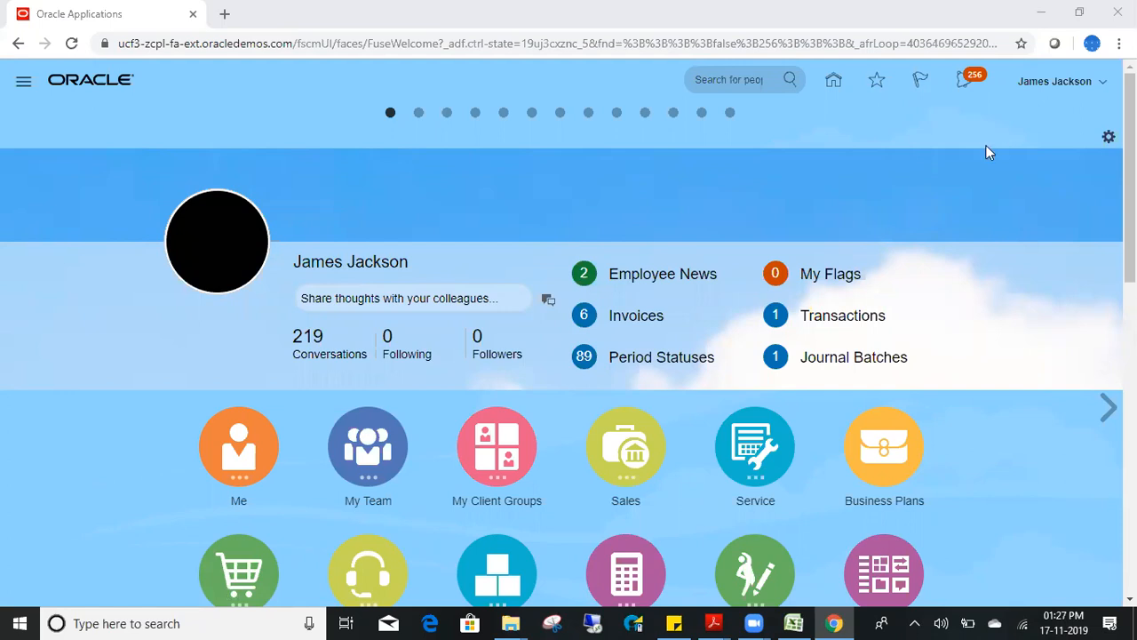
- Bring the blank Book1 workbook forward in Excel and enter EBS in C2
click(793, 621)
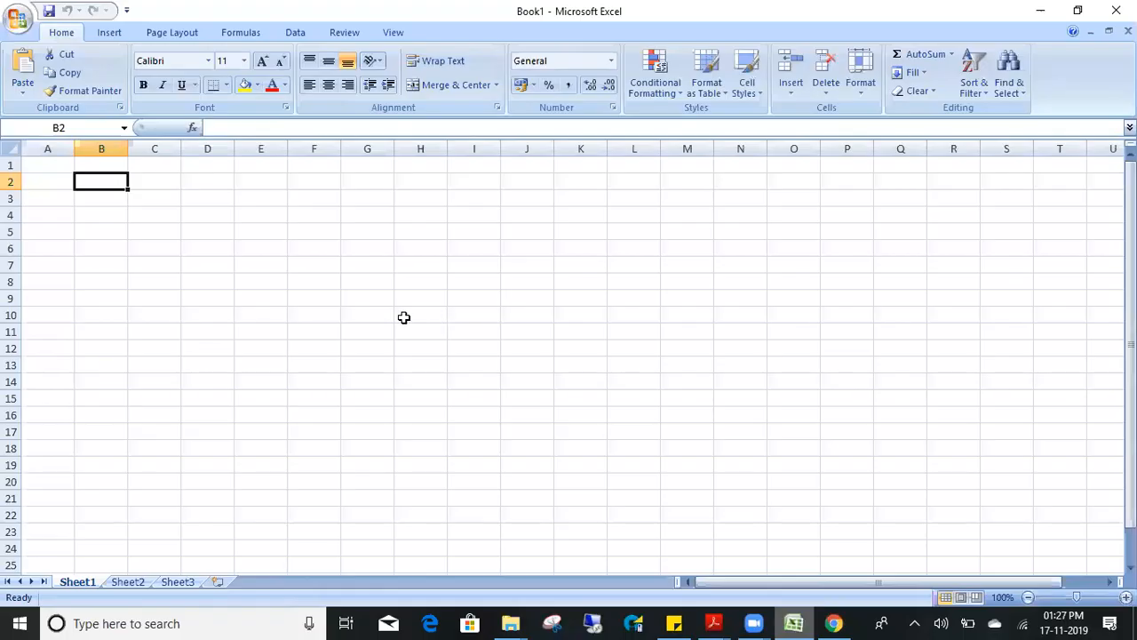
key(Up)
key(Right)
key(Down)
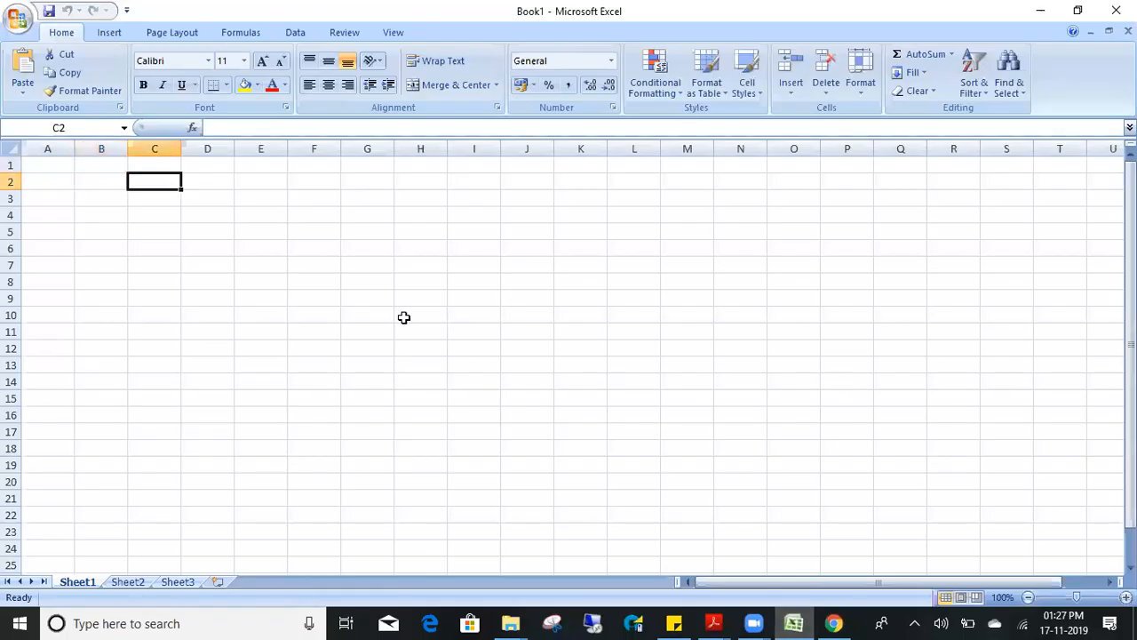
text(EBS)
key(Right)
key(Right)
key(Right)
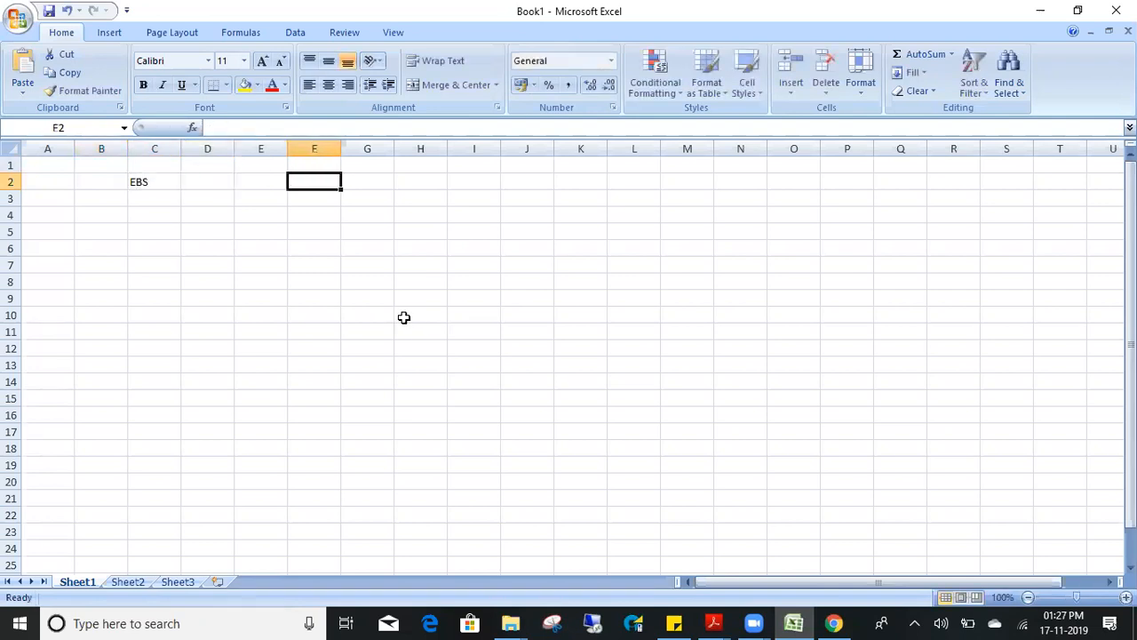
- Type trial entries into F2, such as Fusion and Fustion, overwriting each attempt
text(Fusion)
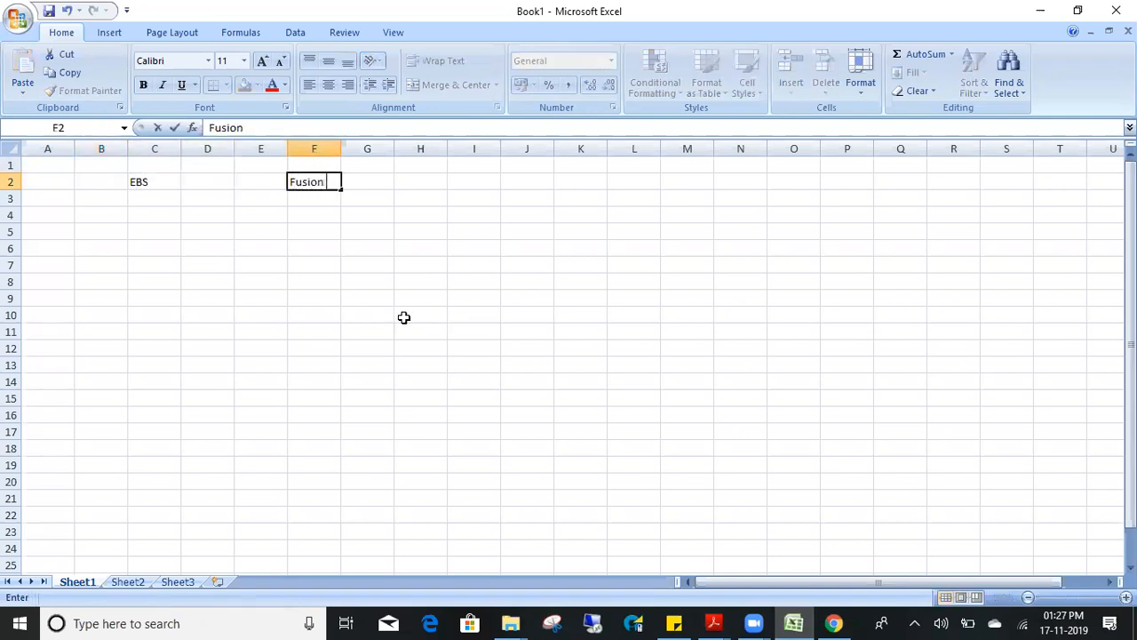
key(Return)
key(Up)
key(Right)
key(Right)
key(Right)
text(Fu)
key(BackSpace)
key(BackSpace)
text(asjhakjs)
key(Tab)
key(Left)
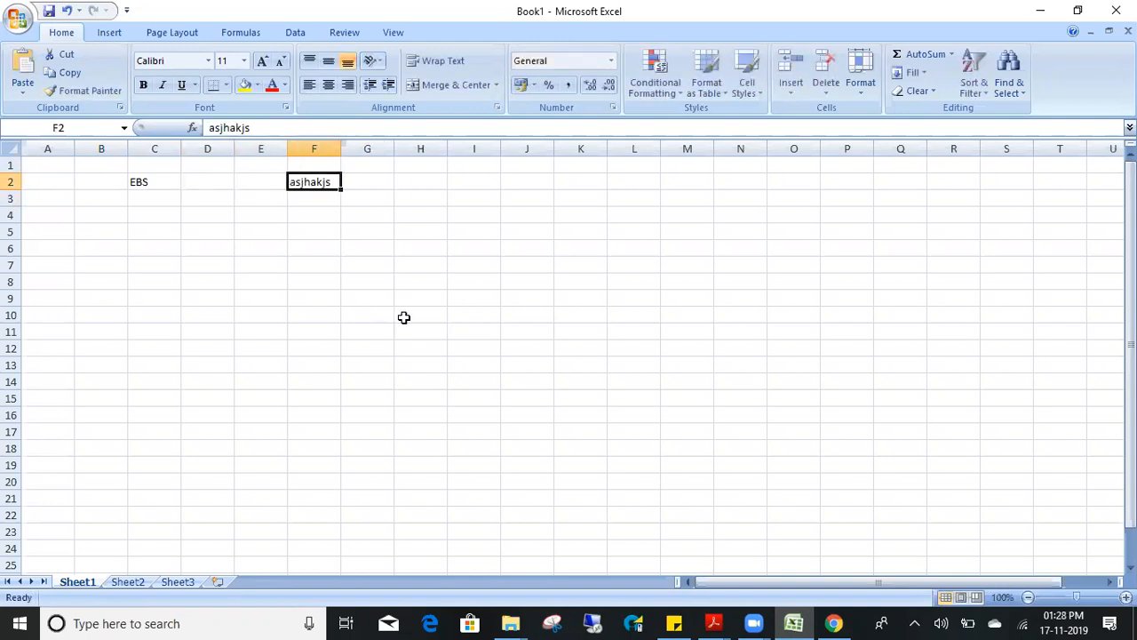
key(F2)
key(BackSpace)
key(BackSpace)
key(BackSpace)
key(BackSpace)
key(BackSpace)
key(BackSpace)
key(BackSpace)
key(BackSpace)
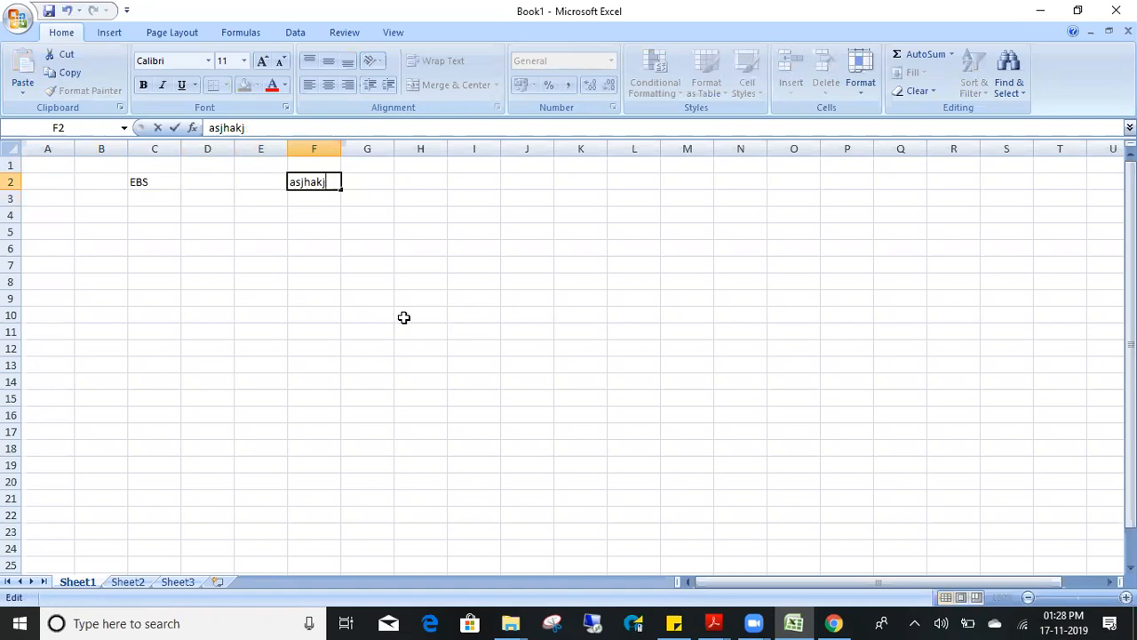
text(akjshahf)
key(BackSpace)
key(BackSpace)
key(BackSpace)
key(BackSpace)
key(BackSpace)
key(BackSpace)
key(BackSpace)
key(BackSpace)
text(Fustion)
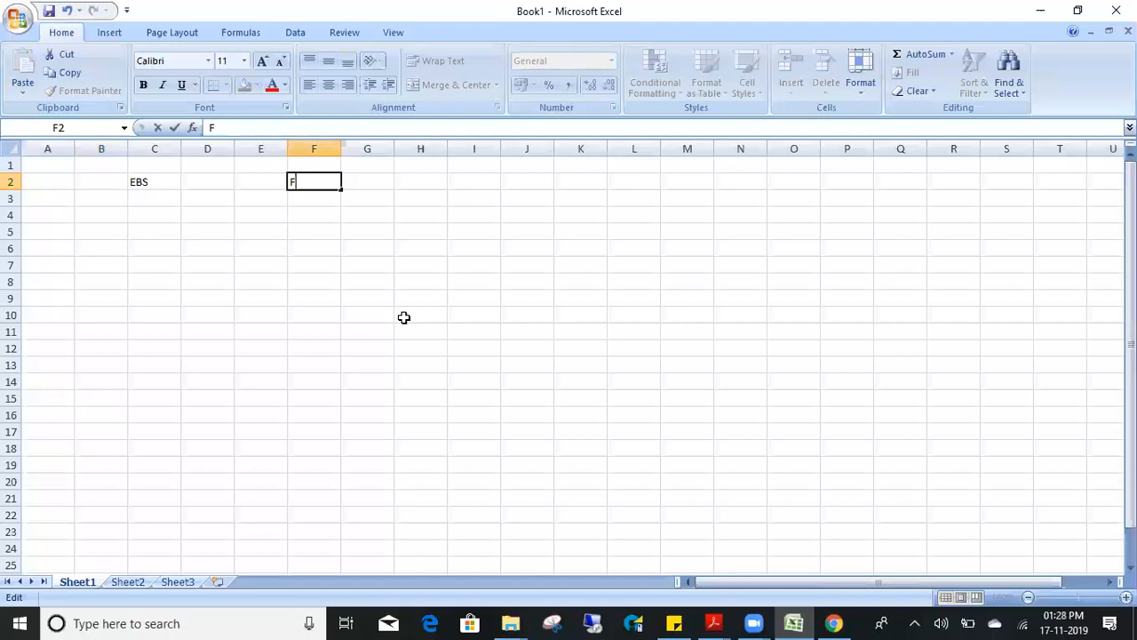
key(Return)
key(Left)
key(Up)
key(Right)
text(asdjalksf)
key(Return)
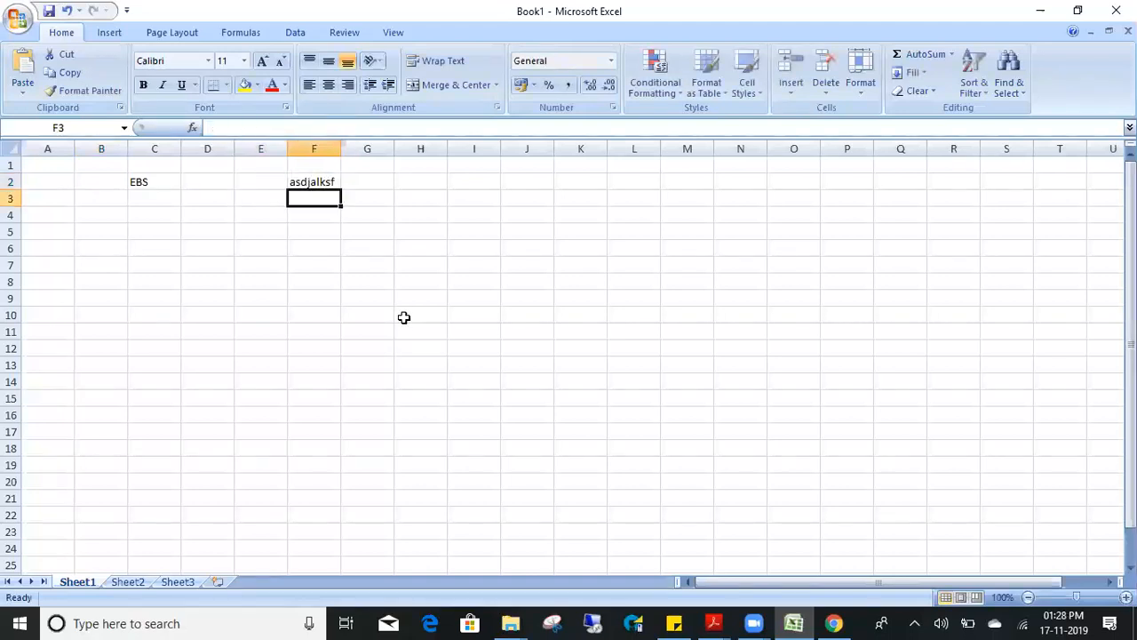
- Clear F2 and enter the final value fusion
double_click(311, 183)
double_click(311, 182)
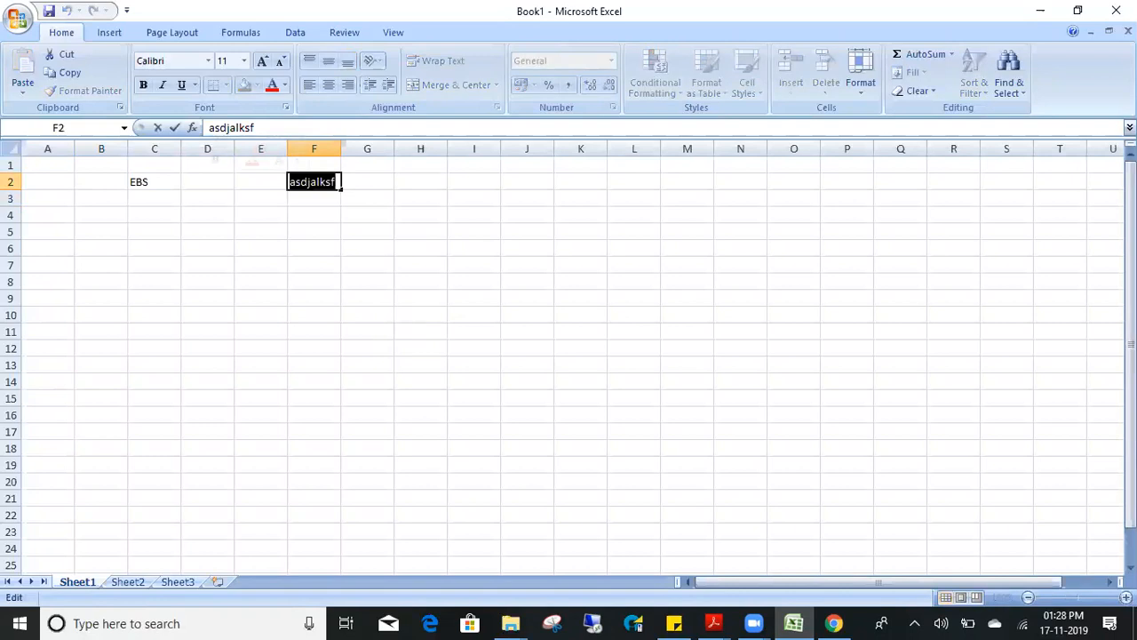
key(BackSpace)
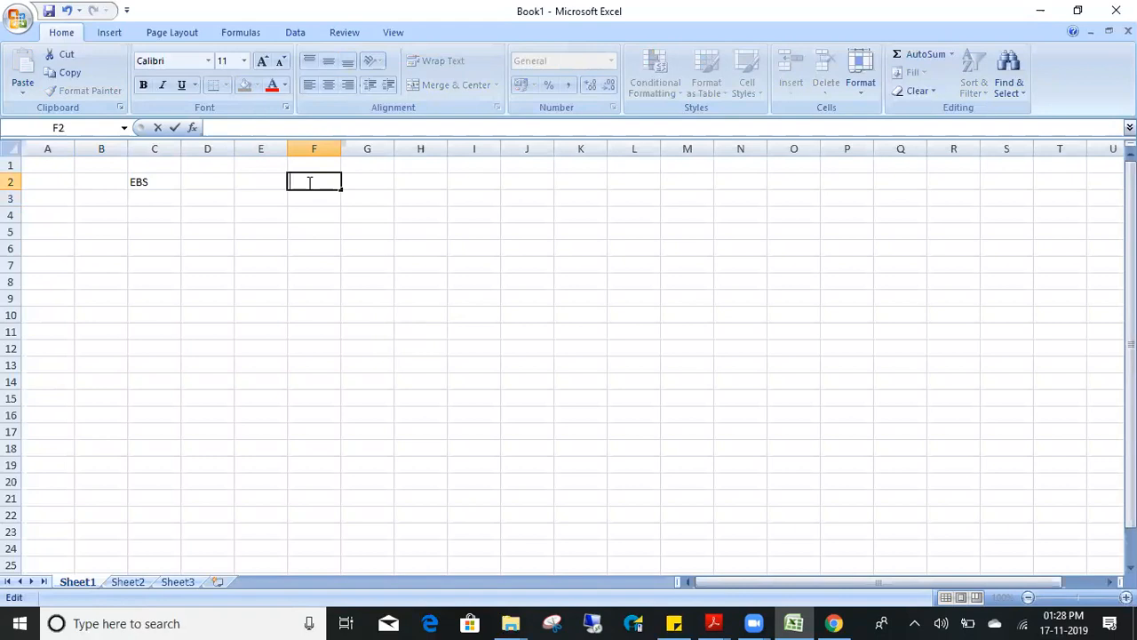
text(fusion)
key(Return)
click(309, 181)
key(Left)
key(Left)
key(Left)
key(Down)
key(Down)
key(Up)
key(Up)
- Enter the heading Resposnibility in cell C4
key(Down)
key(Down)
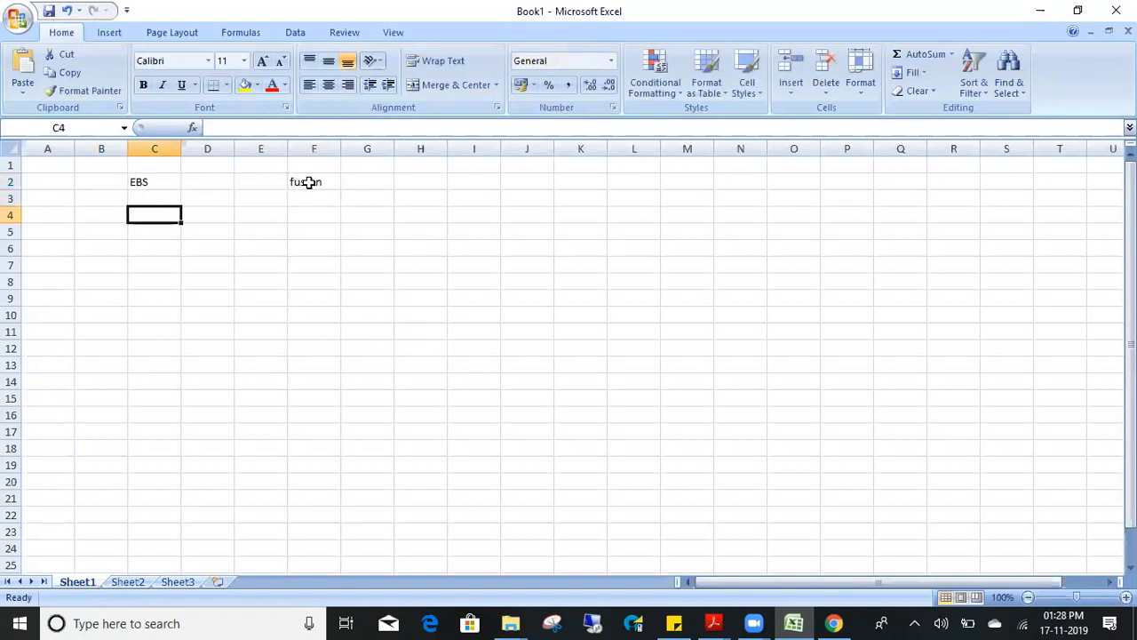
text(Resposnibility)
key(Tab)
key(Return)
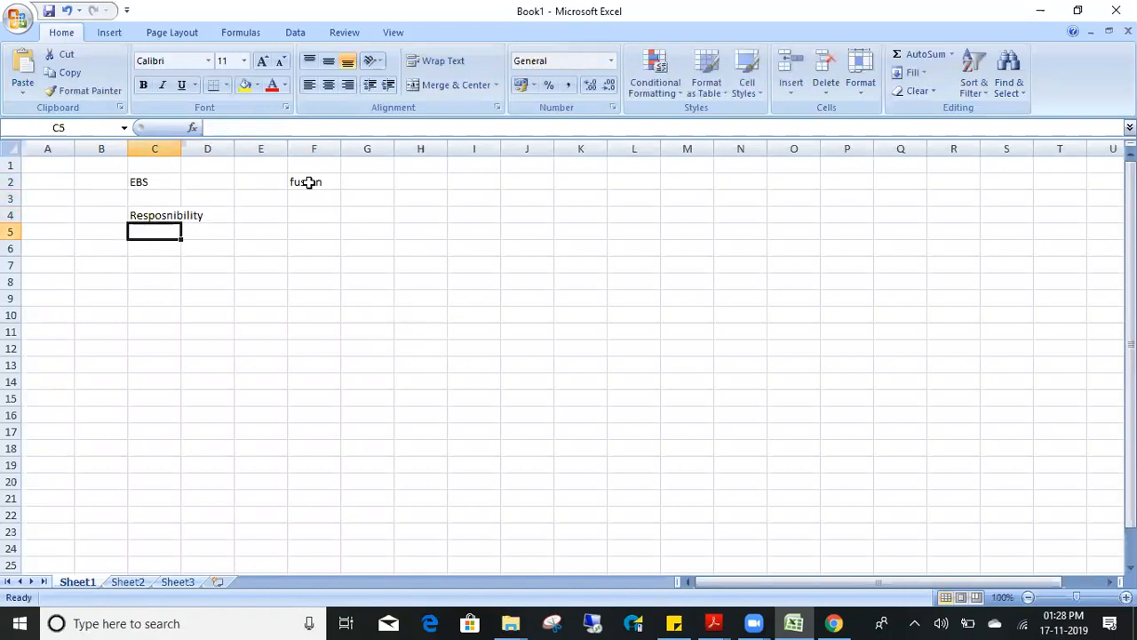
- List the countries US, UK and IND in C6:C8
key(Down)
text(US)
key(Return)
text(UK)
key(Return)
text(IND)
key(Return)
key(Up)
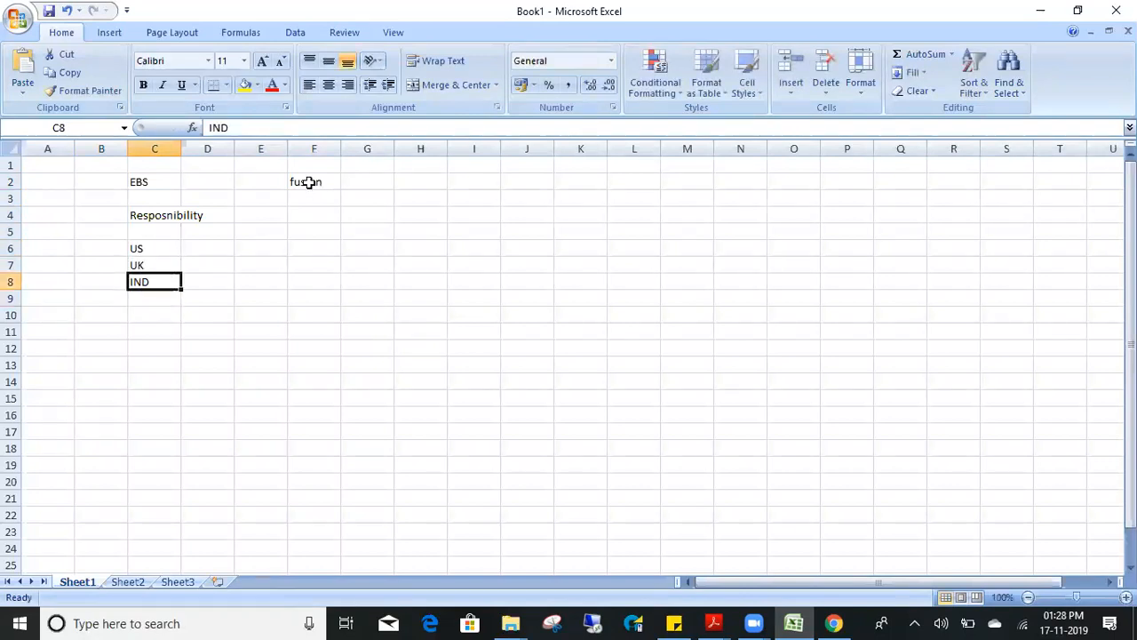
key(Up)
key(Up)
key(shift+Down)
key(shift+Down)
key(shift+Down)
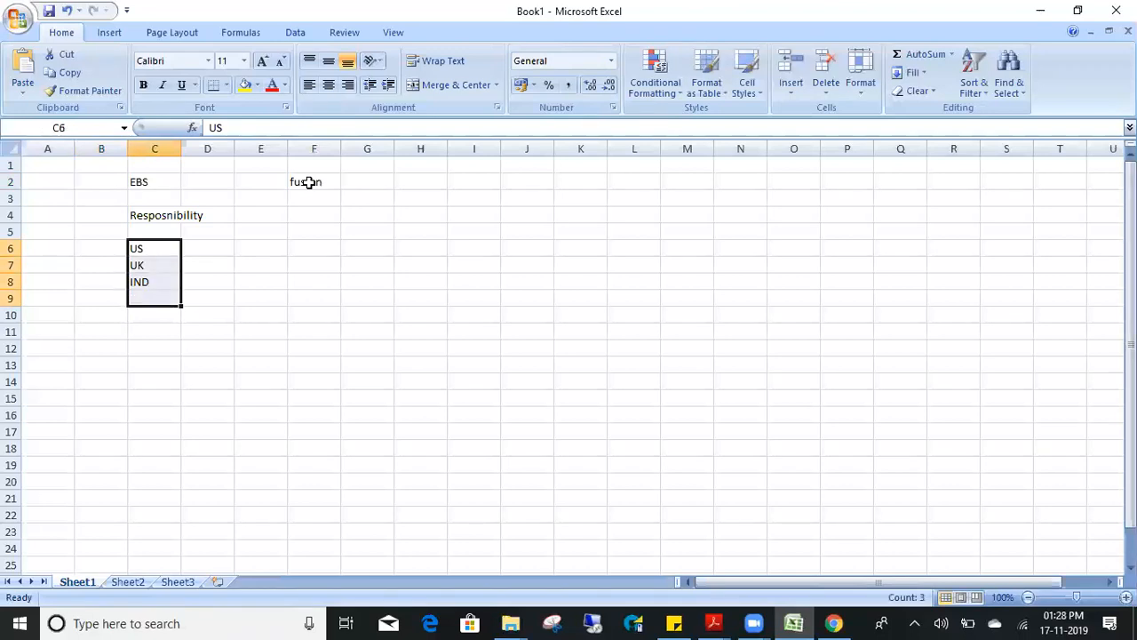
- Enter the heading Roles in cell F4
key(Up)
key(Right)
key(Right)
key(Right)
key(Up)
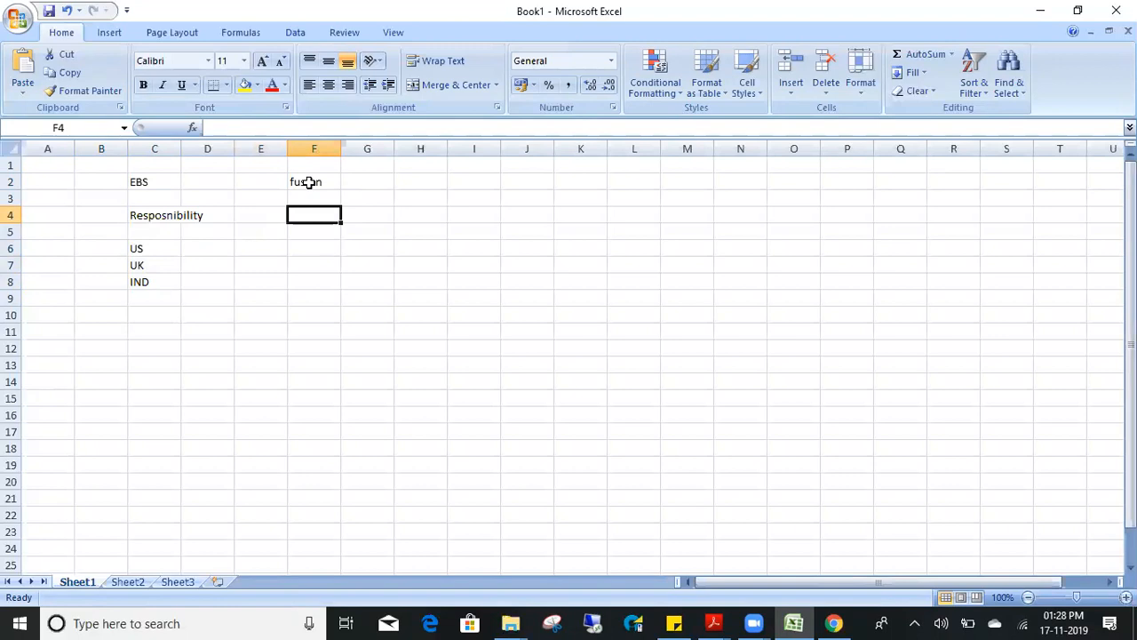
text(Roles)
key(Return)
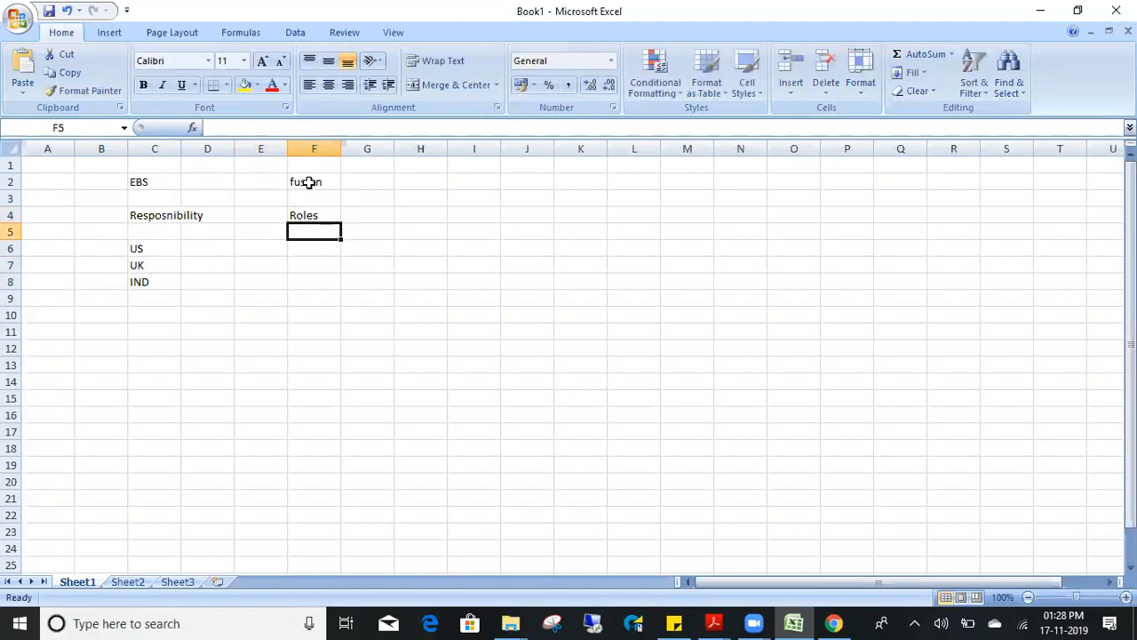
key(Left)
key(Left)
key(Left)
key(Down)
key(Down)
key(Down)
key(Down)
key(Down)
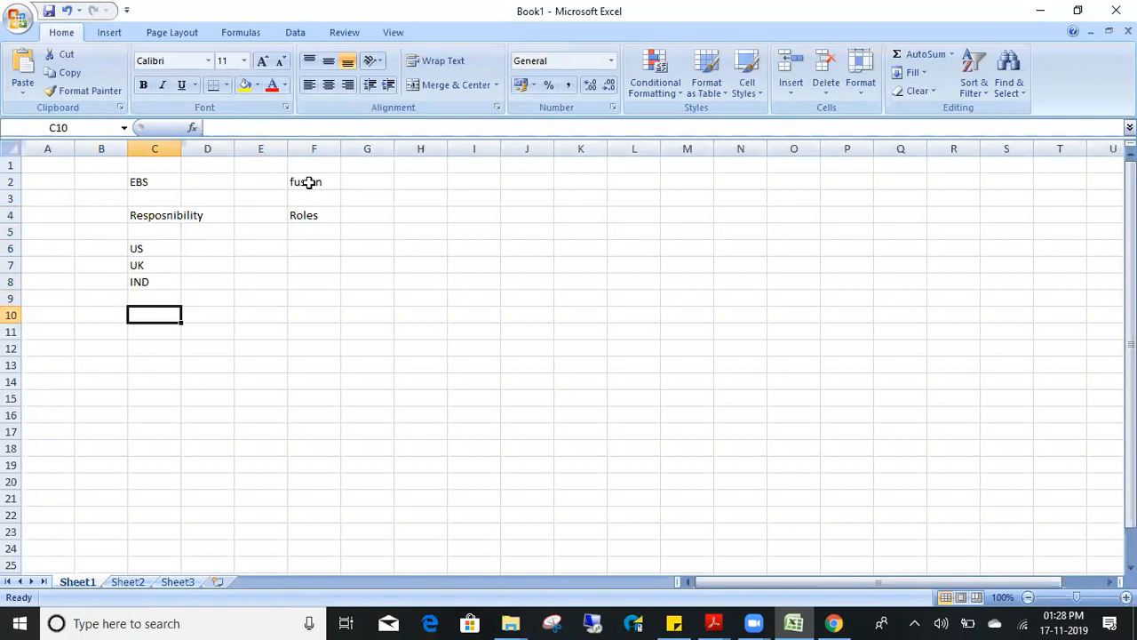
- Enter Menu in C10 and Fuctions in C11
text(Menu)
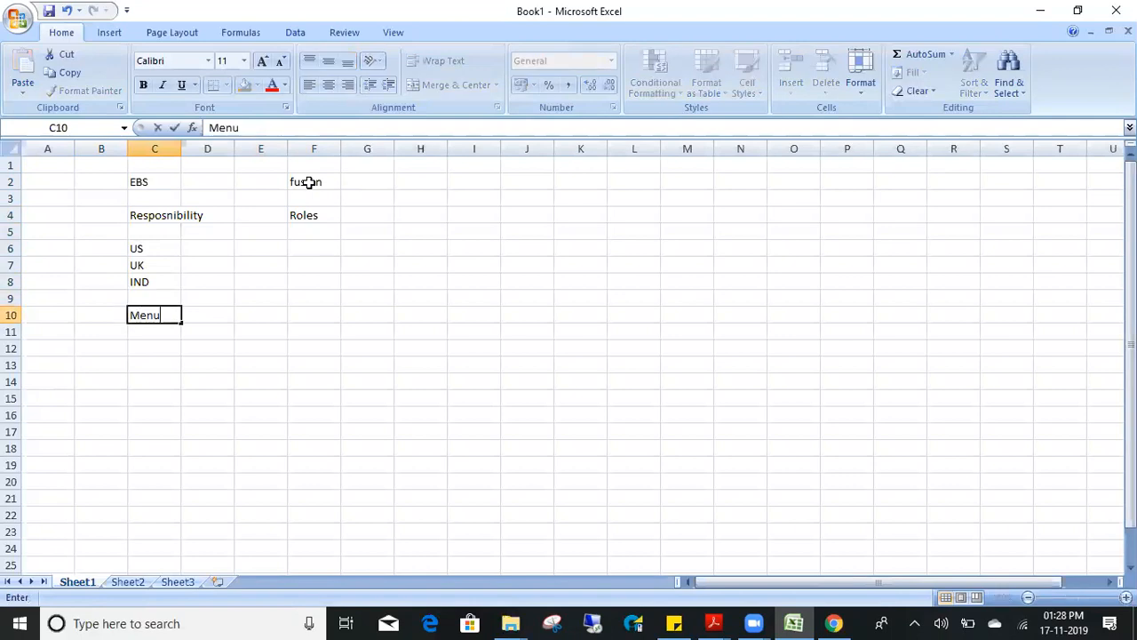
key(Return)
text(Fu)
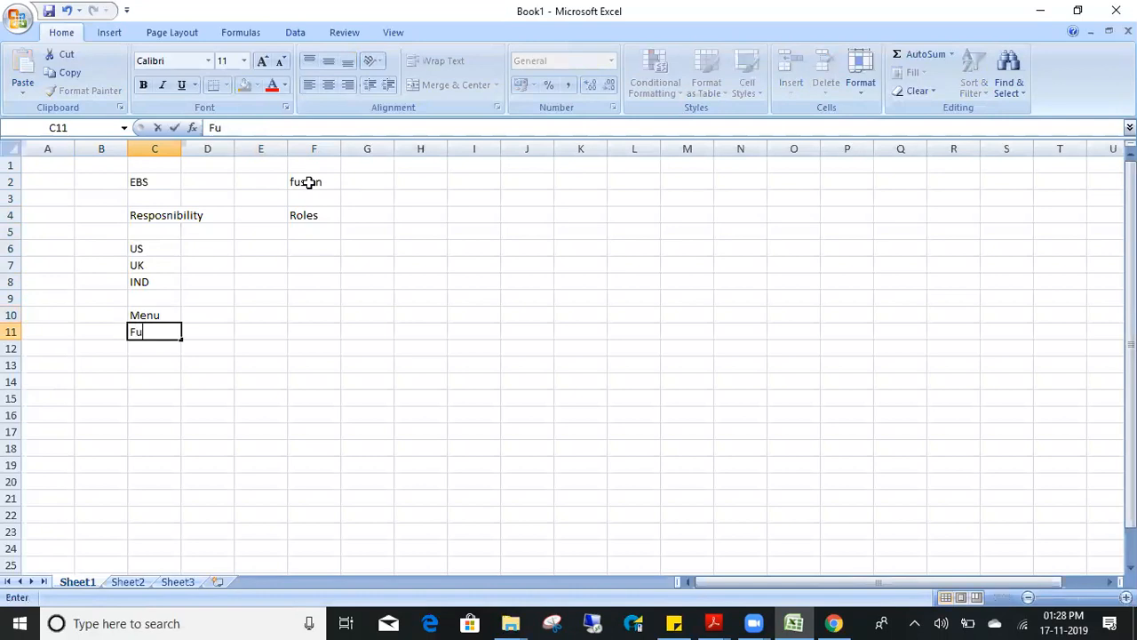
text(ctions)
key(Return)
- Add submenus in D11, beside Fuctions
key(Up)
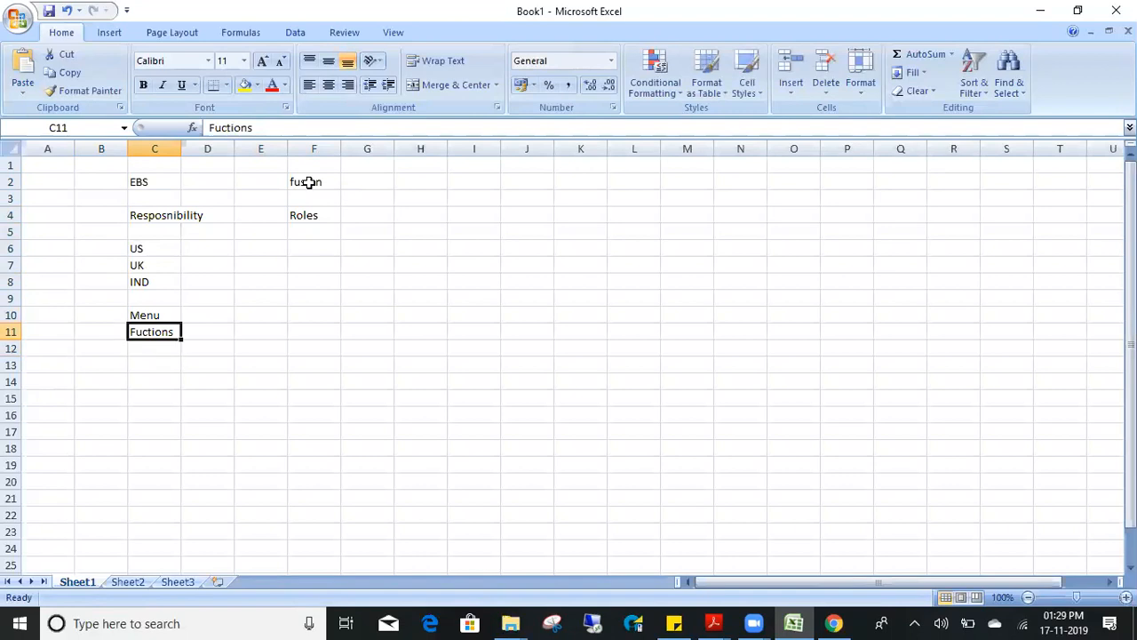
key(Left)
key(Right)
key(Up)
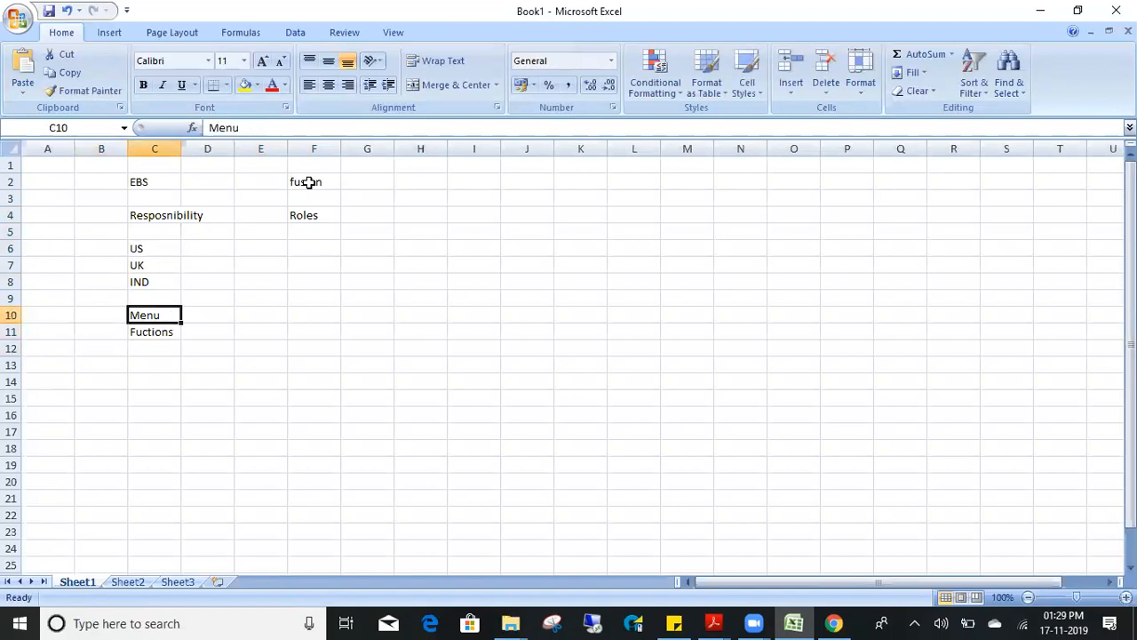
key(Left)
key(Right)
key(Left)
key(Right)
key(Right)
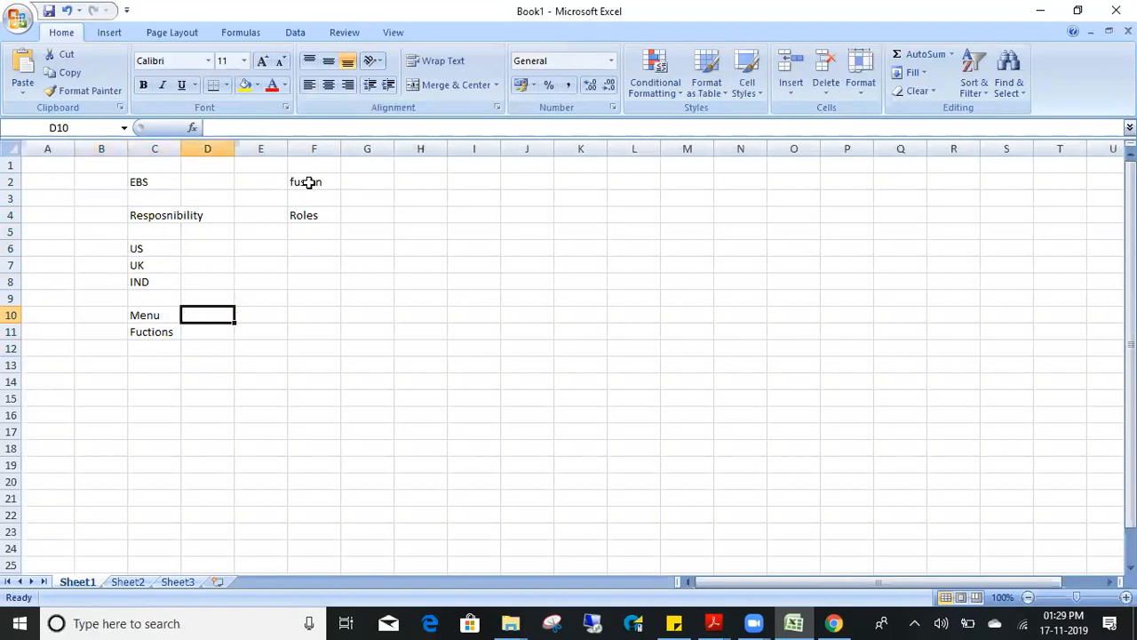
key(Down)
text(subm)
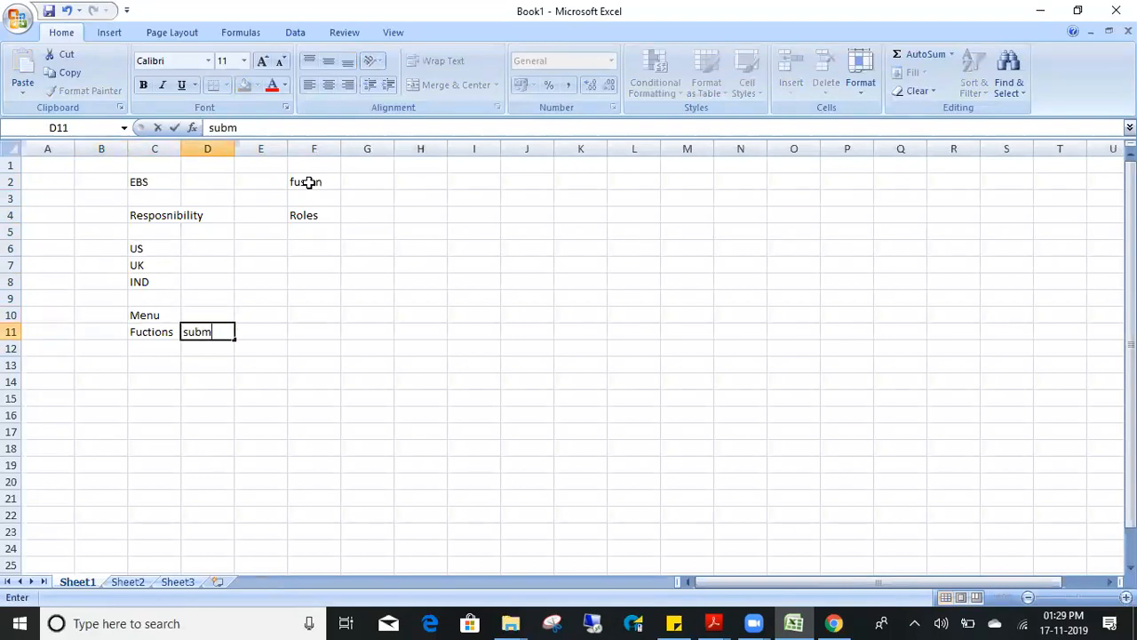
text(enus)
key(Return)
key(Left)
key(Up)
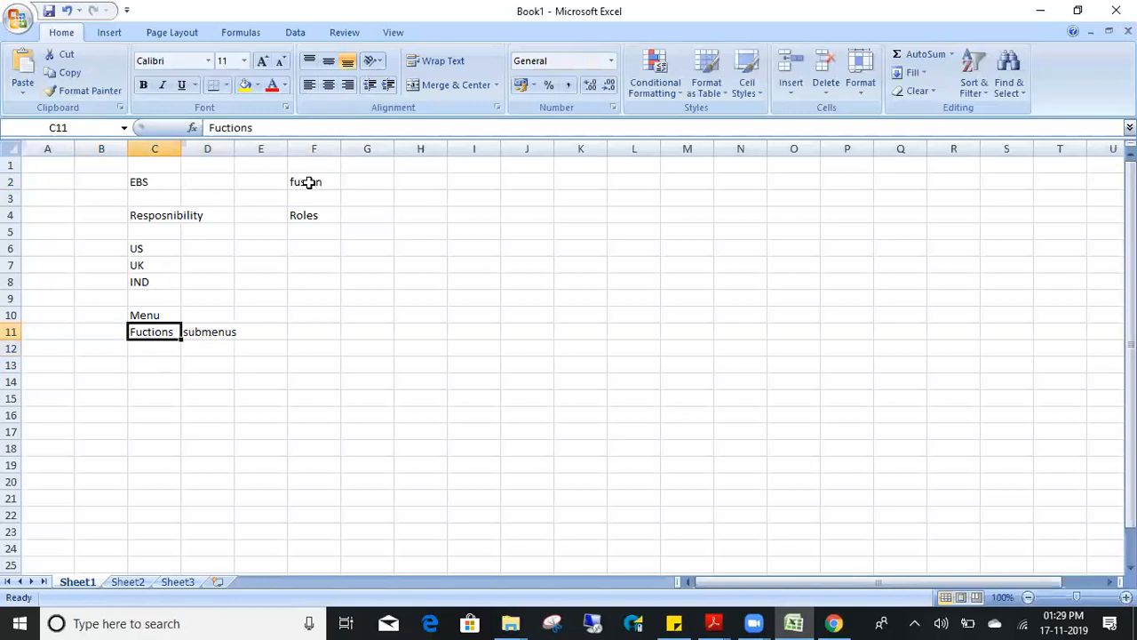
key(Right)
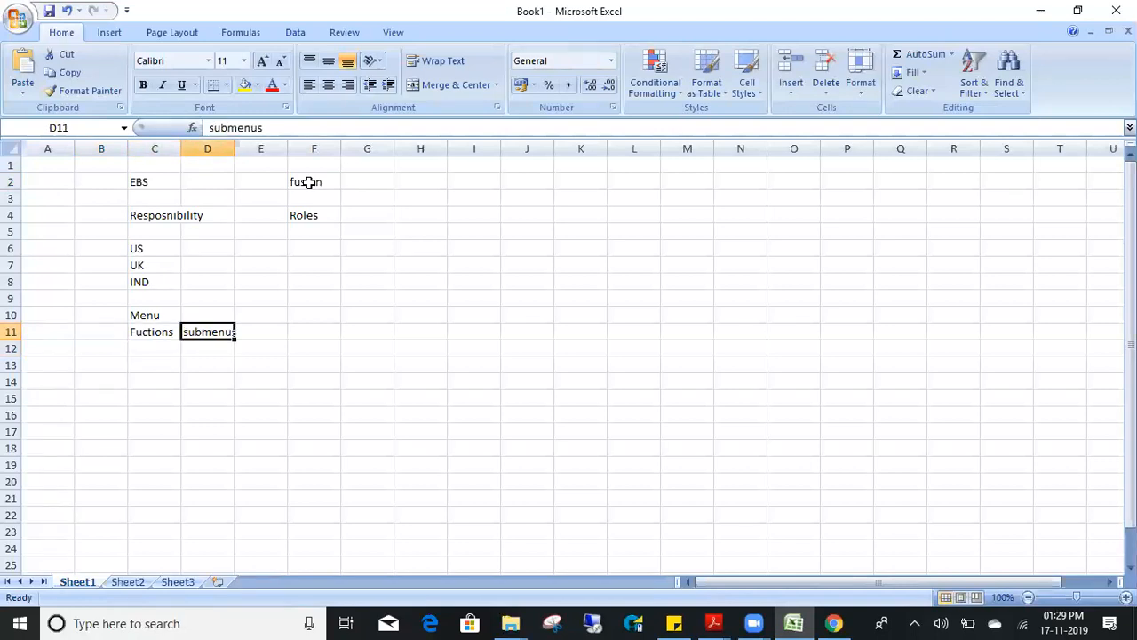
- Zoom the worksheet to 184% and enter Users in cell B4
drag(1076, 597, 1088, 598)
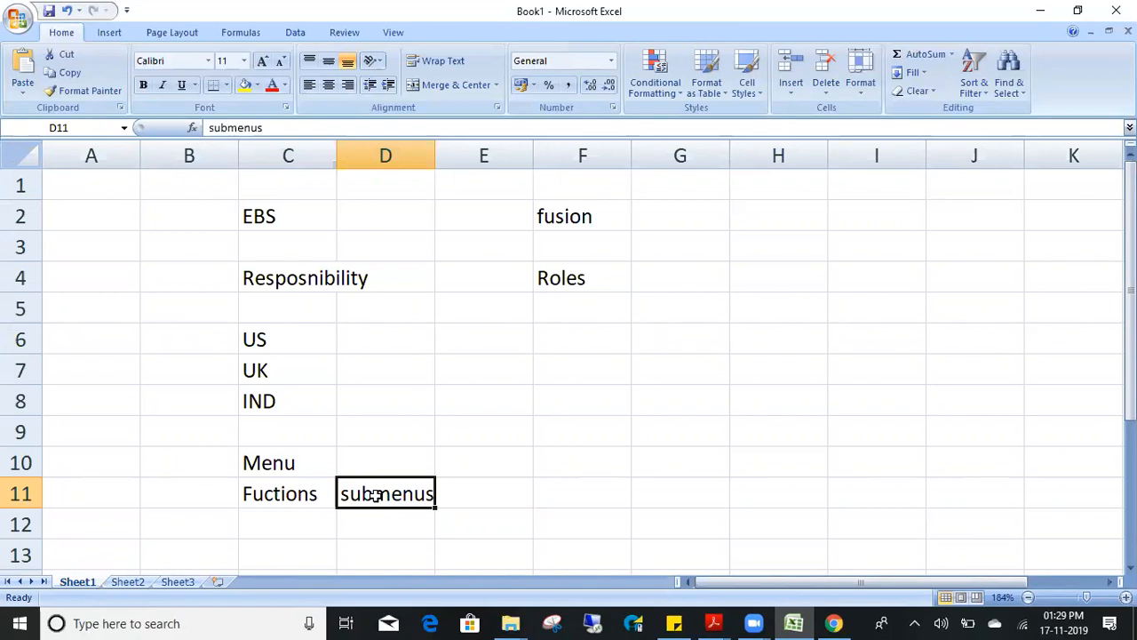
key(Left)
key(Up)
key(Up)
key(Up)
key(Up)
key(Up)
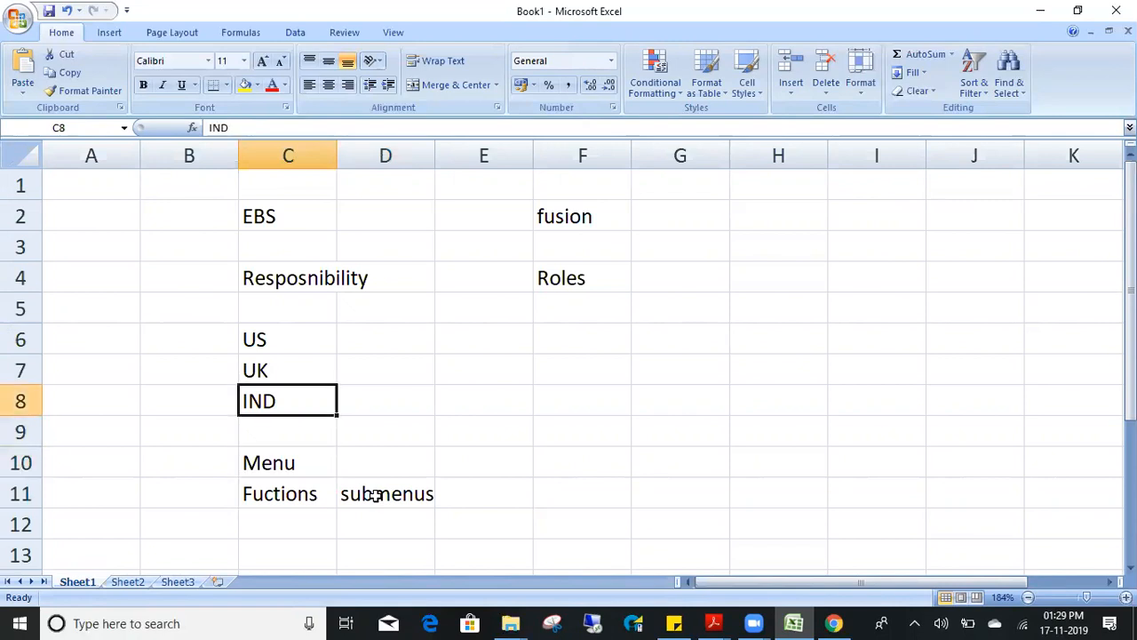
key(shift+Down)
key(shift+Down)
key(shift+Down)
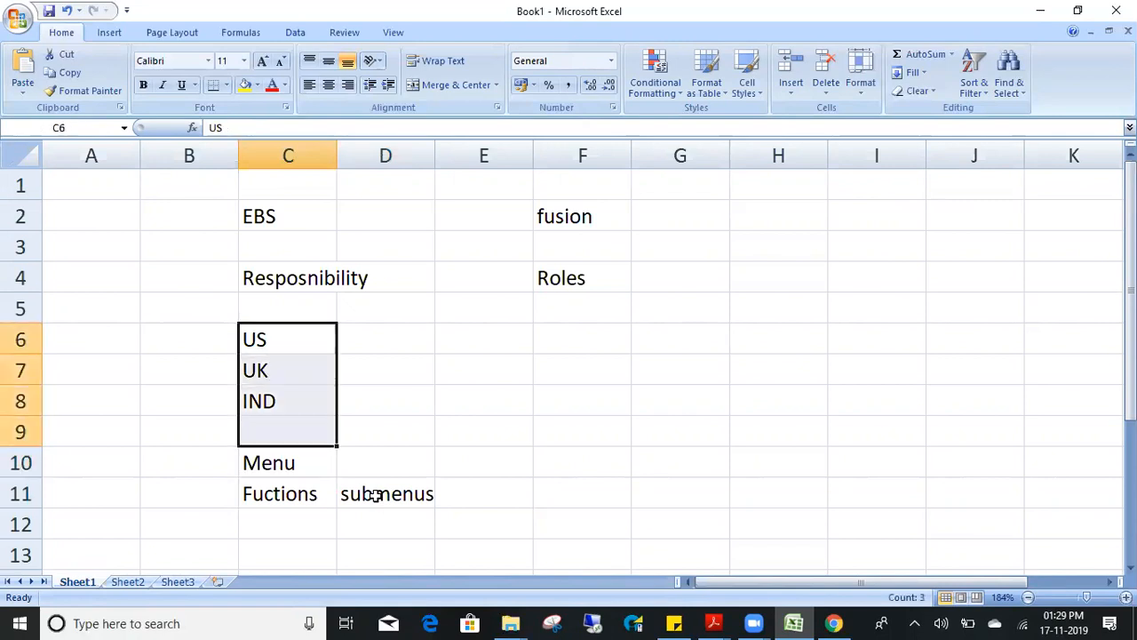
key(Up)
key(Up)
key(Up)
key(Down)
key(Left)
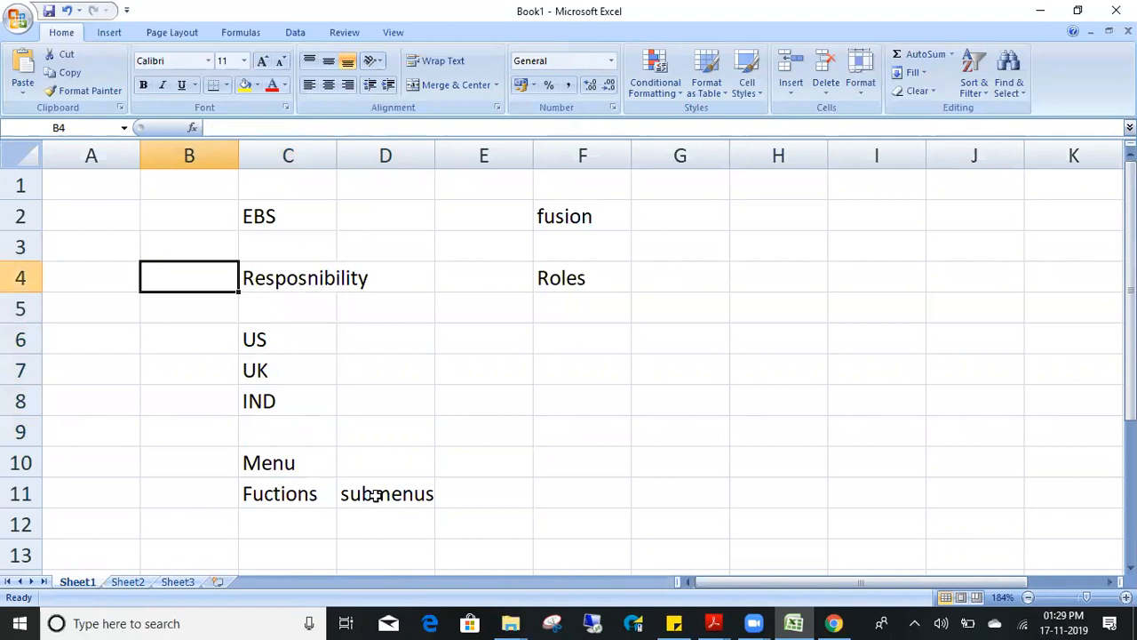
text(Users)
key(Return)
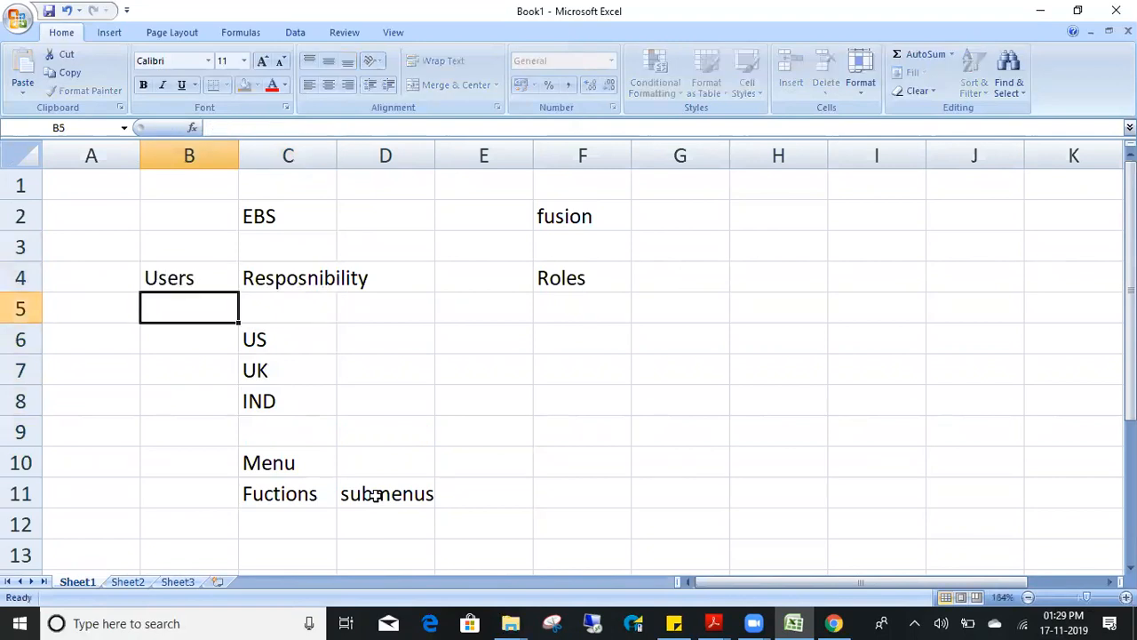
- Enter User in cell F5 under the Roles heading
key(Up)
key(Right)
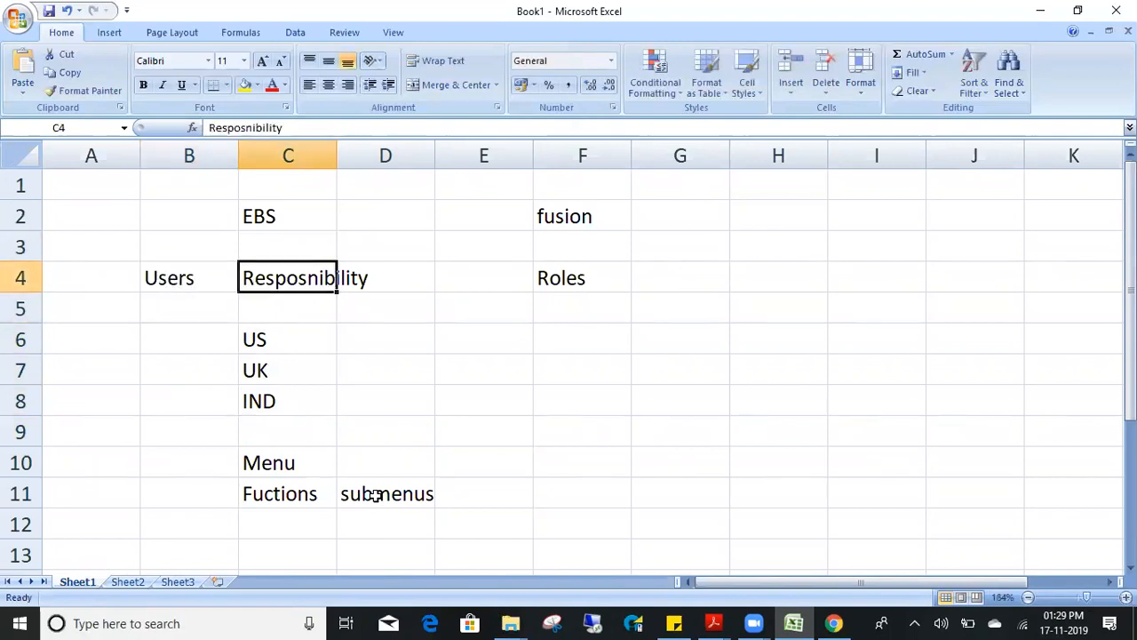
key(shift+Down)
key(shift+Down)
key(shift+Down)
key(shift+Down)
key(shift+Down)
key(shift+Down)
key(shift+Down)
key(Right)
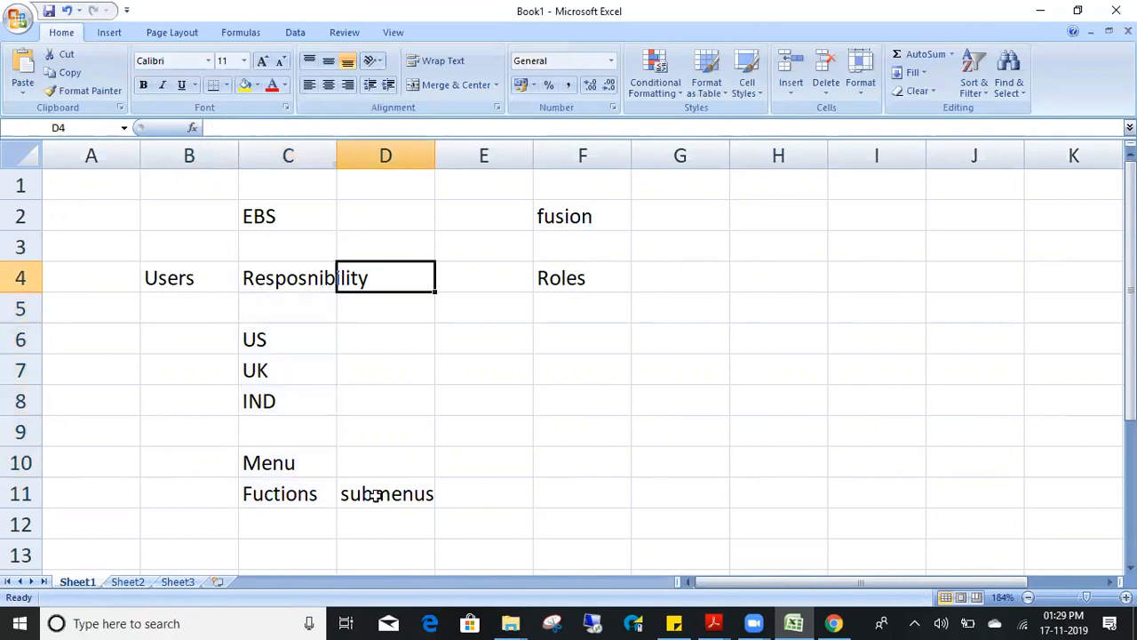
key(Right)
key(Right)
key(Right)
key(Down)
key(Left)
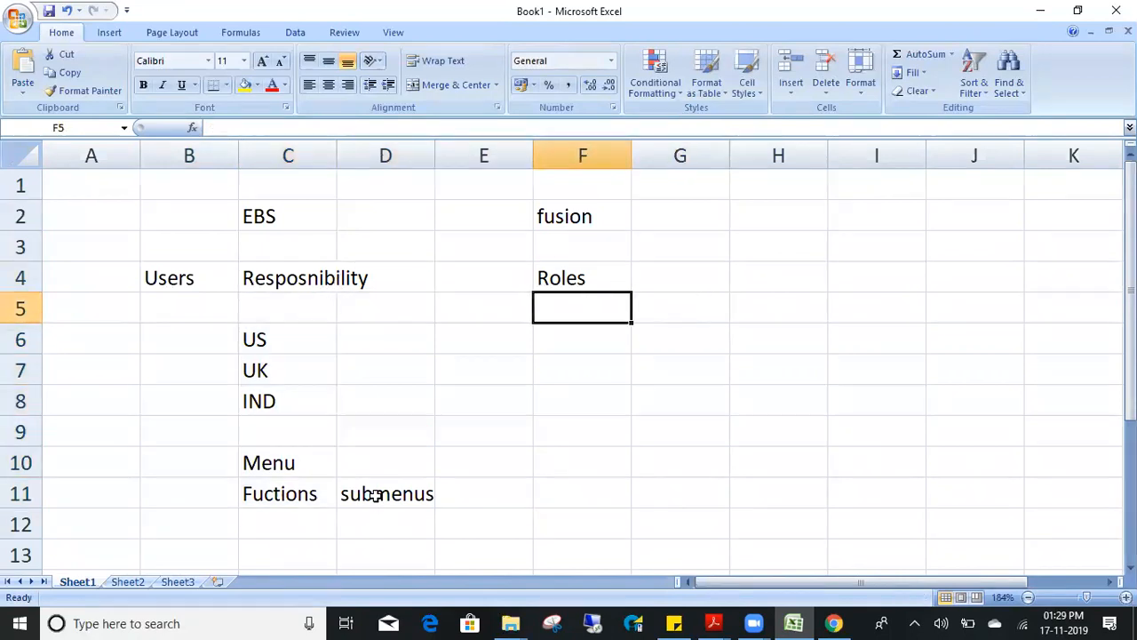
text(User)
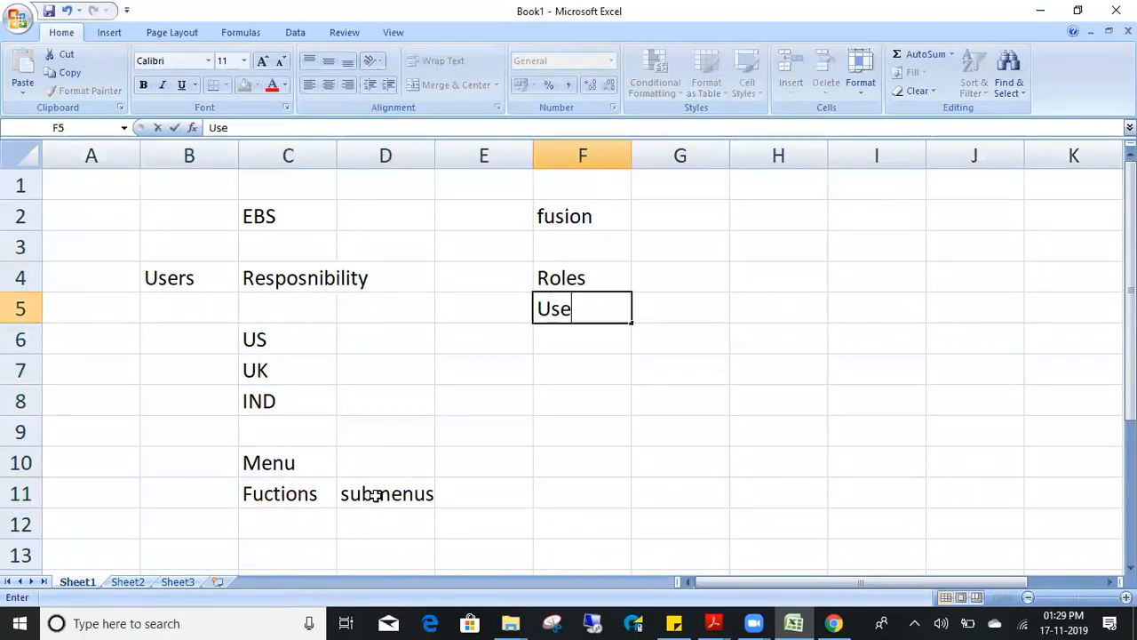
key(Return)
- Move back across the Resposnibility label to the Roles label in F4
key(Up)
key(Left)
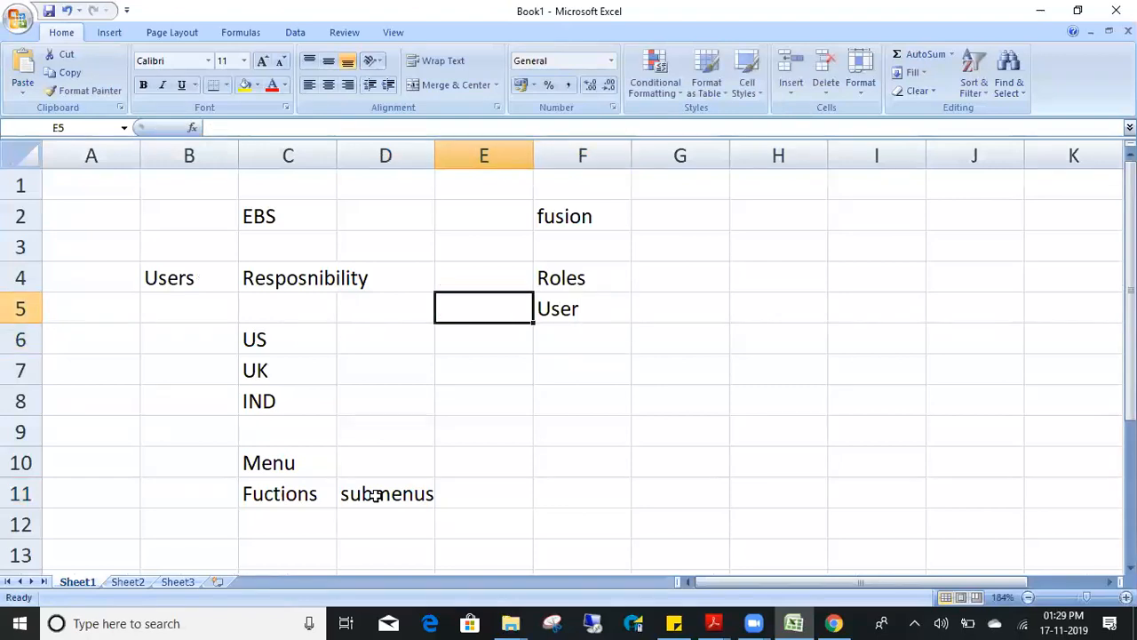
key(Left)
key(Left)
key(Up)
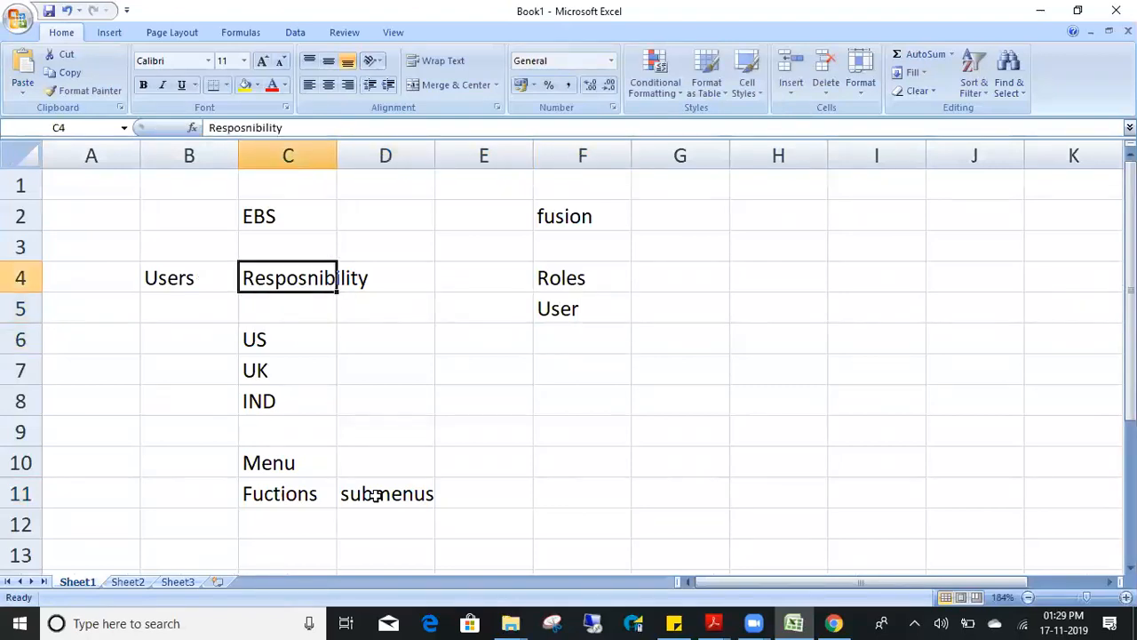
key(Right)
key(Right)
key(Right)
key(Down)
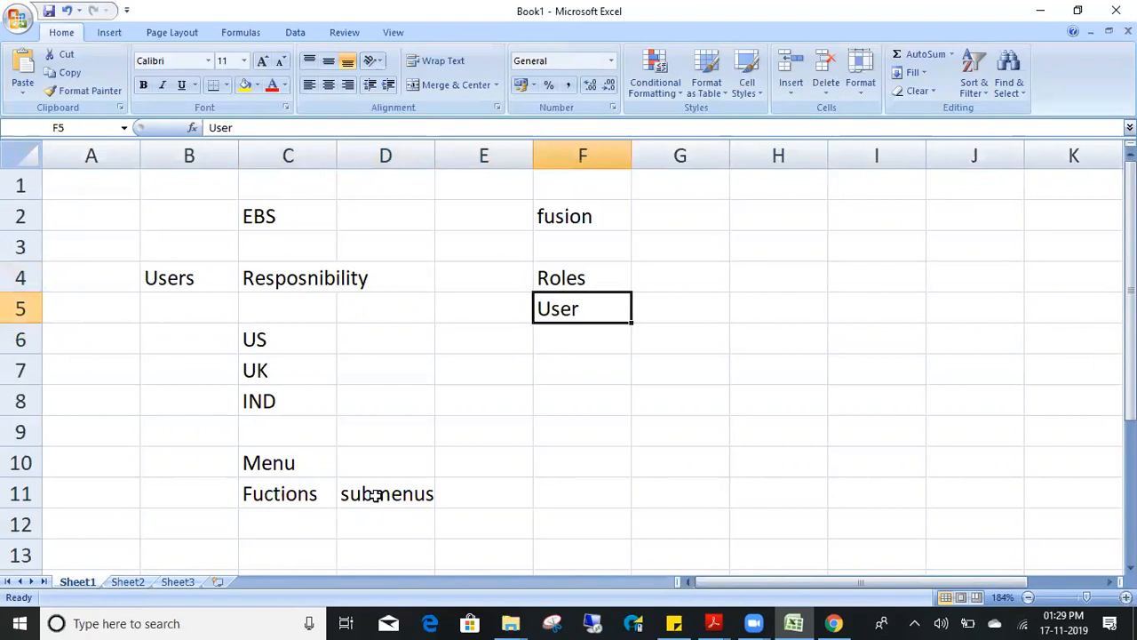
key(Up)
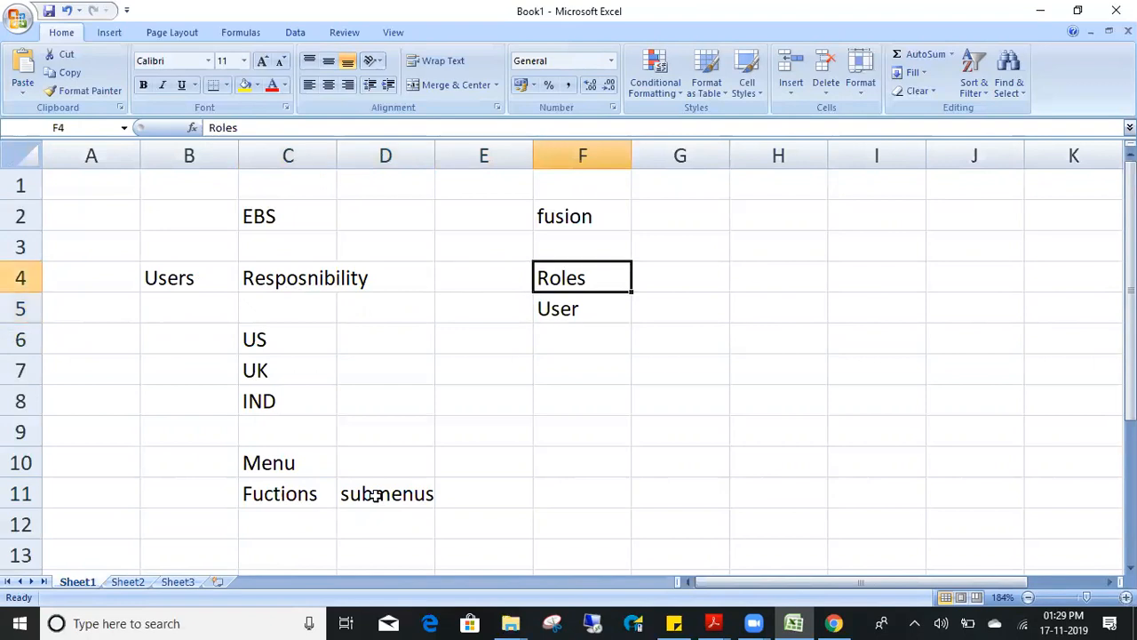
- Move the User label from F5 up to F3 above Roles
key(Down)
key(ctrl+x)
key(Up)
key(Up)
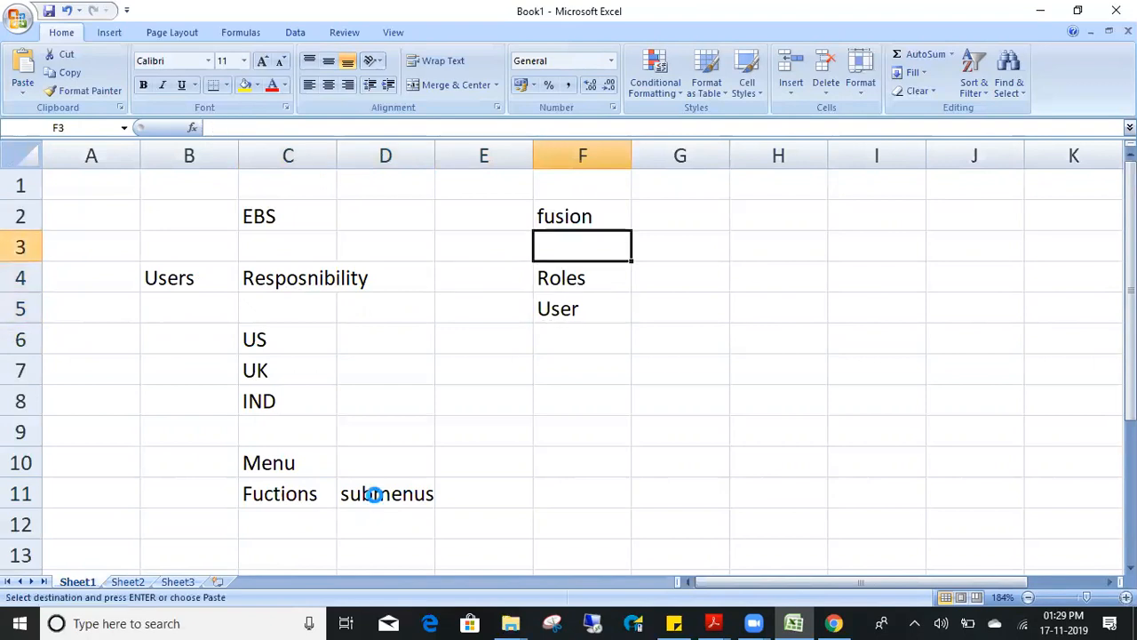
key(ctrl+v)
- Enter Abstact Roles, JobRole, Duty Role and Privilage Role in G5:G8
key(Down)
key(Down)
key(Right)
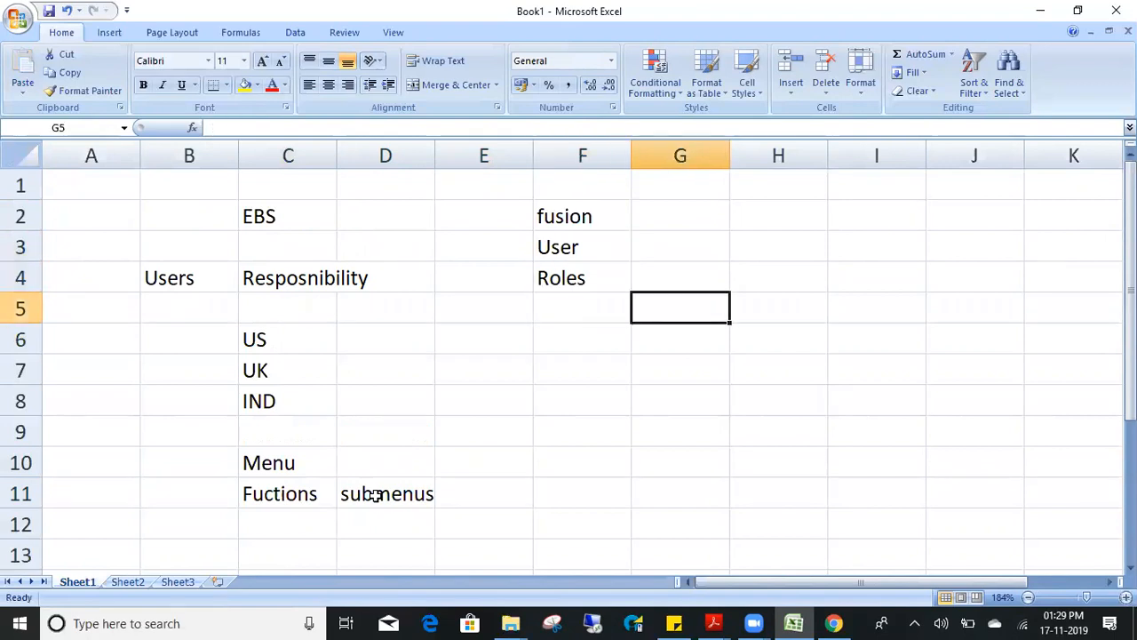
text(Absta)
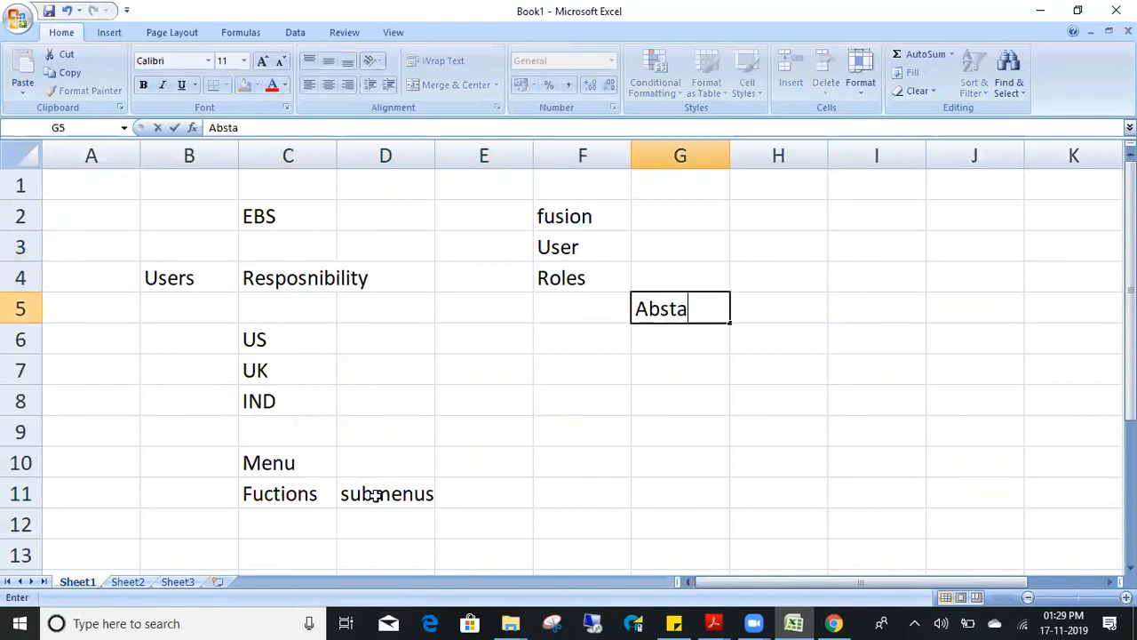
text(ct Roles)
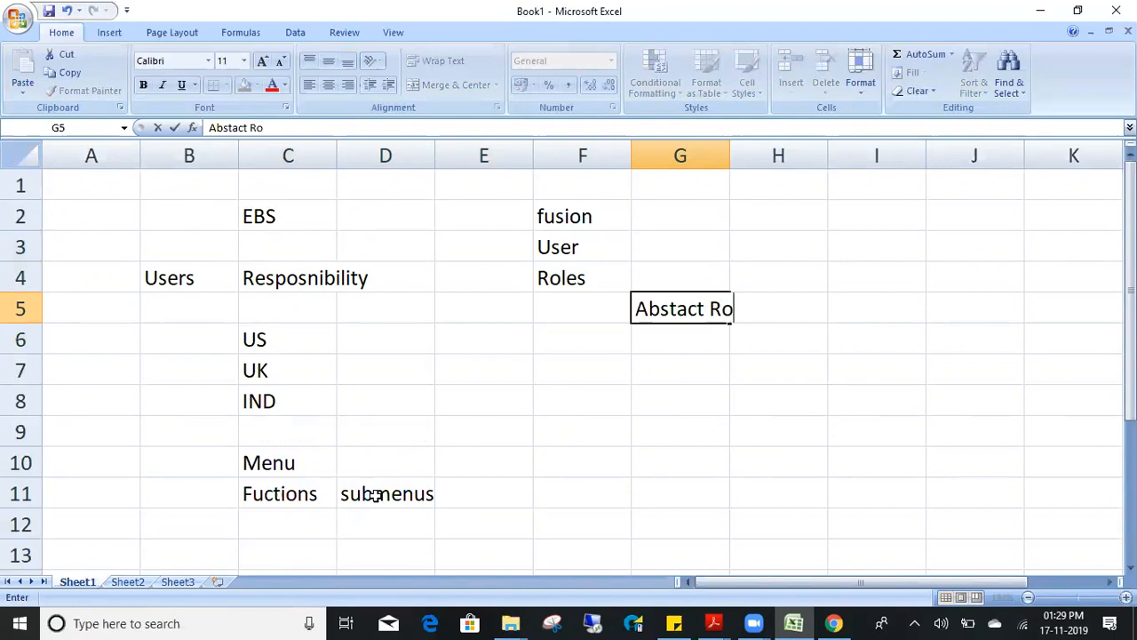
key(Return)
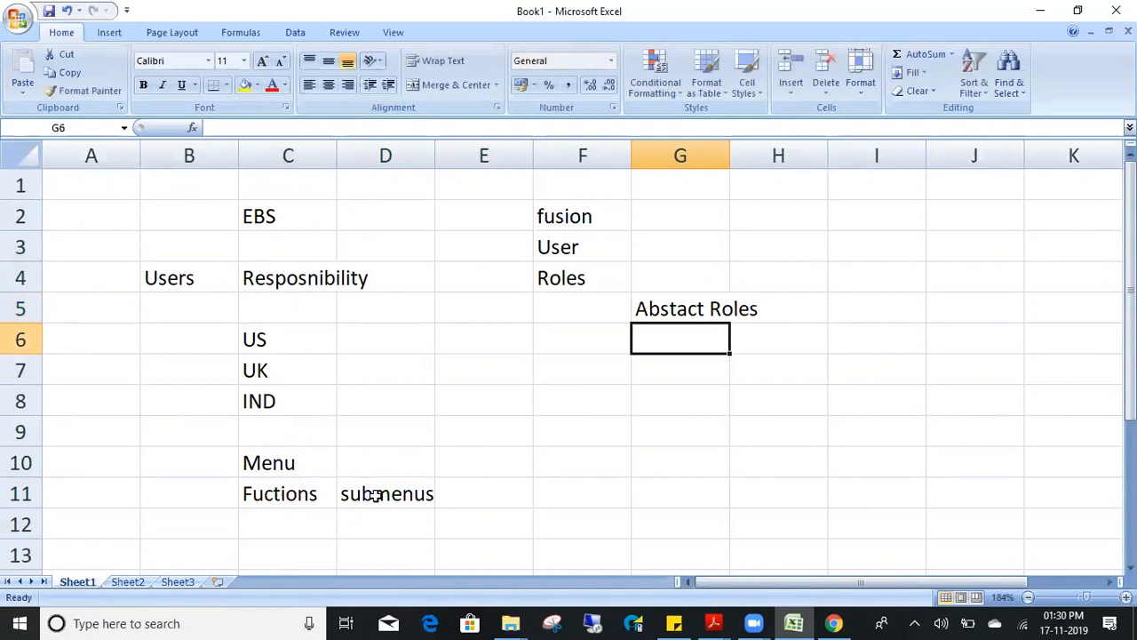
text(JobRole)
key(Return)
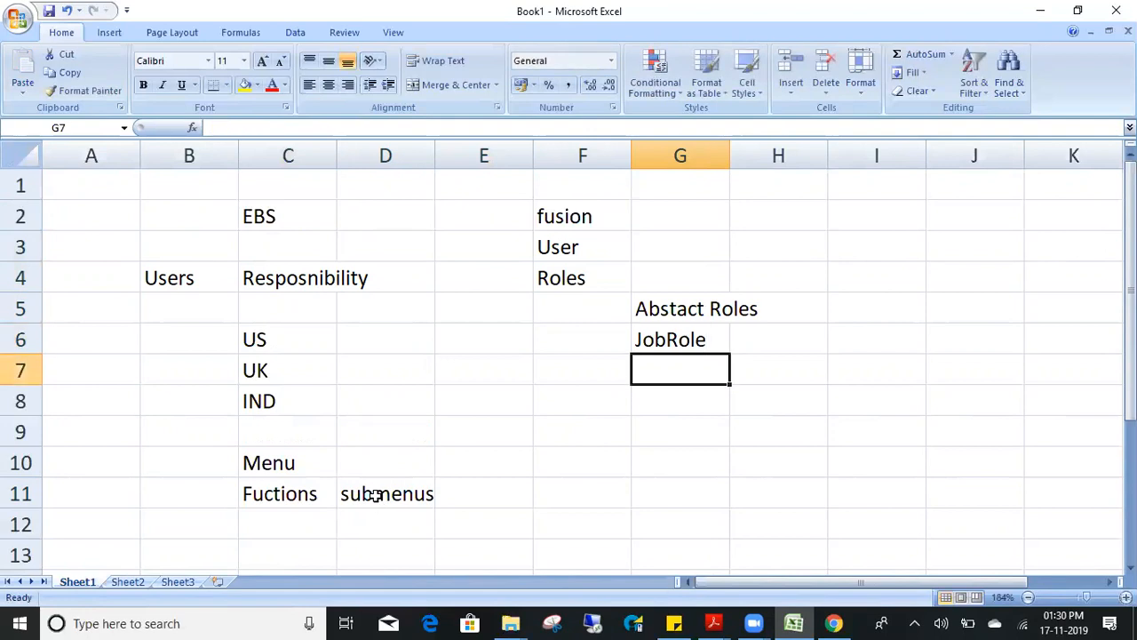
text(Duty T)
key(BackSpace)
text(Role)
key(Return)
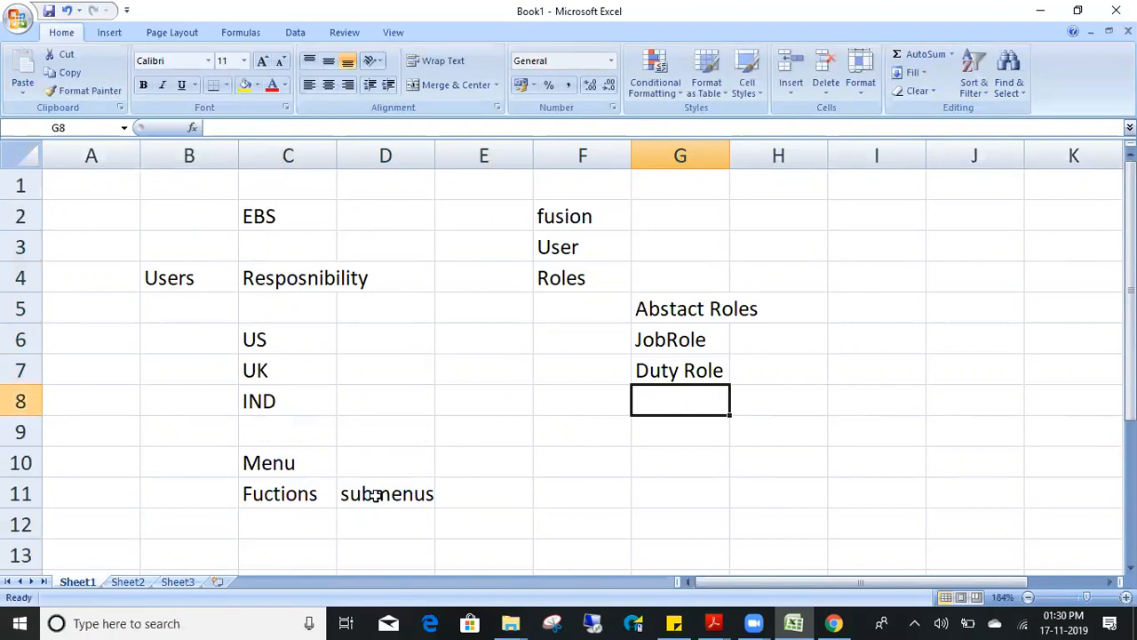
text(Privi)
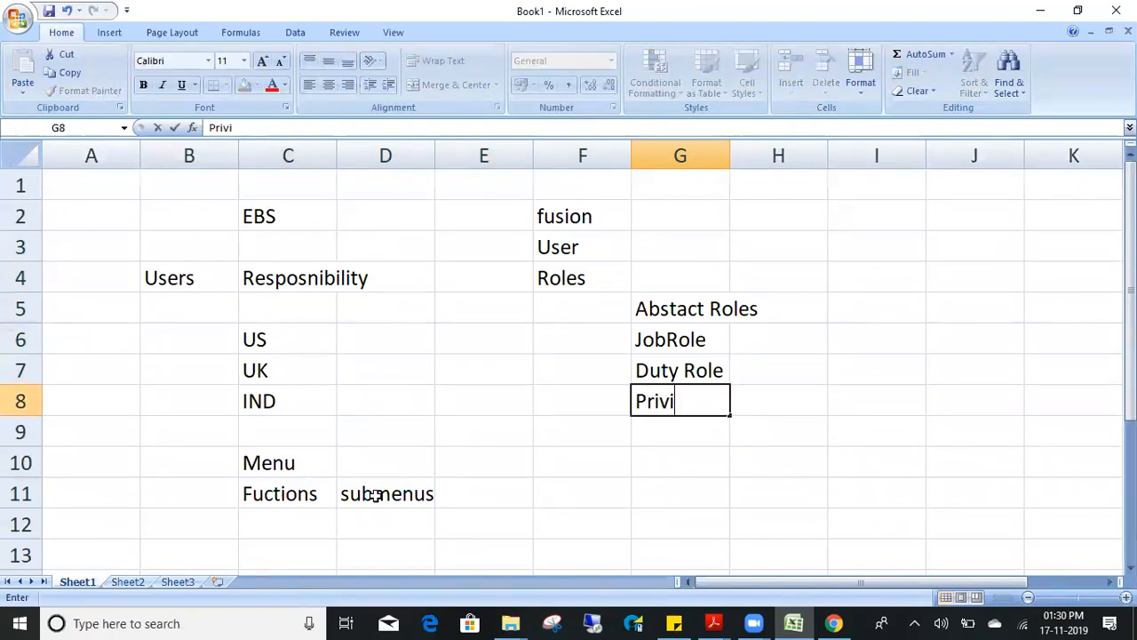
text(lage Role)
key(Return)
- Note 'fucntions' in I8 beside Privilage Role
key(Up)
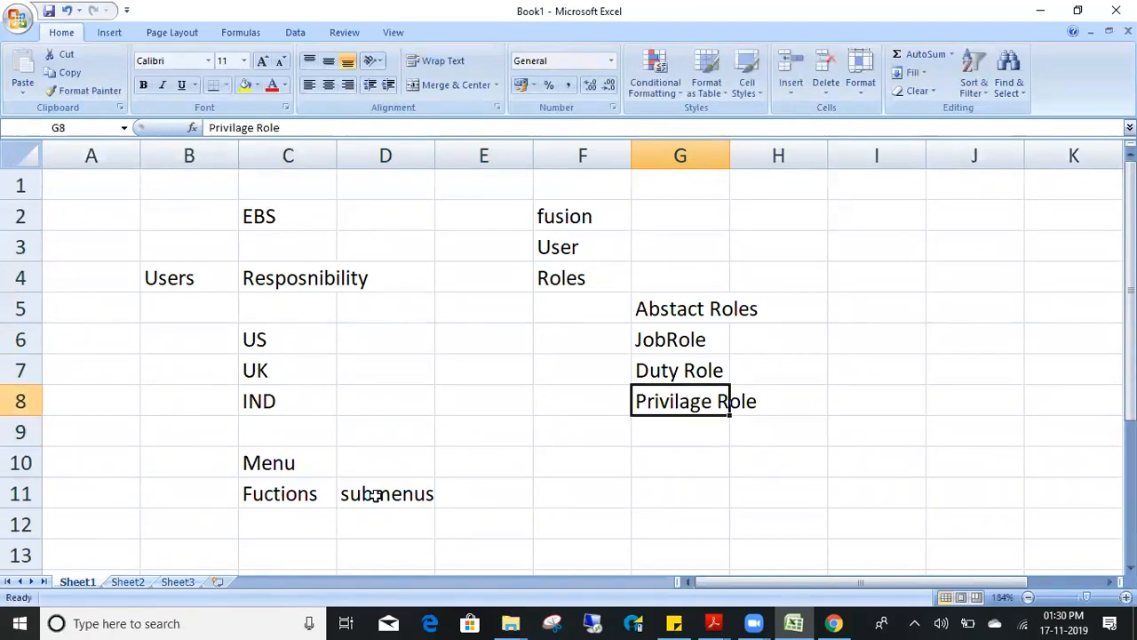
key(Left)
key(Left)
key(Left)
key(Left)
key(Down)
key(Down)
key(Down)
key(Right)
key(Right)
key(Right)
key(Right)
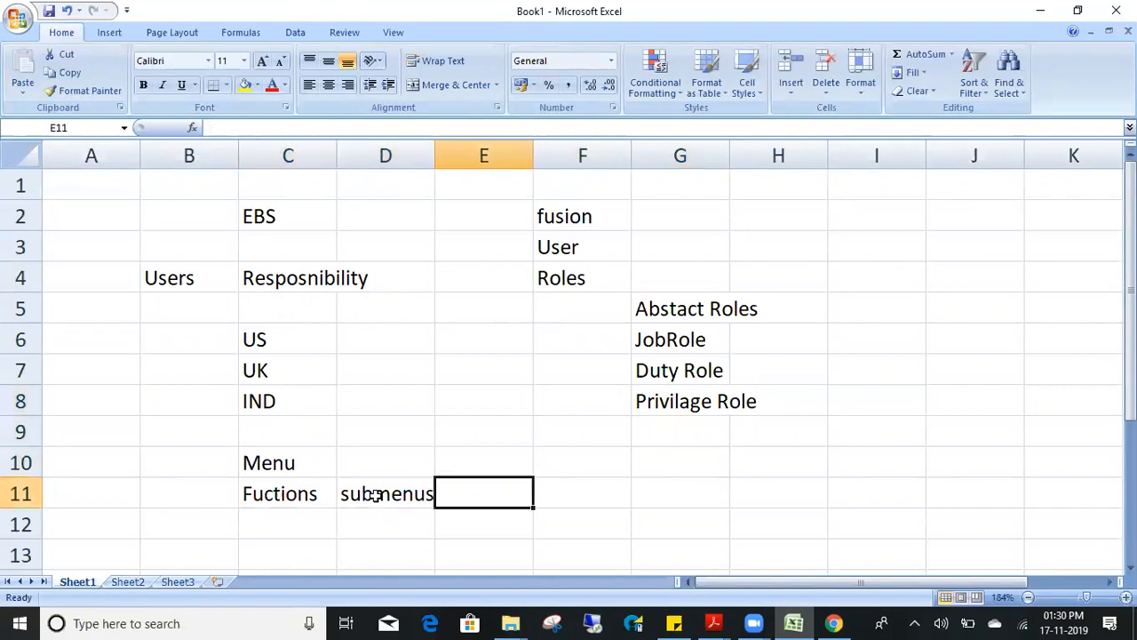
key(Up)
key(Up)
key(Up)
key(Right)
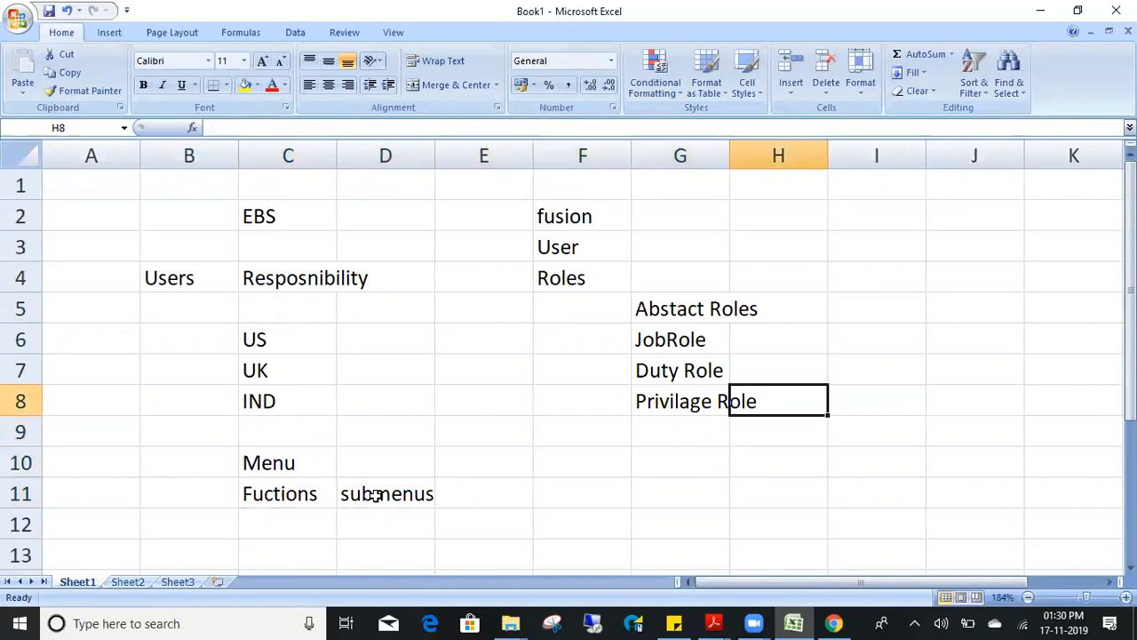
key(Right)
text(fucntio)
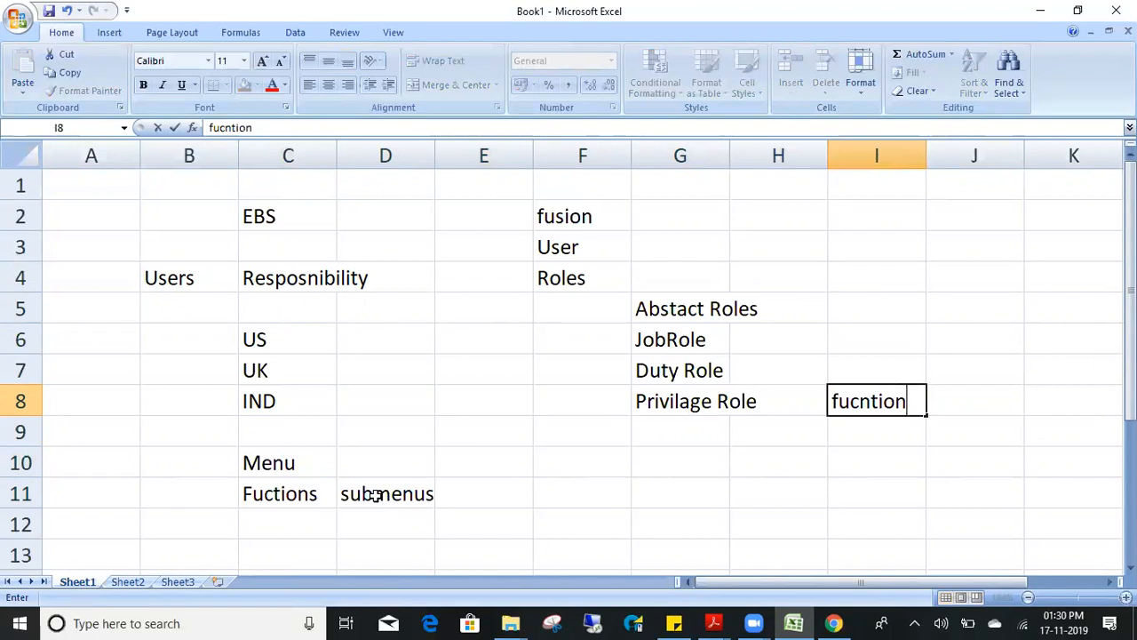
text(ns)
key(Return)
- Review the role list from Privilage Role back up to User in F3
key(Up)
key(Left)
key(Left)
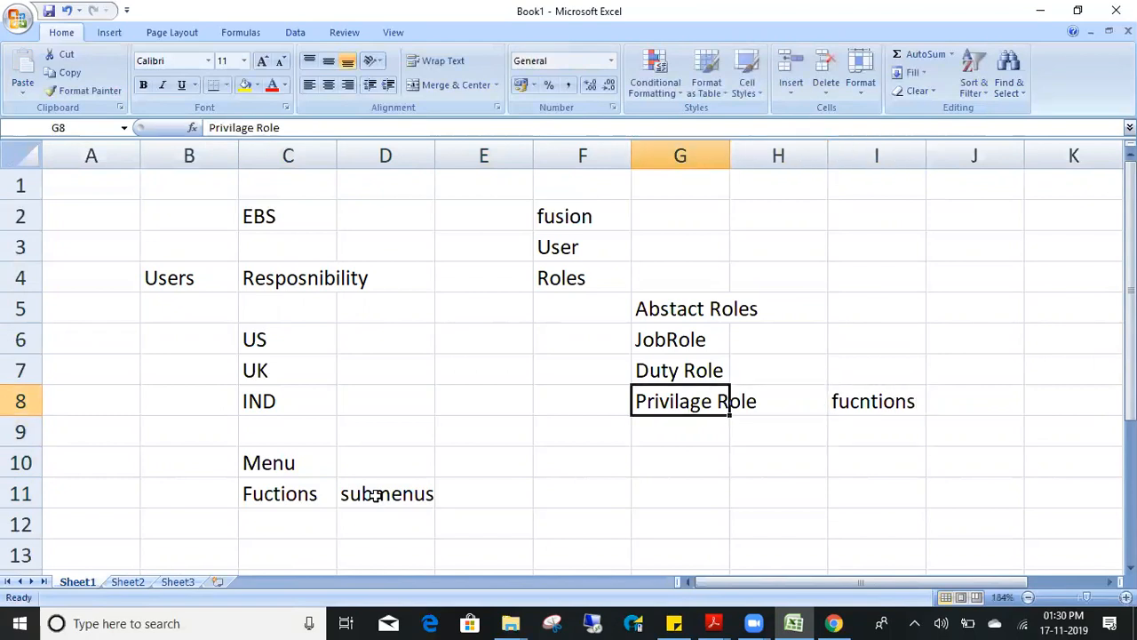
key(shift+Right)
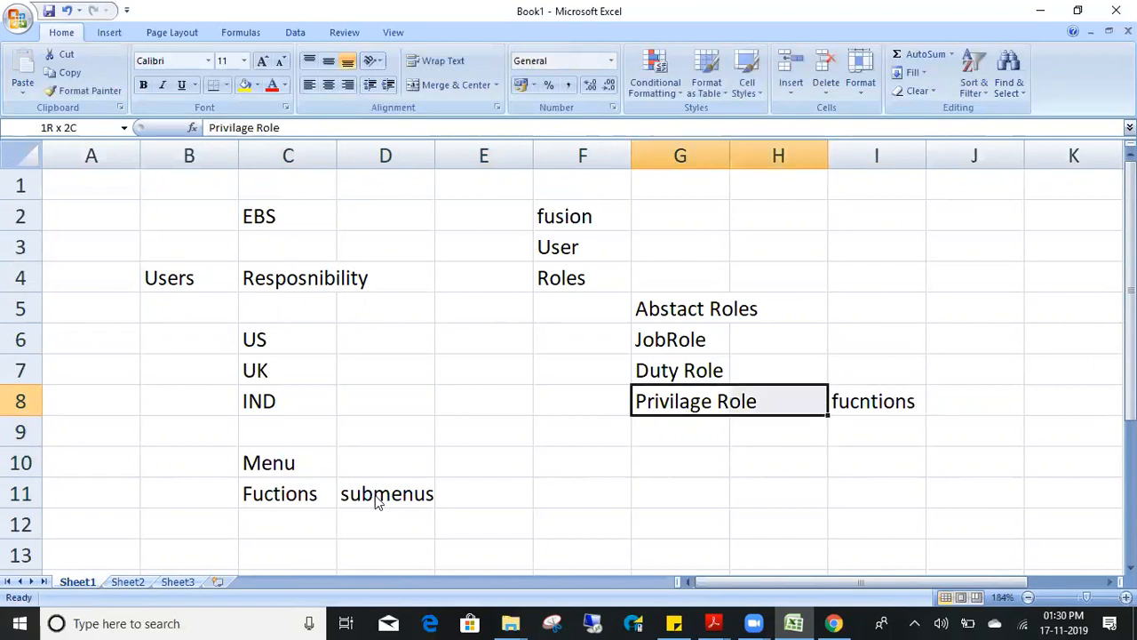
key(Up)
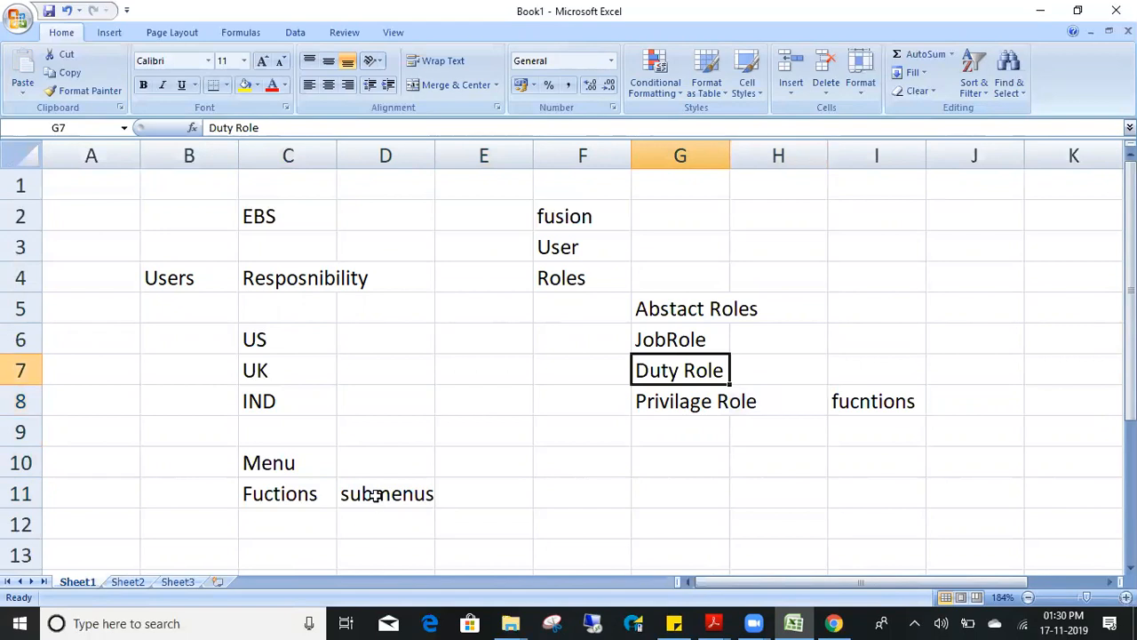
key(Up)
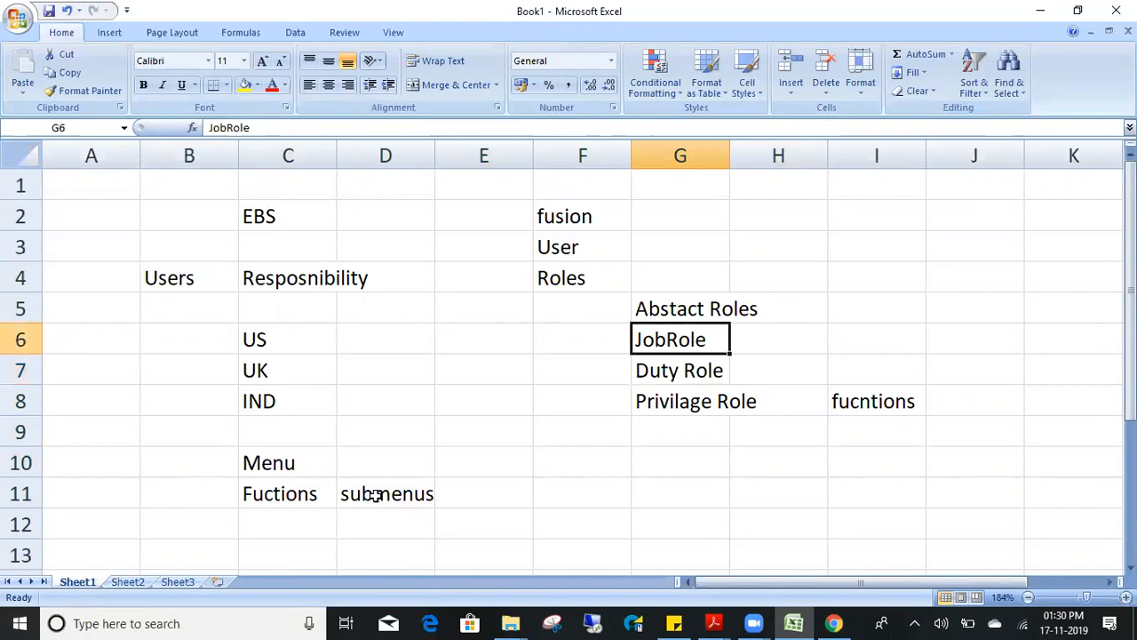
key(Left)
key(Up)
key(Up)
key(Up)
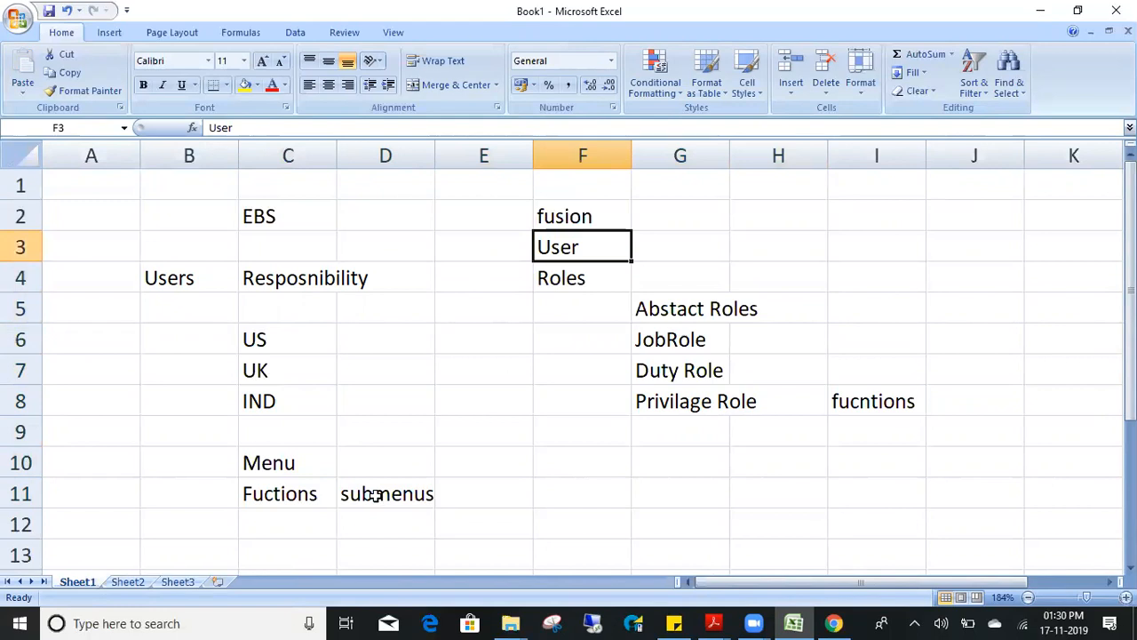
- Note 'Employee' in I5 beside Abstact Roles, leaving J5 empty
key(Down)
key(Down)
key(Right)
key(Right)
key(Right)
text(Employee)
key(Tab)
text(4)
key(BackSpace)
key(Return)
- Look over the role types in column G, selecting Duty Role and Privilage Role together
key(Up)
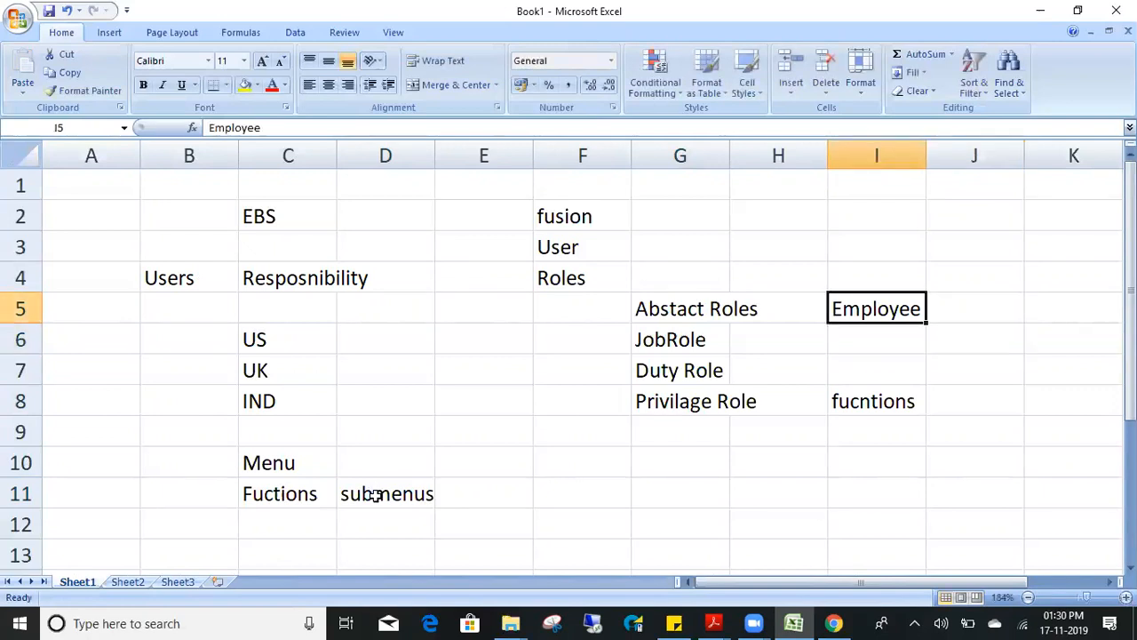
key(Left)
key(Left)
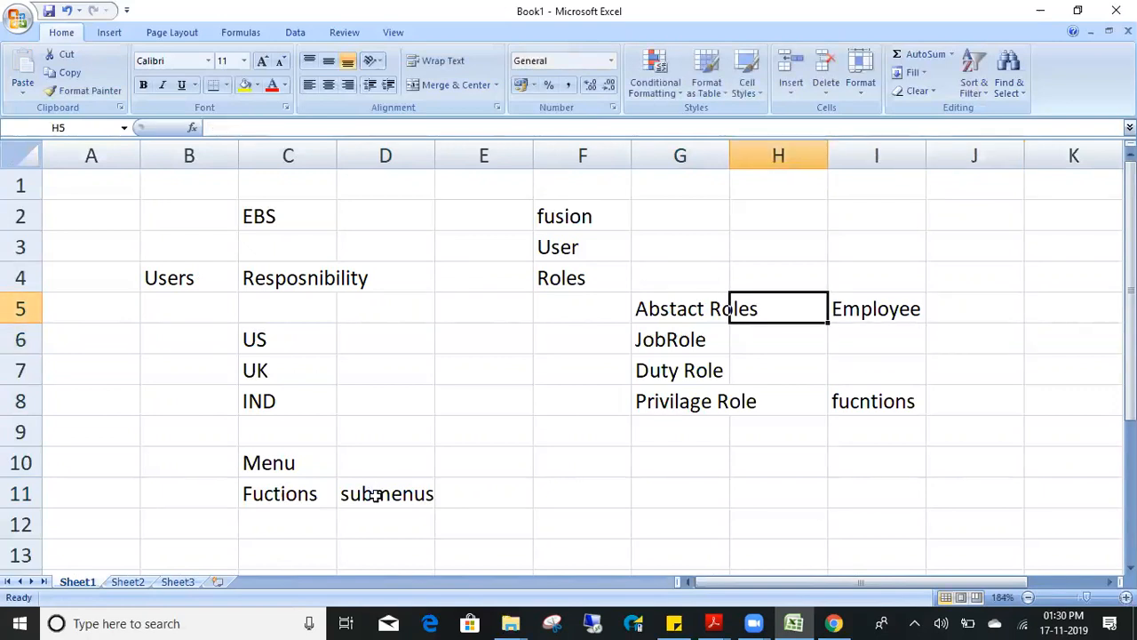
key(shift+Right)
key(shift+Right)
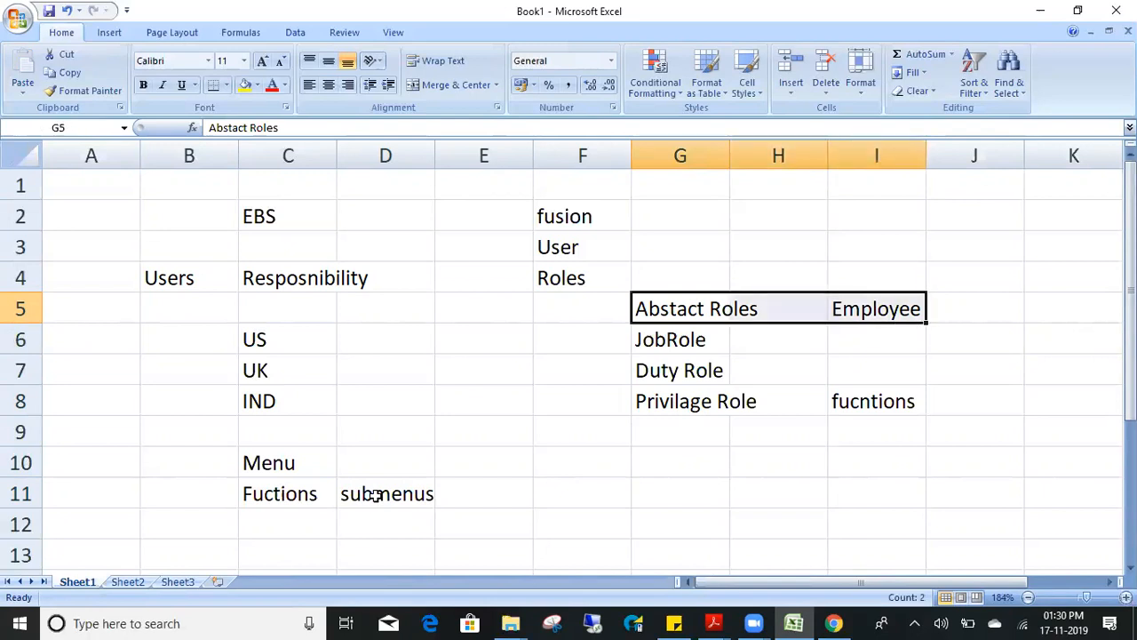
key(Left)
key(Right)
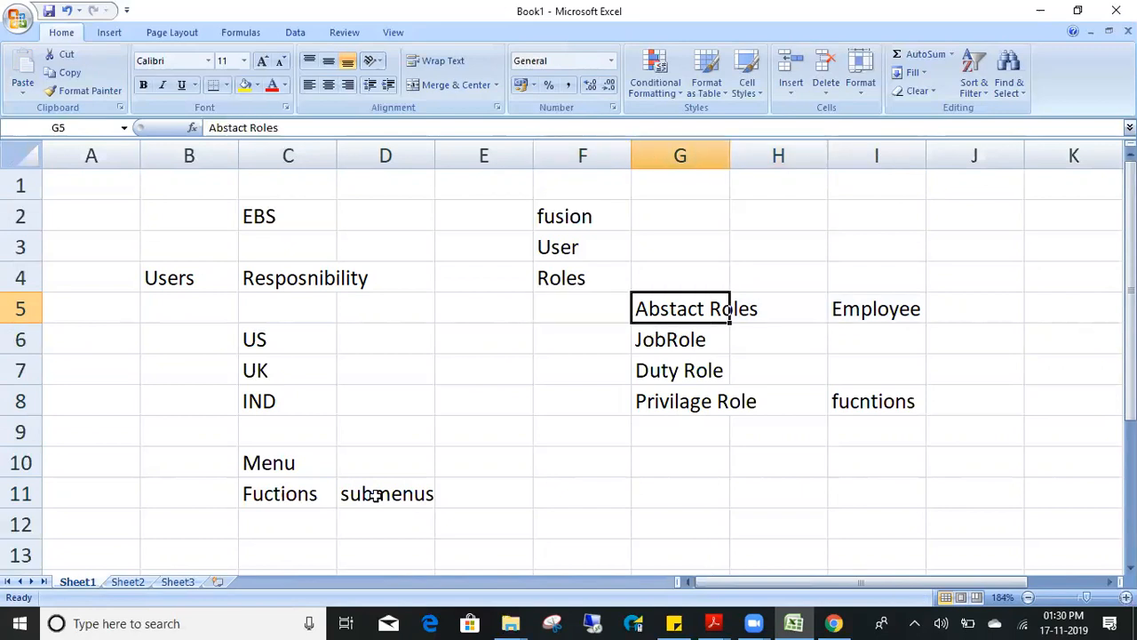
key(Up)
key(Up)
key(Left)
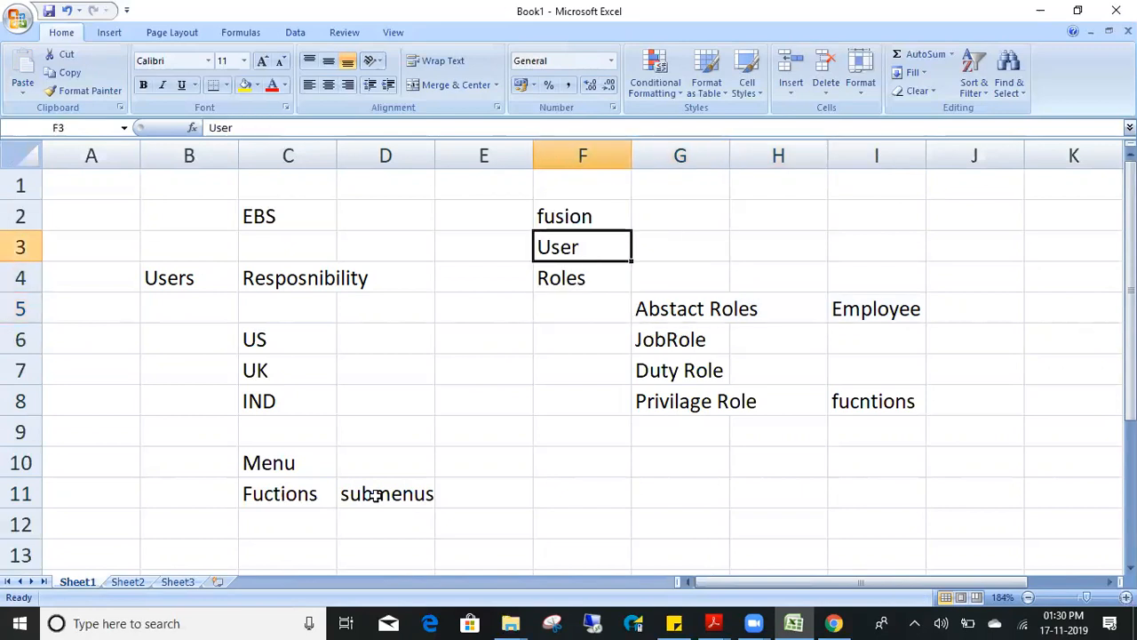
key(Down)
key(Down)
key(Down)
key(Right)
key(Down)
key(Down)
key(Up)
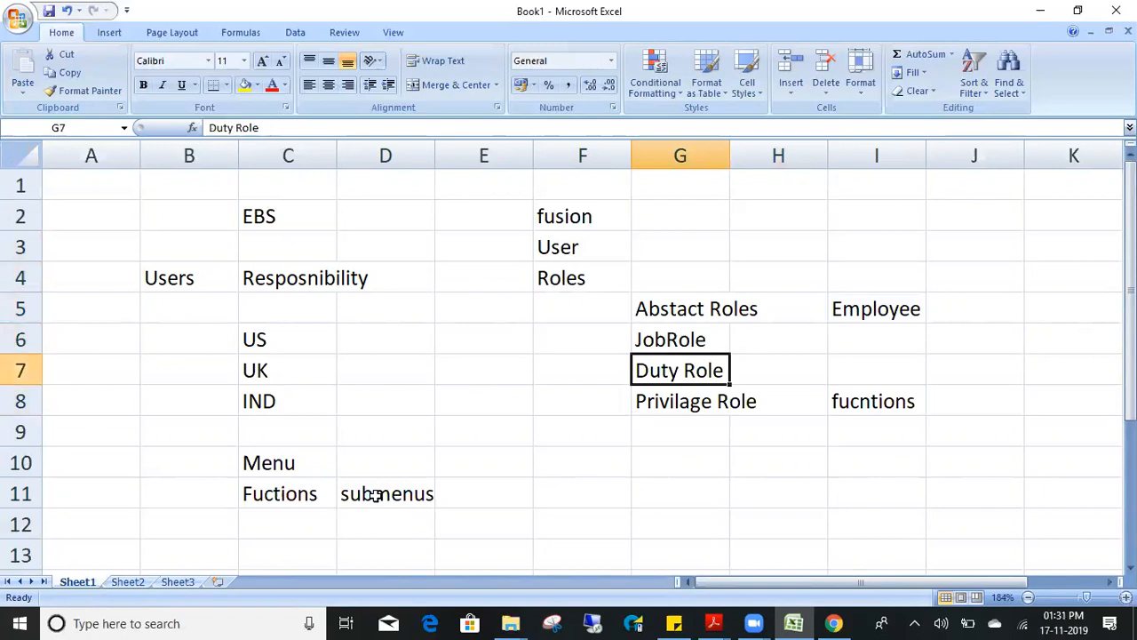
key(shift+Down)
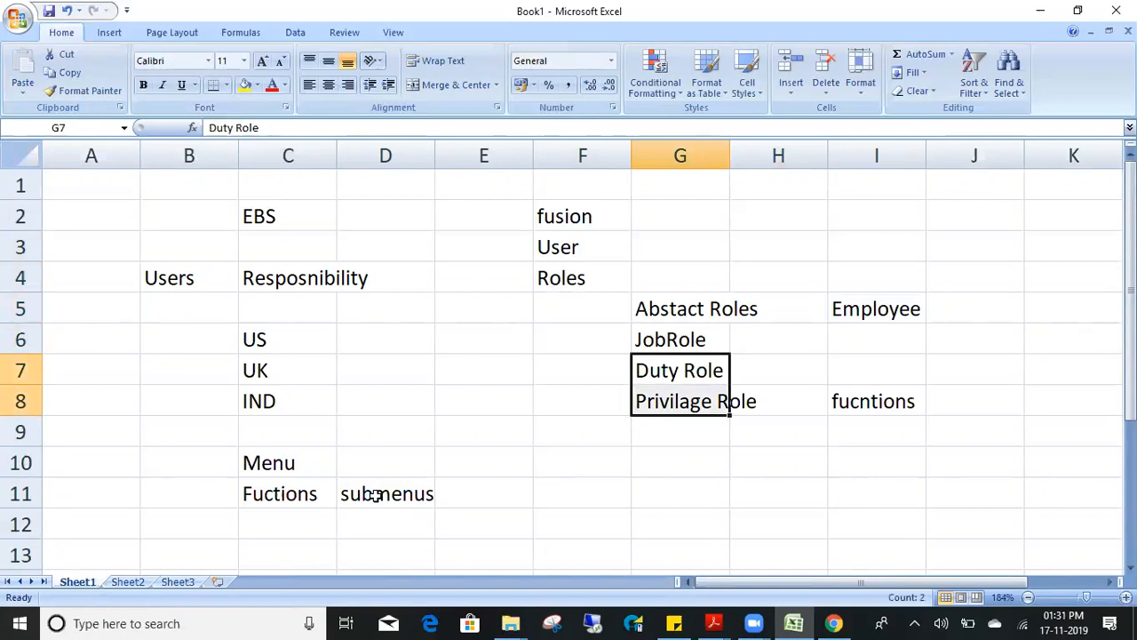
key(Up)
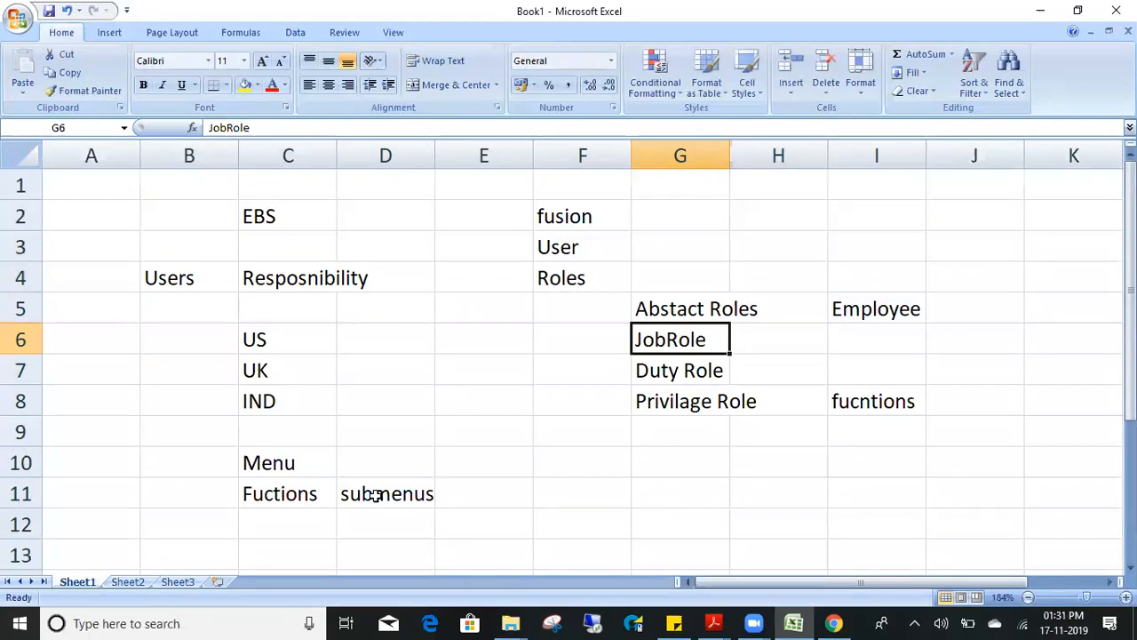
key(Down)
key(Down)
key(Down)
key(Down)
key(Down)
- Enter the modules GL in F10, AP in H10 and AR in J10
key(Up)
key(Left)
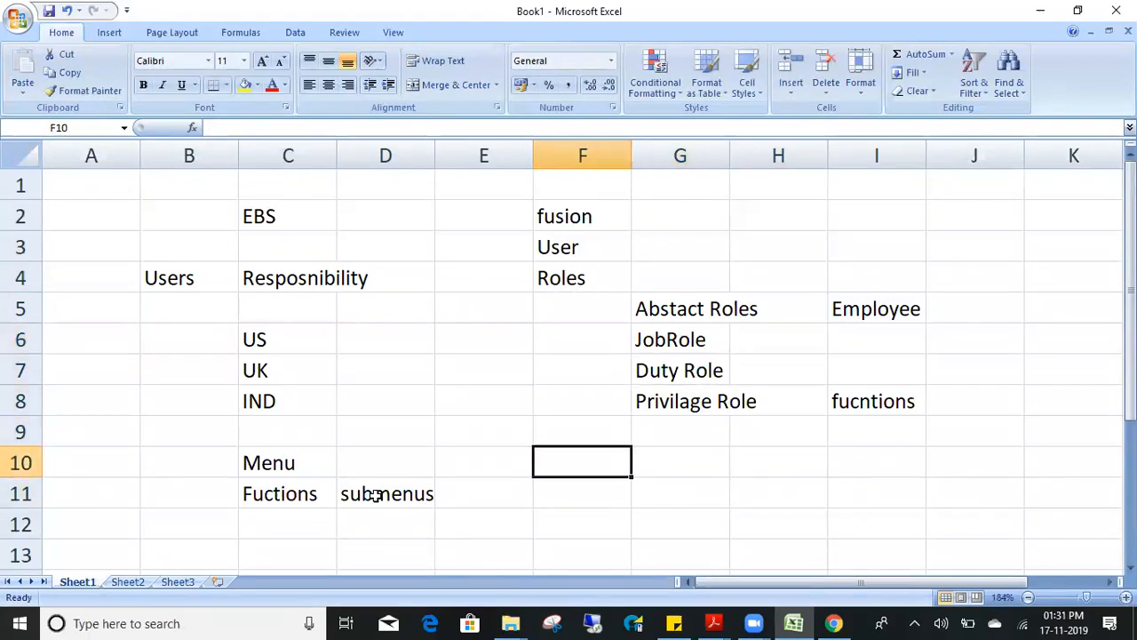
text(GL)
key(Return)
key(Up)
key(Right)
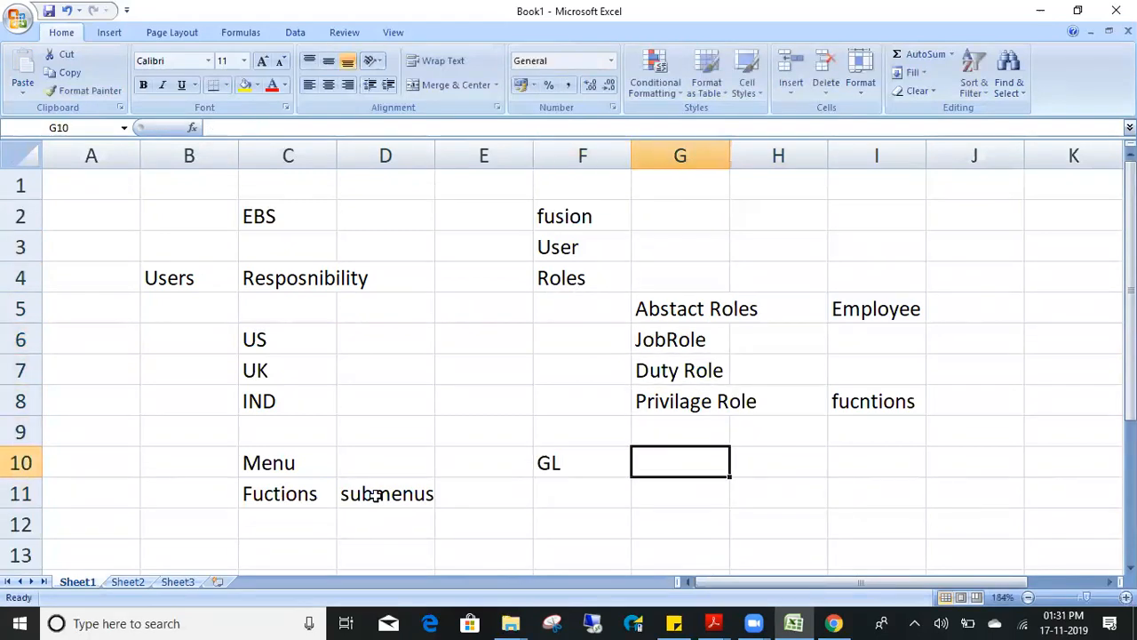
key(Right)
text(AP)
key(Right)
key(Right)
text(AR)
key(Return)
- Look back over the GL, AP and AR entries in row 10
key(Up)
key(Left)
key(Left)
key(Left)
key(Left)
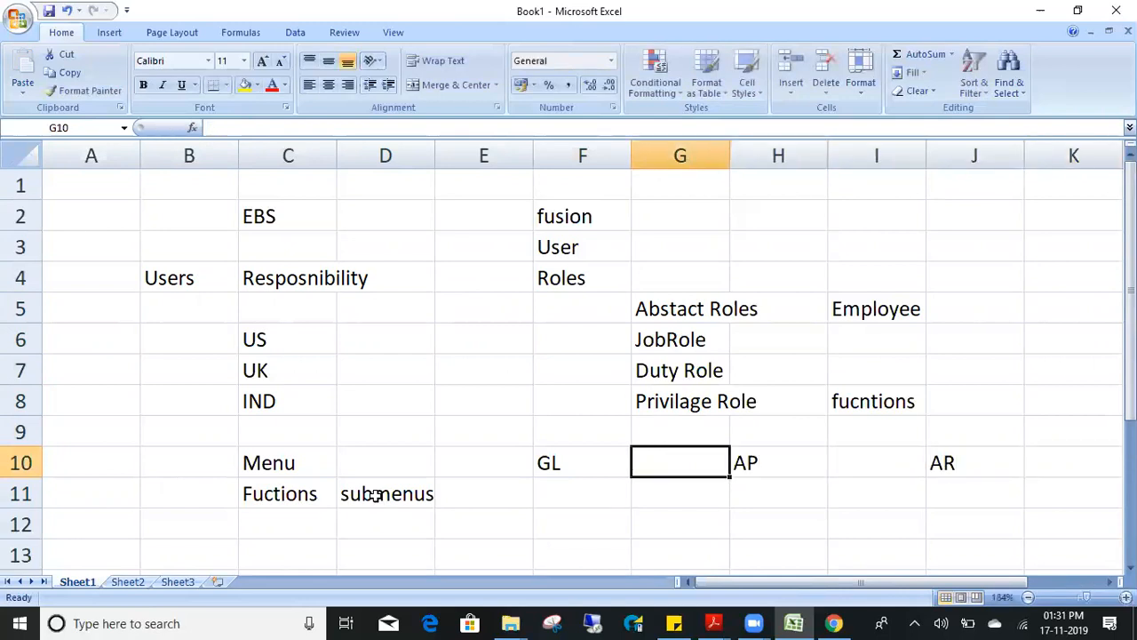
key(Down)
key(Down)
key(Down)
key(Up)
key(Up)
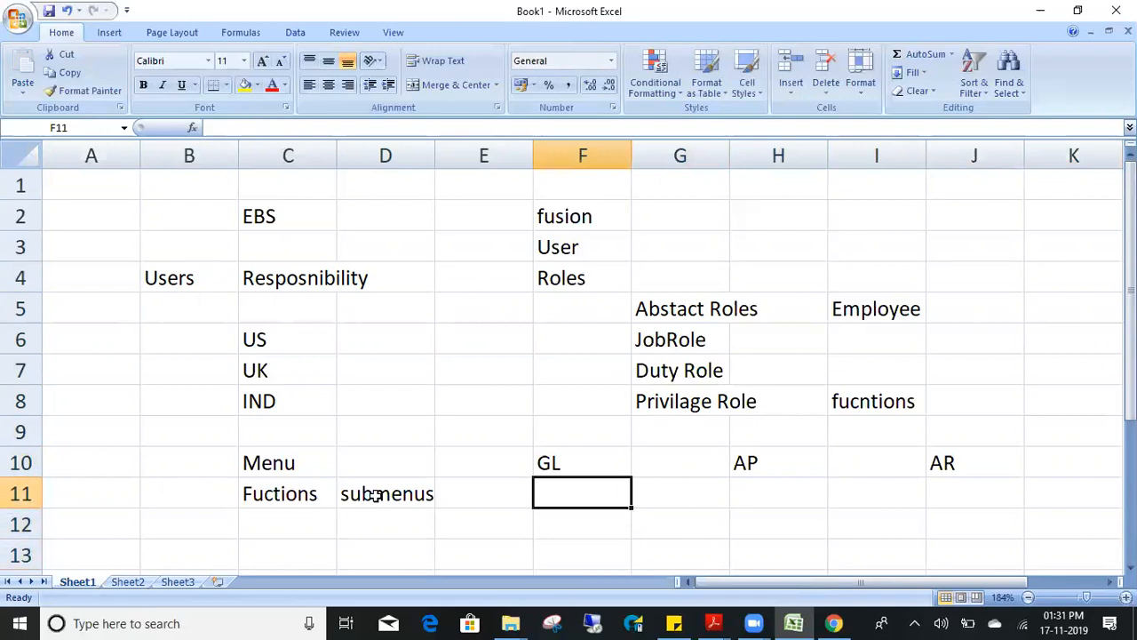
key(Up)
key(Right)
key(Right)
key(Right)
key(Right)
key(Left)
key(Left)
key(Left)
key(Left)
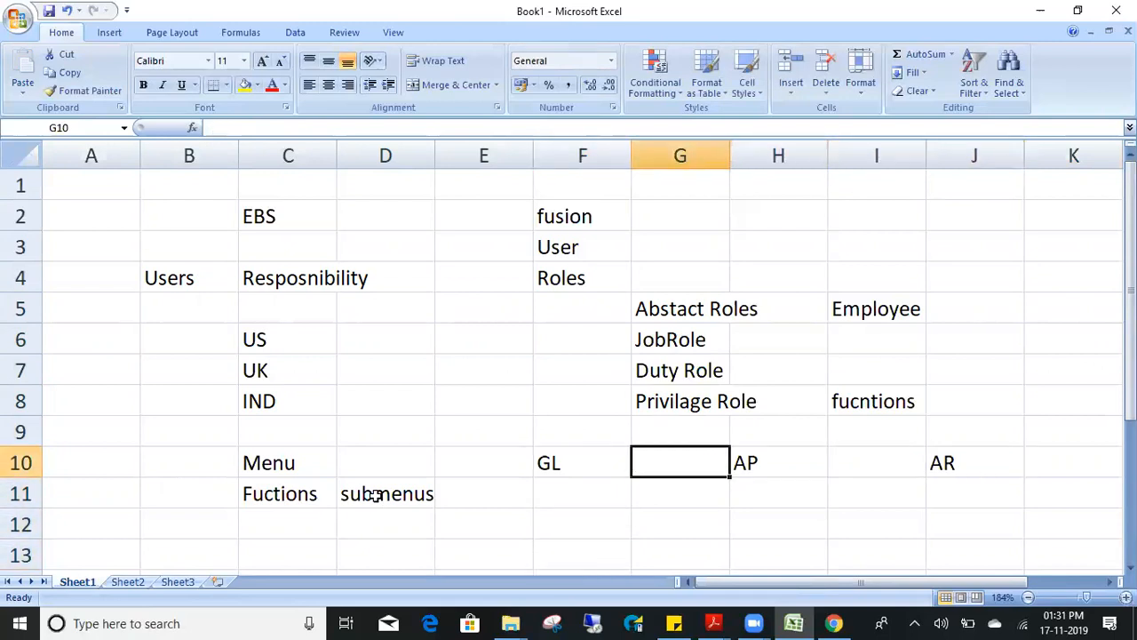
key(Right)
key(Right)
key(Right)
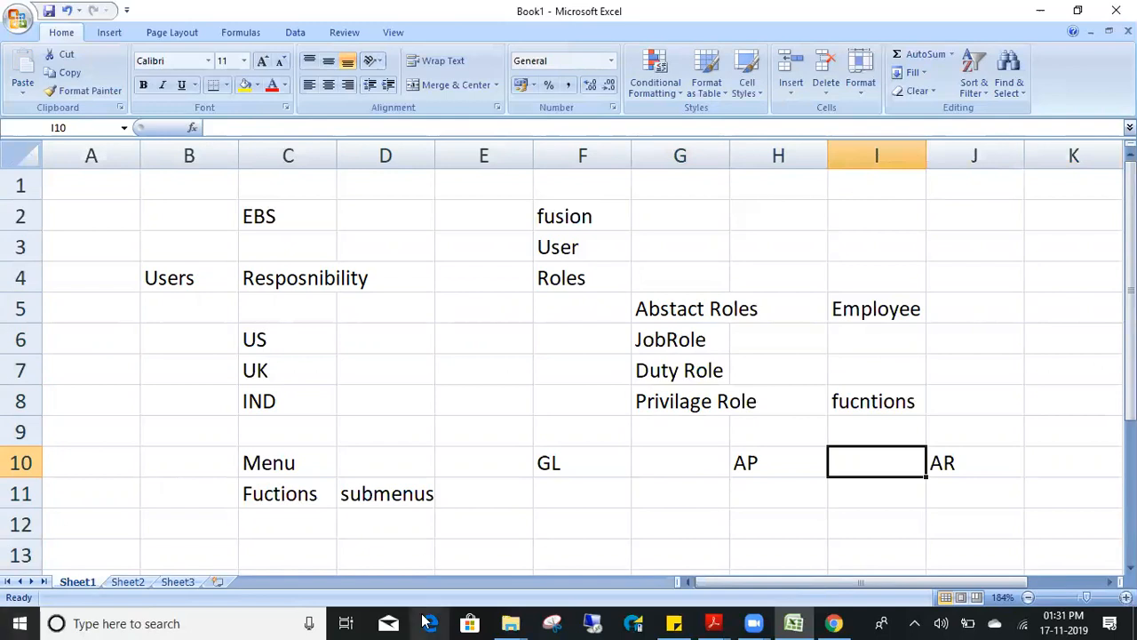
- Switch to Chrome and reload the Oracle Fusion home page with its app tiles
click(835, 622)
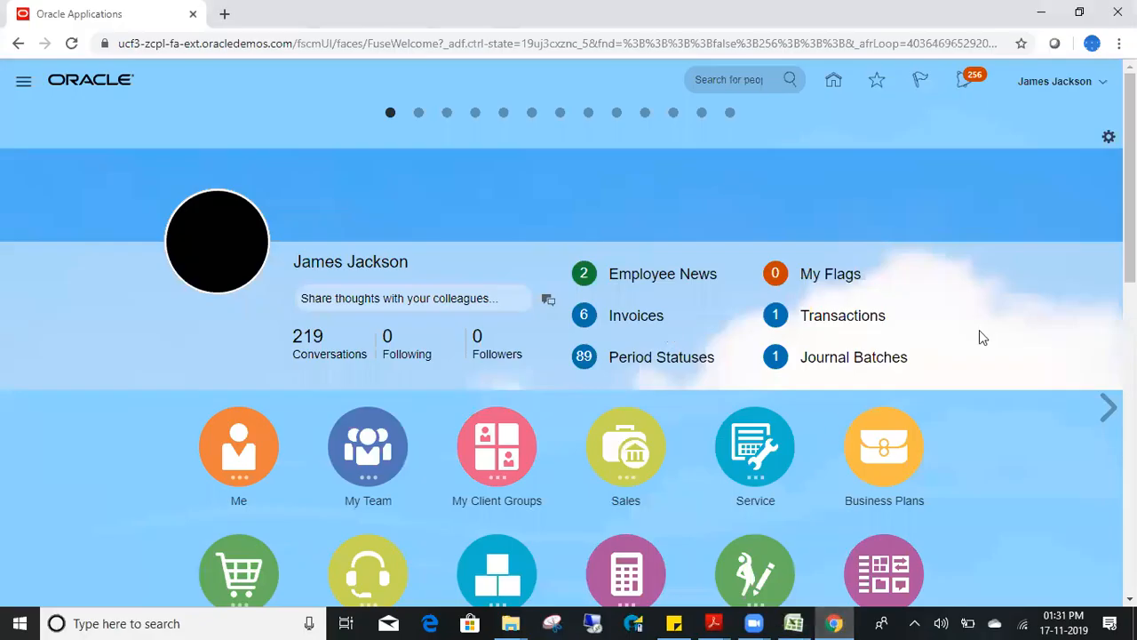
scroll(569, 355, down, 5)
scroll(569, 356, up, 3)
scroll(1028, 218, up, 1)
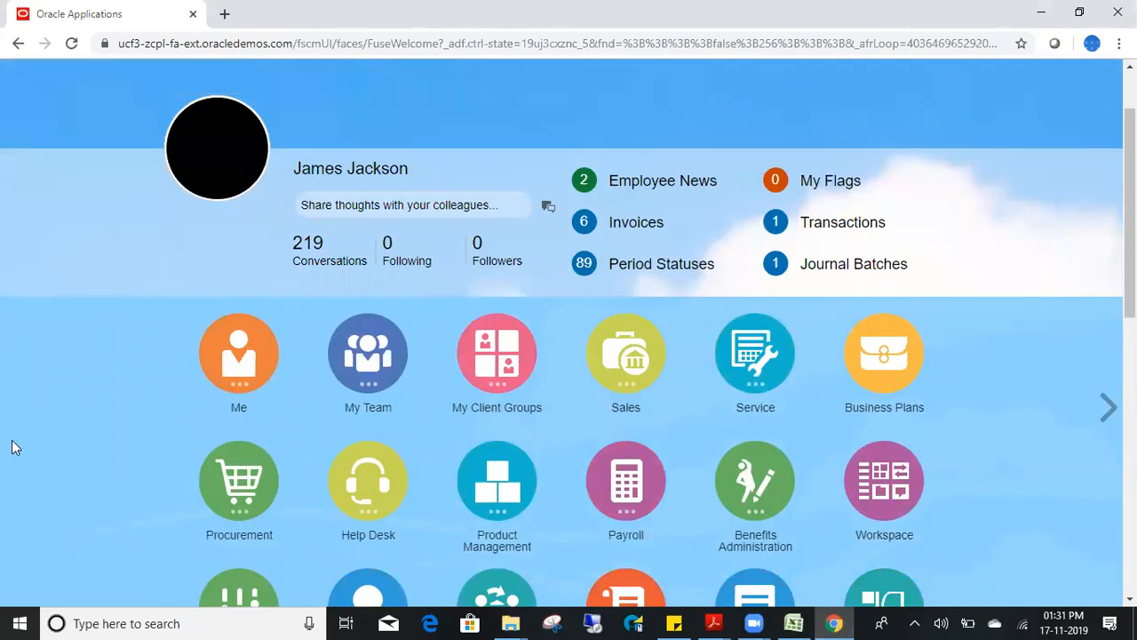
scroll(568, 266, up, 1)
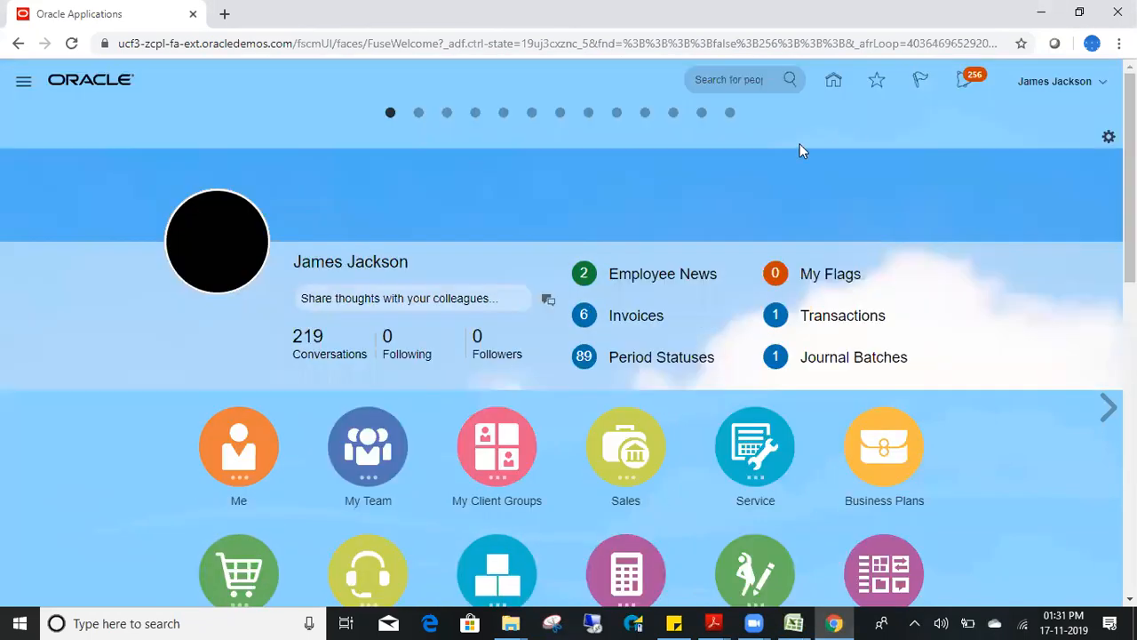
click(834, 82)
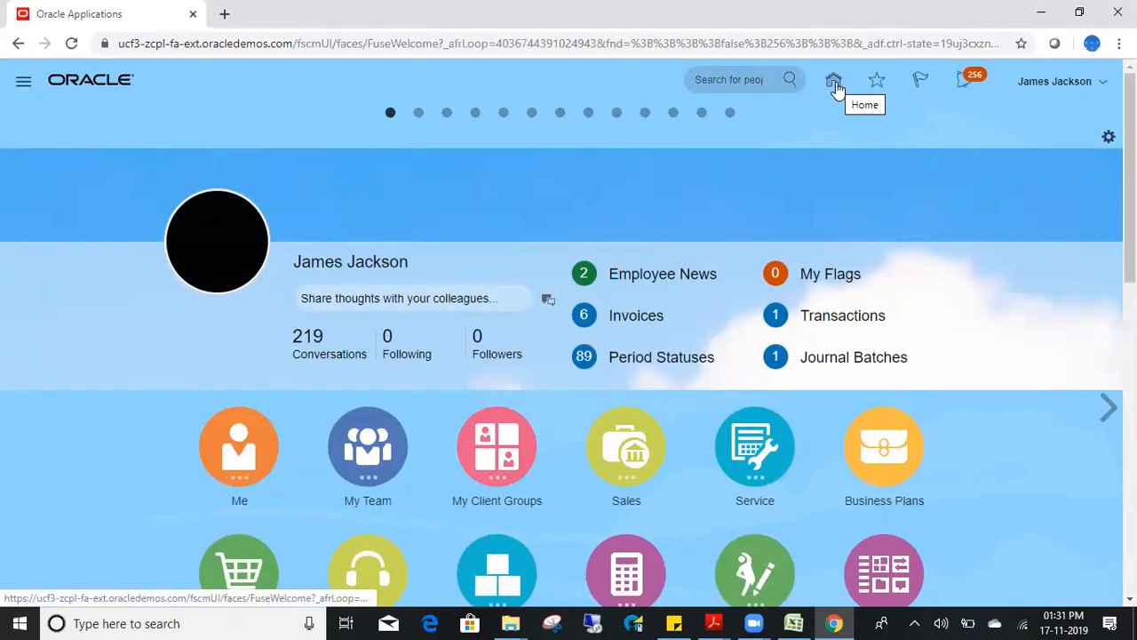
scroll(568, 355, down, 8)
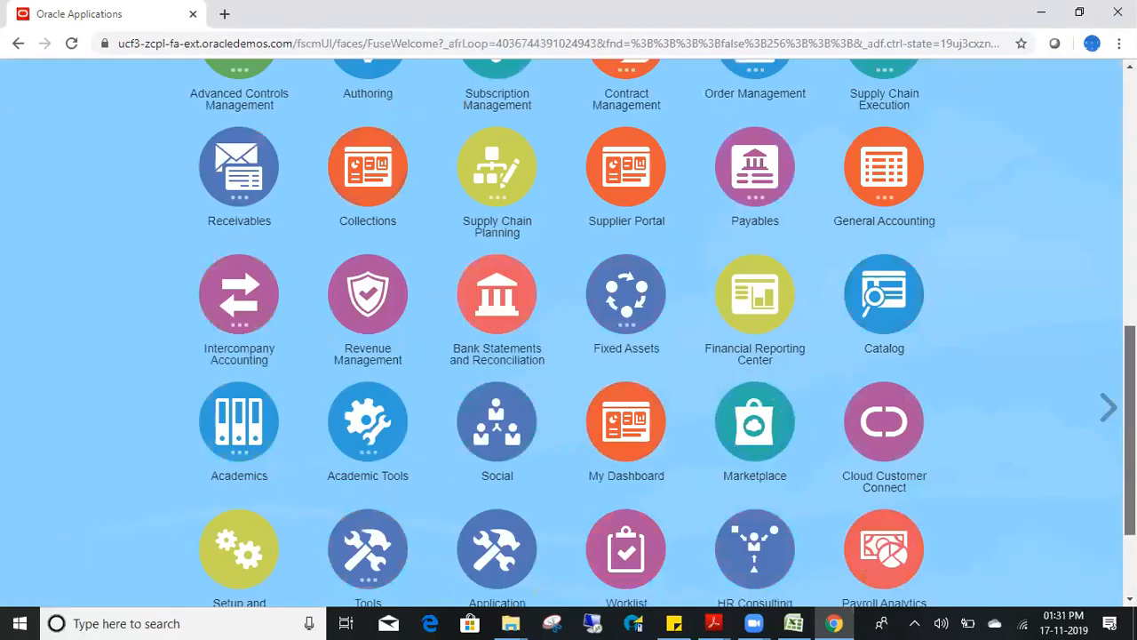
scroll(569, 355, down, 2)
scroll(569, 355, up, 10)
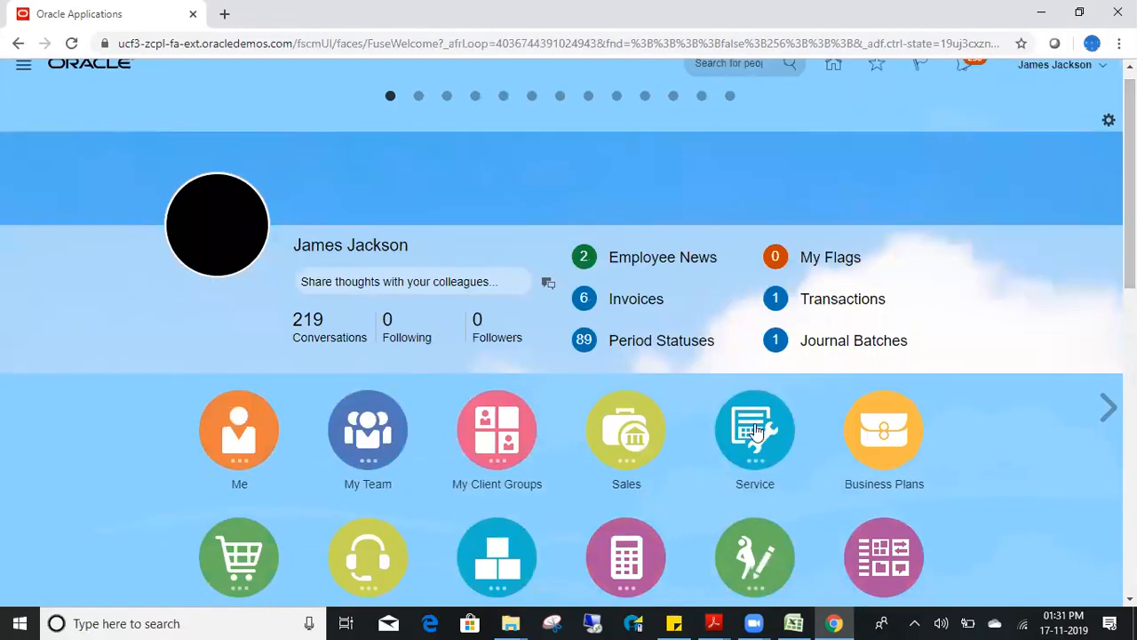
- Browse the Navigator's full list of work areas, then close it
click(23, 76)
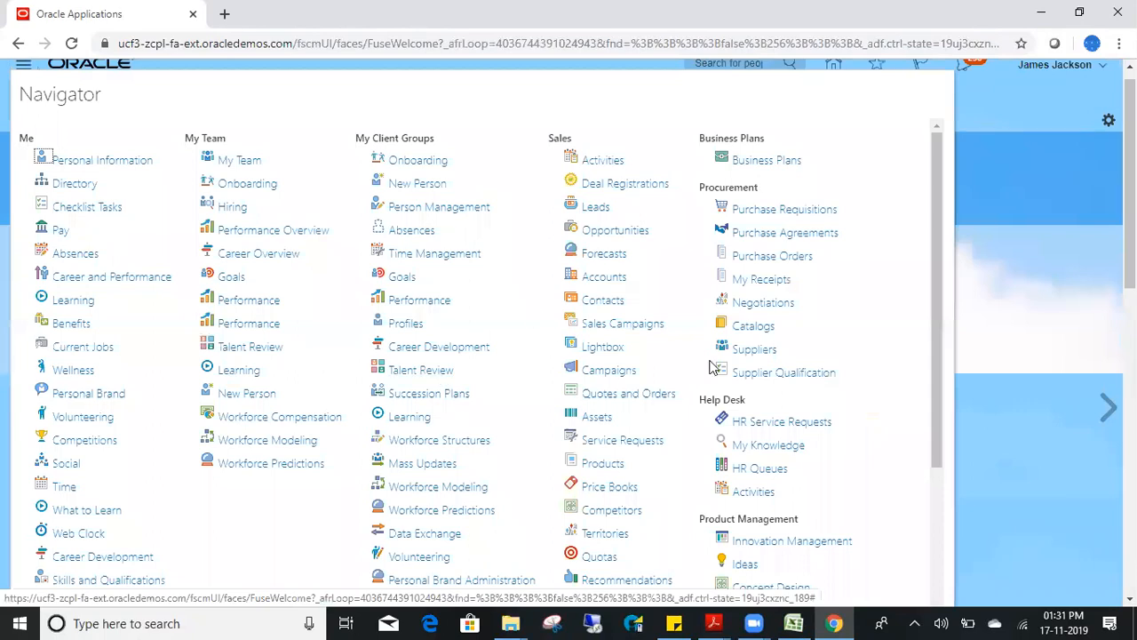
drag(934, 292, 931, 302)
scroll(931, 302, down, 1)
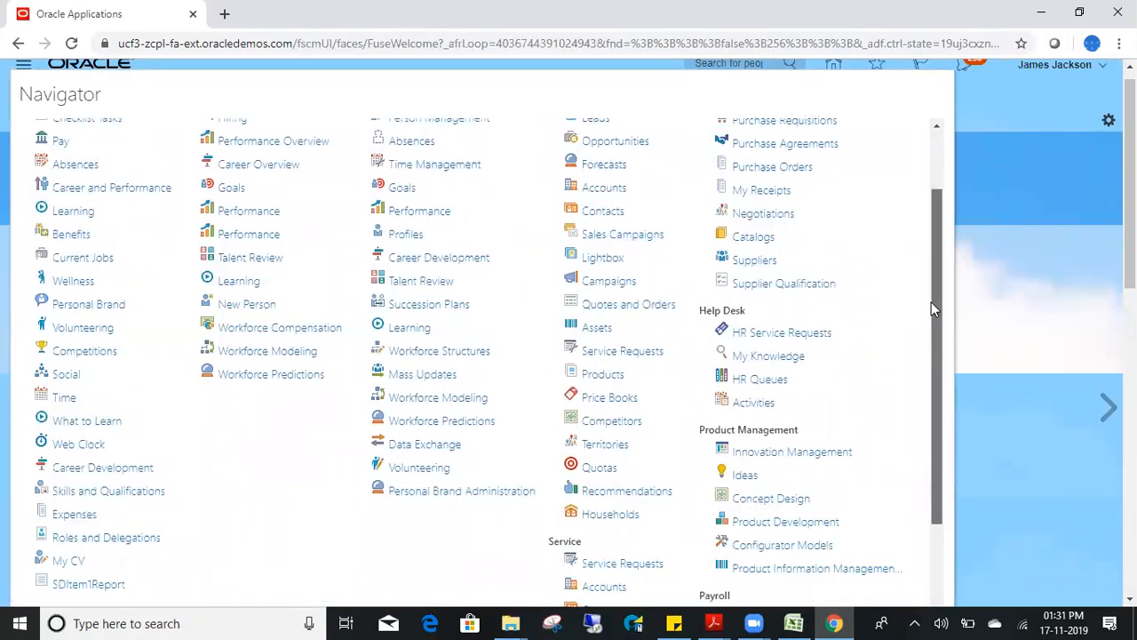
scroll(931, 301, up, 1)
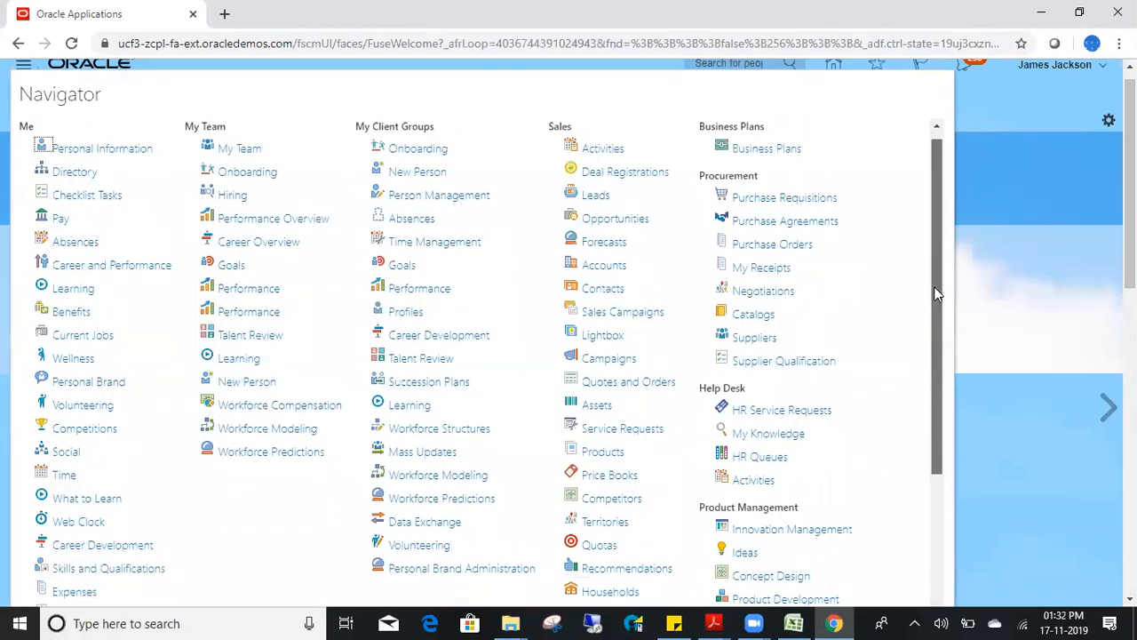
click(1089, 156)
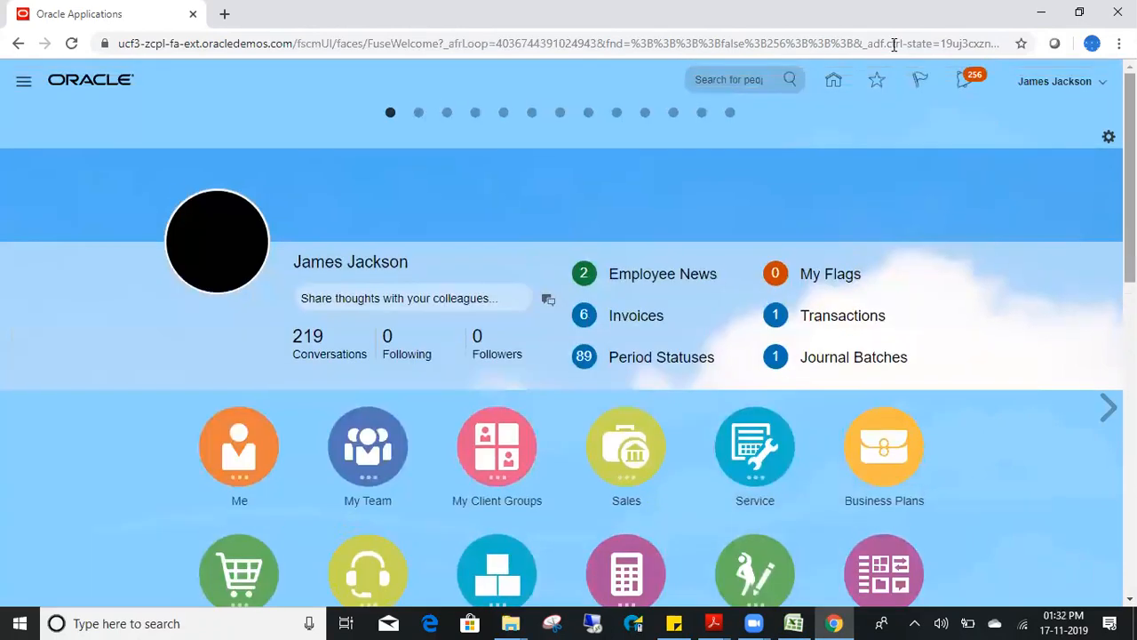
click(24, 83)
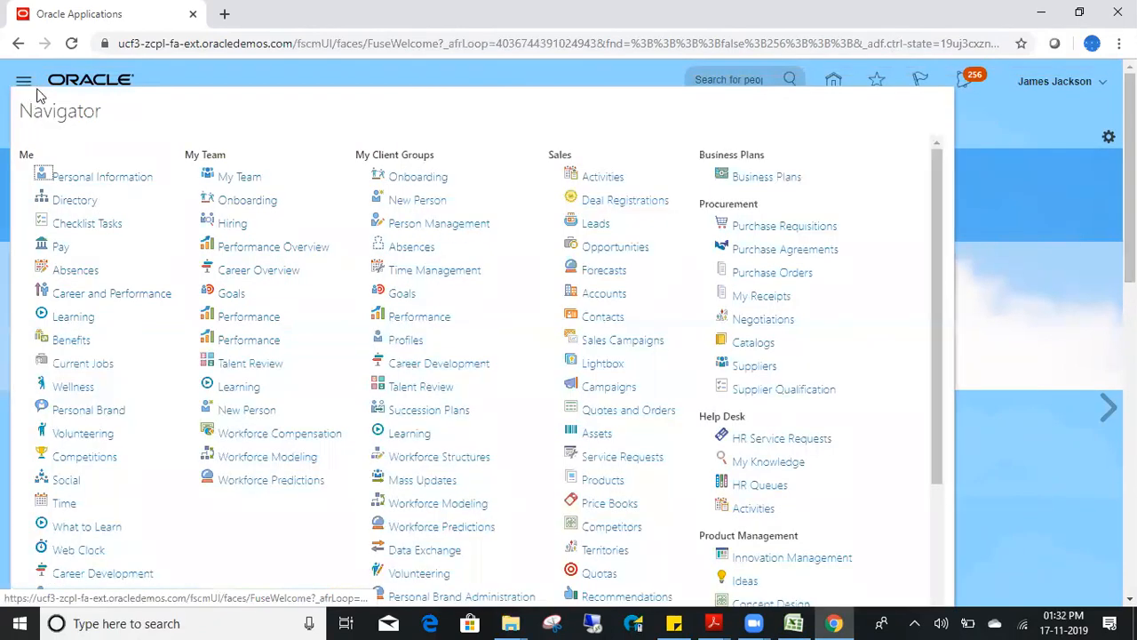
drag(936, 365, 938, 499)
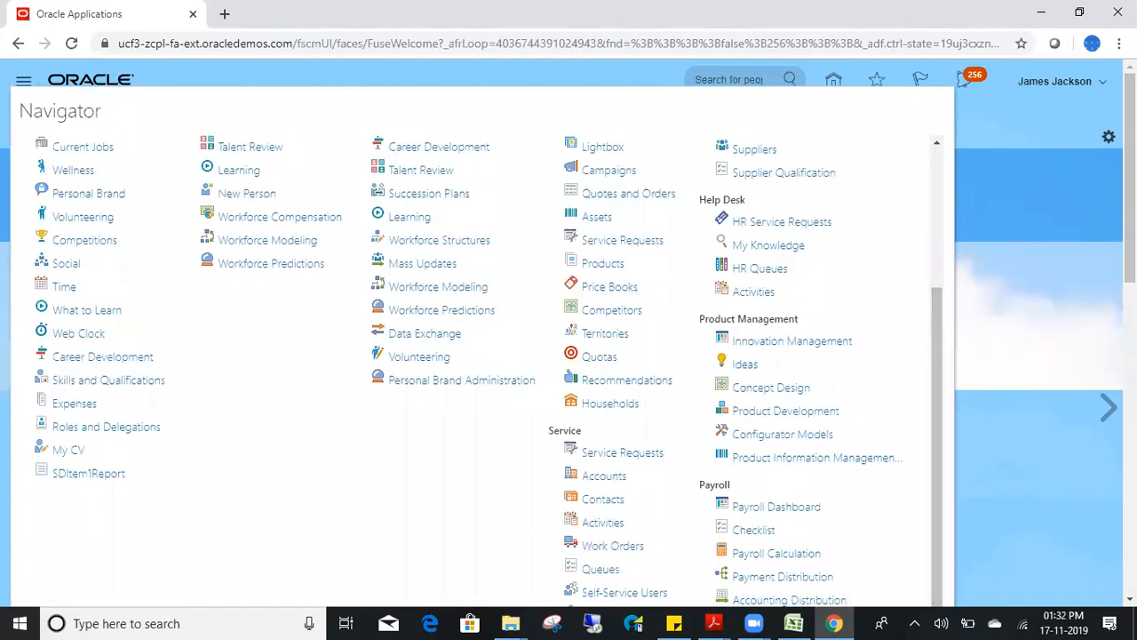
scroll(943, 298, down, 2)
drag(936, 311, 943, 359)
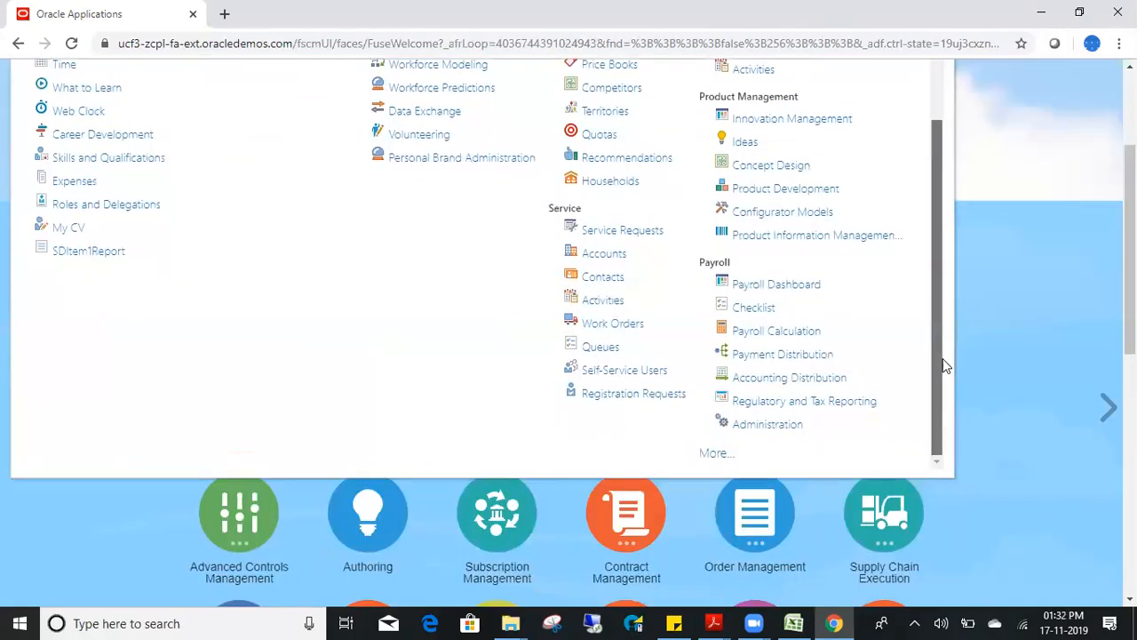
click(713, 456)
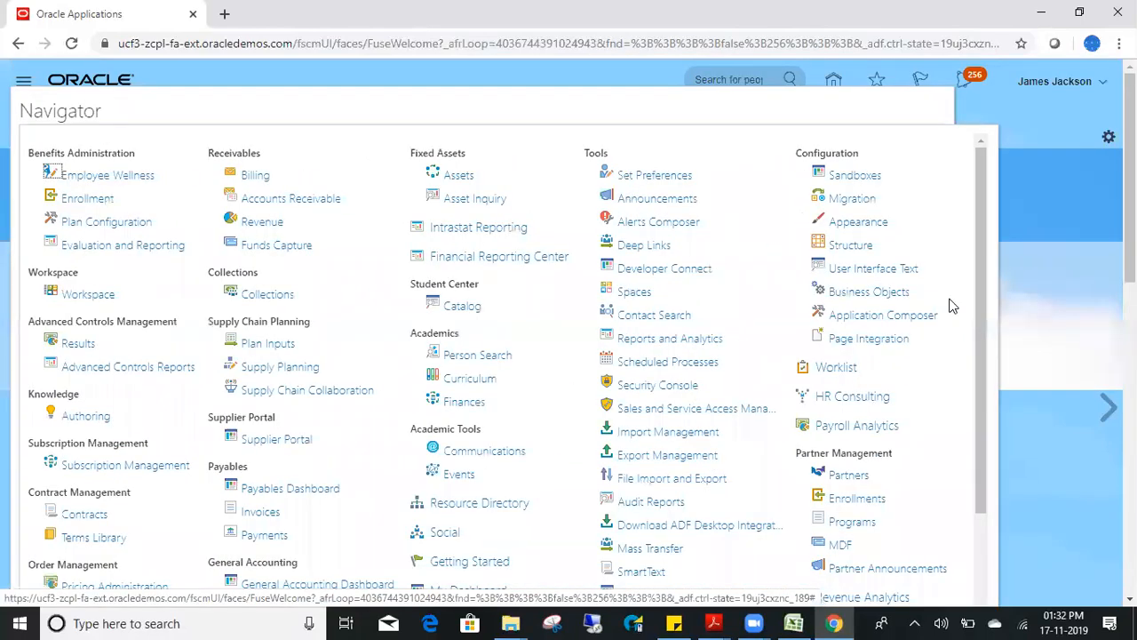
click(1054, 215)
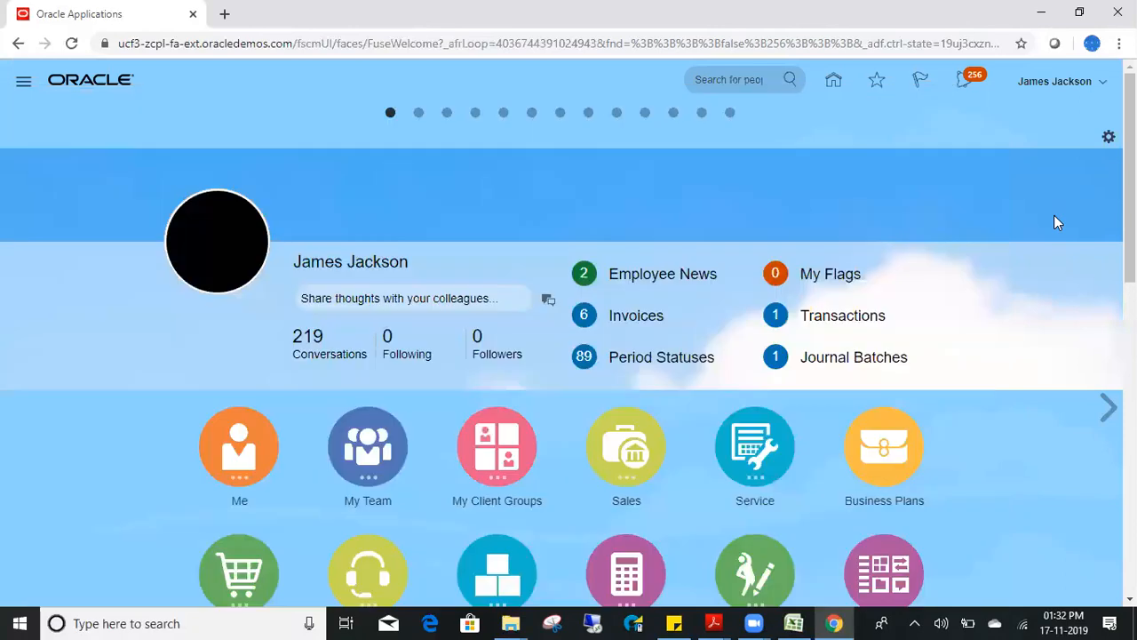
- Open the Security Console from the Tools group on the springboard
scroll(1053, 267, down, 6)
scroll(813, 504, down, 2)
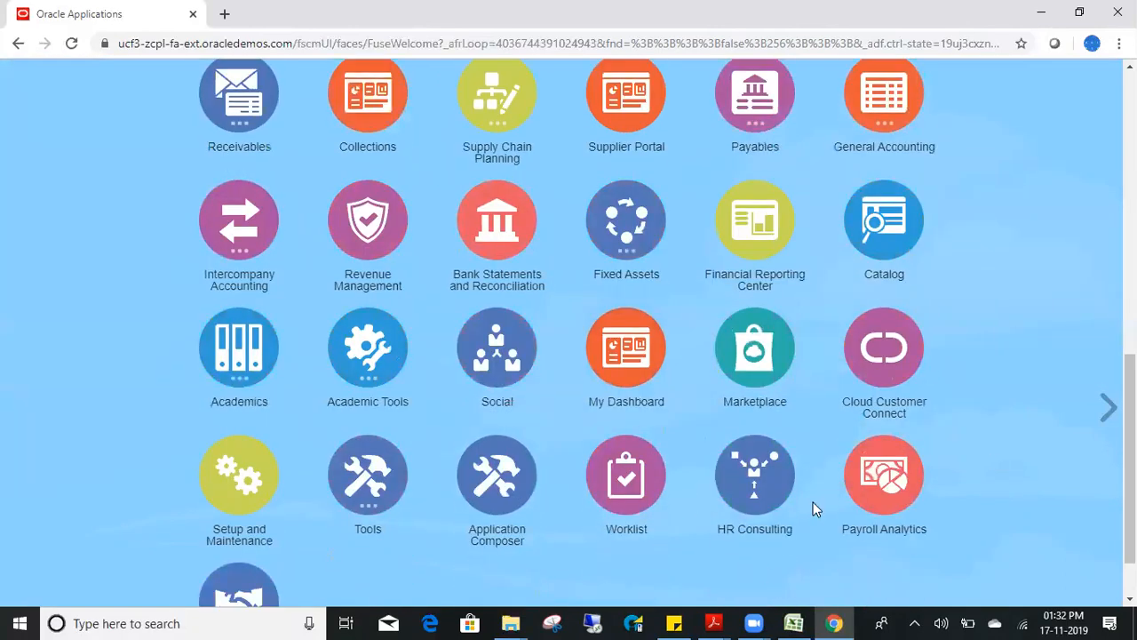
click(382, 508)
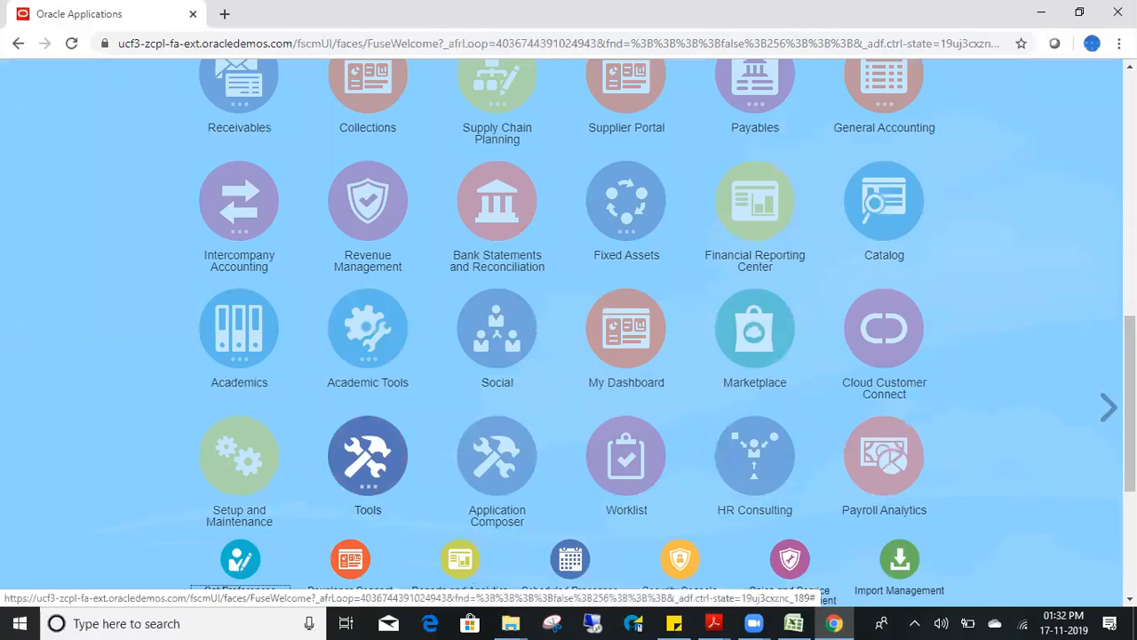
scroll(871, 400, down, 2)
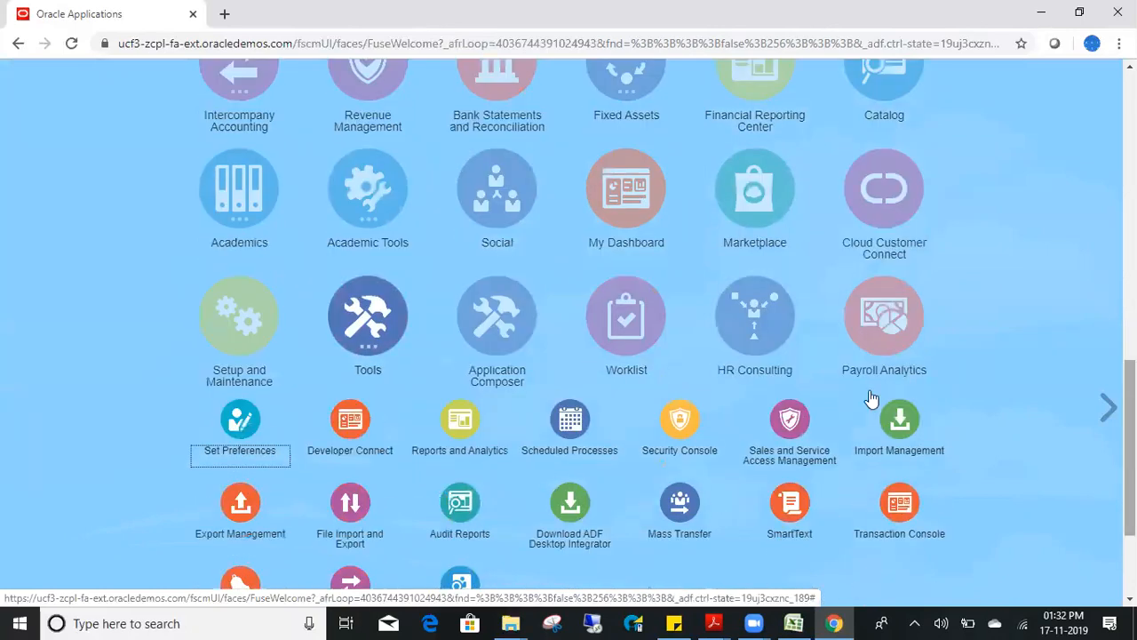
click(678, 463)
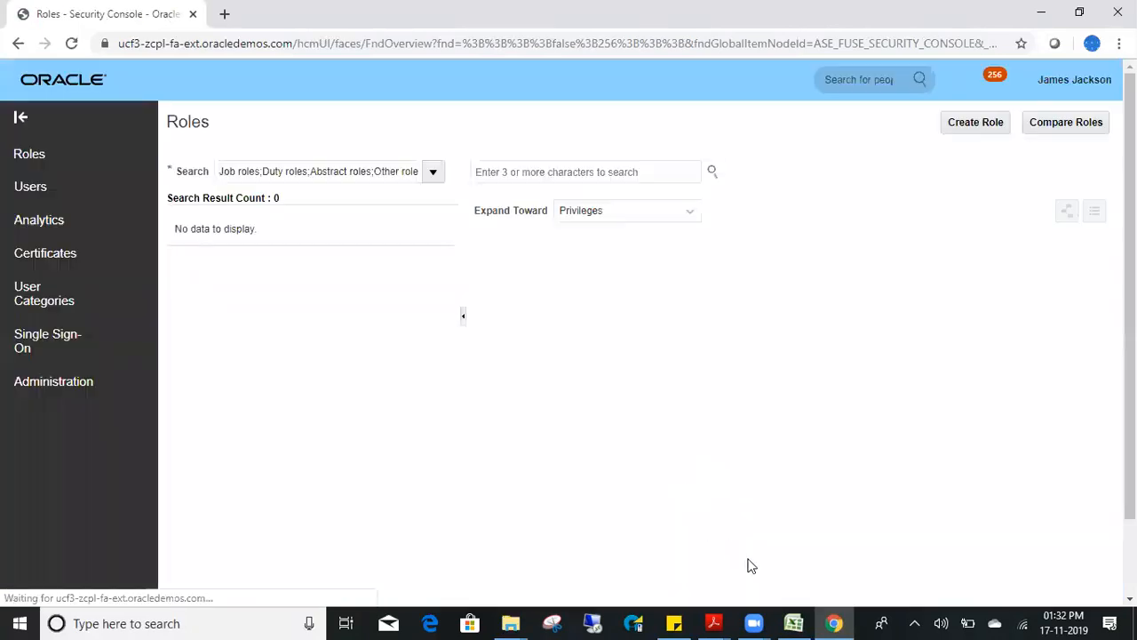
- In the Excel notes, enter SYSADMIN in cell C13
click(802, 621)
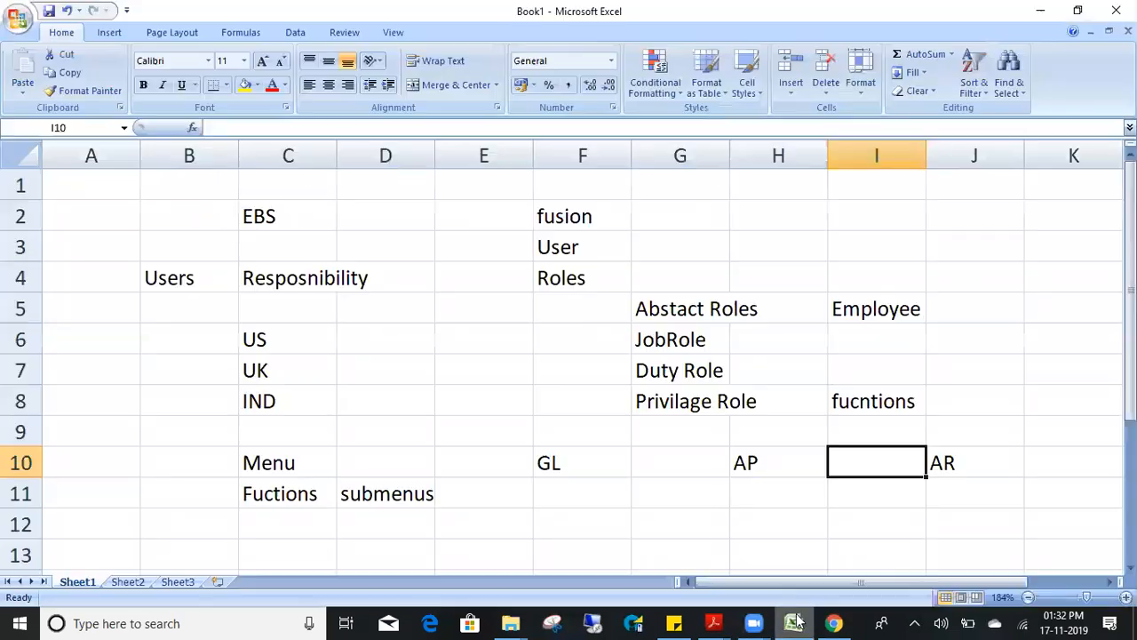
key(Left)
key(Left)
key(Left)
key(Down)
key(Left)
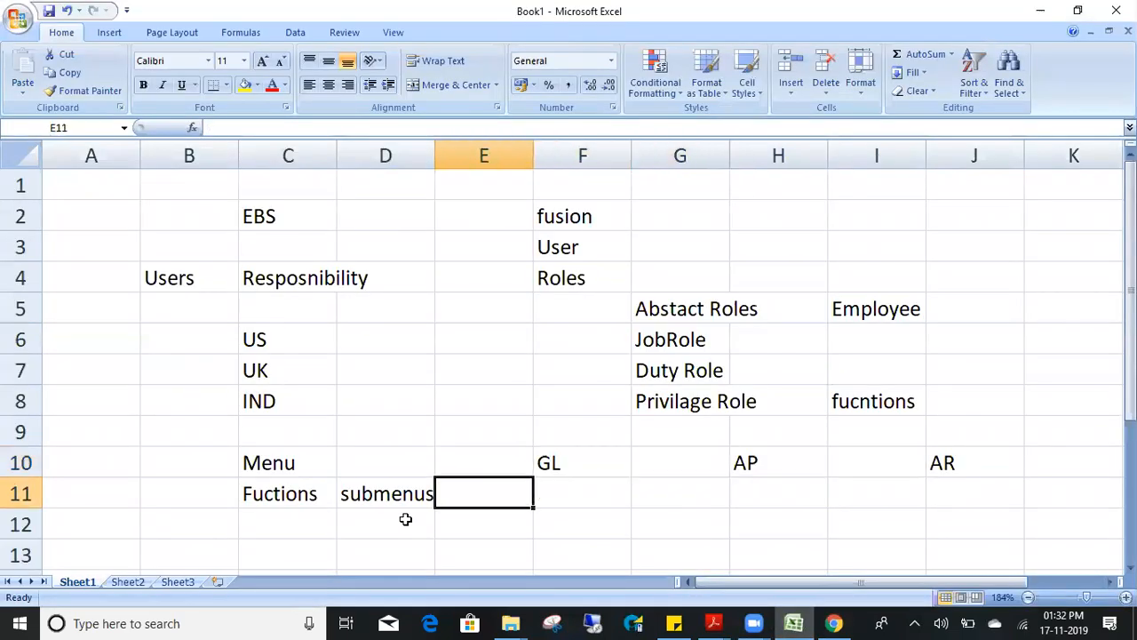
key(Down)
key(Down)
key(Left)
key(Left)
text(SYSADMIN)
key(Right)
key(Right)
key(Right)
key(Right)
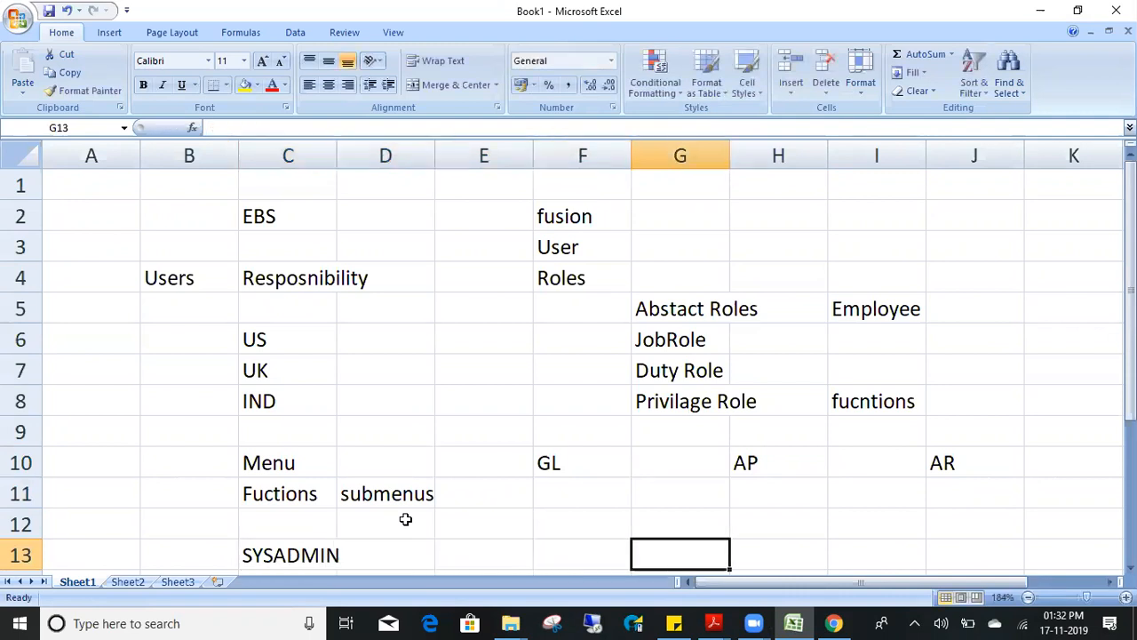
key(Left)
key(Left)
key(Left)
key(Left)
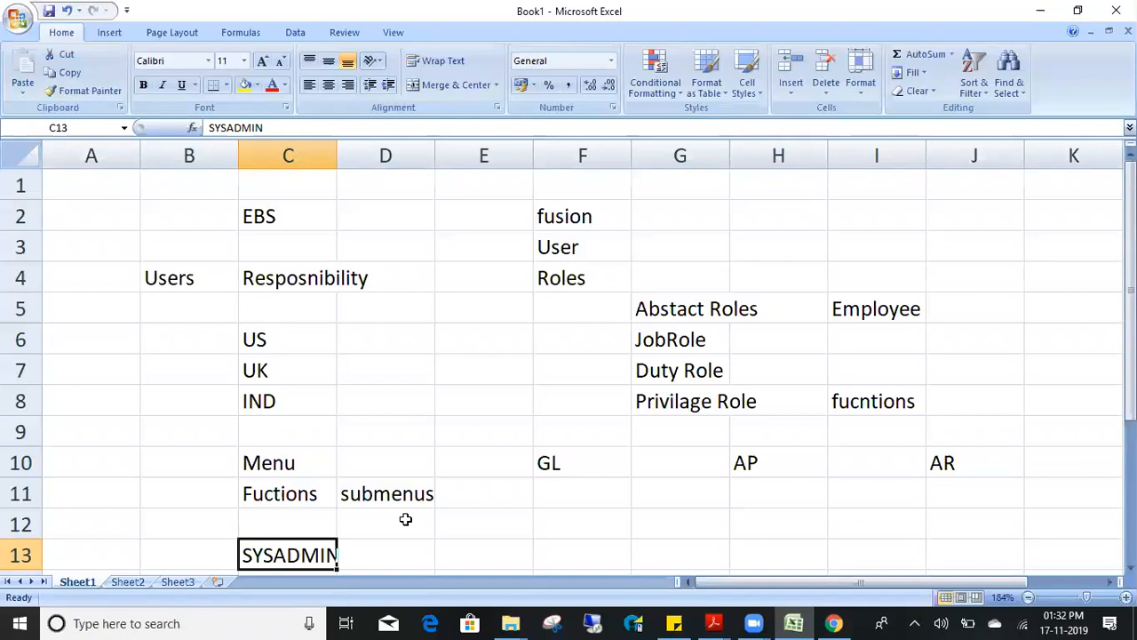
key(Down)
key(Down)
key(Up)
key(Up)
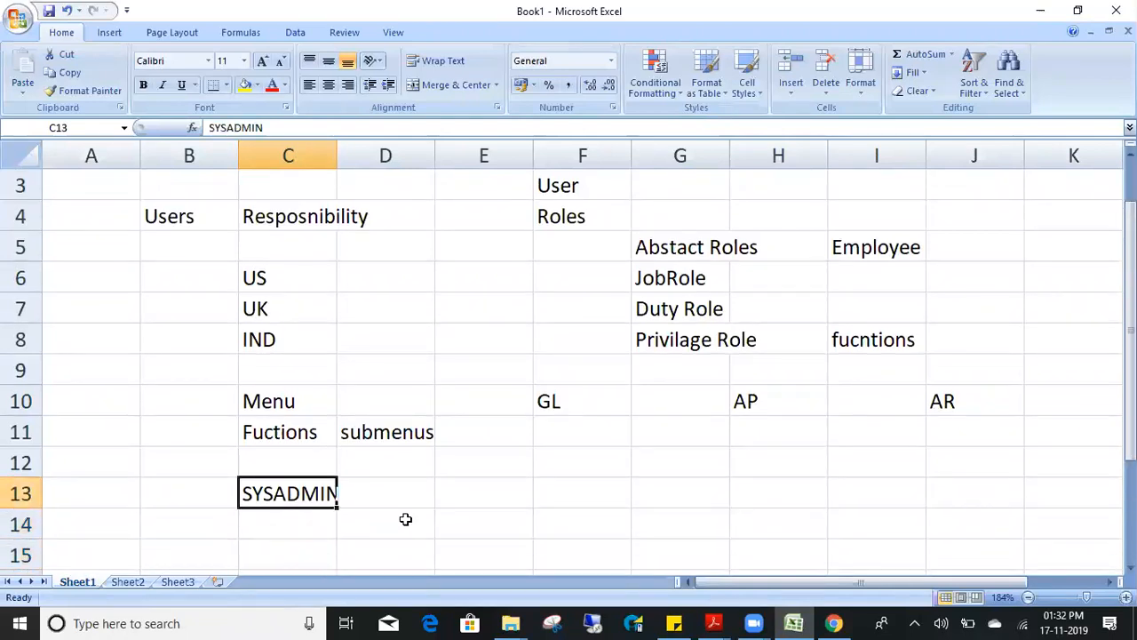
- Enter Security Console in G13, then go back to the Oracle window
key(Right)
key(Right)
key(Right)
key(Right)
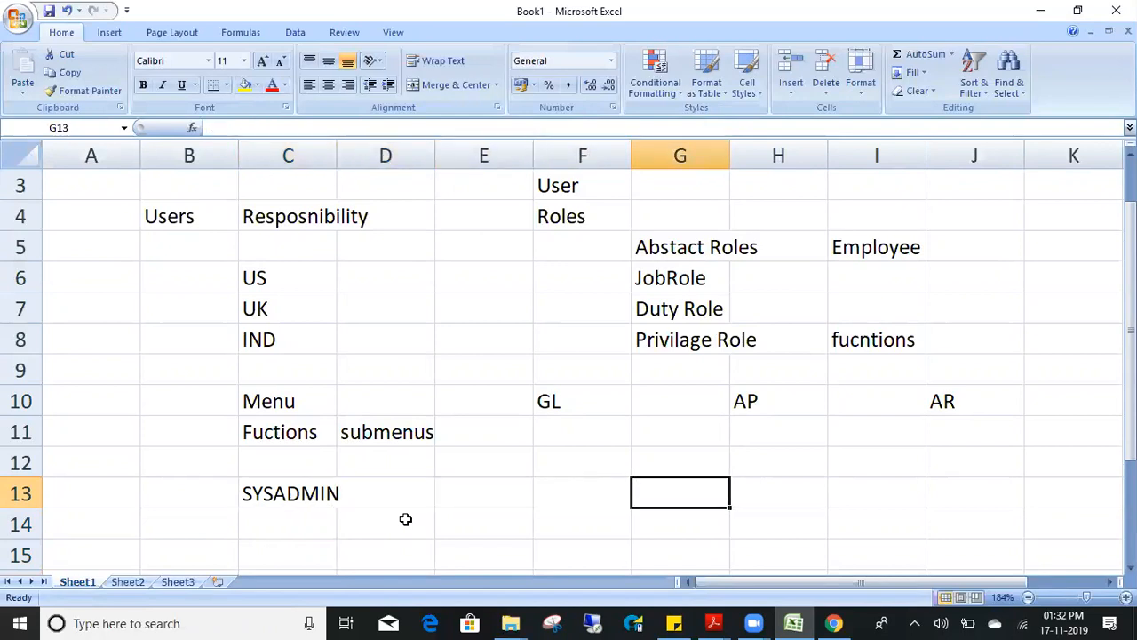
text(Securi)
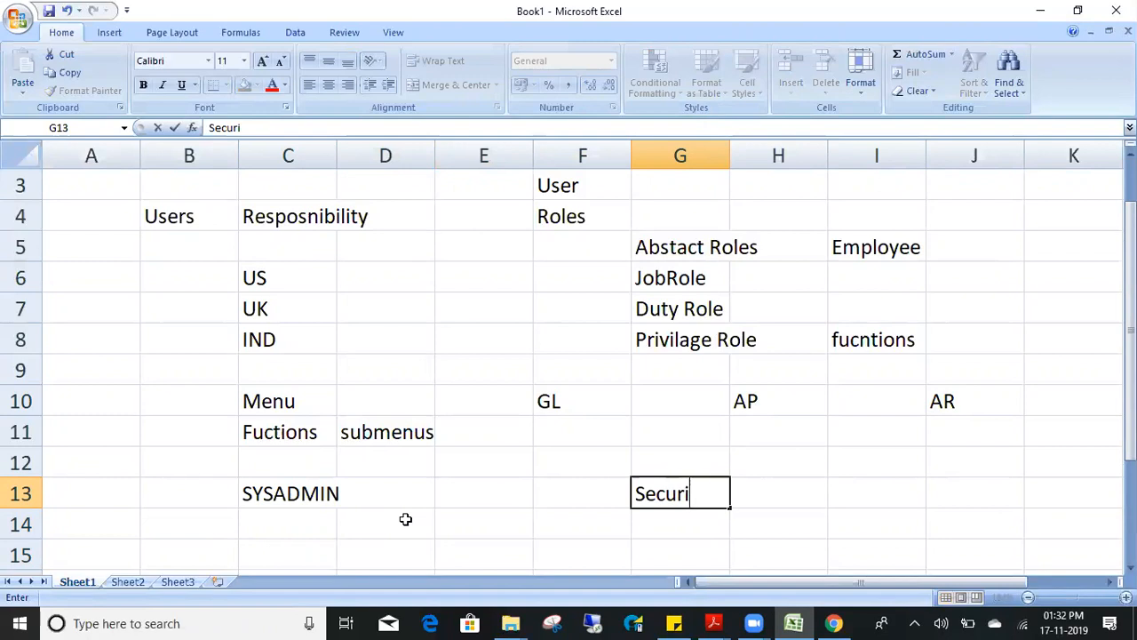
text(ty Console)
key(Return)
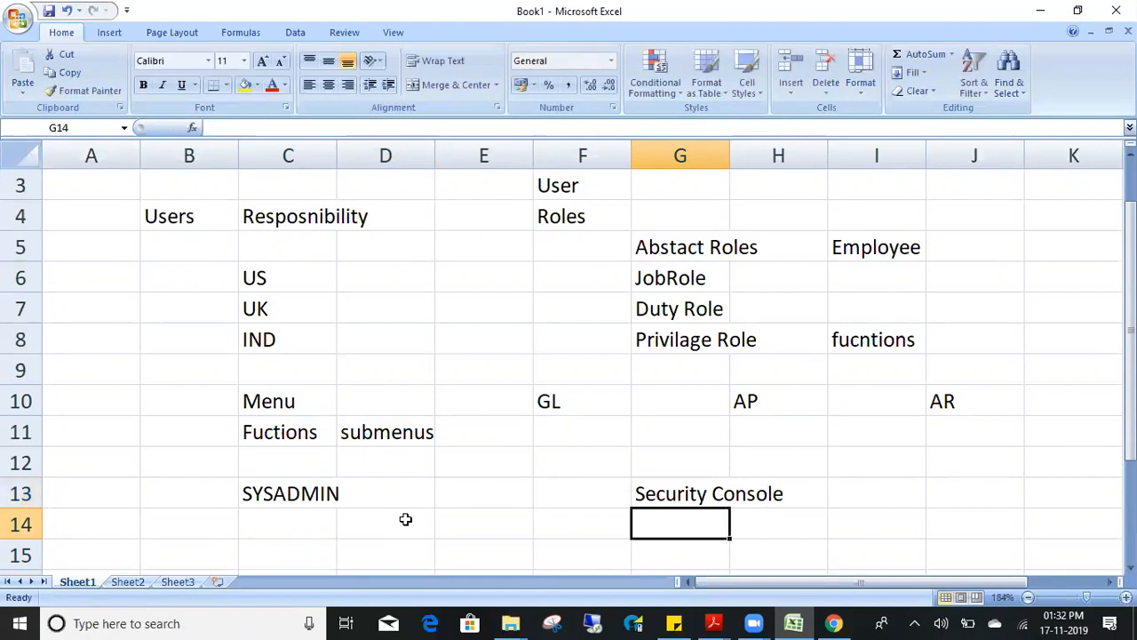
key(Up)
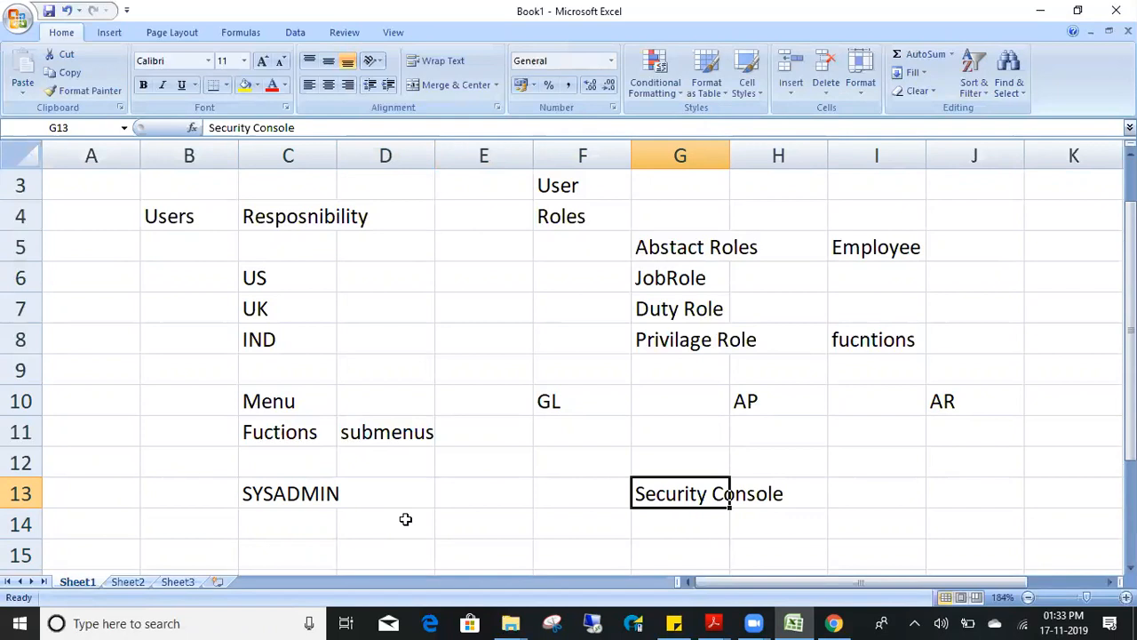
key(alt+Tab)
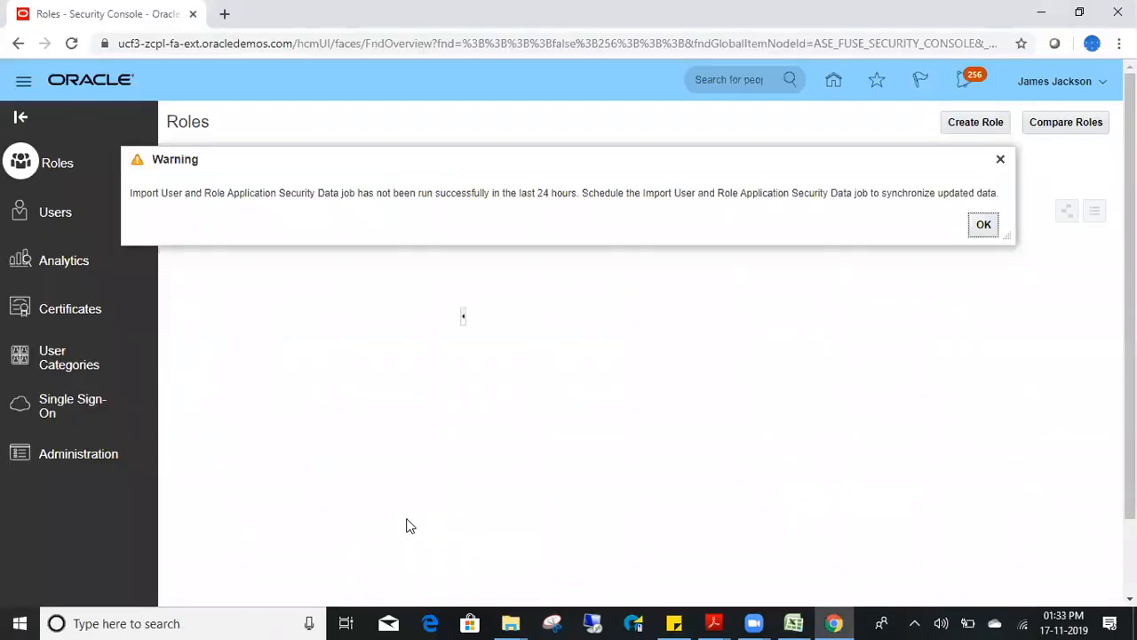
- Close the data-sync warning, open Security Console Users, then return to Excel at F13
key(alt+Tab)
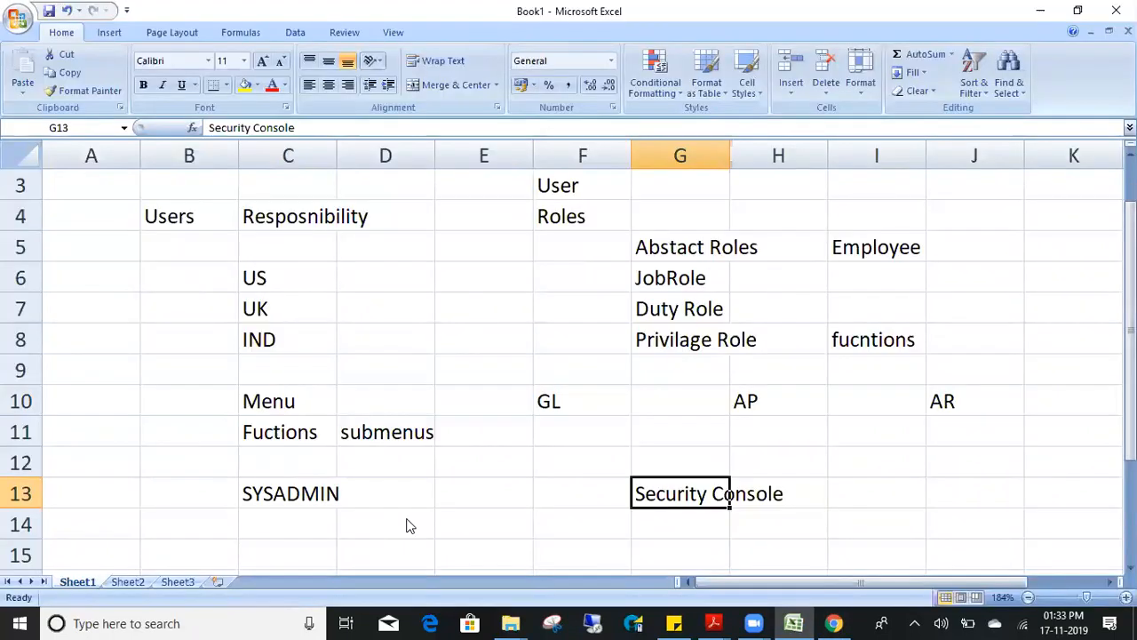
key(alt+Tab)
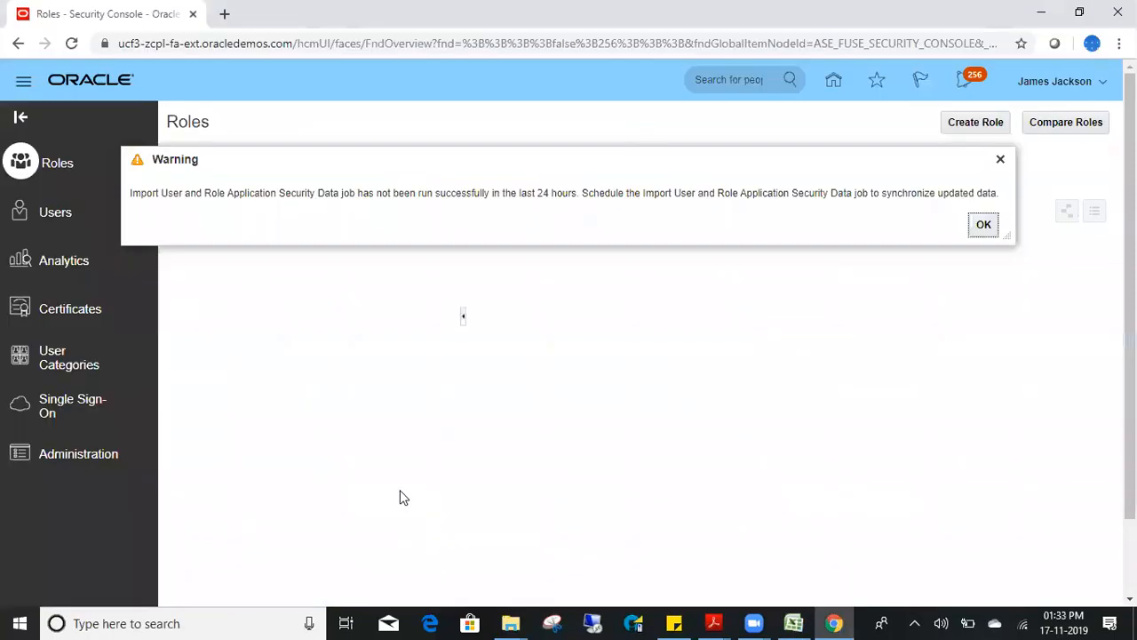
click(1001, 160)
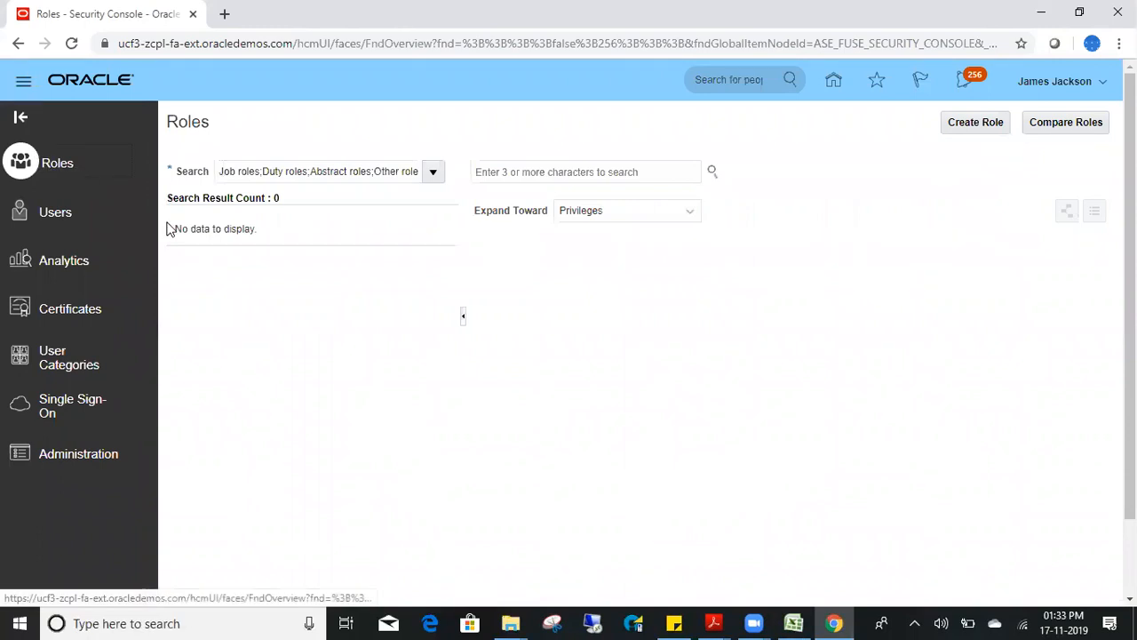
click(61, 215)
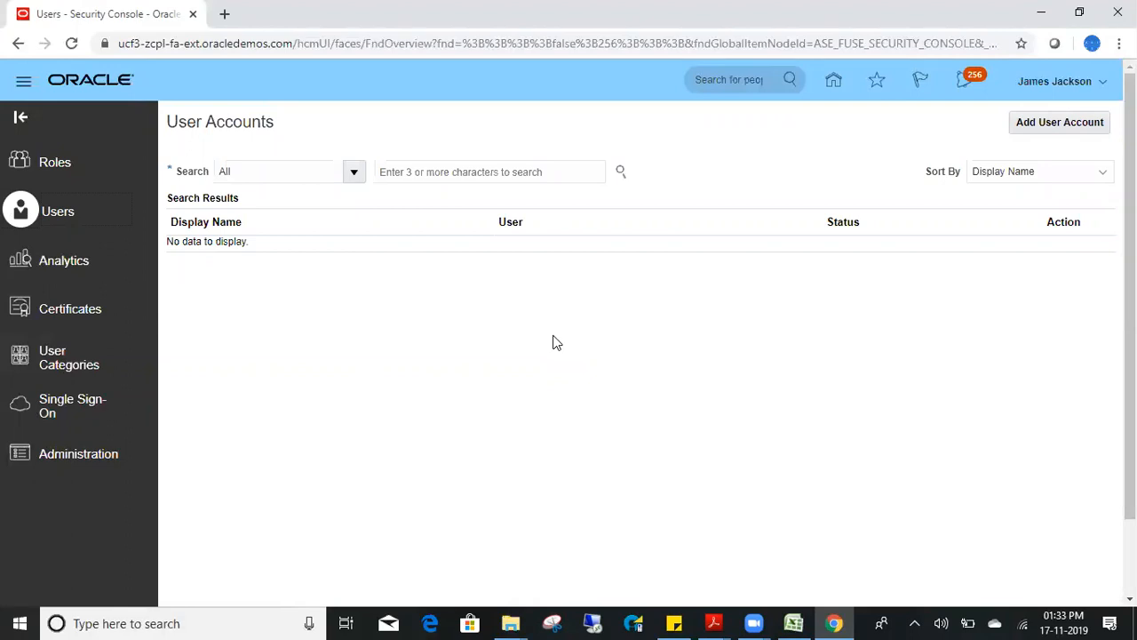
click(793, 623)
key(Left)
key(Left)
key(Left)
- Enter HCL in D15 and Infy in F15, each with 10 in the cell below
key(Down)
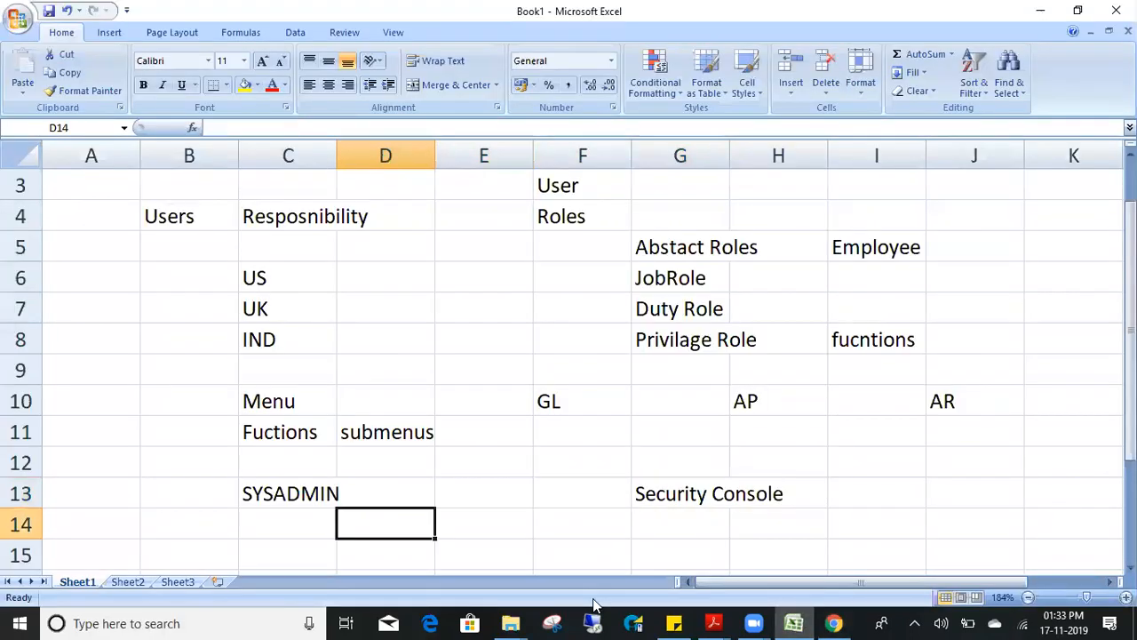
key(Down)
text(HCL)
key(Return)
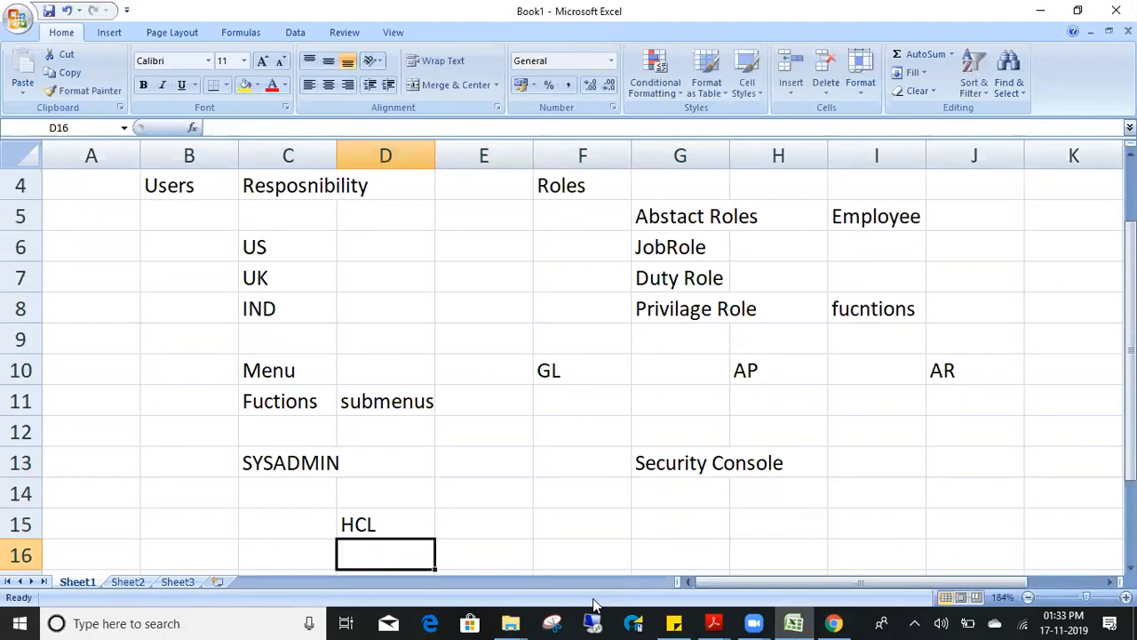
text(10)
key(Right)
key(Right)
key(Up)
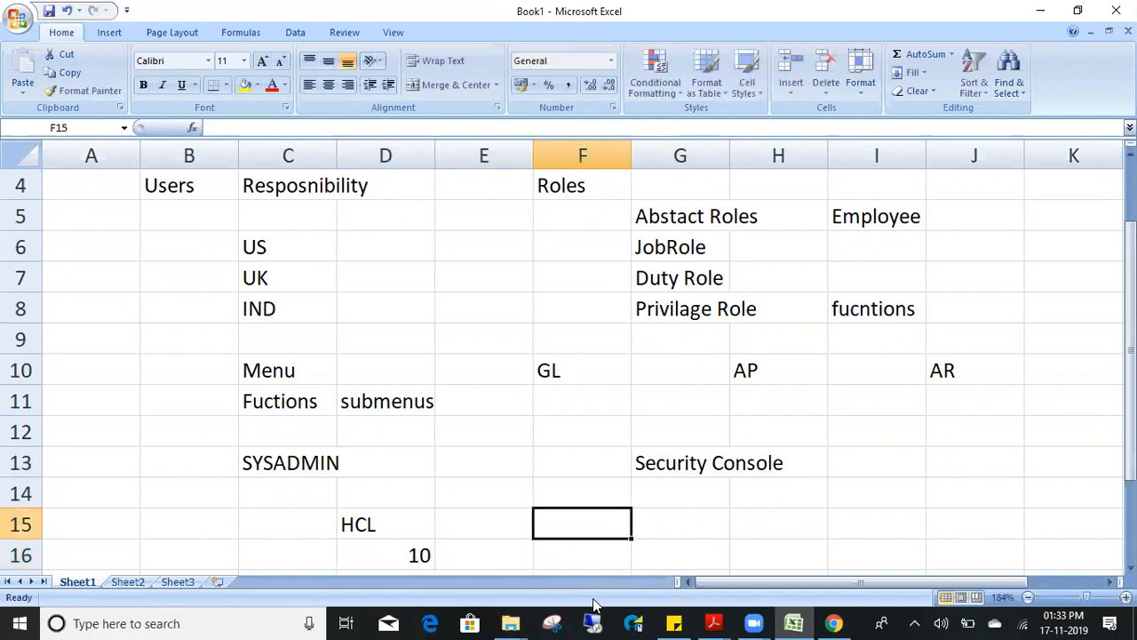
text(Infy)
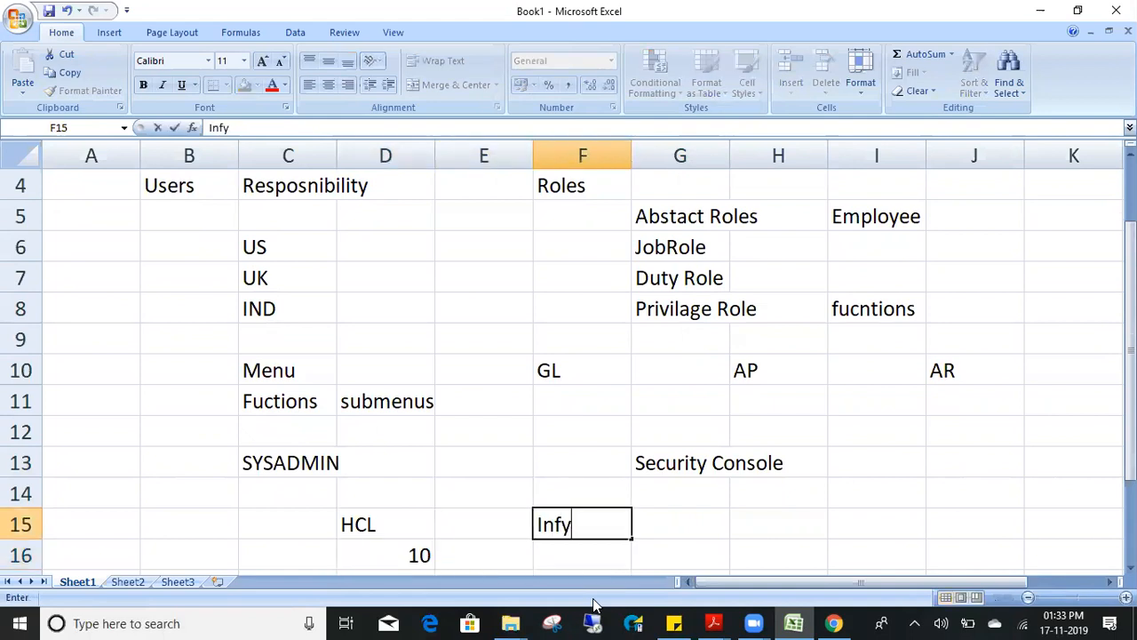
key(Return)
text(10)
key(Right)
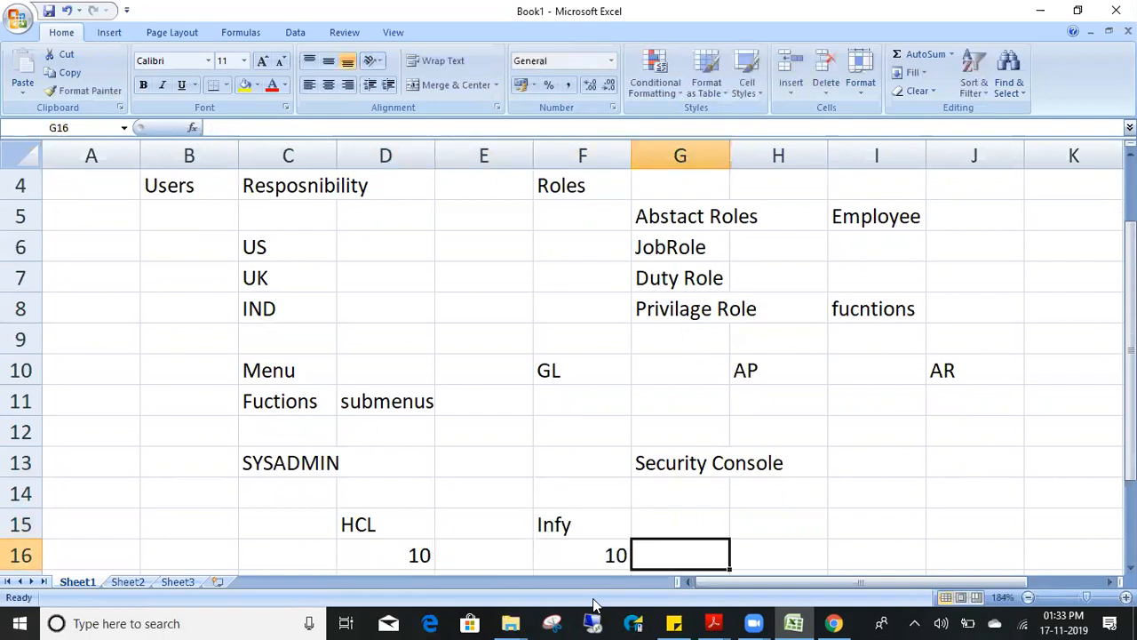
- Select the HCL and Infy entries together with their 10 values
key(Left)
key(Down)
key(Up)
key(Right)
key(Left)
key(Left)
key(Left)
key(Right)
key(Right)
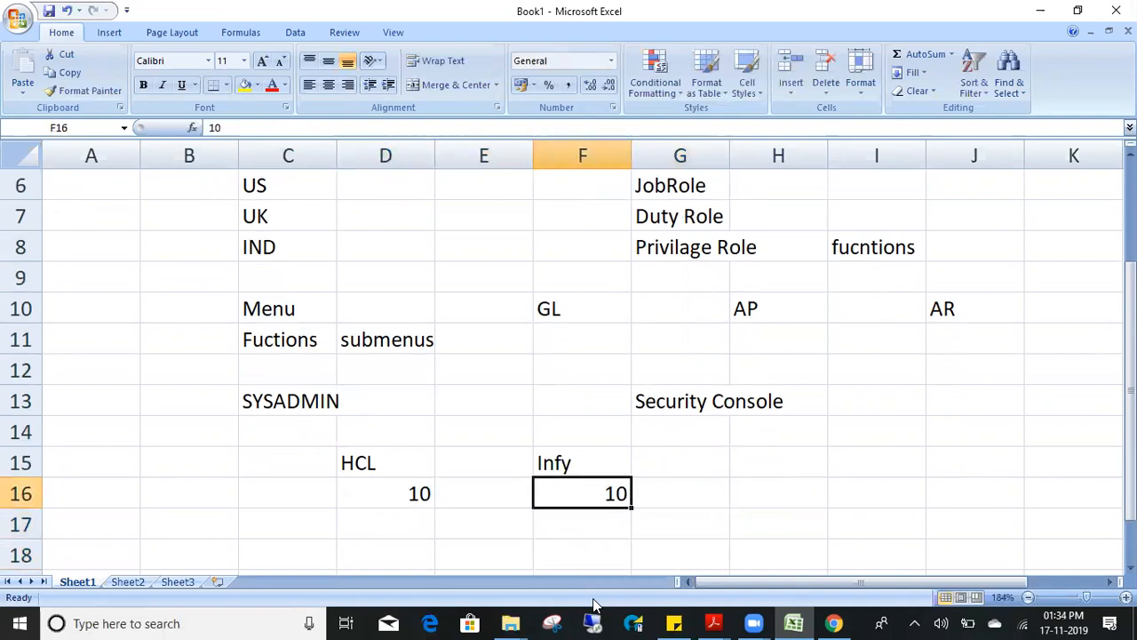
key(Left)
key(Left)
key(Right)
key(Right)
key(Left)
key(Left)
key(Up)
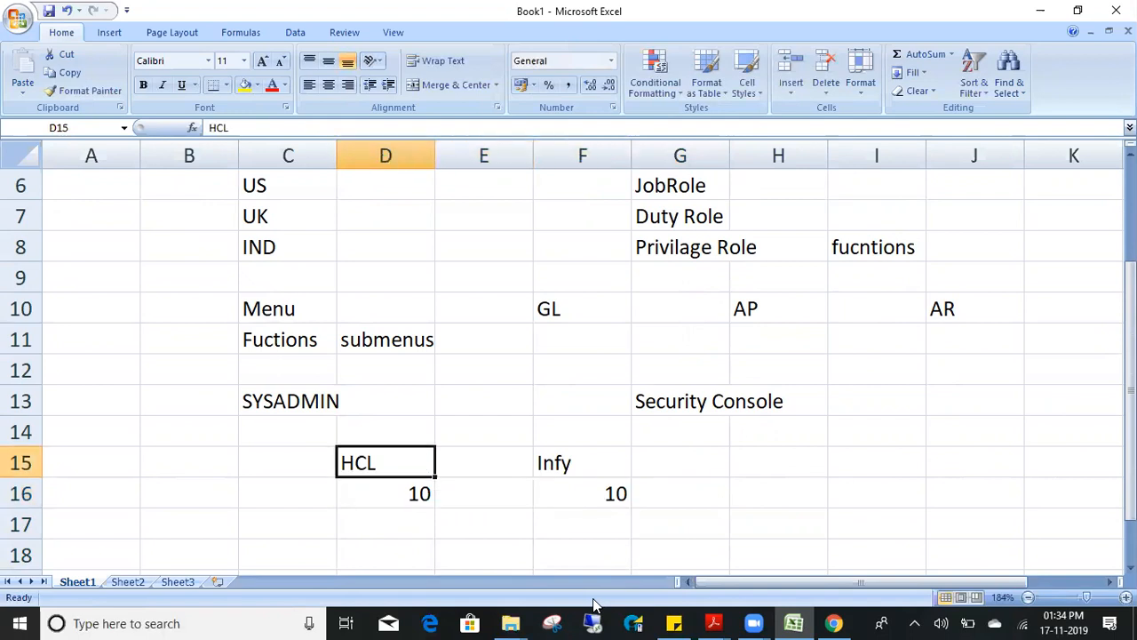
key(shift+Down)
key(Right)
key(Right)
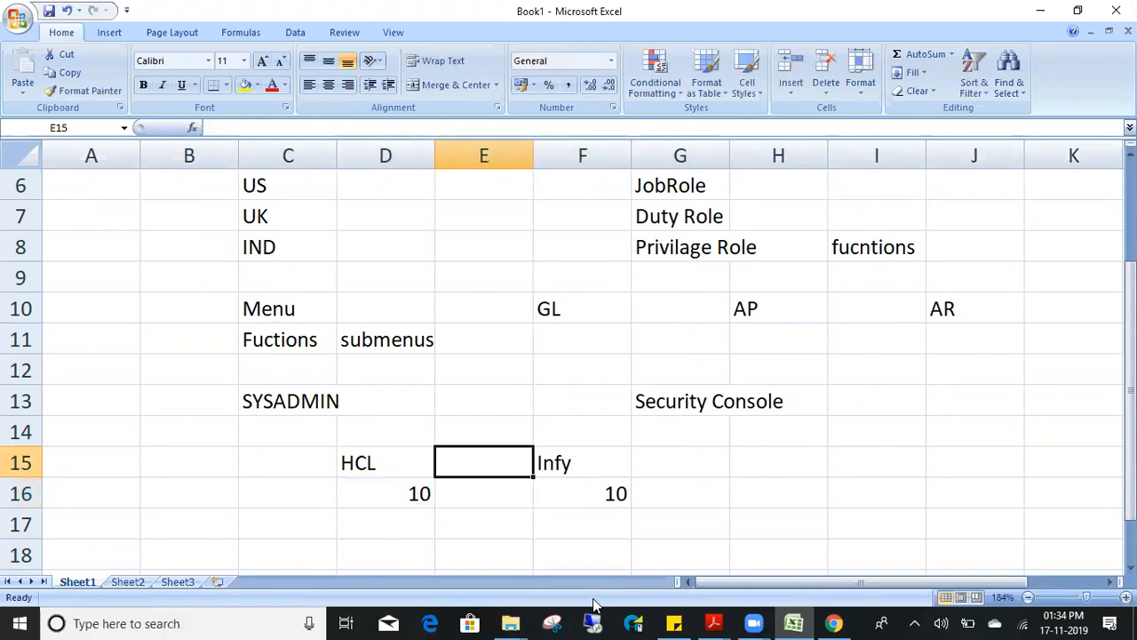
key(shift+Down)
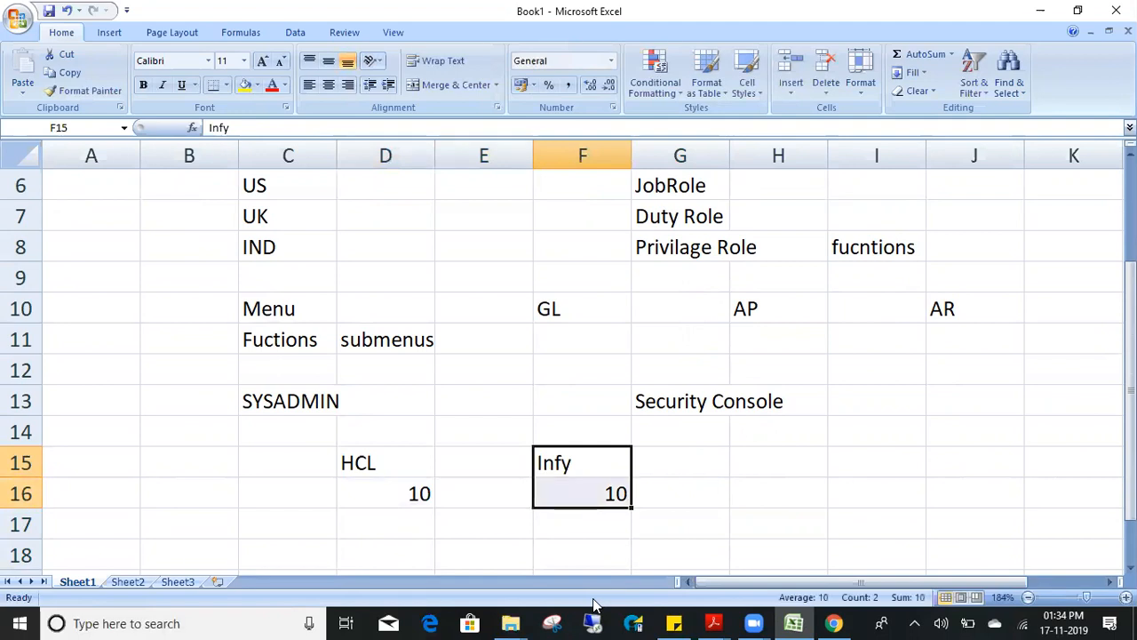
key(Down)
key(Up)
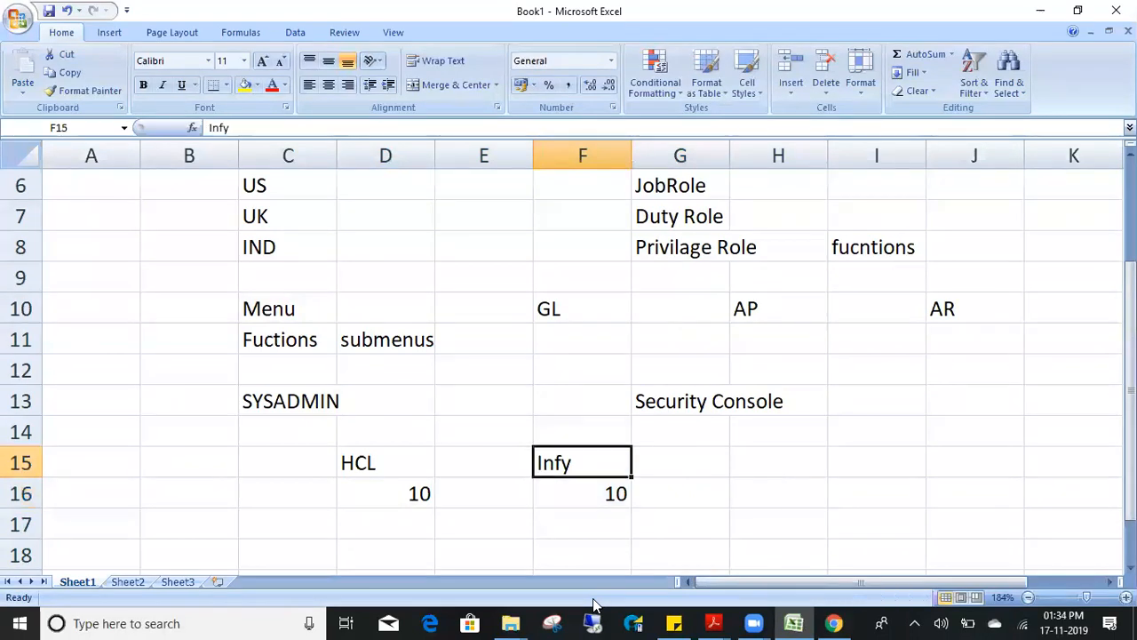
key(shift+Down)
- Enter 'user details' in G17 and another 10 in D17 under HCL
key(Right)
key(Right)
key(Down)
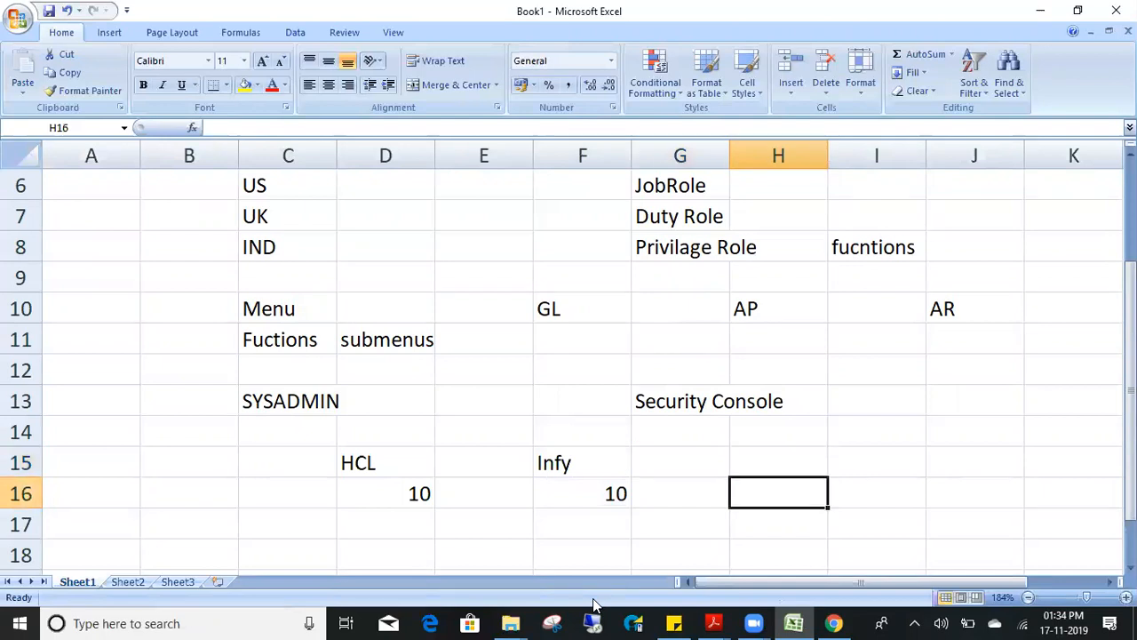
key(Down)
key(Left)
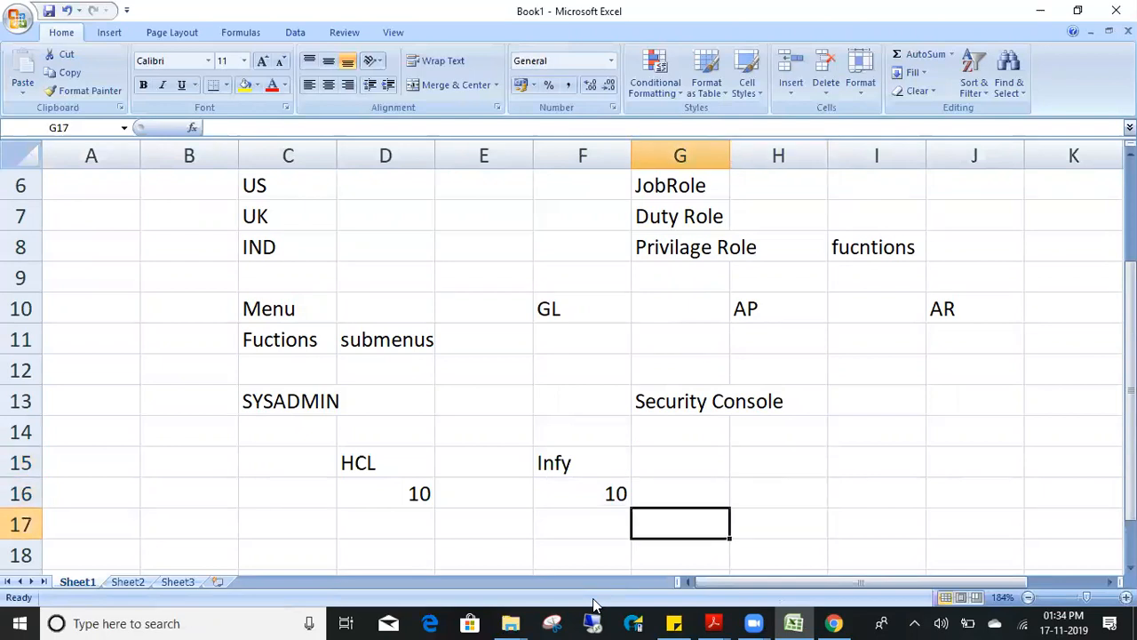
text(user details)
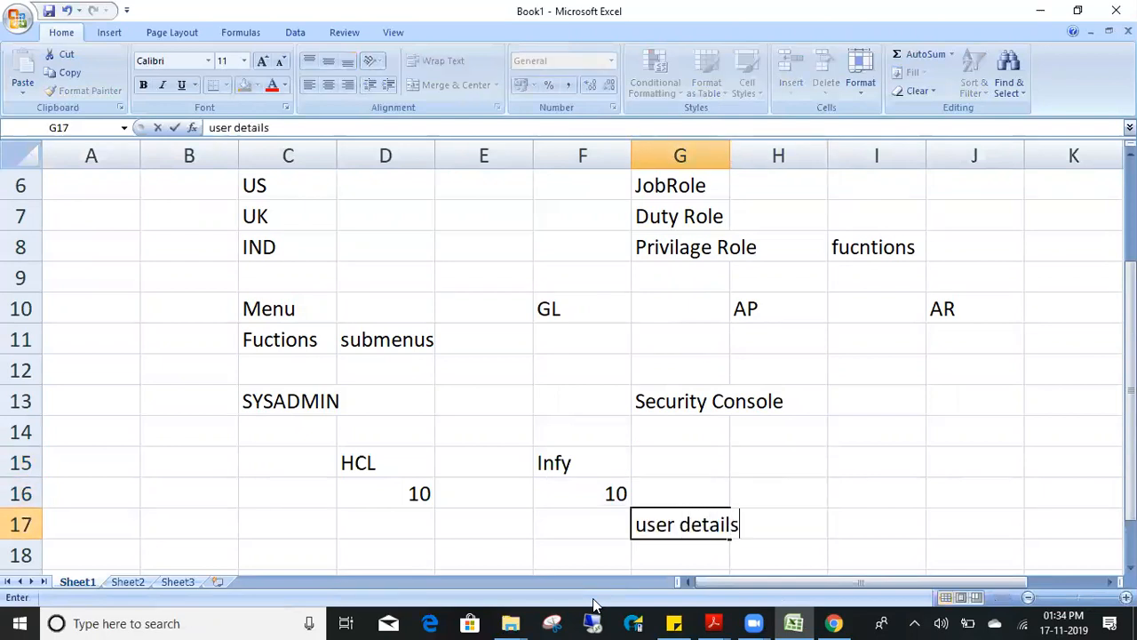
key(Return)
key(Up)
key(Right)
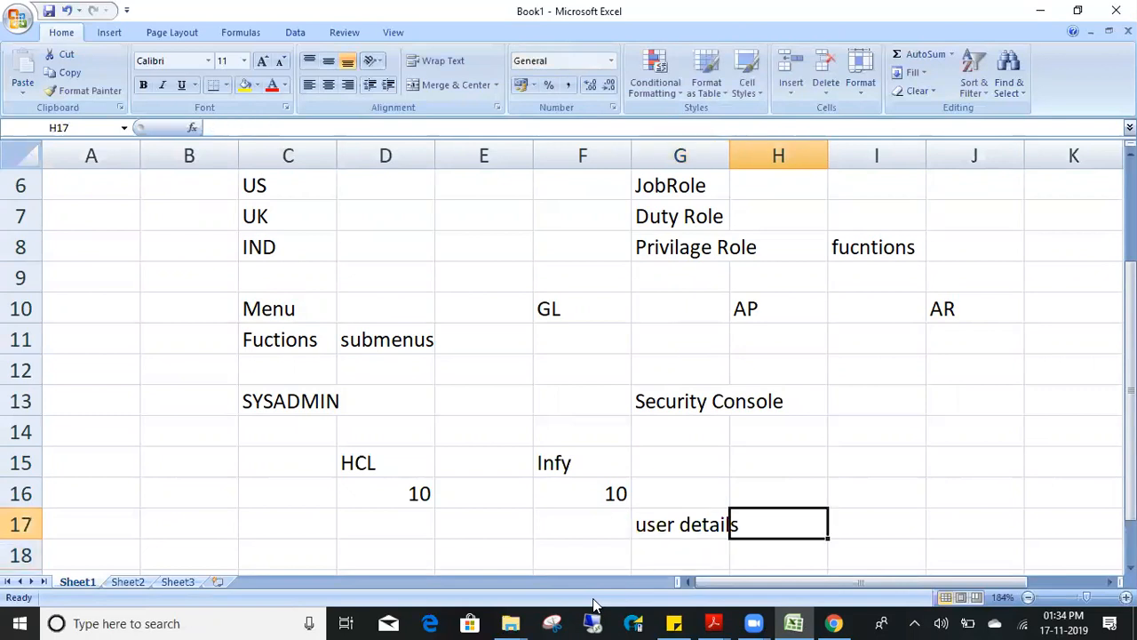
key(Left)
key(Left)
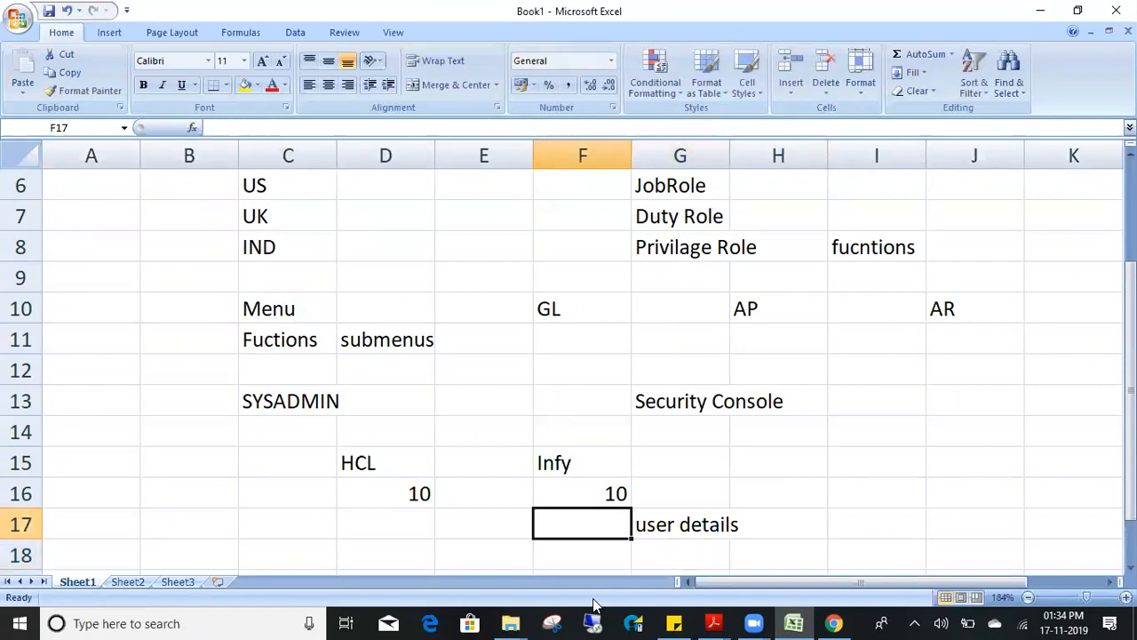
key(Left)
key(Left)
text(10)
key(Right)
key(Right)
- Leave the Excel notes and return to the Oracle User Accounts page
key(Right)
key(Up)
key(Left)
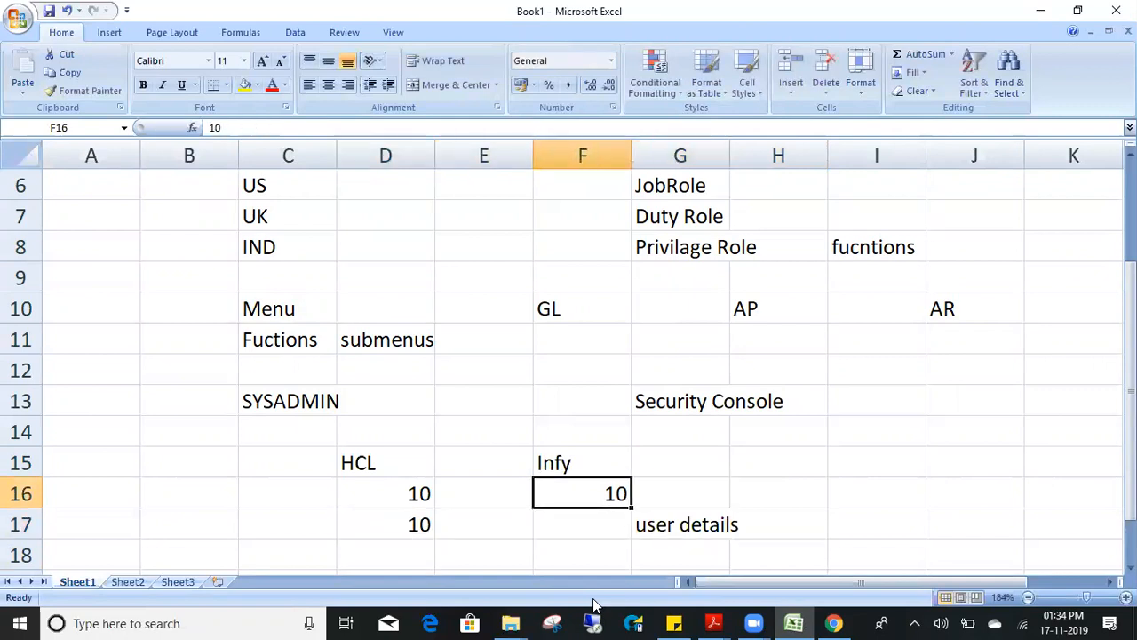
key(Right)
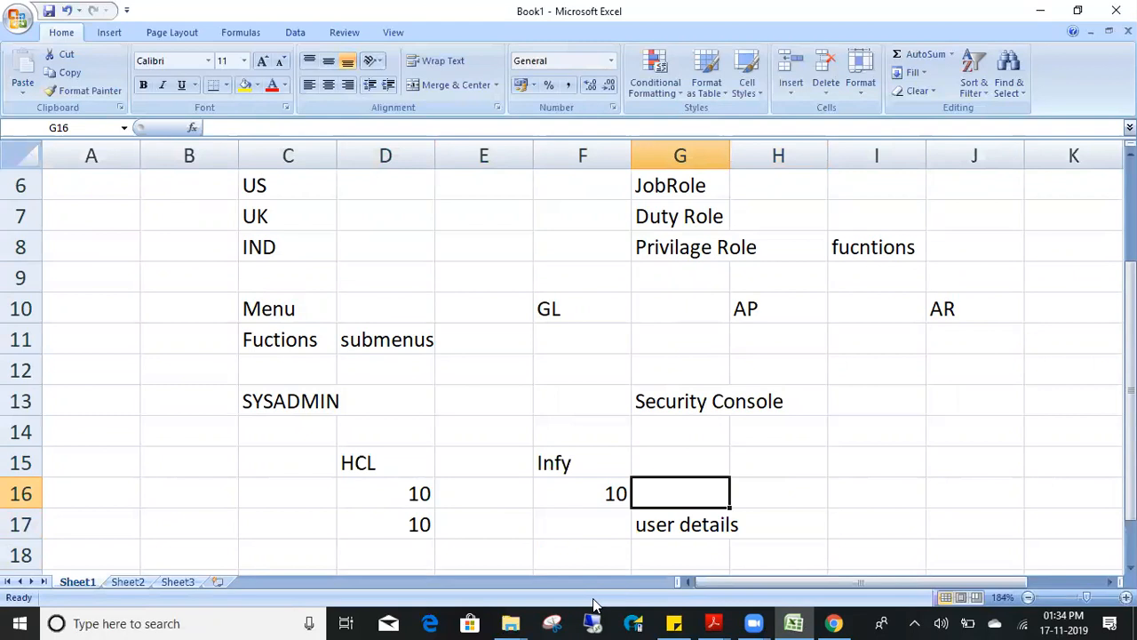
key(Down)
key(Down)
key(Up)
key(Right)
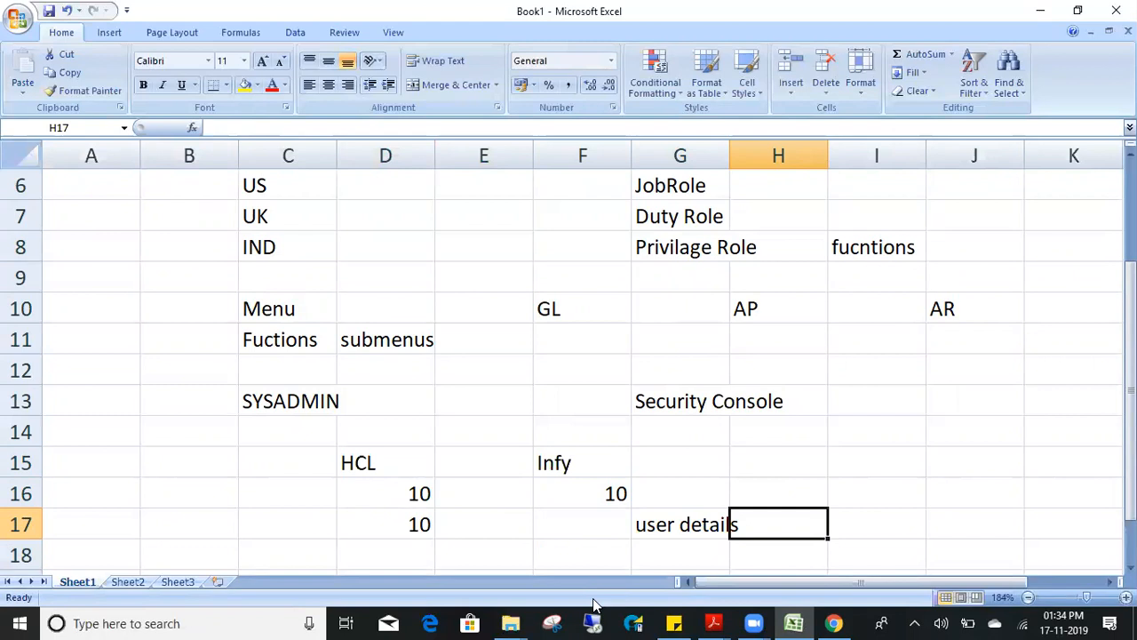
key(alt+Tab)
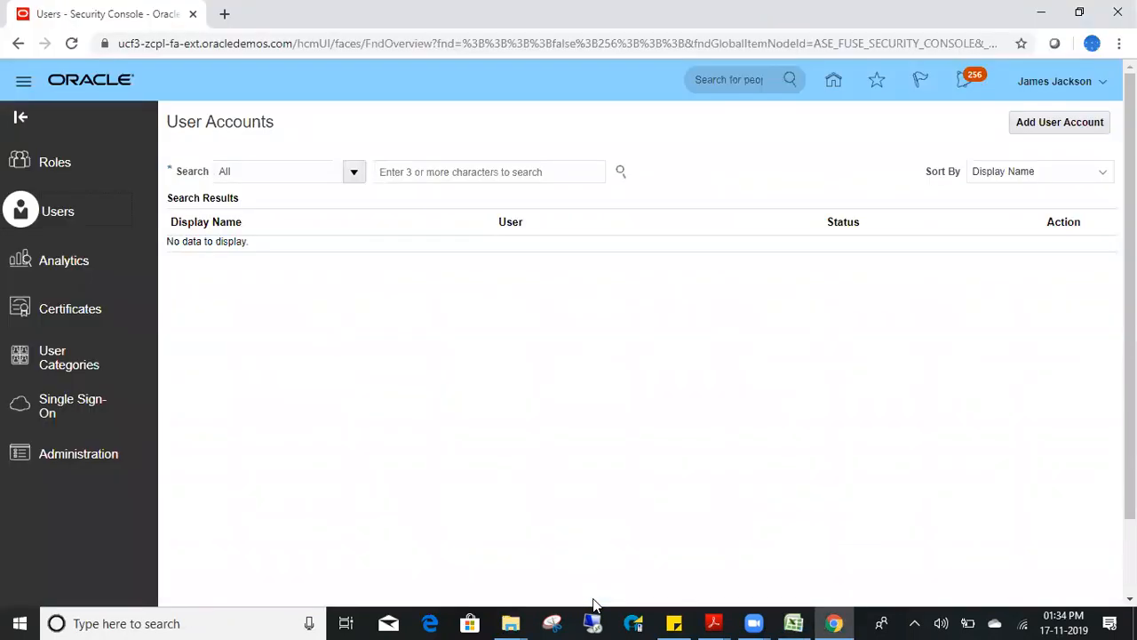
- Start a new user account and enter the user's first and last name
click(1061, 124)
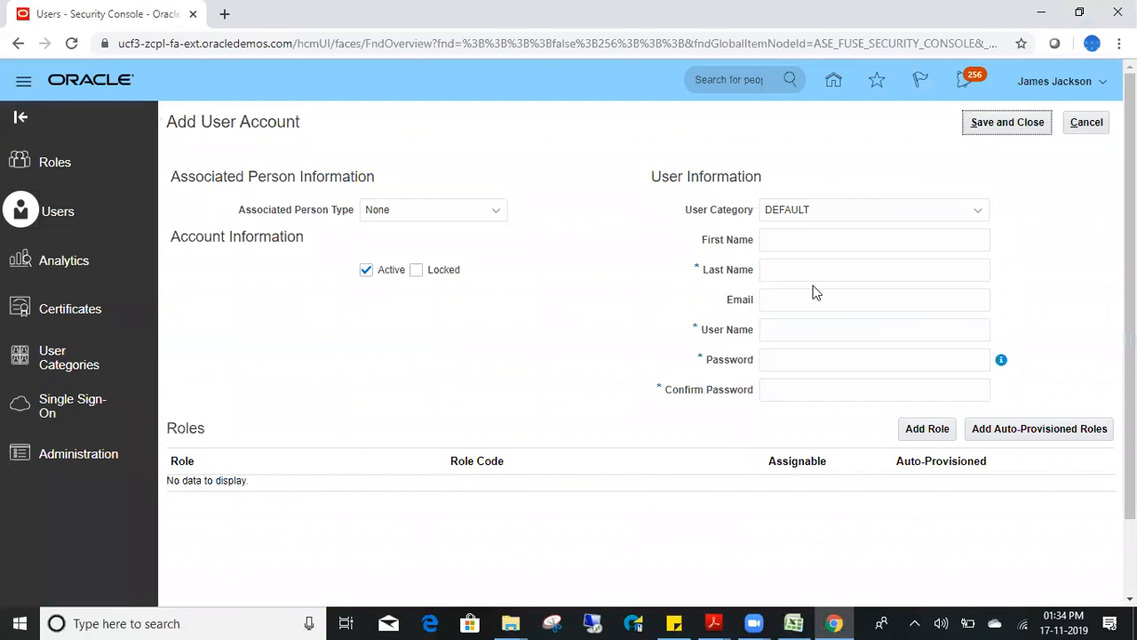
click(812, 237)
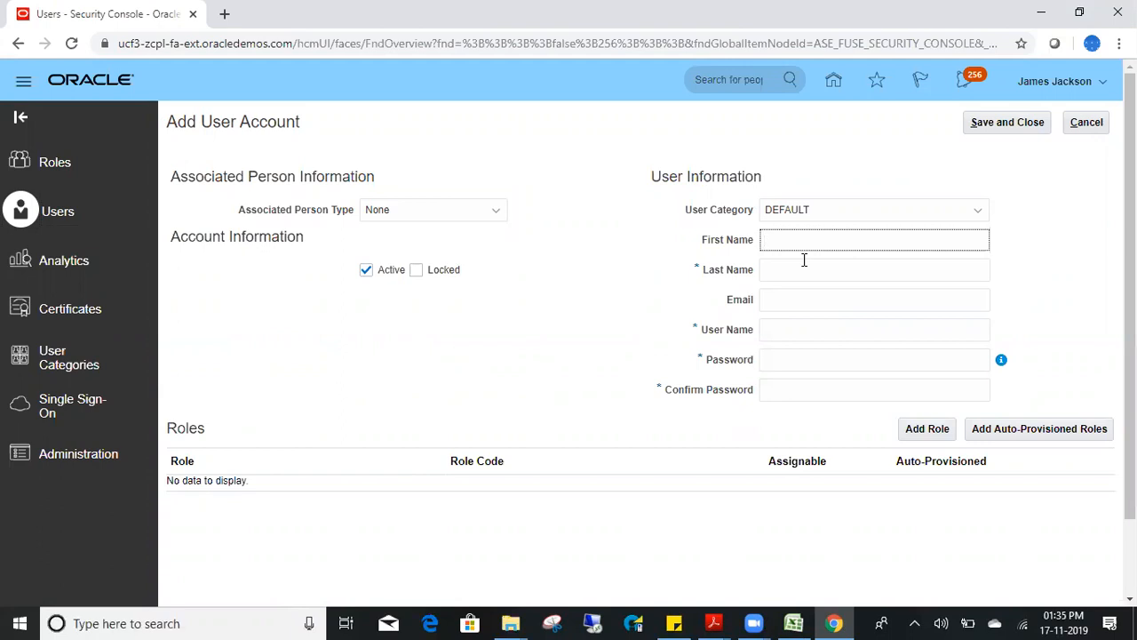
text(mahes)
key(BackSpace)
key(BackSpace)
key(BackSpace)
key(BackSpace)
key(BackSpace)
text(mahes)
key(Tab)
text(h)
key(Tab)
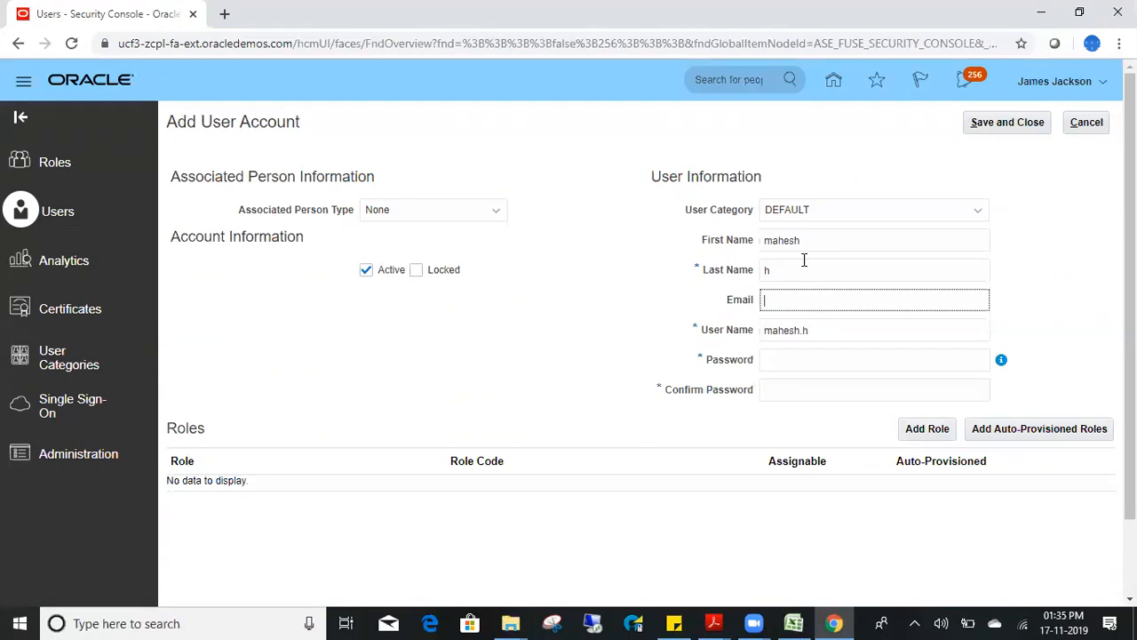
- Skip the email and user name fields, then enter and confirm the account password
key(Tab)
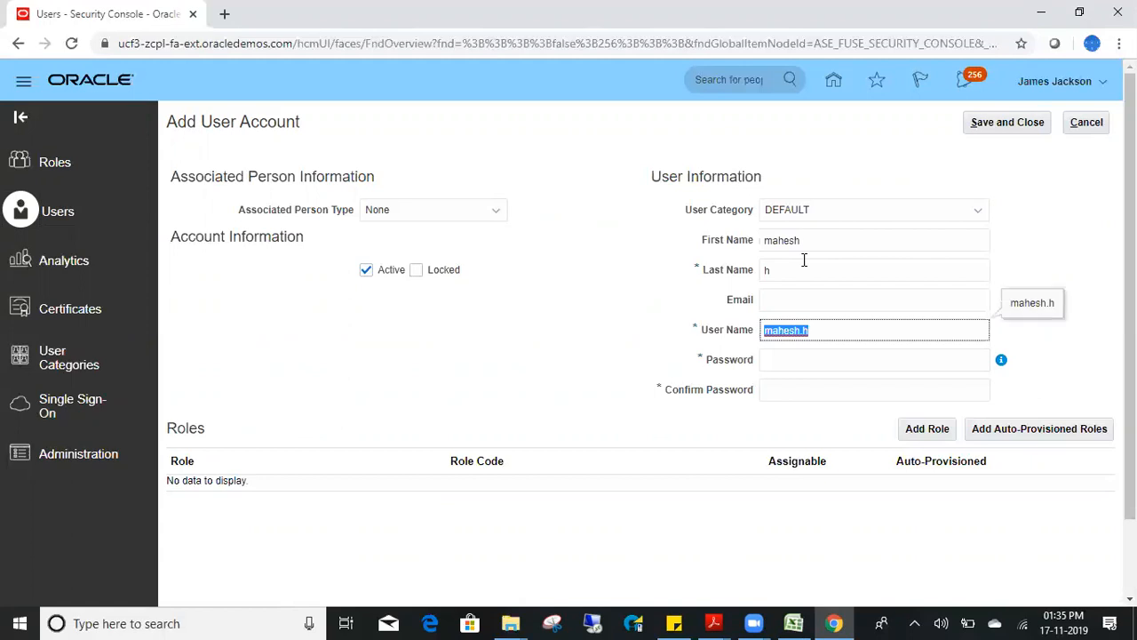
key(Tab)
text(Welcome@1)
key(Tab)
text(Welcome@1)
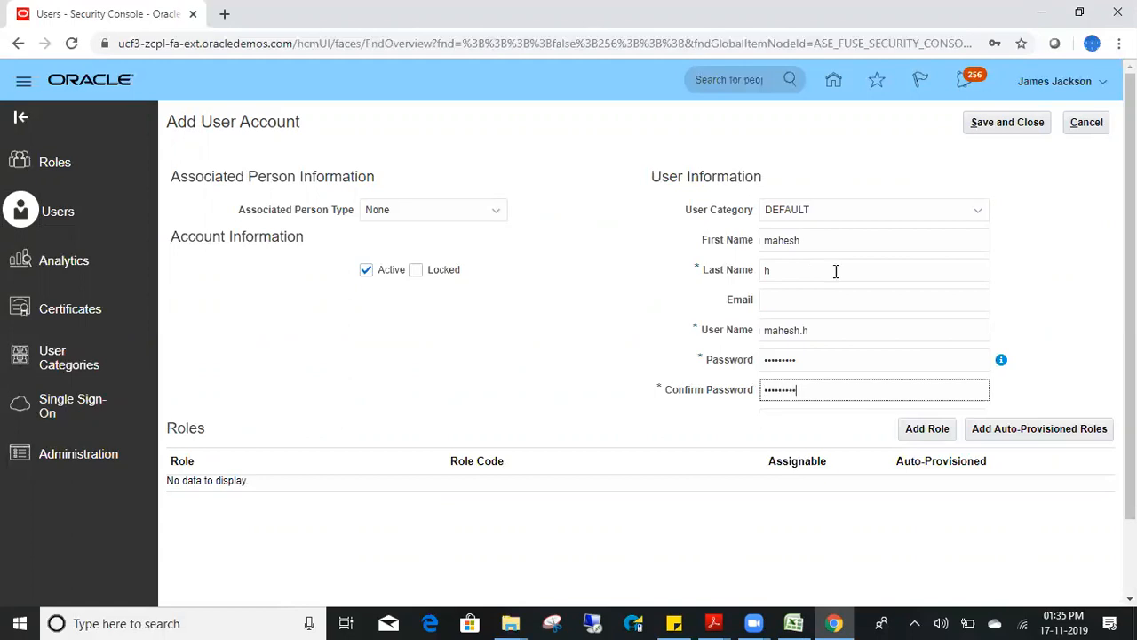
click(927, 430)
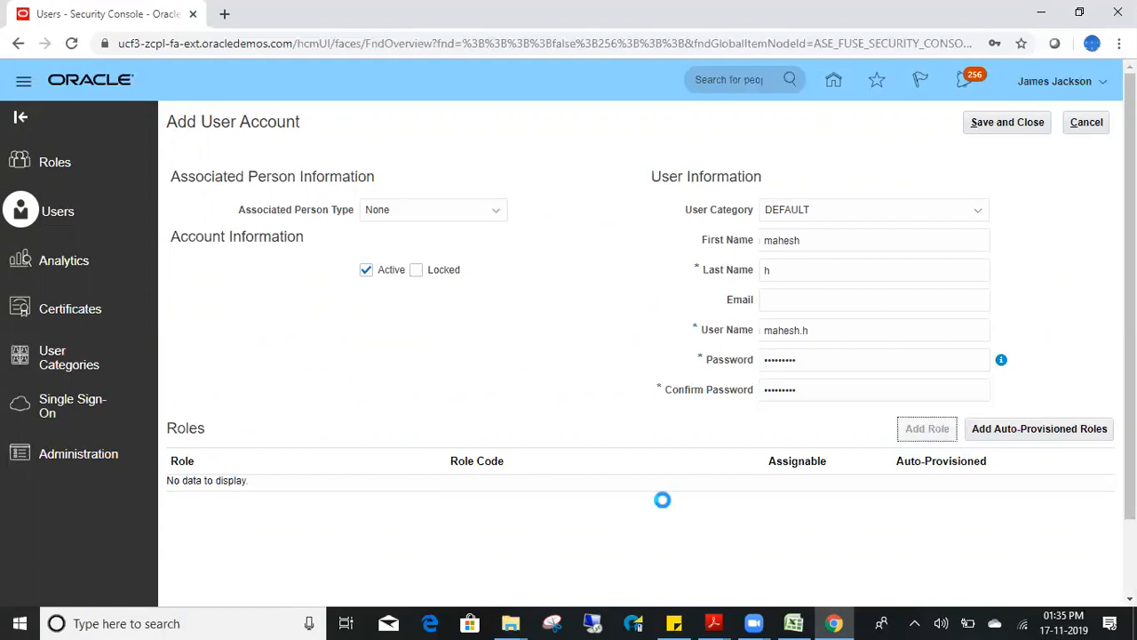
- Search for and add the Accounts Payable Manager role membership
text(A)
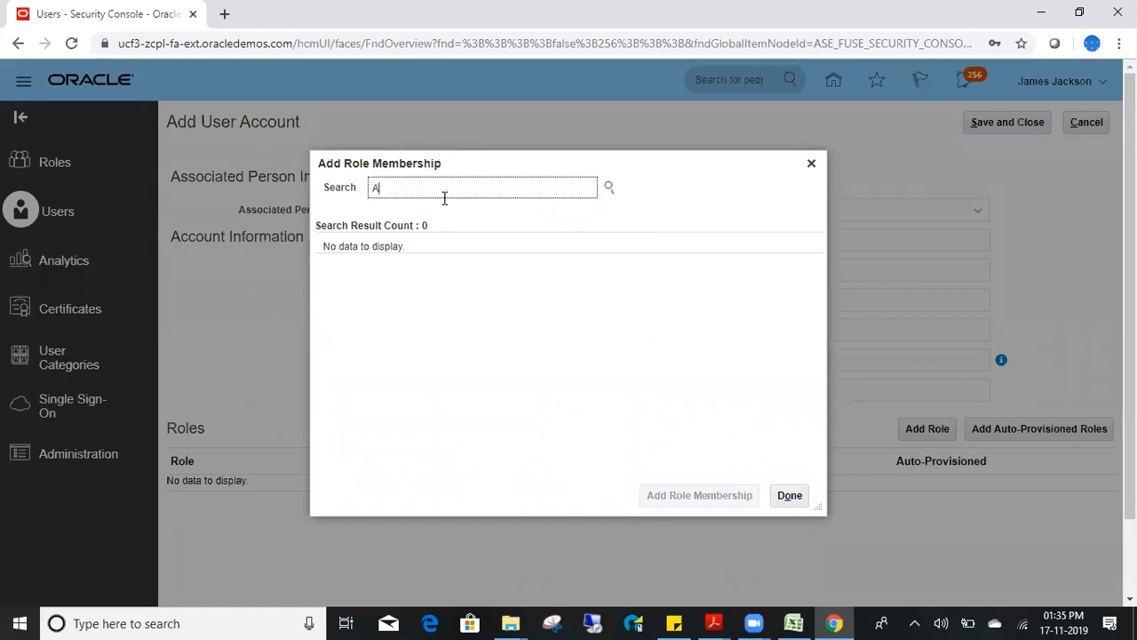
text(ccoun)
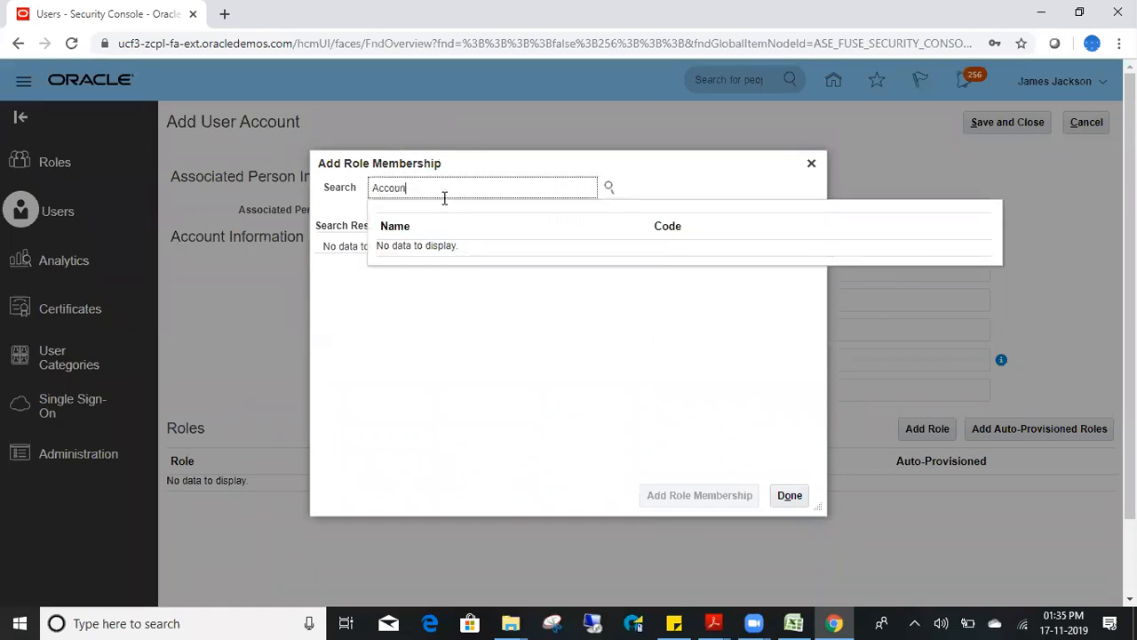
text(ts Payab)
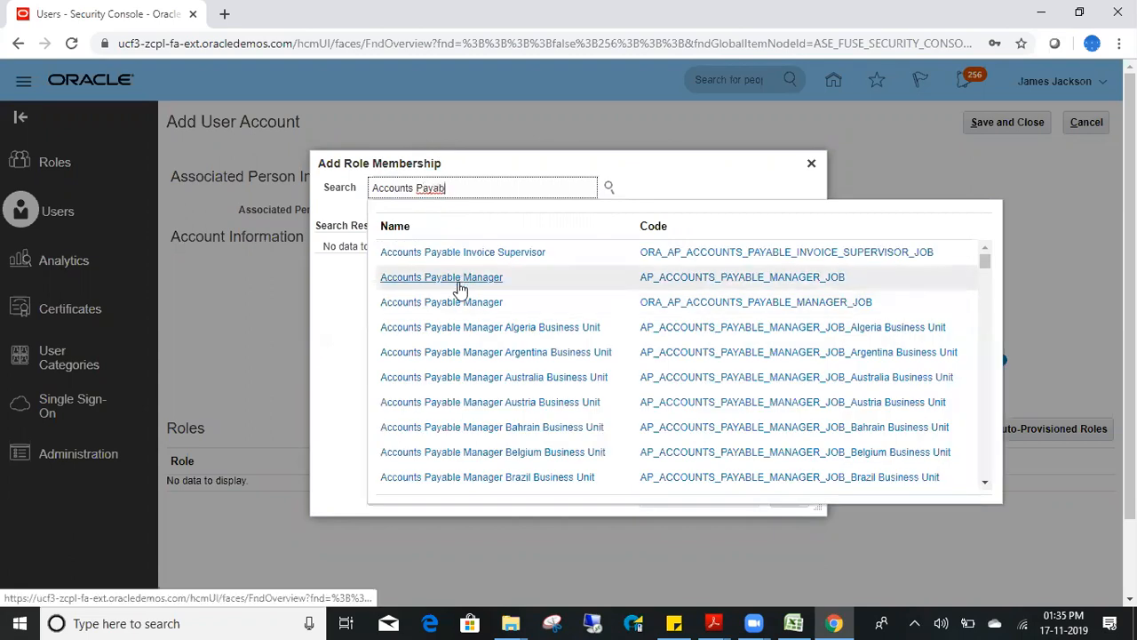
click(463, 302)
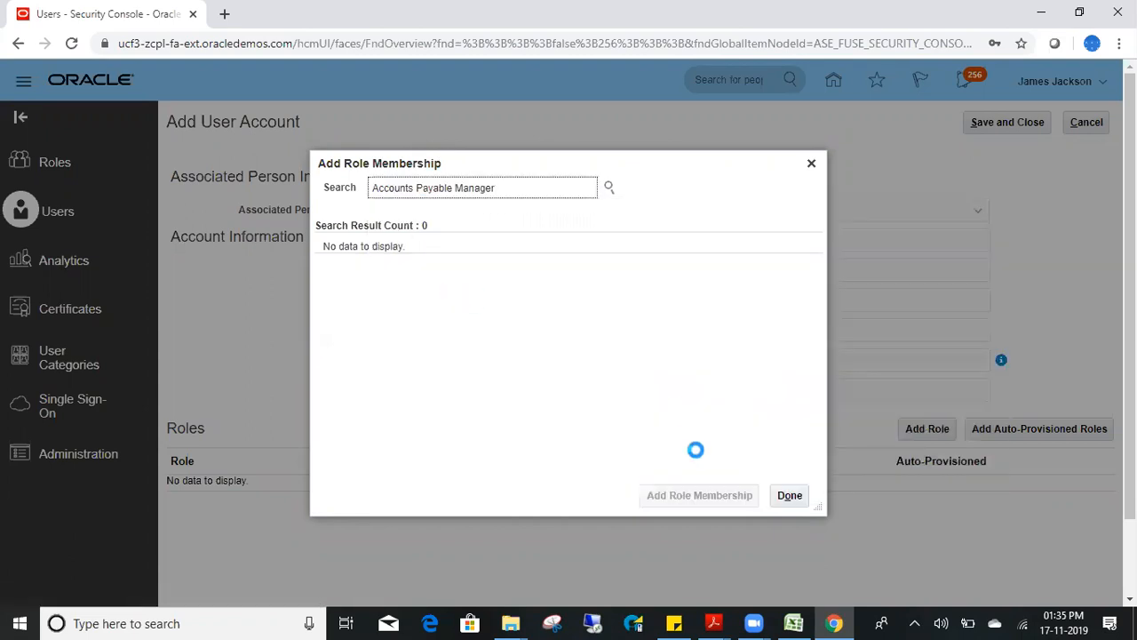
double_click(498, 255)
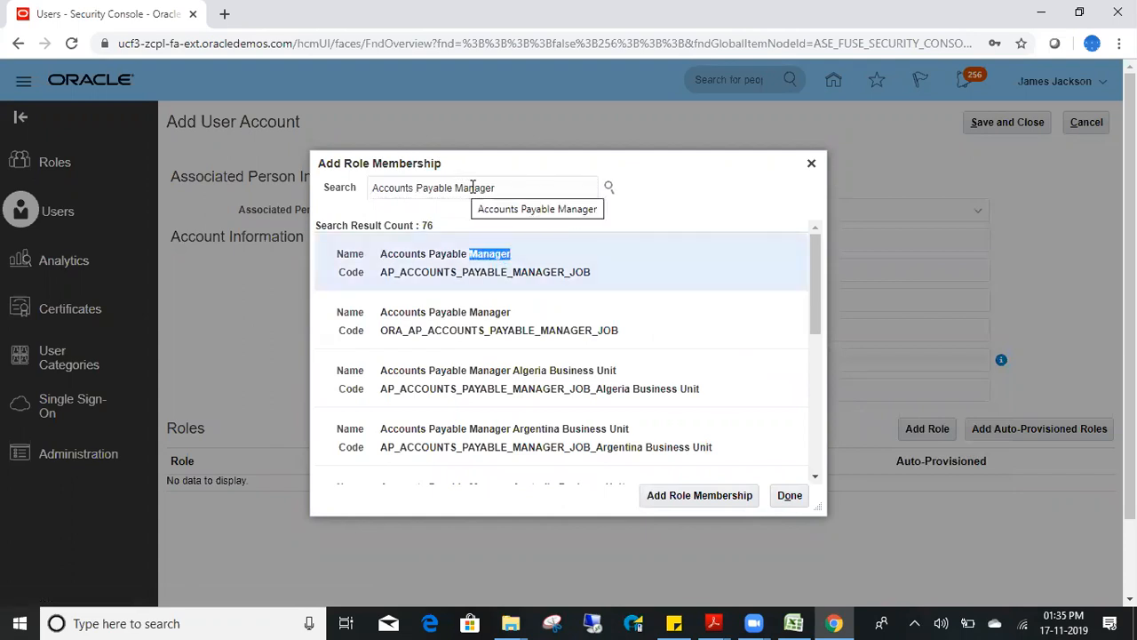
click(701, 495)
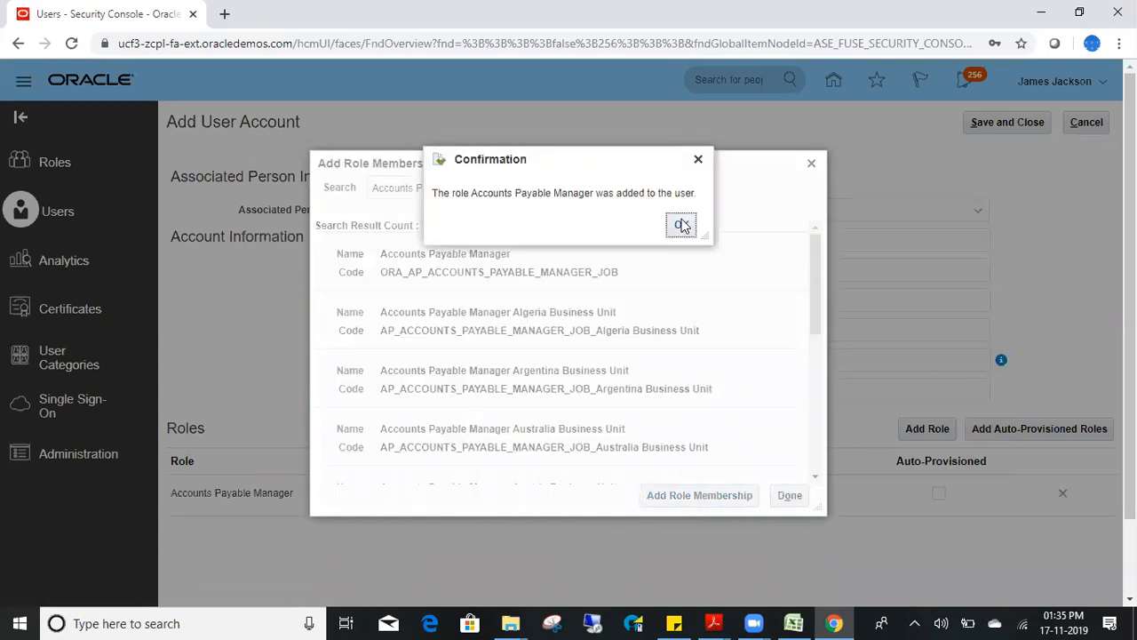
click(680, 225)
- Look up Accounts Payable Specialist, close the role search, and save the user account
double_click(476, 189)
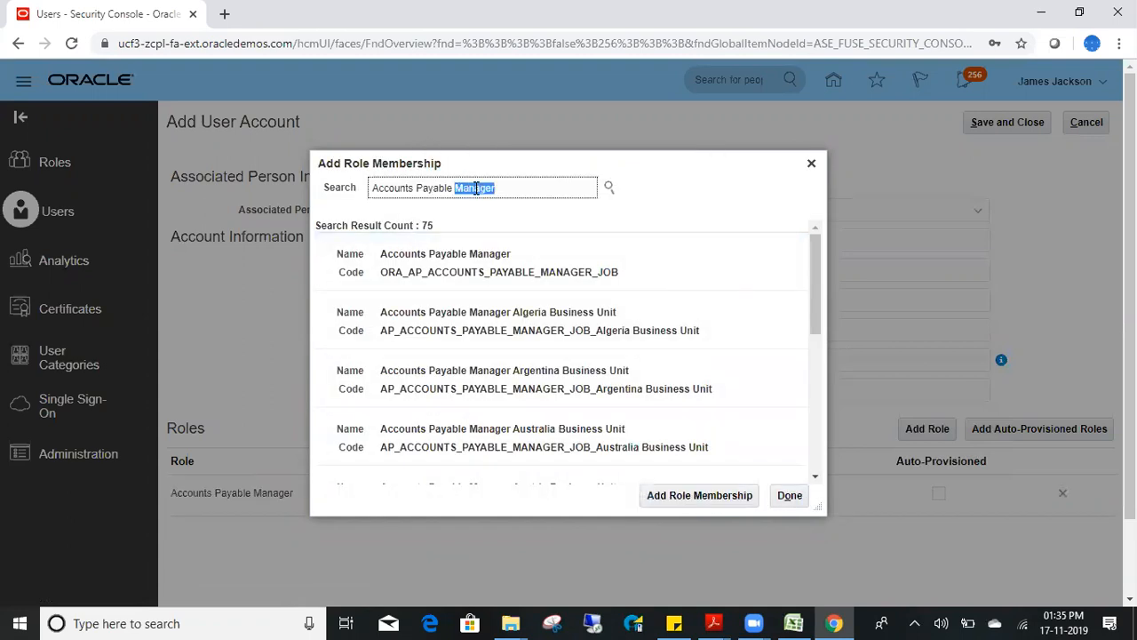
text(Spec)
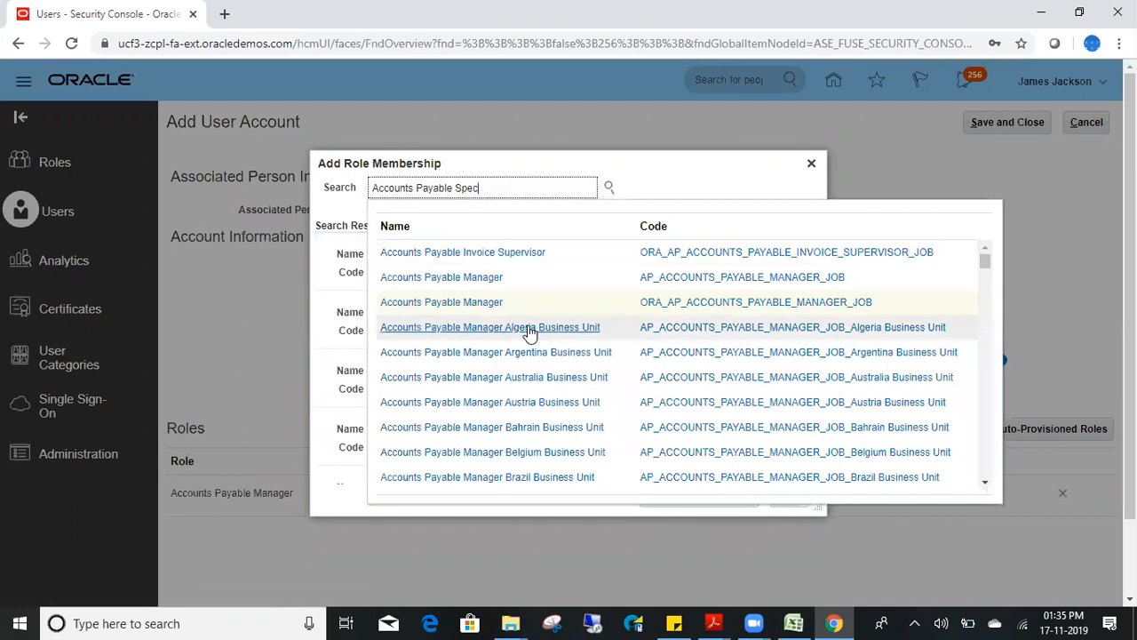
click(471, 282)
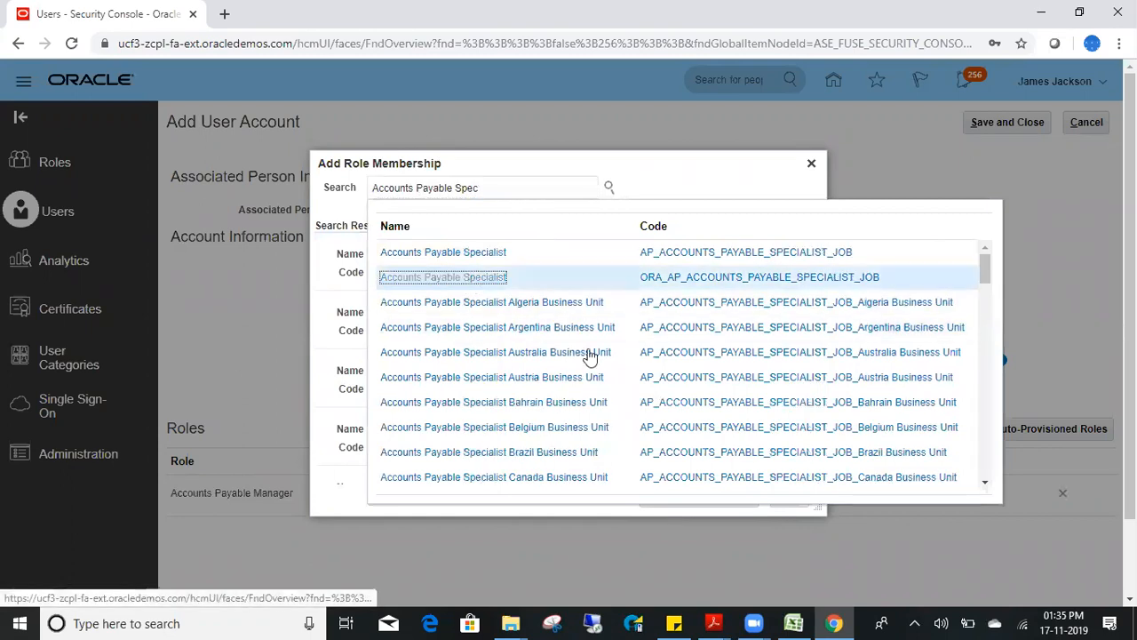
click(527, 272)
click(804, 502)
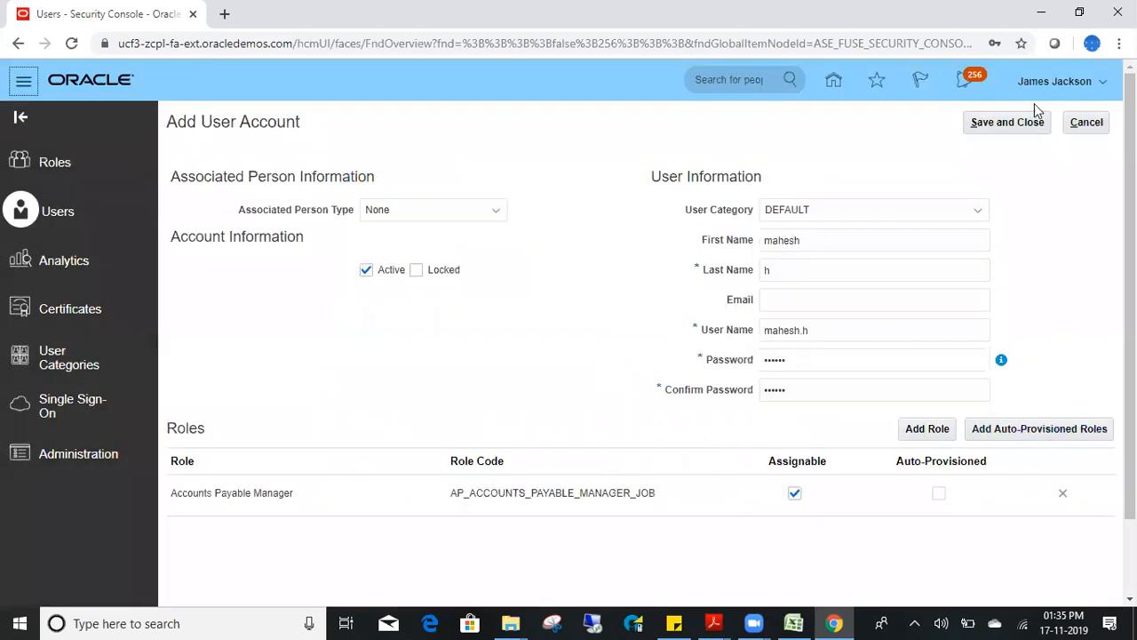
click(1009, 125)
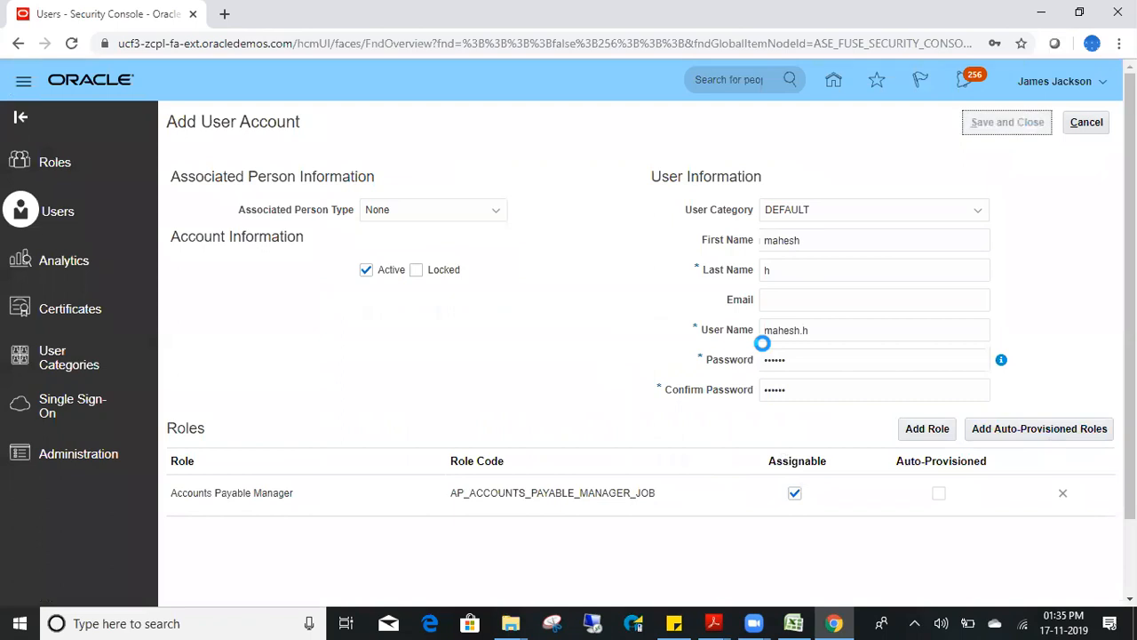
- Open a new Chrome incognito window and close the extra new-tab window
right_click(843, 622)
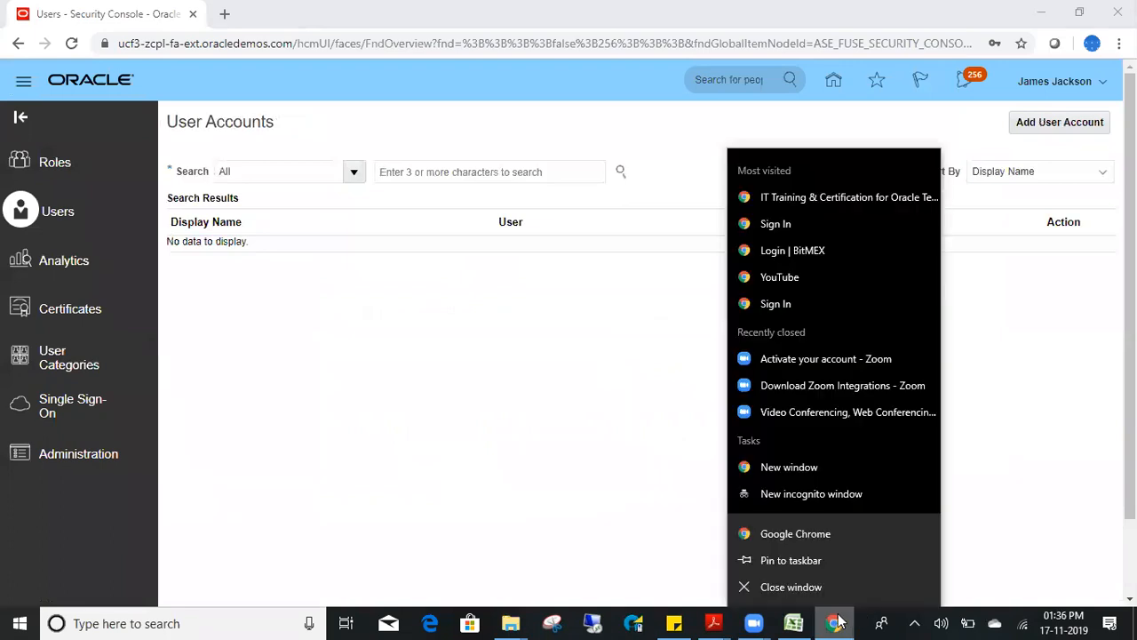
click(799, 533)
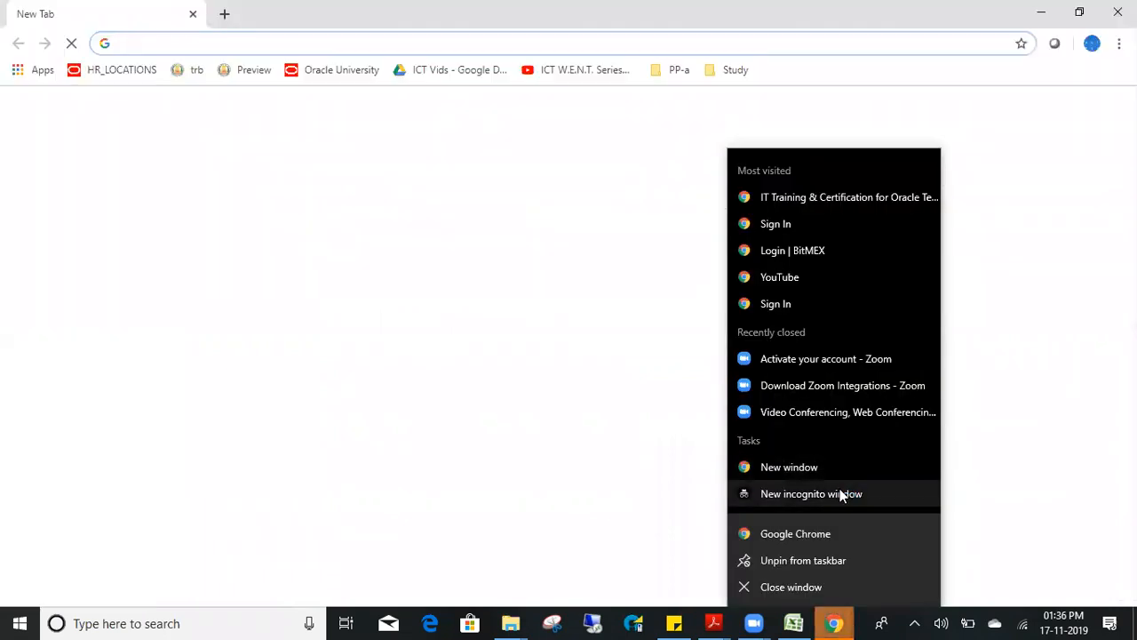
click(744, 497)
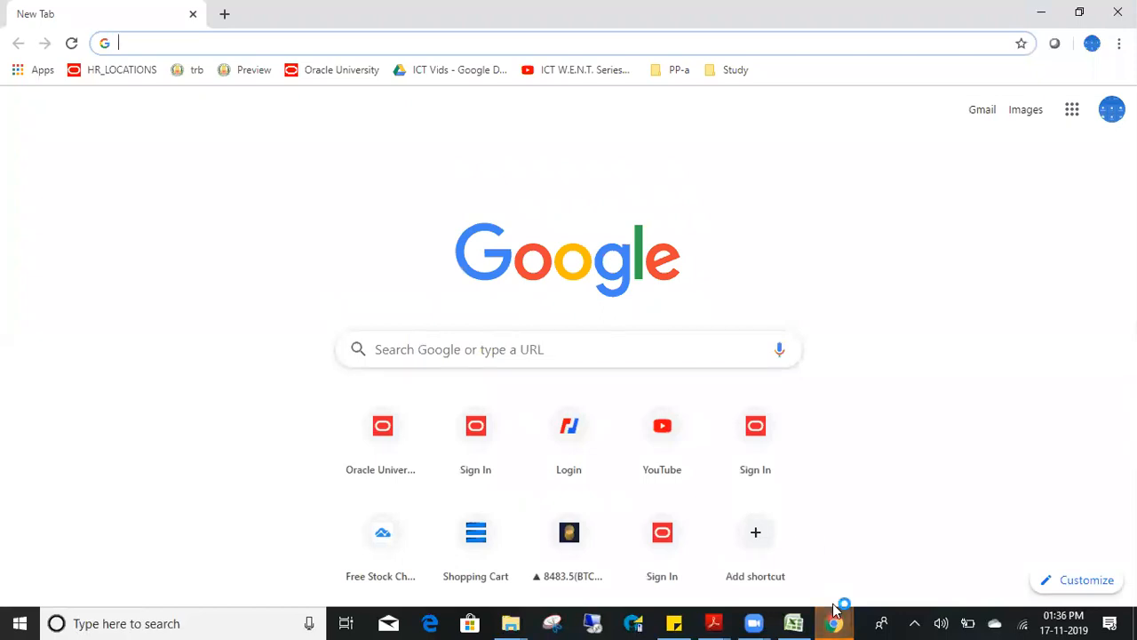
mouse_move(835, 622)
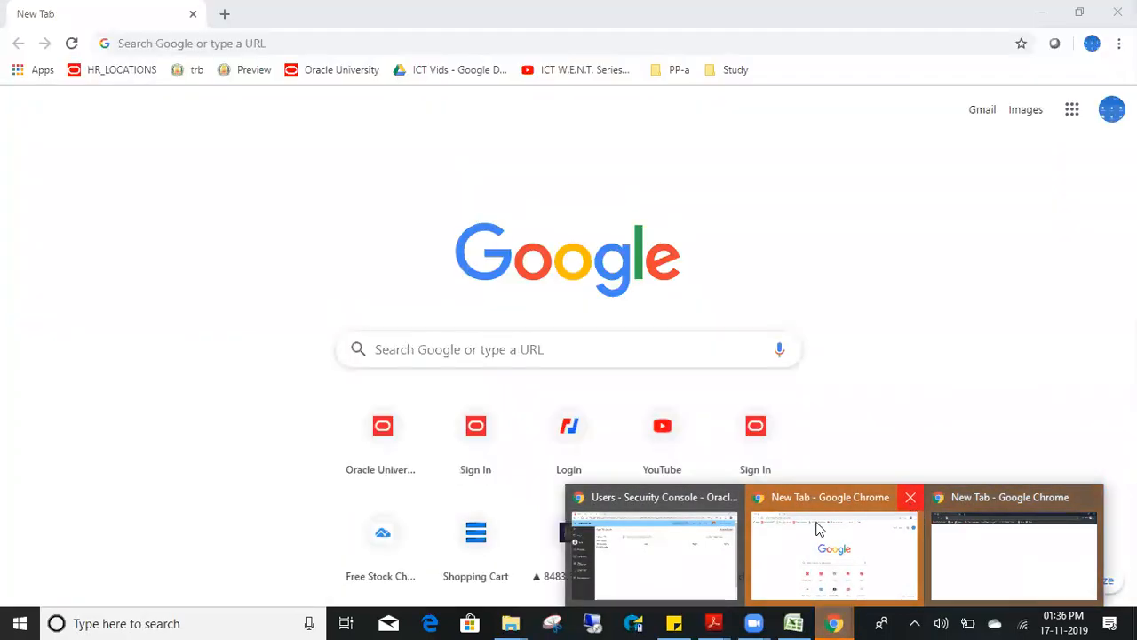
click(911, 504)
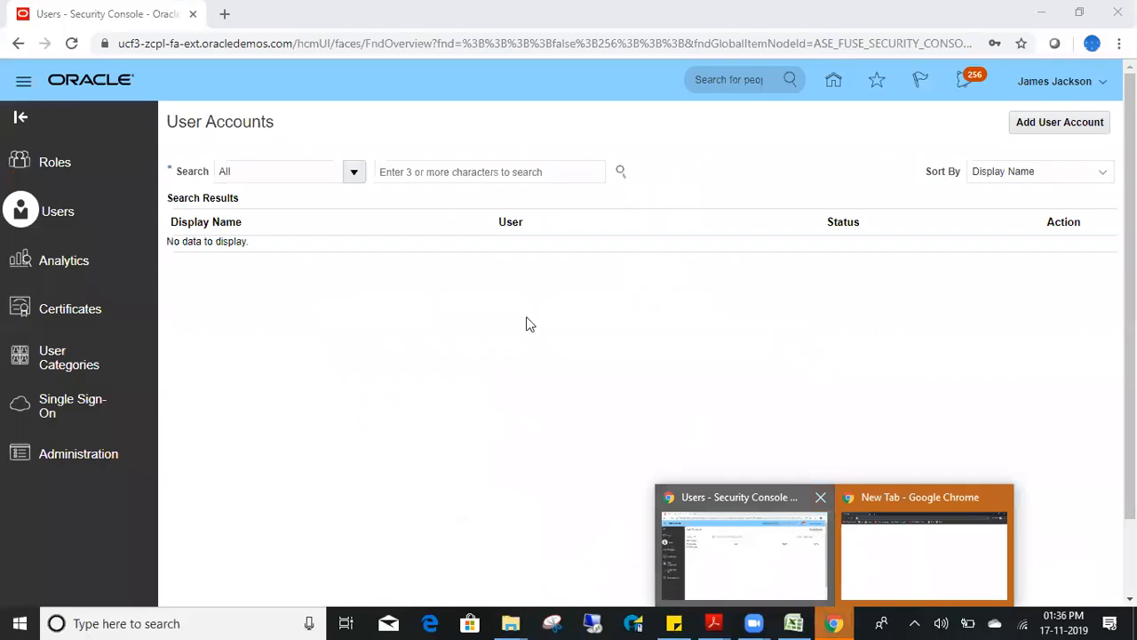
- Paste the Security Console address into the incognito window to load the Oracle sign-in page
click(238, 46)
key(ctrl+c)
key(alt+Tab)
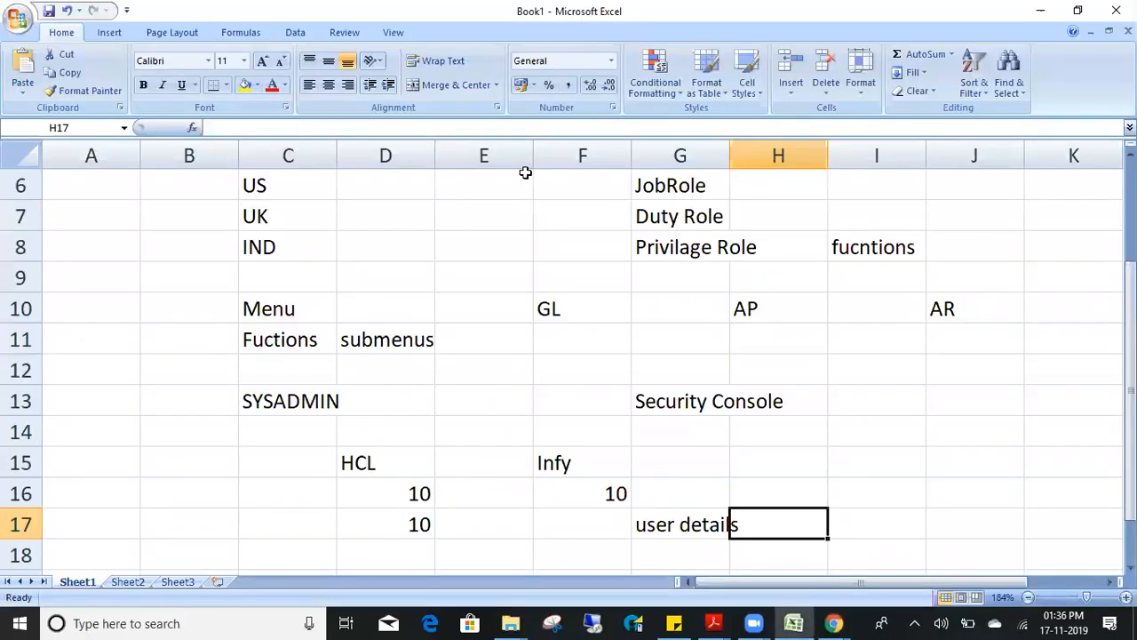
key(alt+Tab)
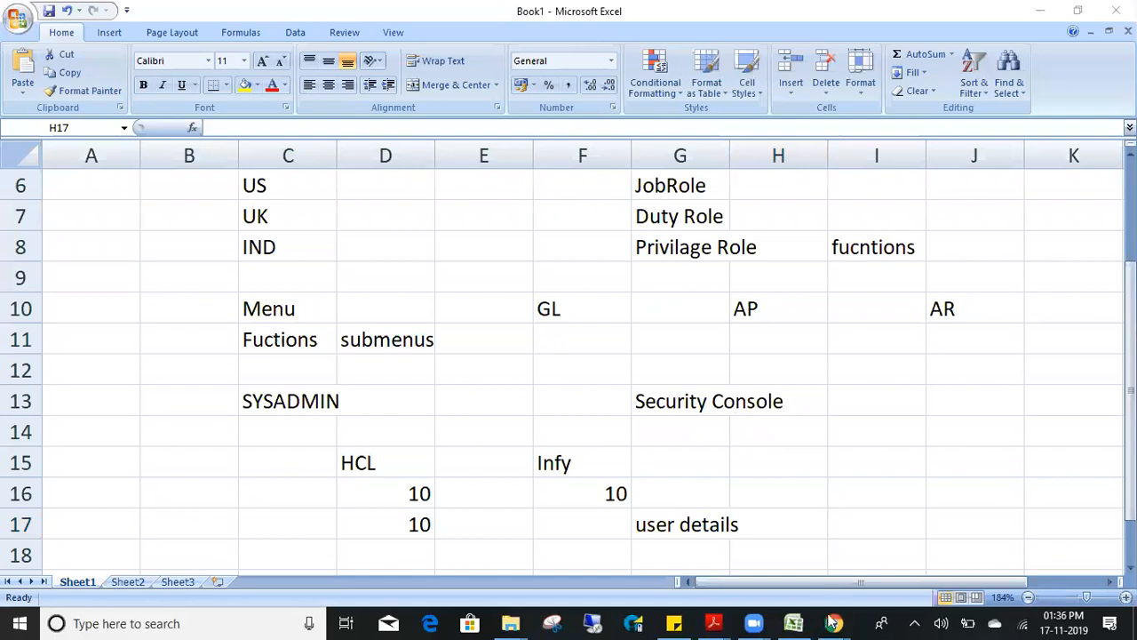
mouse_move(832, 622)
click(920, 570)
key(ctrl+v)
key(Return)
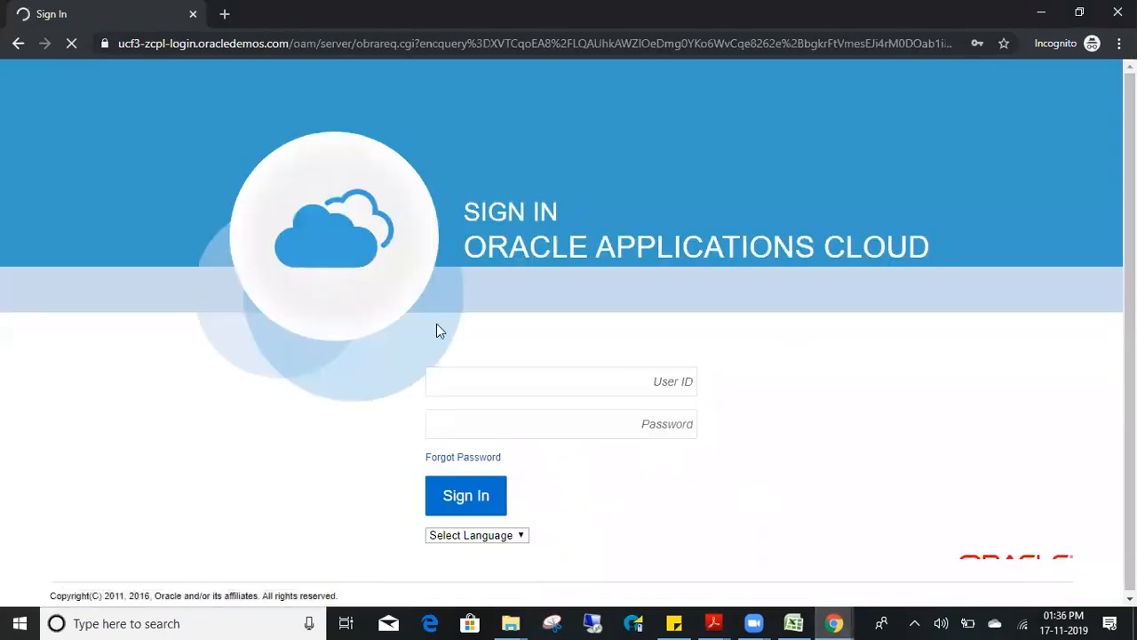
- Try signing in with a typed user ID and password, which fails
click(547, 380)
text(mahesh.m)
key(Tab)
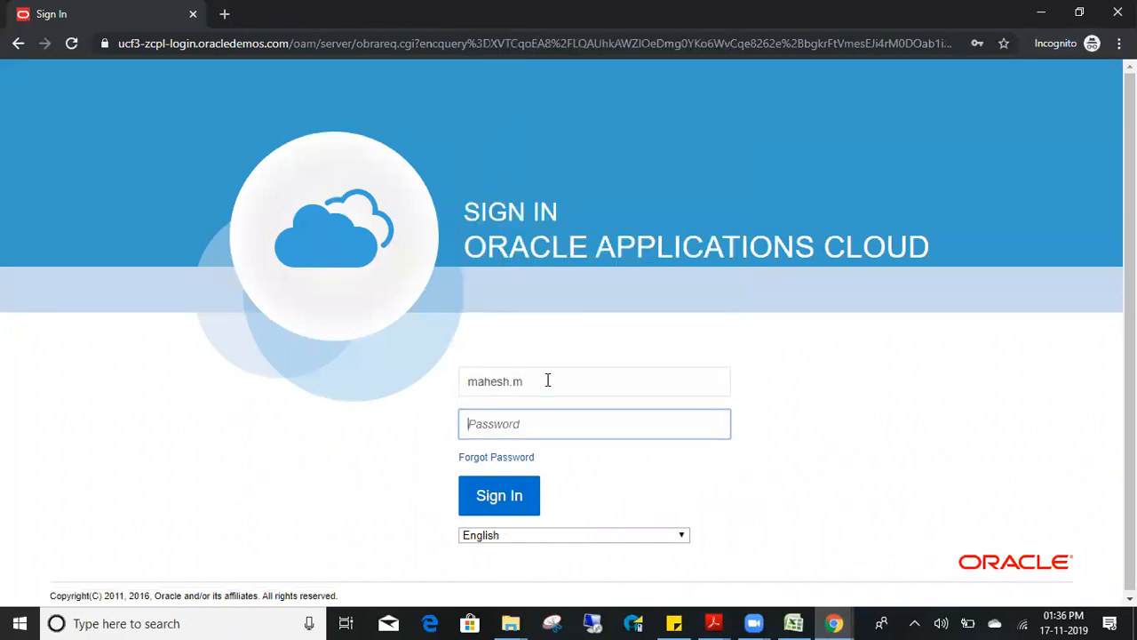
text(*********)
key(Return)
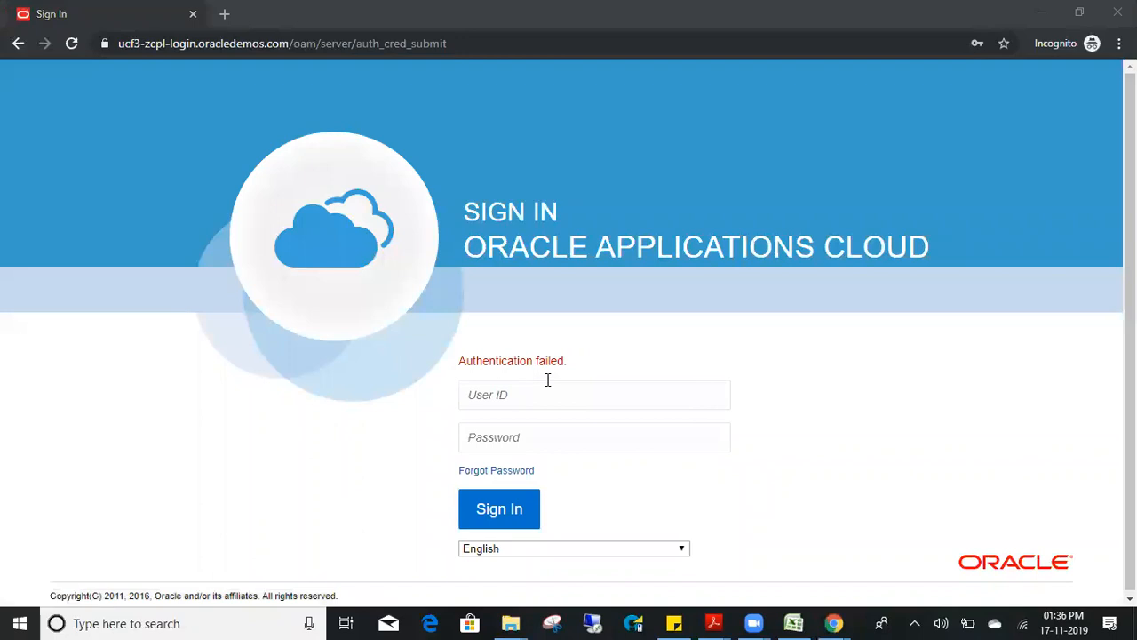
- Search the Security Console users for the new account and copy its user name
click(548, 380)
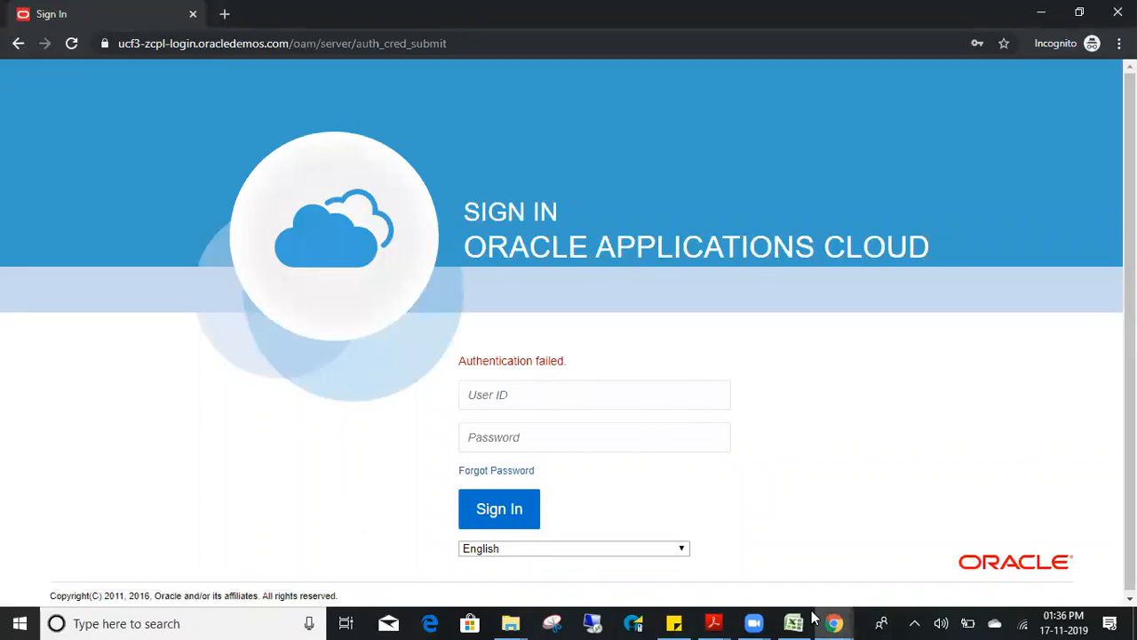
mouse_move(833, 622)
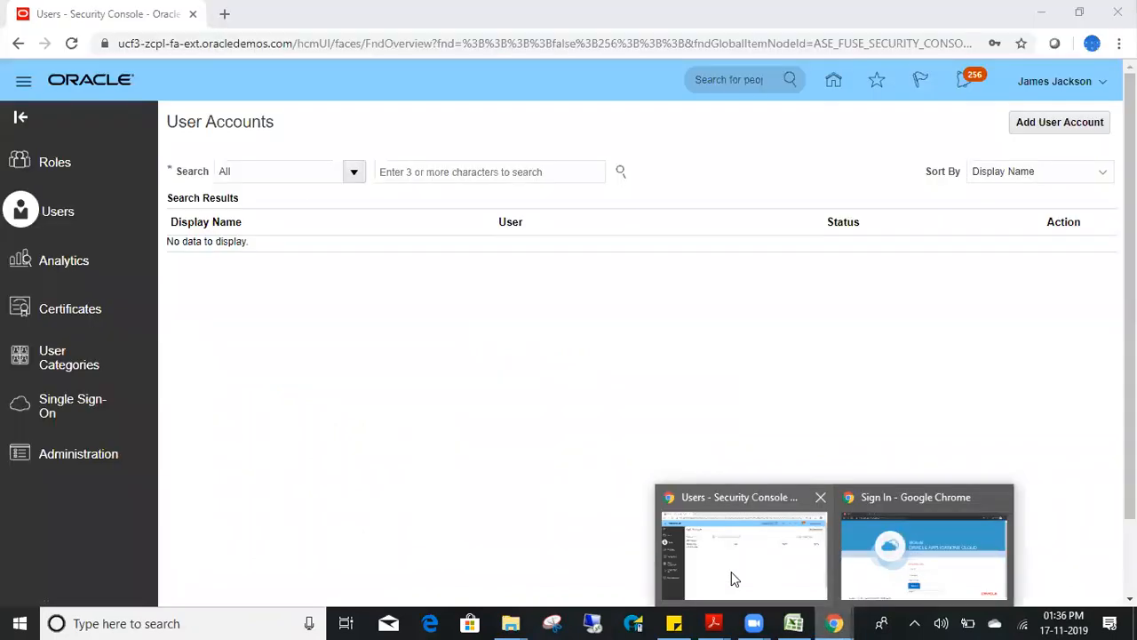
click(734, 578)
click(399, 178)
text(mahesh)
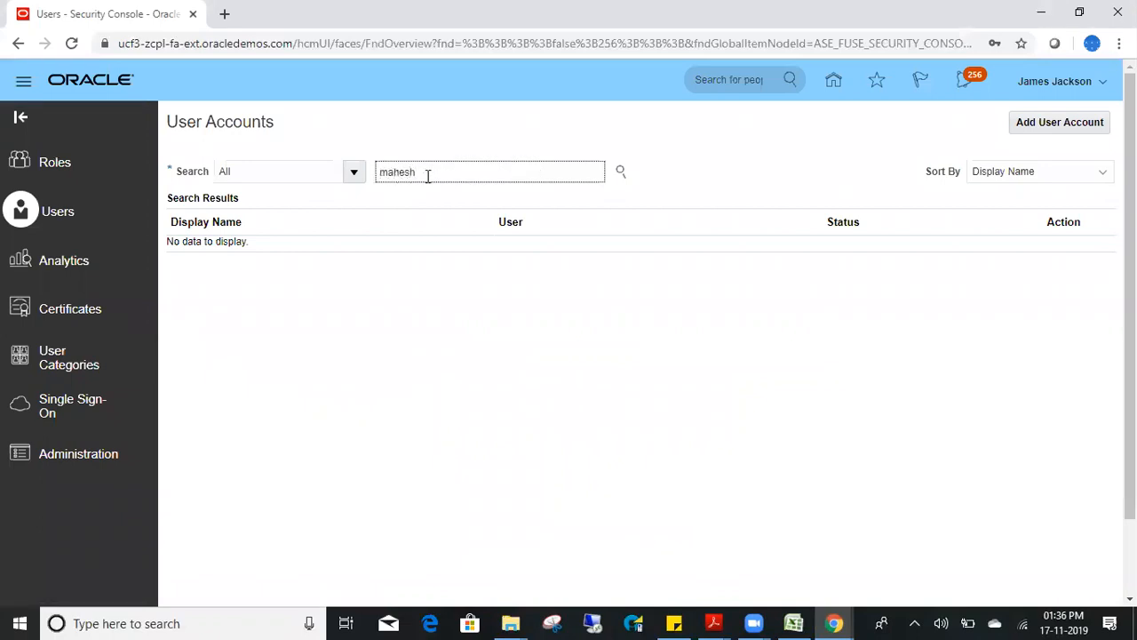
key(Return)
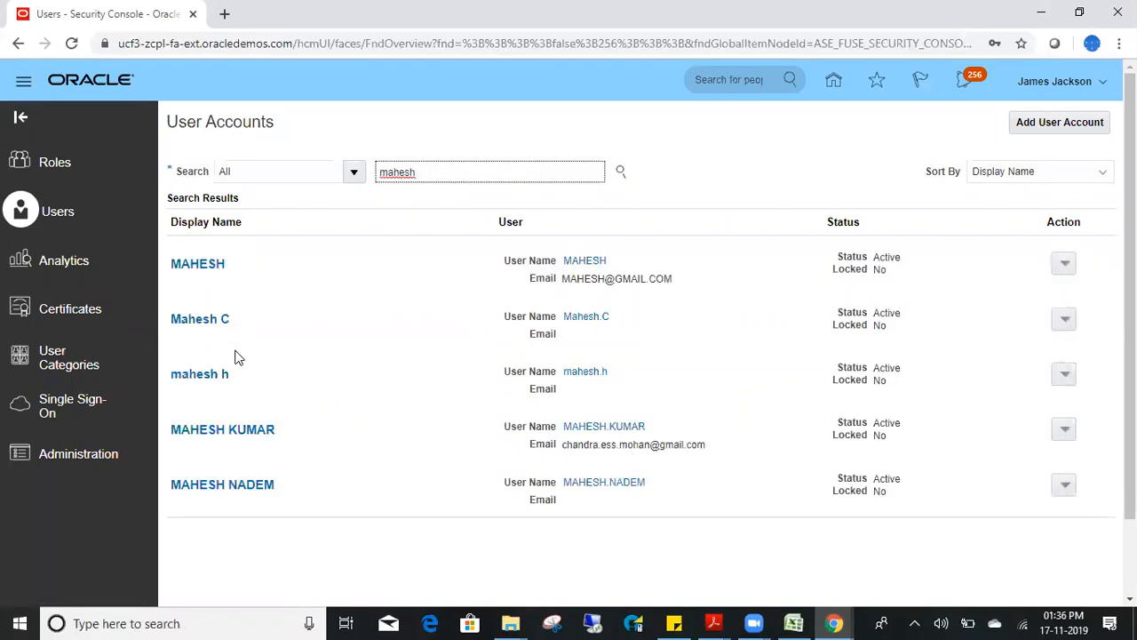
drag(582, 373, 565, 382)
click(611, 377)
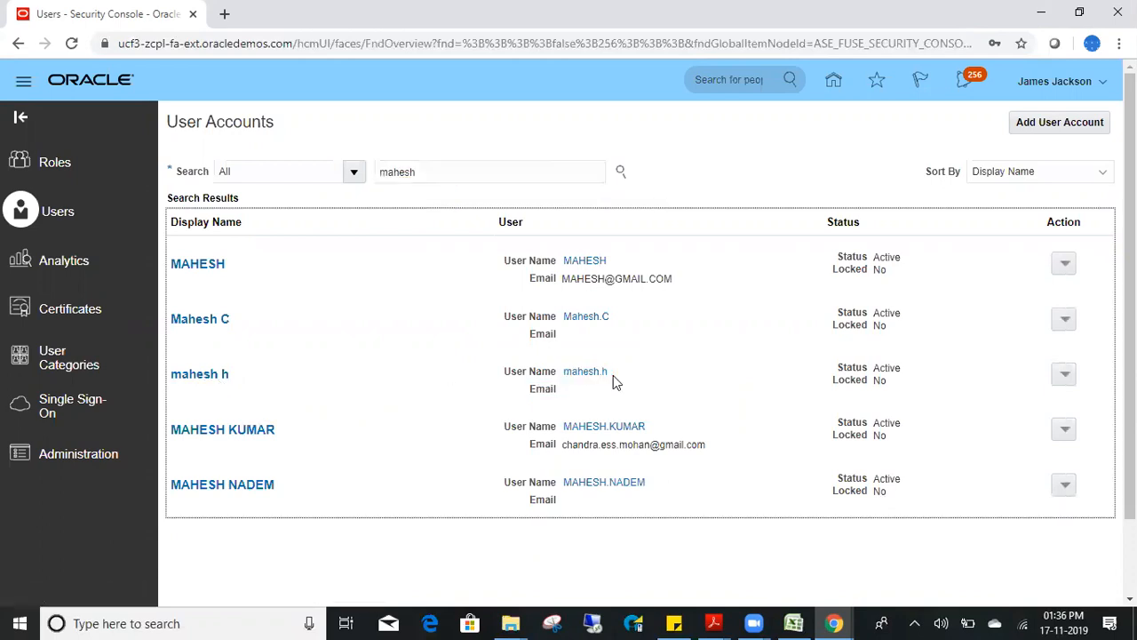
double_click(575, 372)
key(ctrl+c)
- Paste the copied user name on the incognito sign-in page, enter the password, and sign in
key(alt+Tab)
click(540, 391)
key(ctrl+v)
key(Tab)
text(•••••)
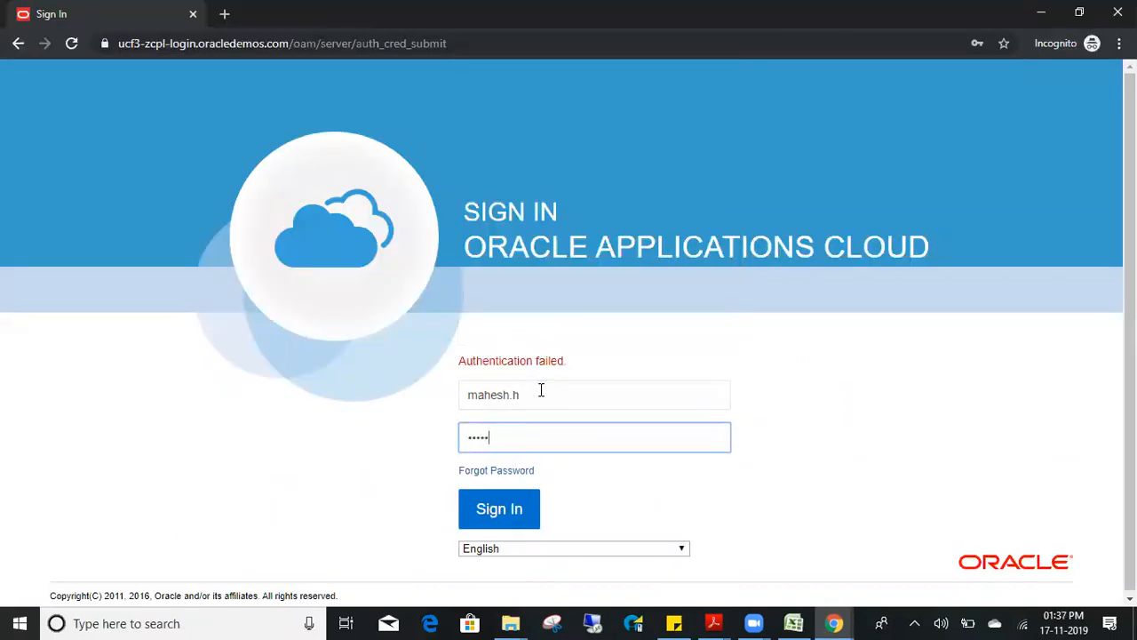
text(•)
key(Return)
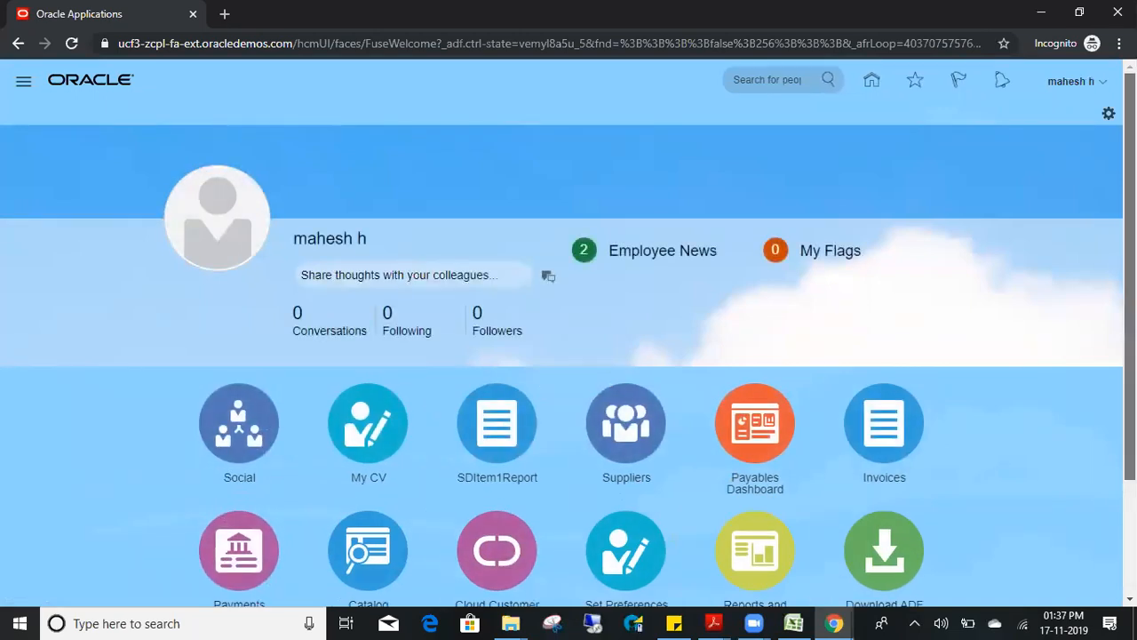
- Open the new user's account details from the Security Console search results
scroll(556, 503, down, 2)
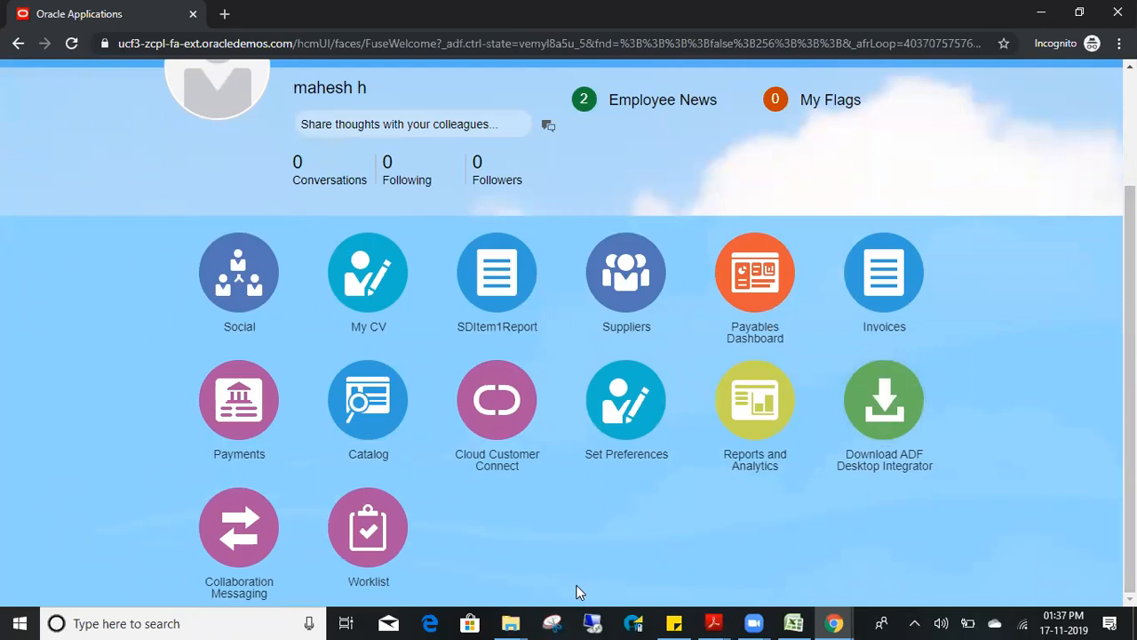
scroll(1096, 279, up, 2)
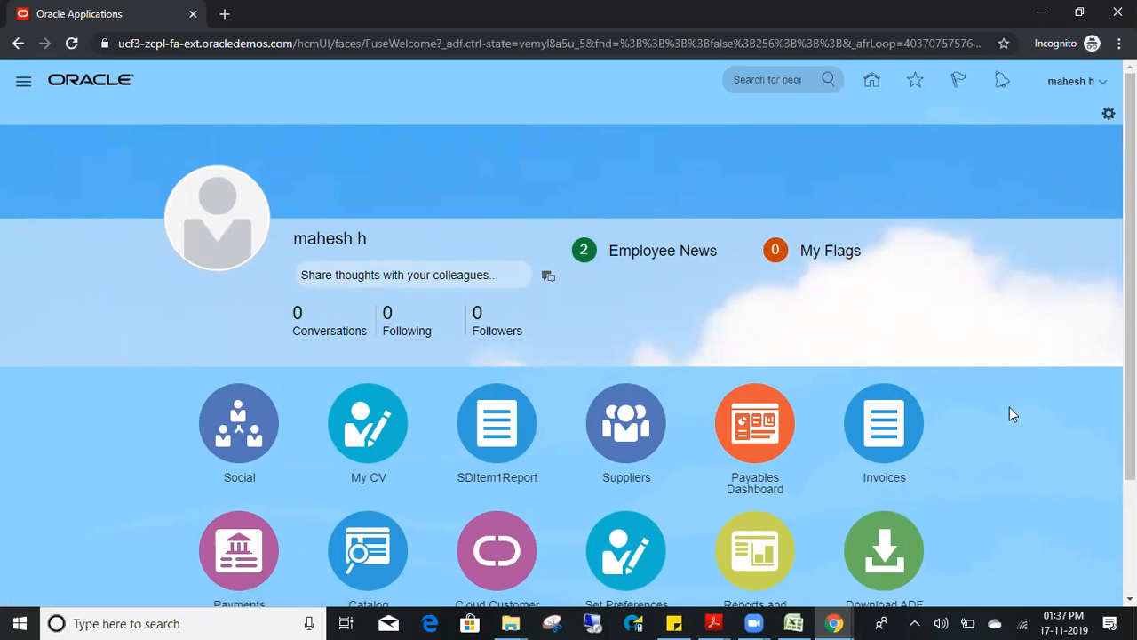
scroll(1130, 355, down, 2)
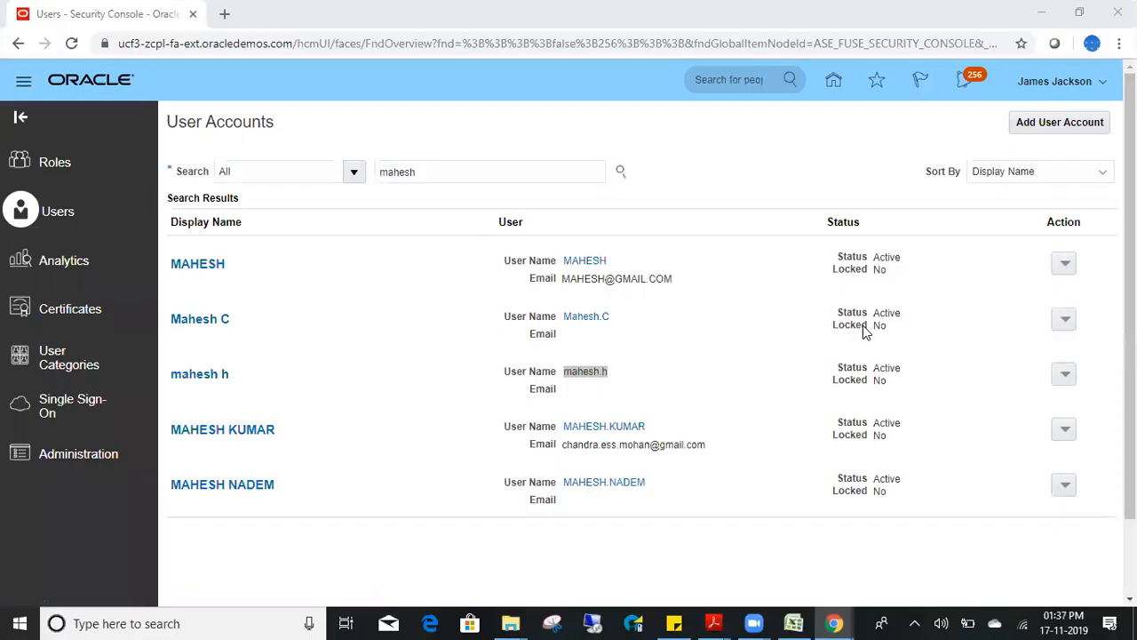
double_click(584, 370)
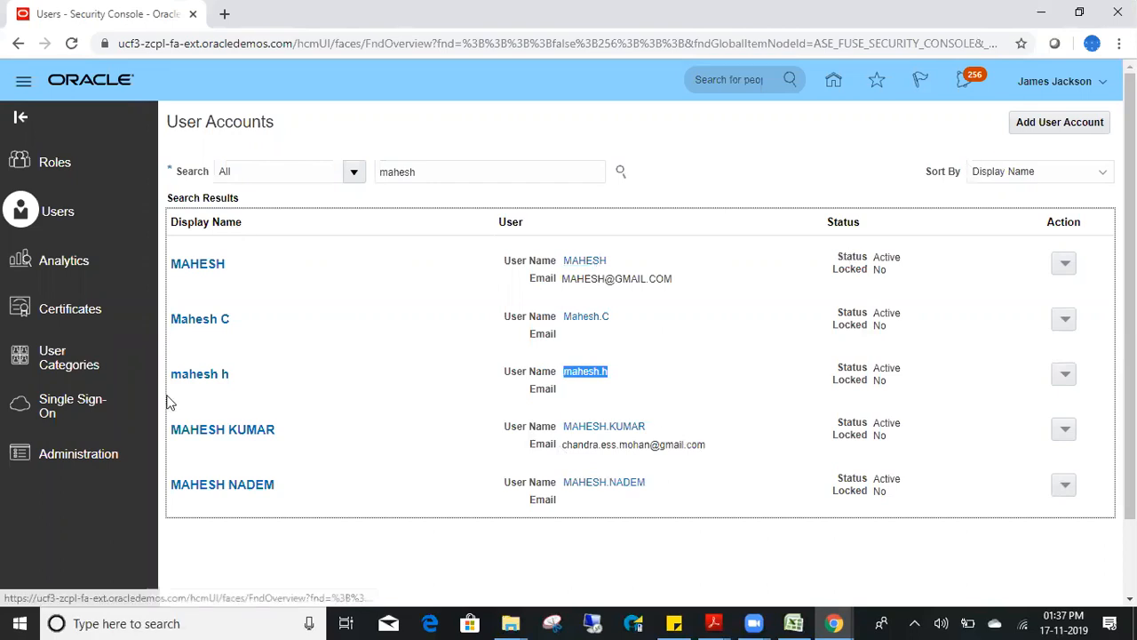
click(219, 377)
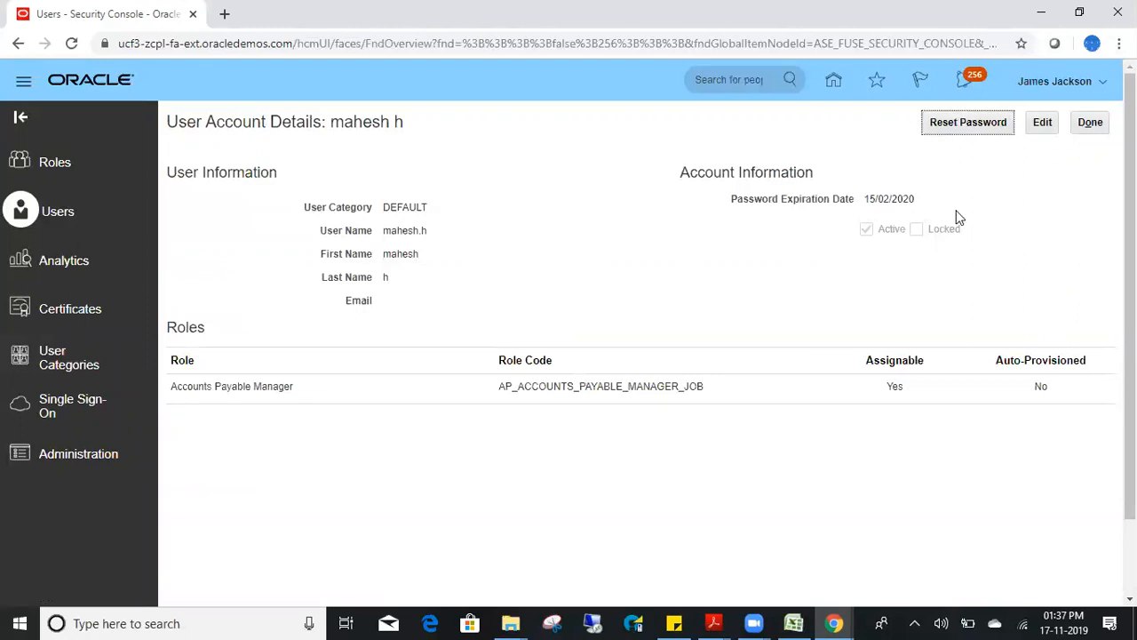
- Open the Navigator on the new user's home page in the incognito window
key(alt+Tab)
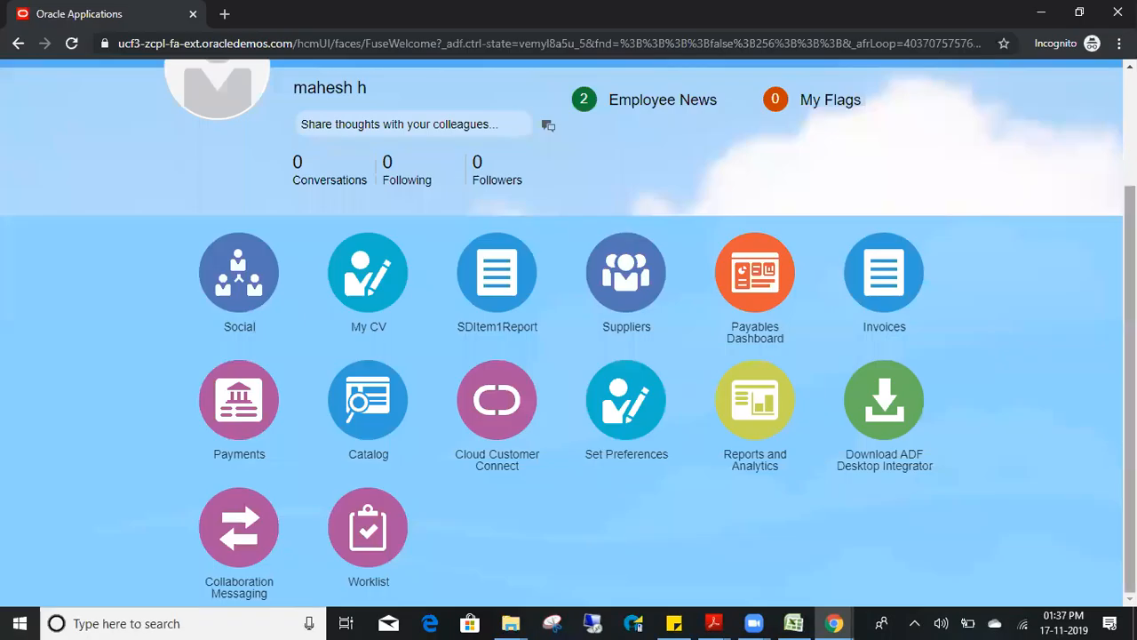
drag(1129, 235, 1129, 120)
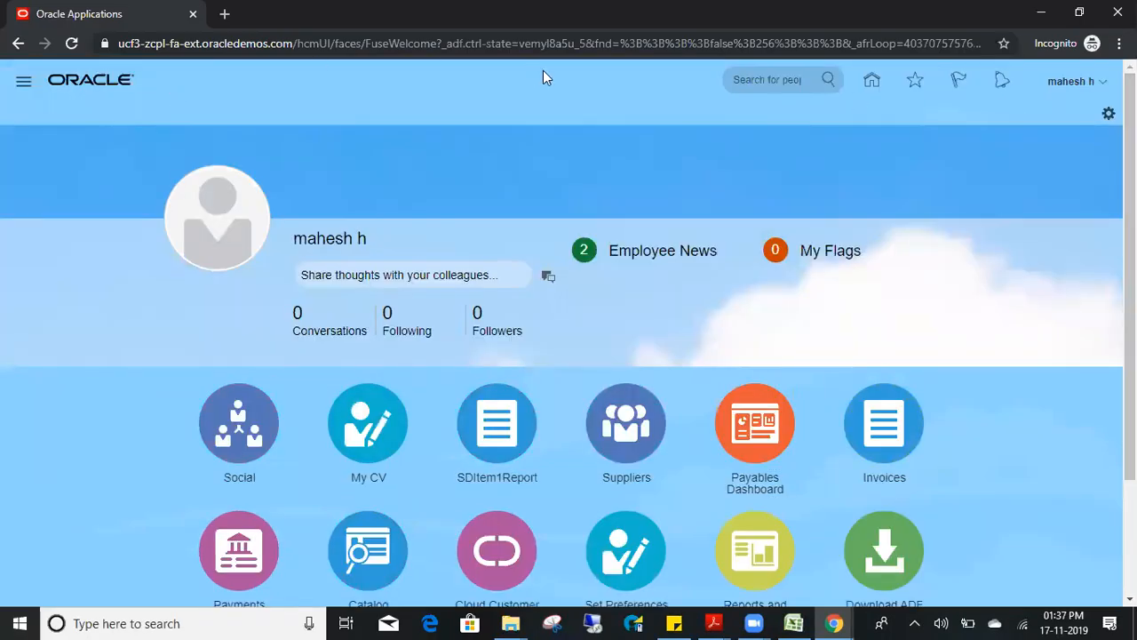
click(21, 85)
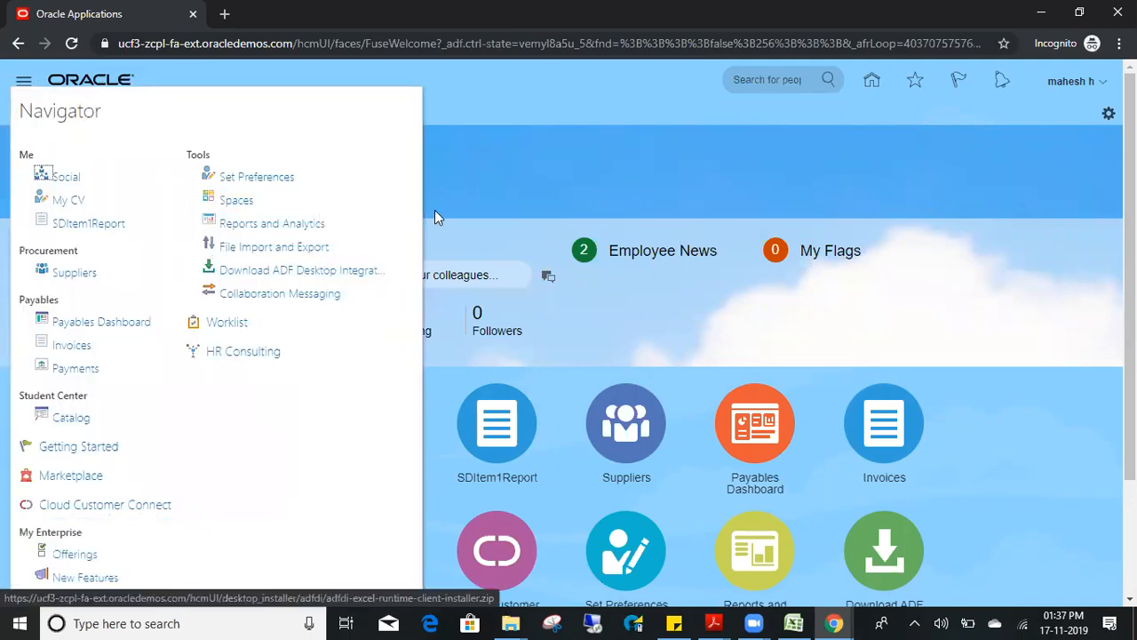
- View the Set Preferences password page as the new user, then return Home
click(269, 180)
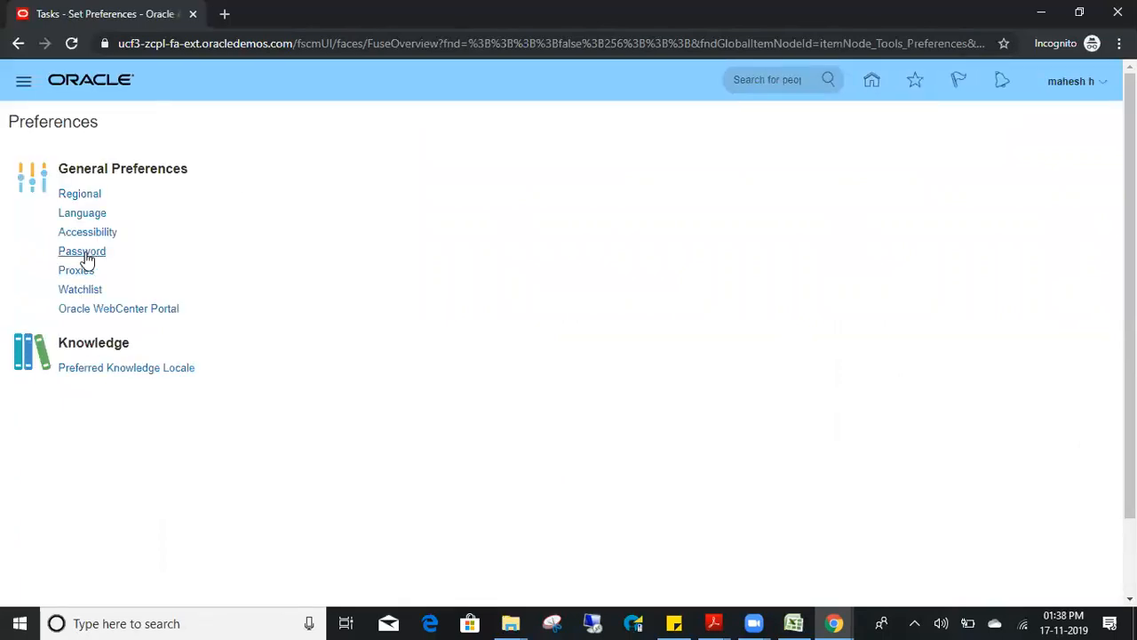
click(86, 255)
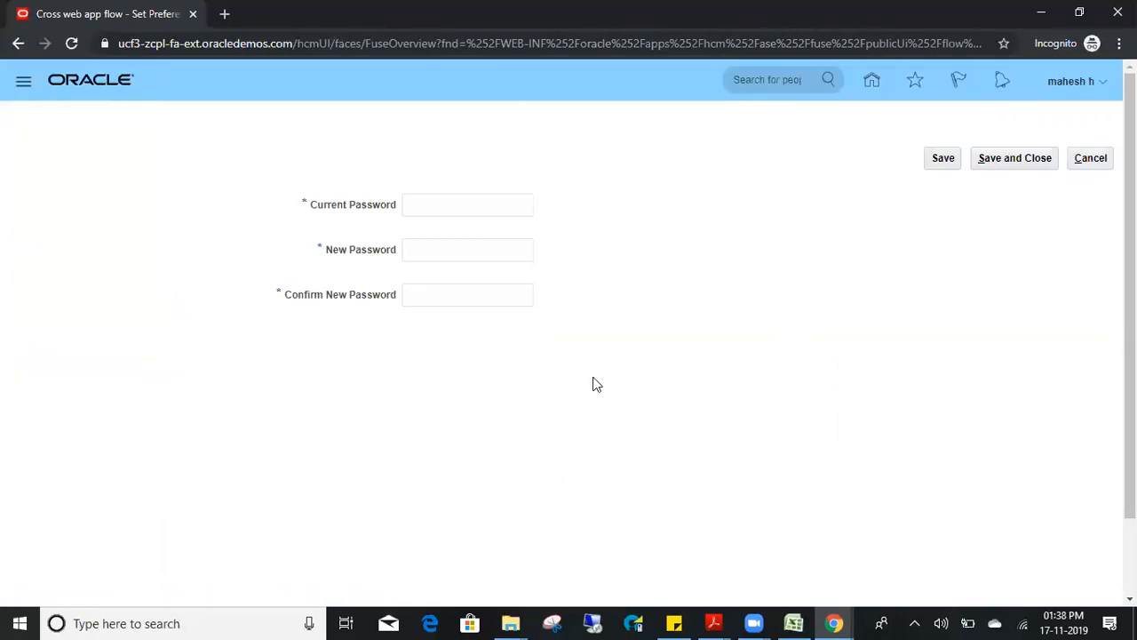
click(869, 82)
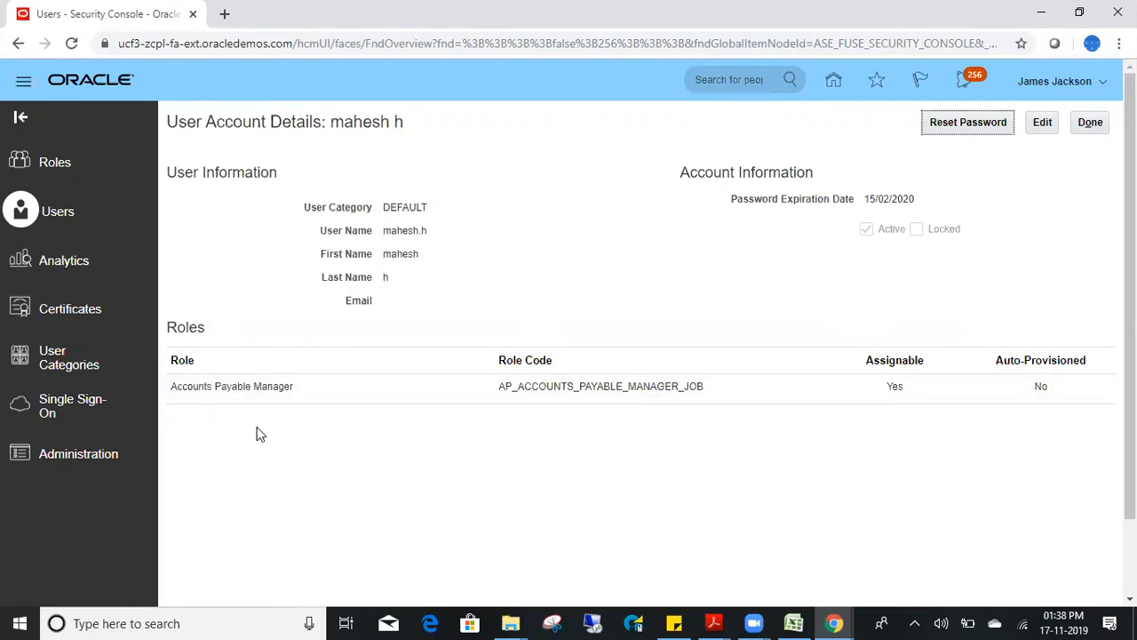
- Edit the account and add the Application Implementation Consultant role membership
click(1045, 121)
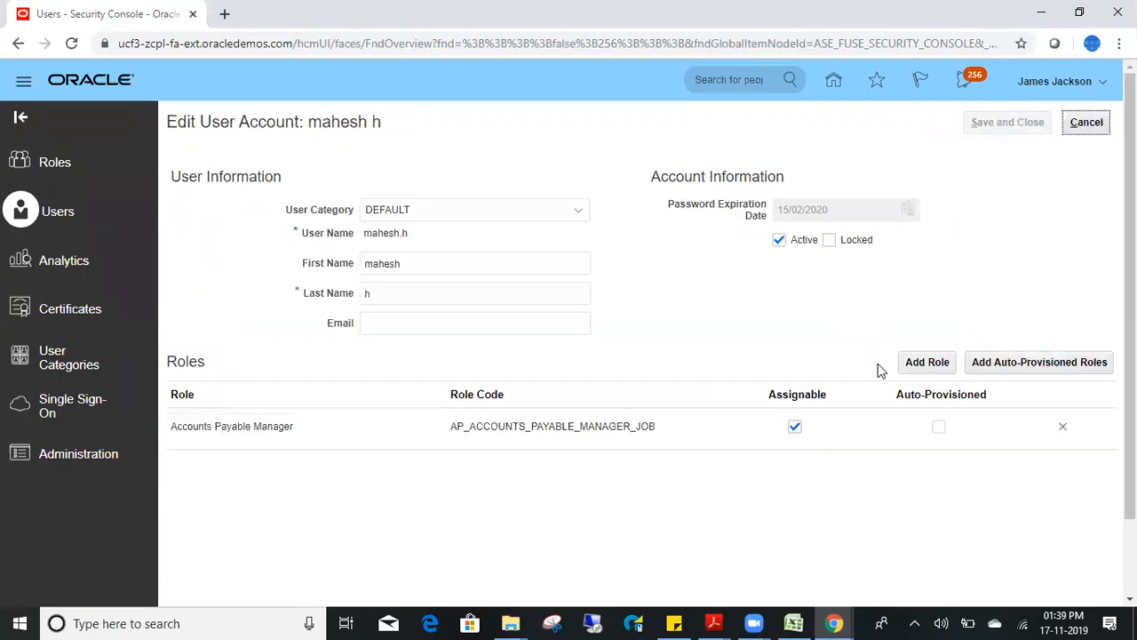
click(922, 362)
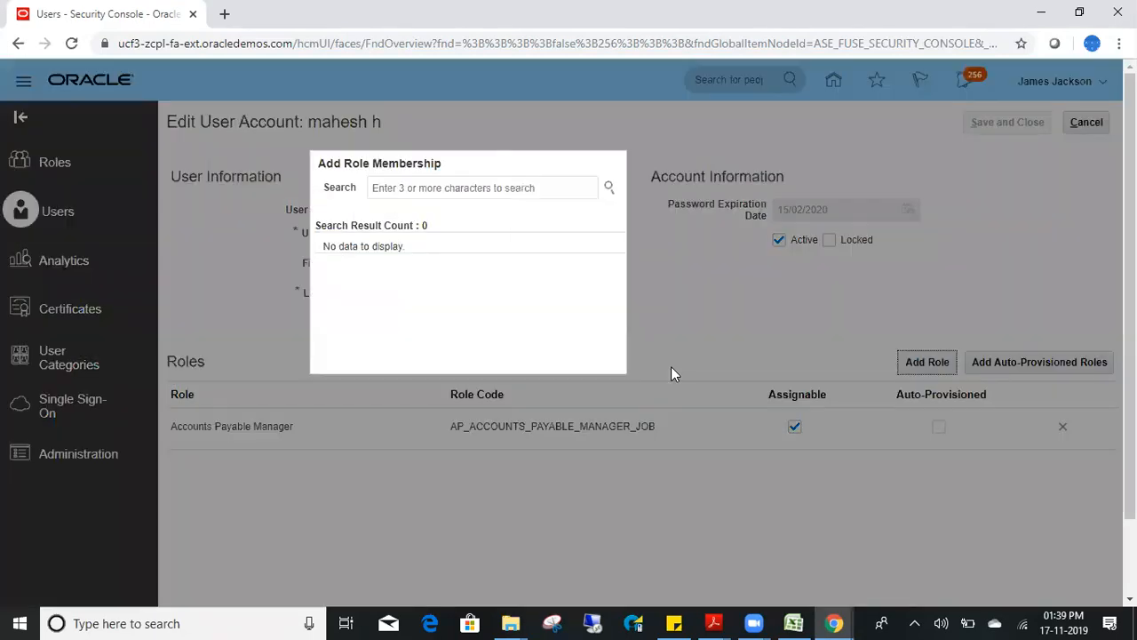
click(452, 187)
text(Application imple)
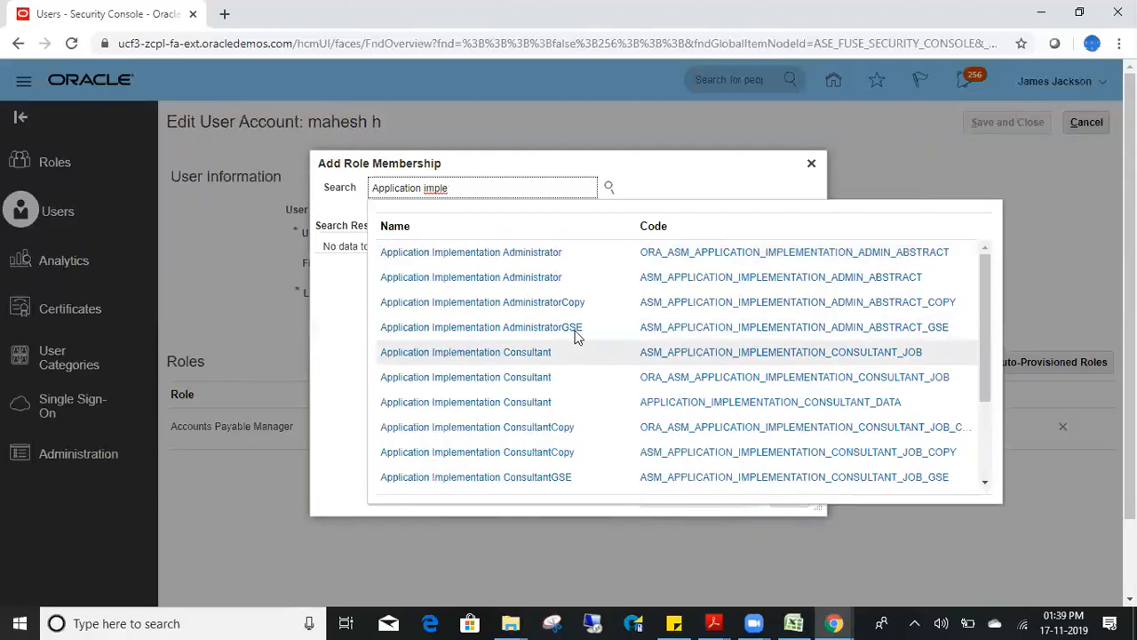
click(472, 383)
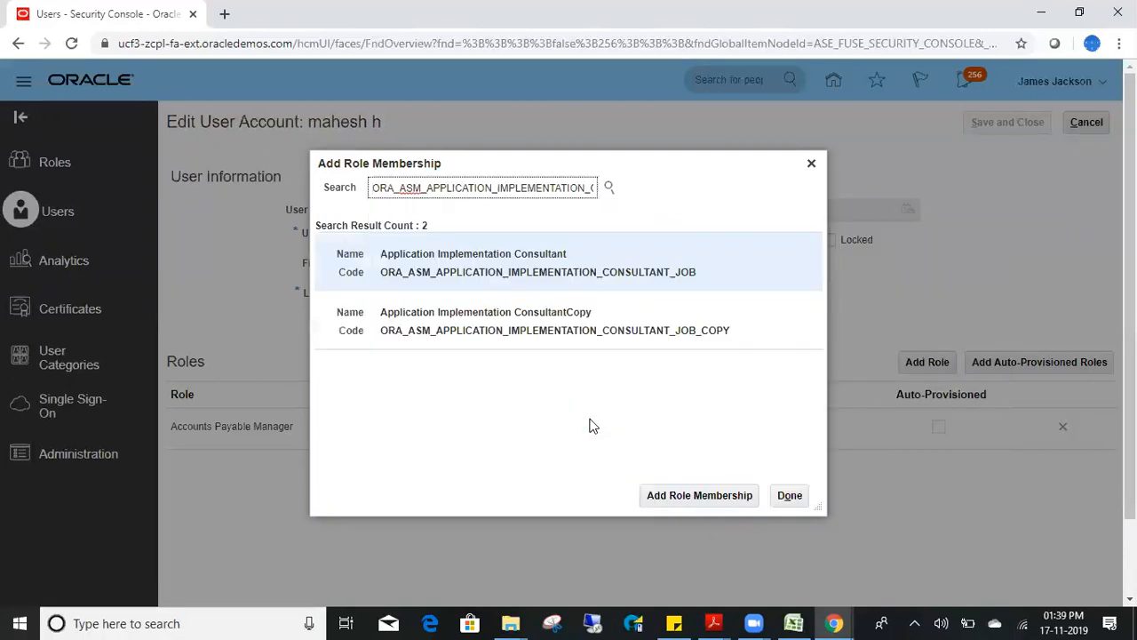
click(588, 271)
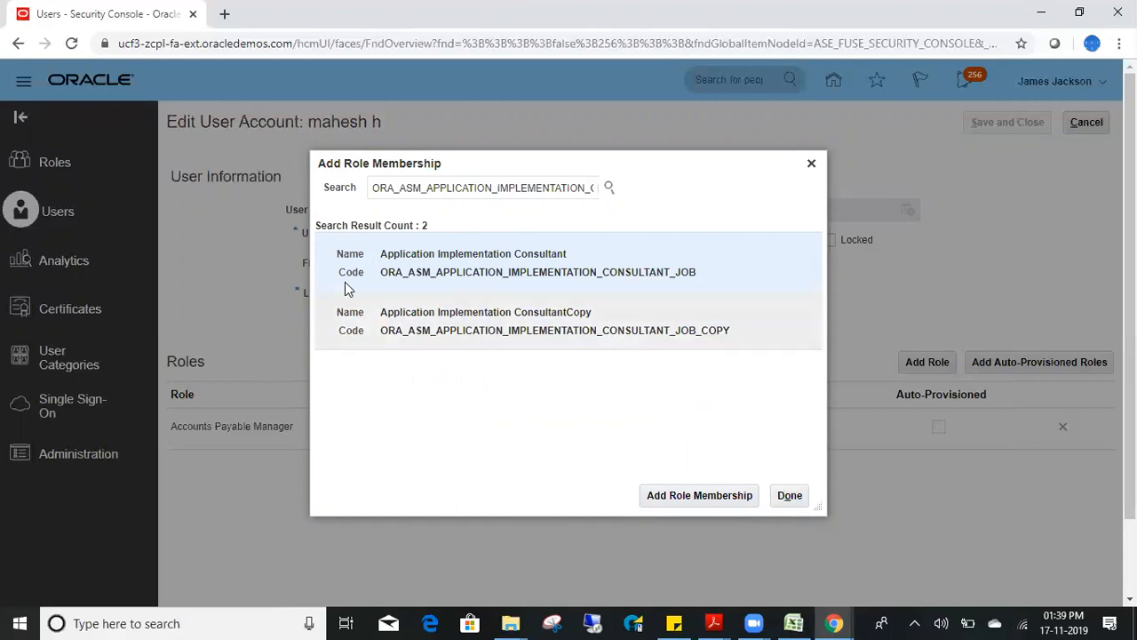
click(720, 503)
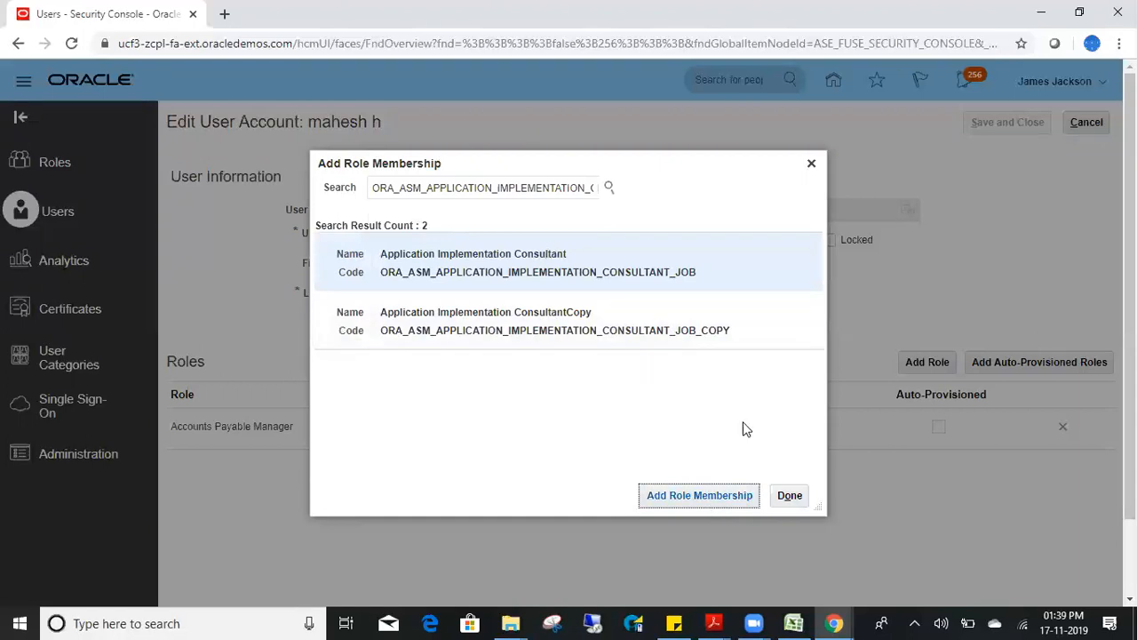
- Add the IT Security Manager role membership and close the role dialog
double_click(493, 183)
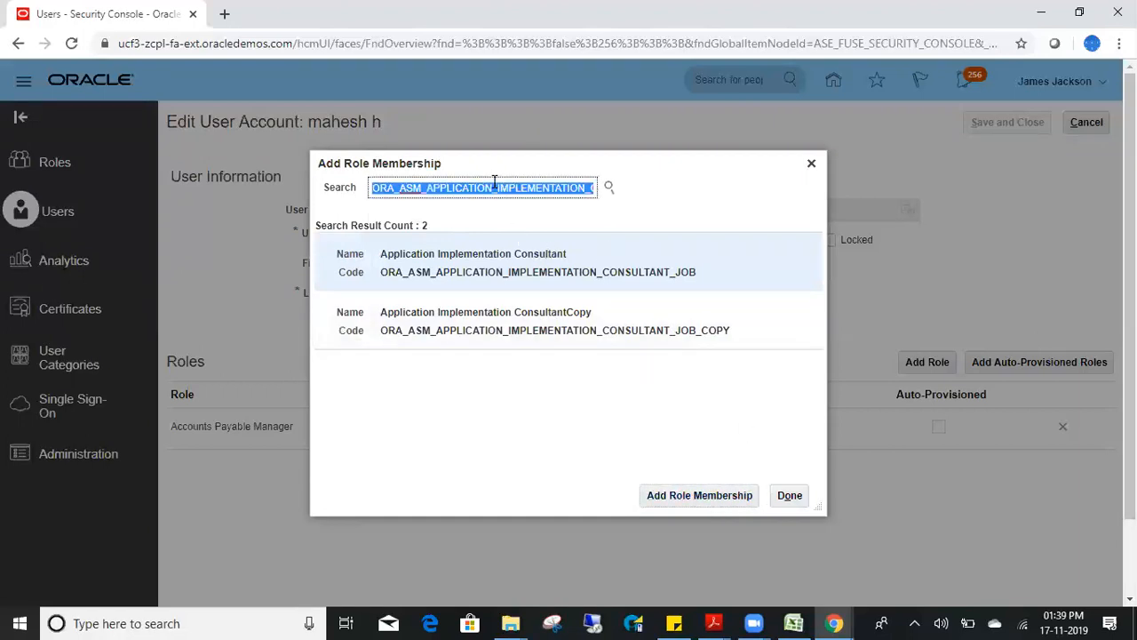
text(IT secu)
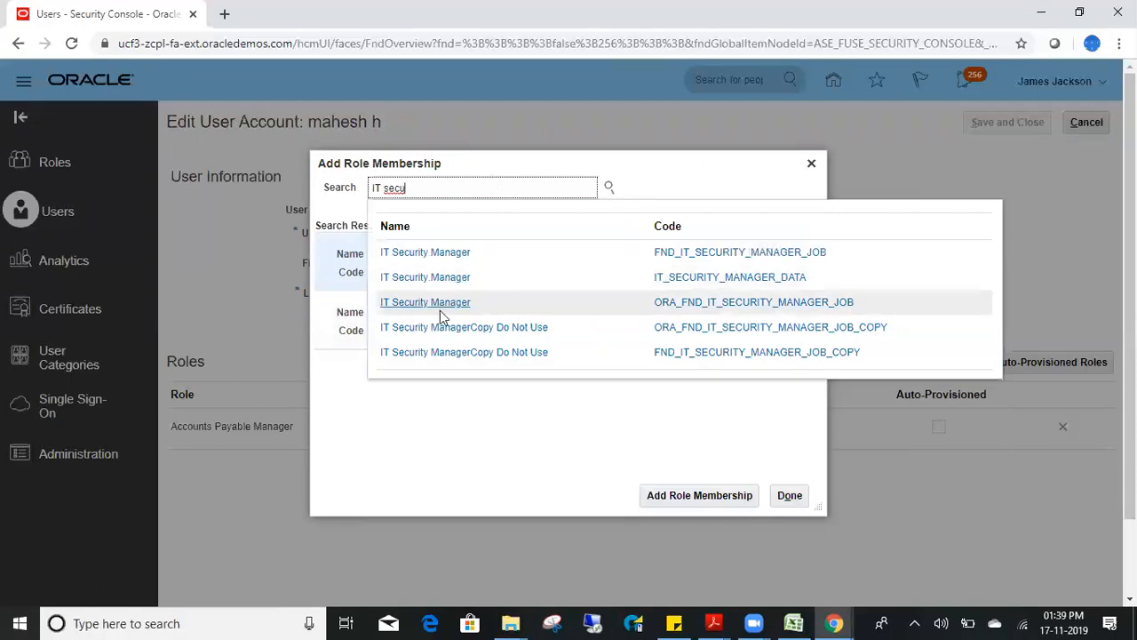
click(445, 304)
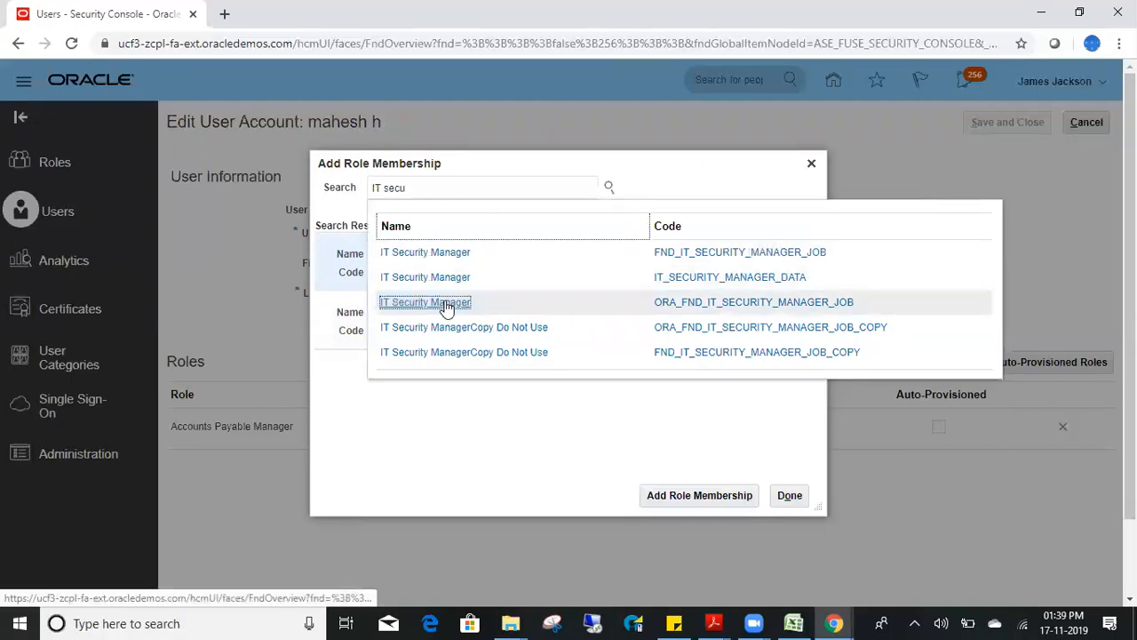
click(449, 258)
click(711, 503)
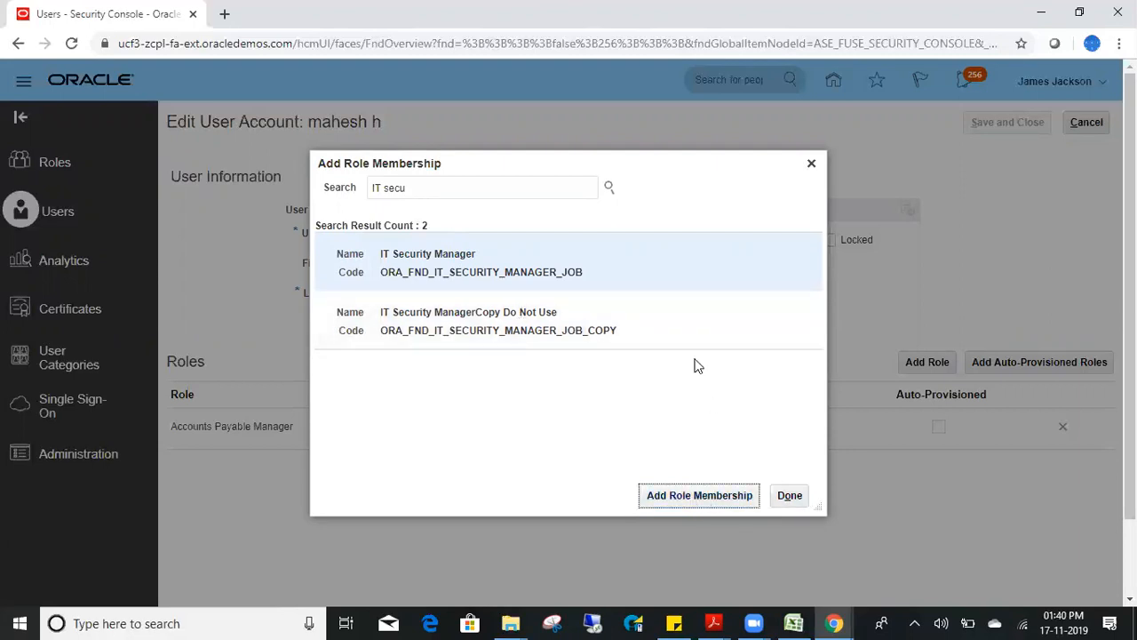
click(531, 264)
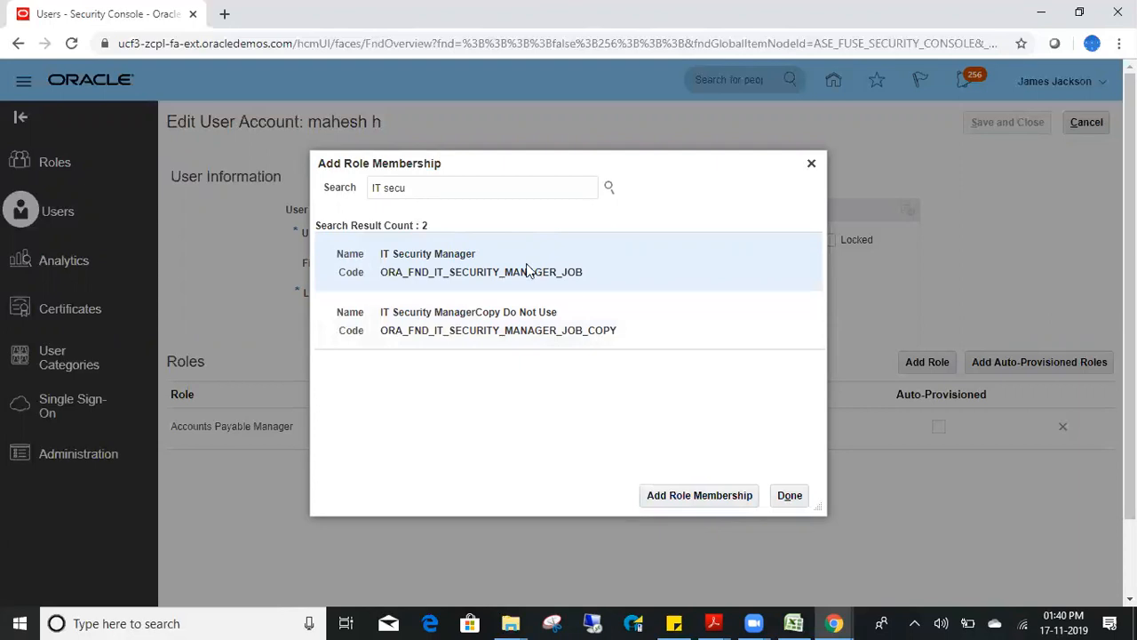
double_click(518, 272)
click(789, 495)
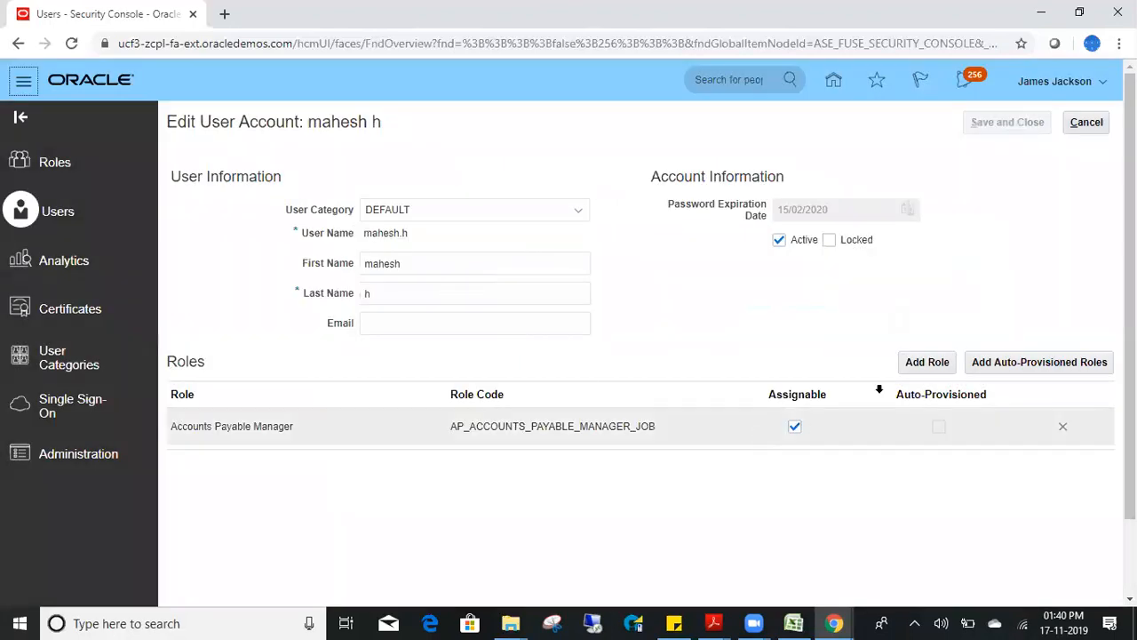
- Search roles for 'IT Secu' and try adding the first IT Security Manager result
click(927, 364)
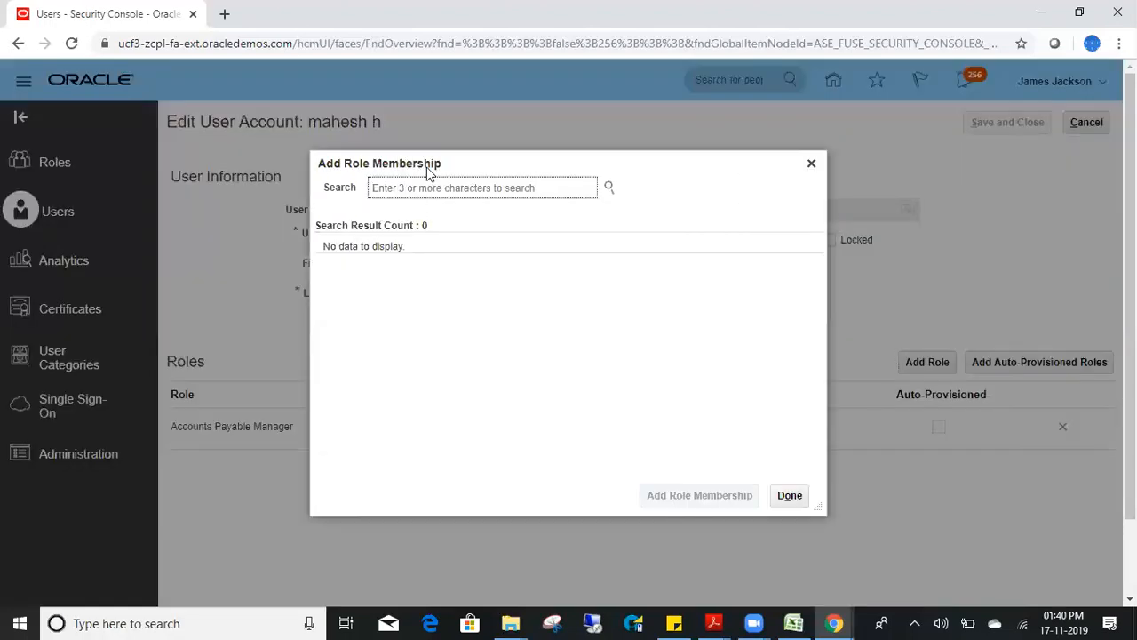
text(IT Secu)
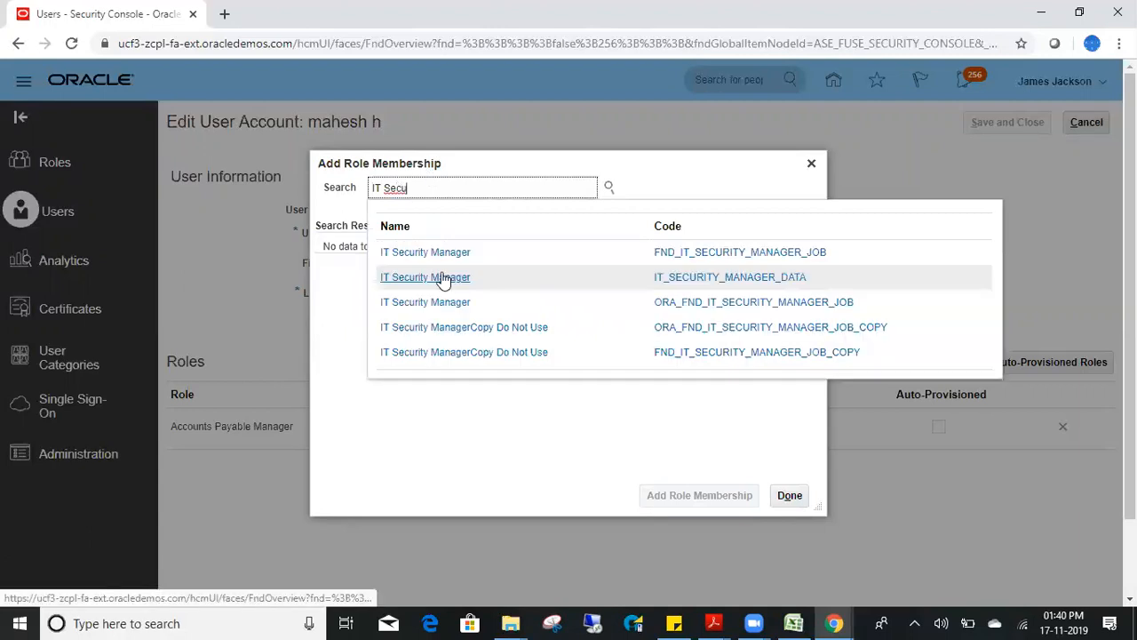
click(433, 300)
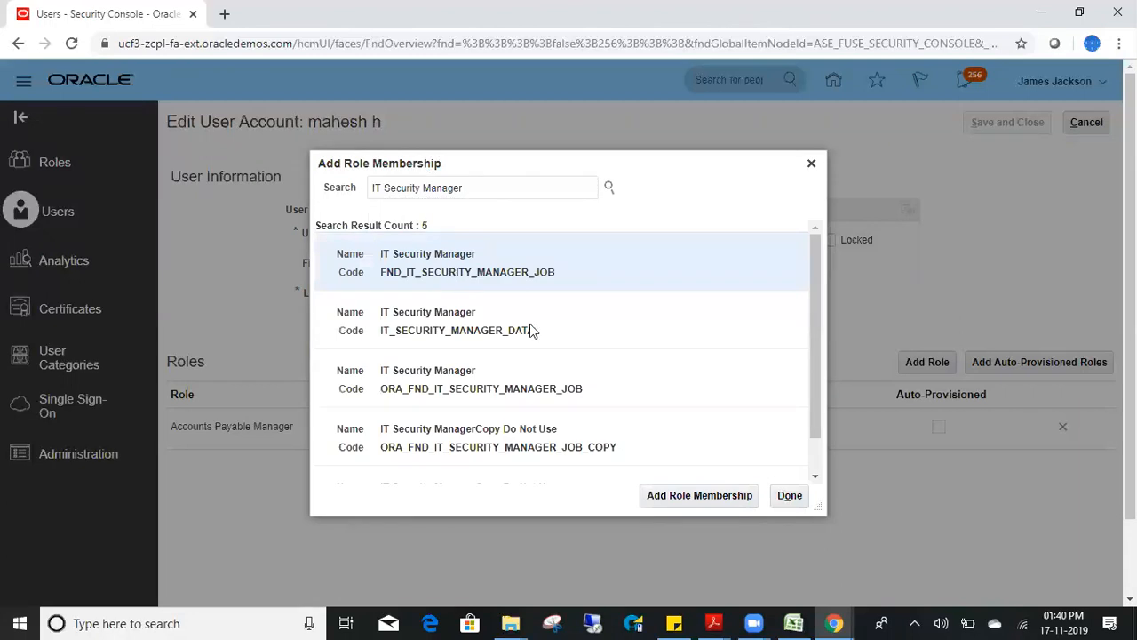
click(686, 495)
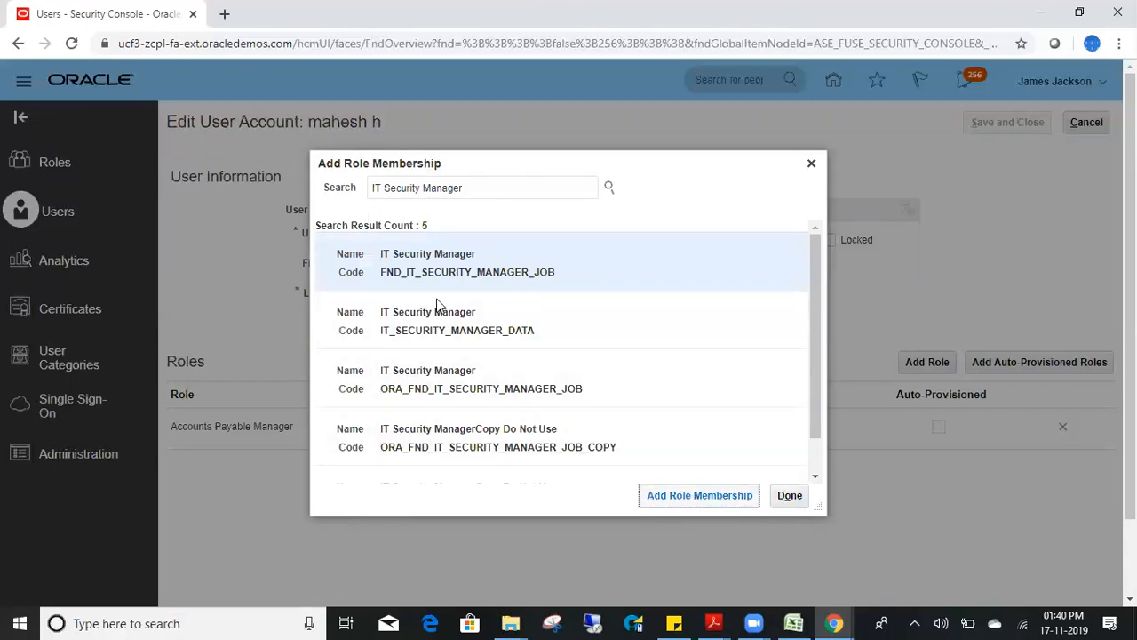
click(695, 498)
- Retry with FND_IT_SECURITY_MANAGER_JOB, then close the search without adding it and abandon editing
click(529, 185)
key(BackSpace)
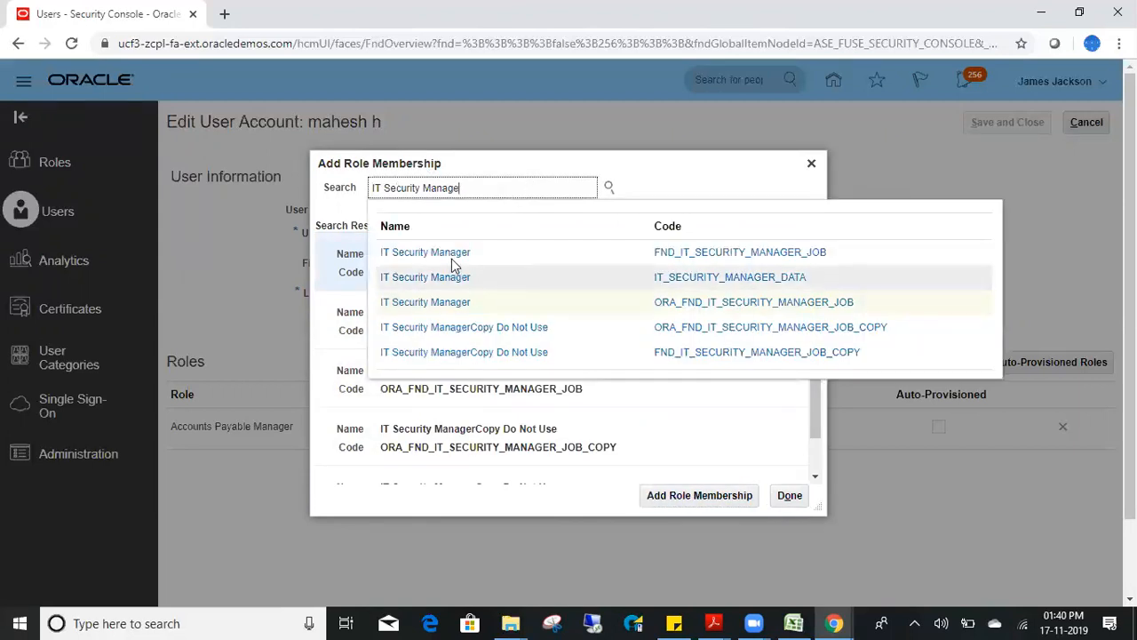
click(451, 255)
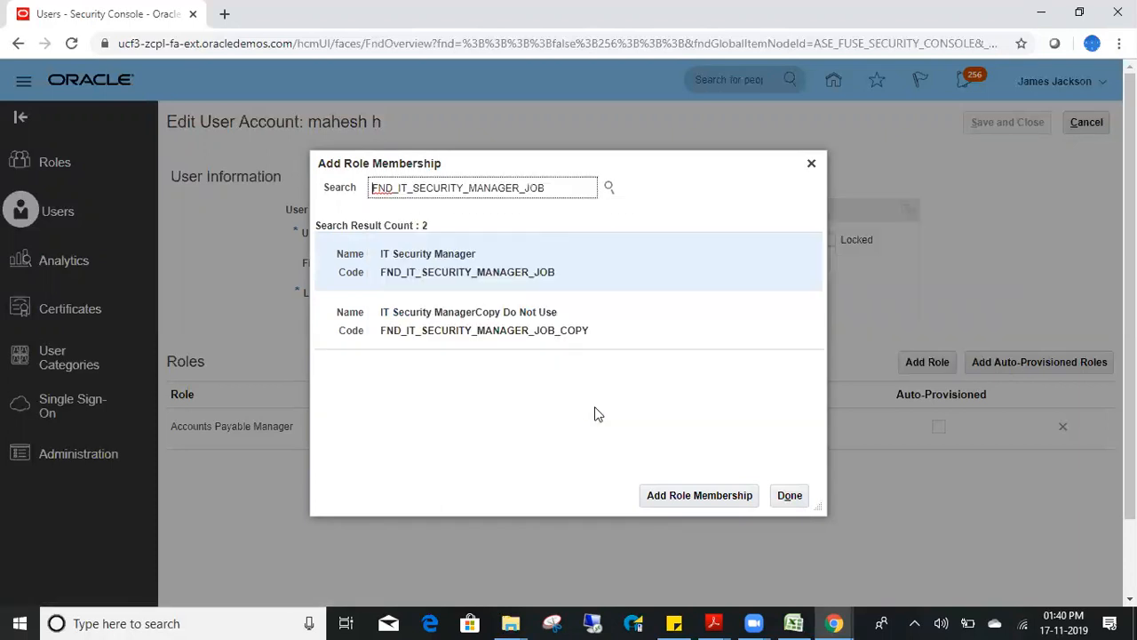
double_click(477, 282)
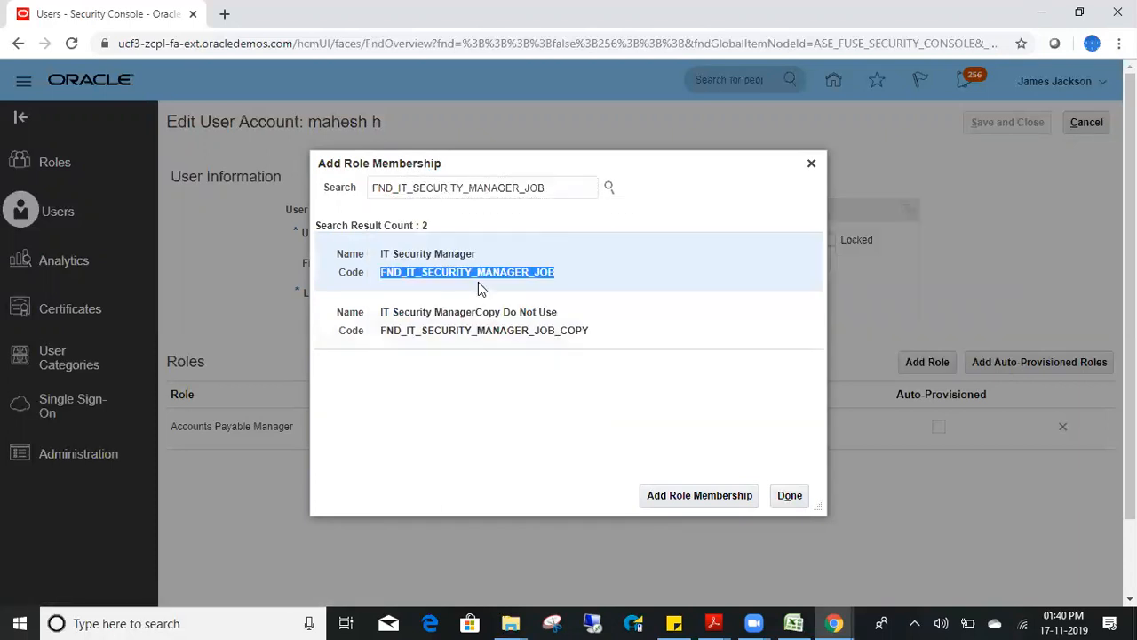
click(560, 240)
click(719, 495)
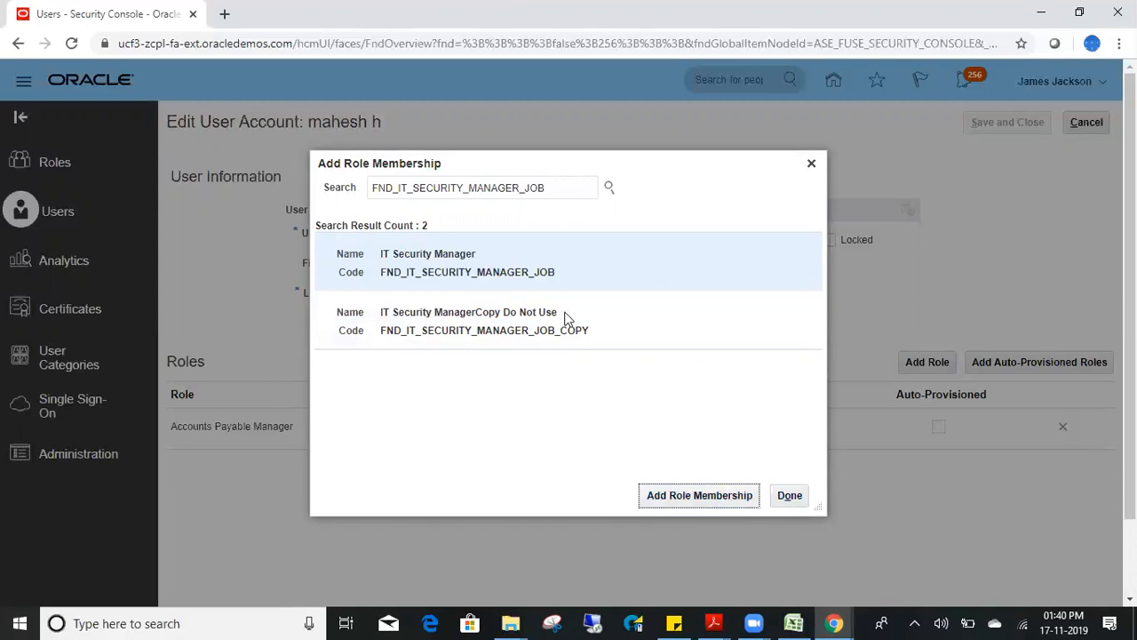
click(810, 163)
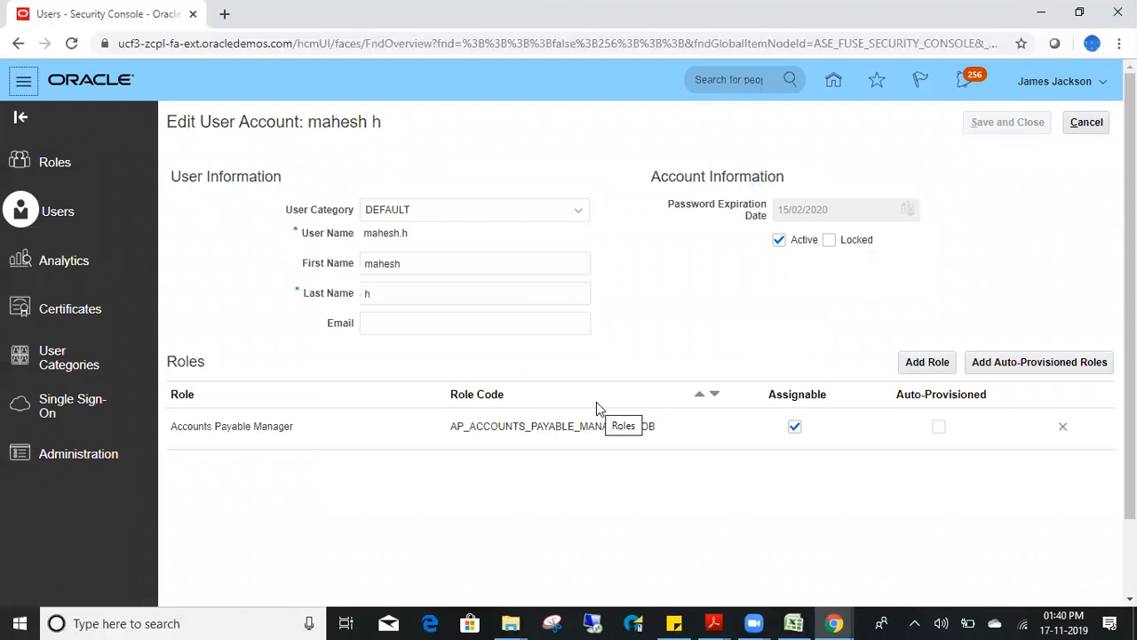
click(1086, 122)
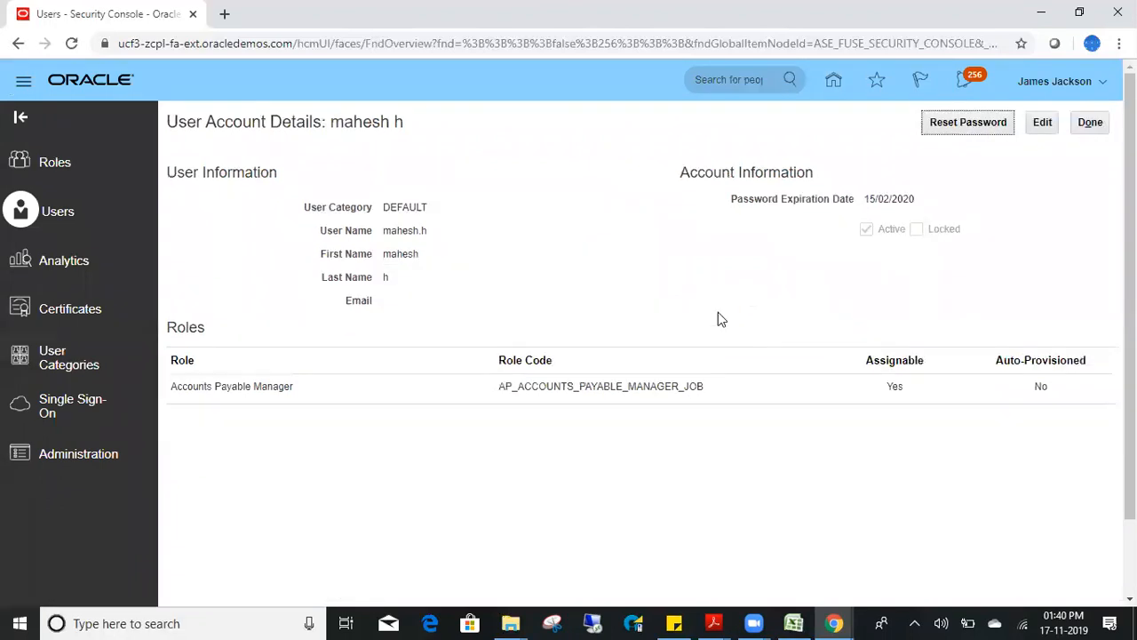
- Reopen the user account for editing and add the IT Security Manager role
click(1089, 125)
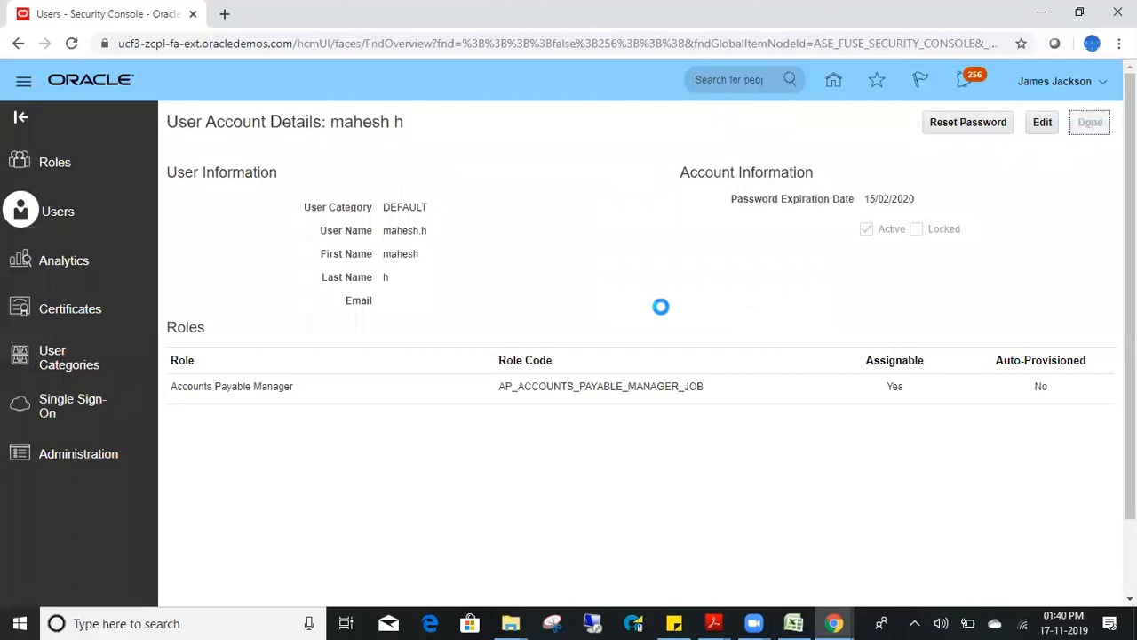
click(199, 374)
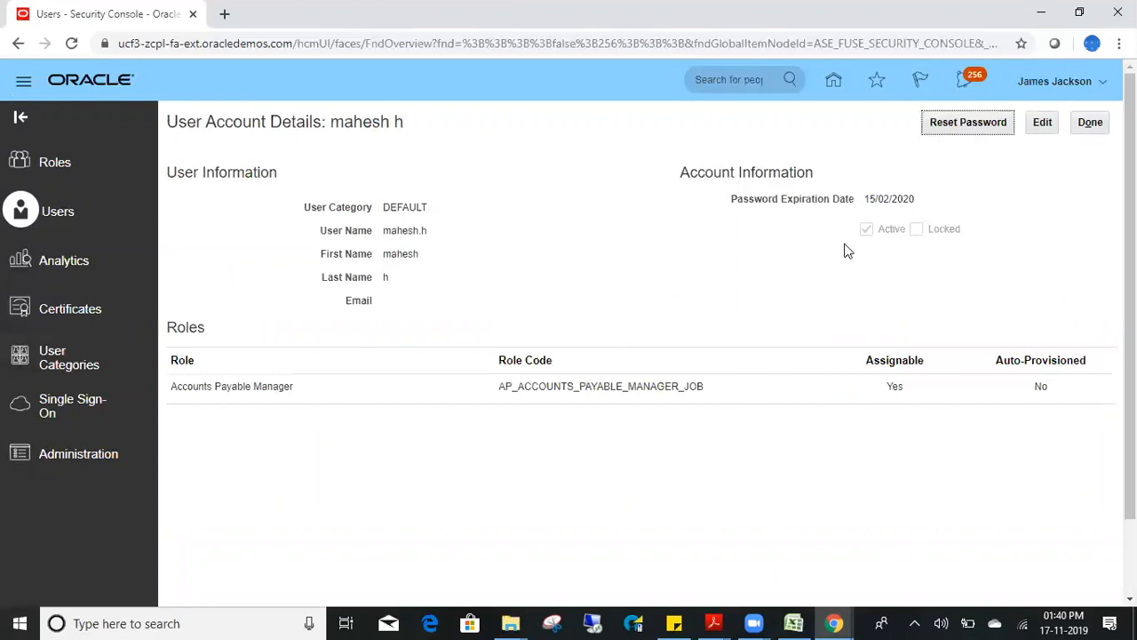
click(1050, 128)
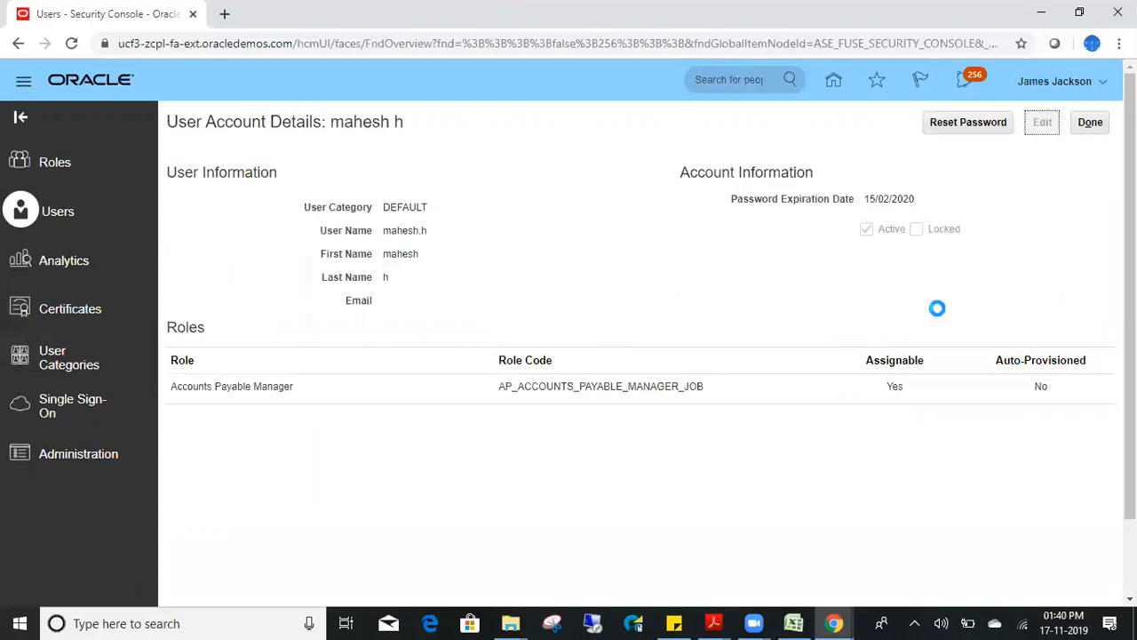
click(928, 364)
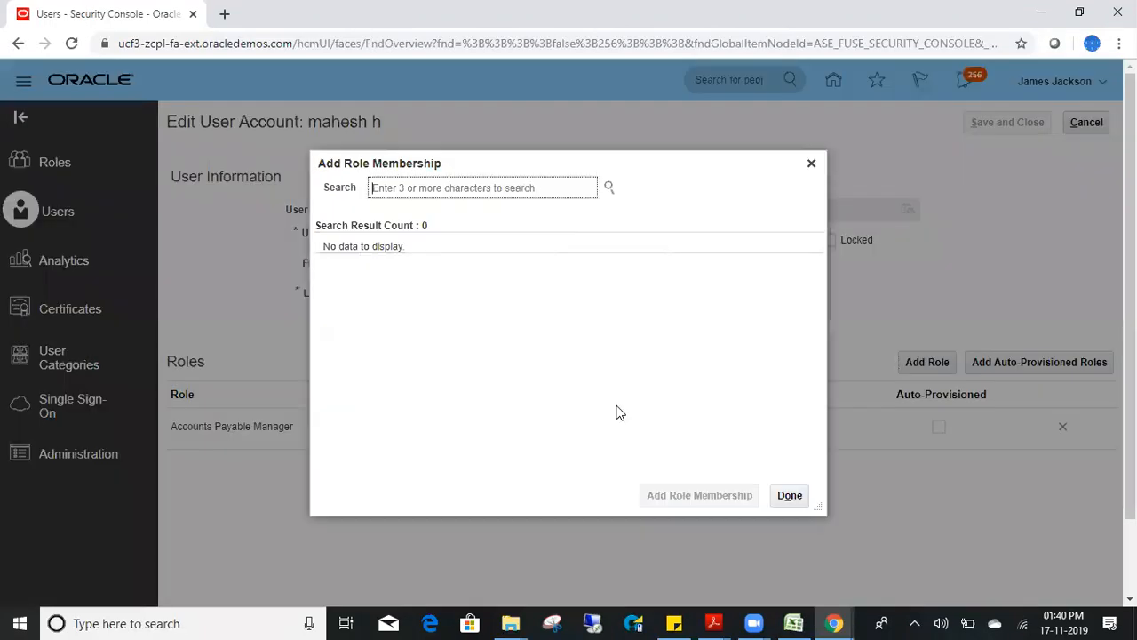
text(IT secu)
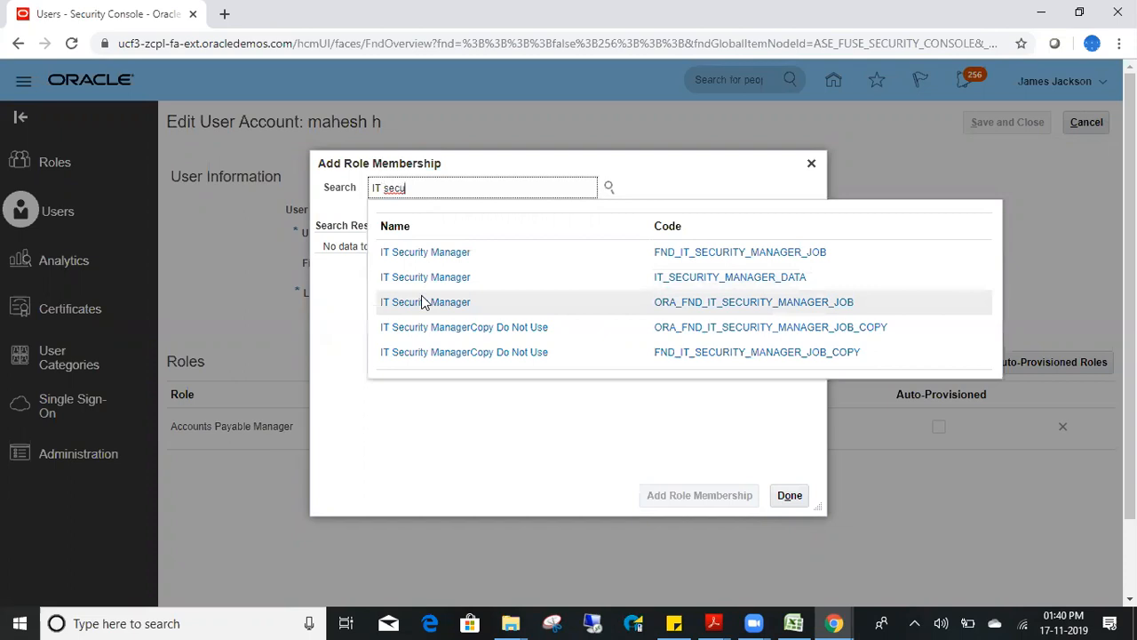
click(428, 281)
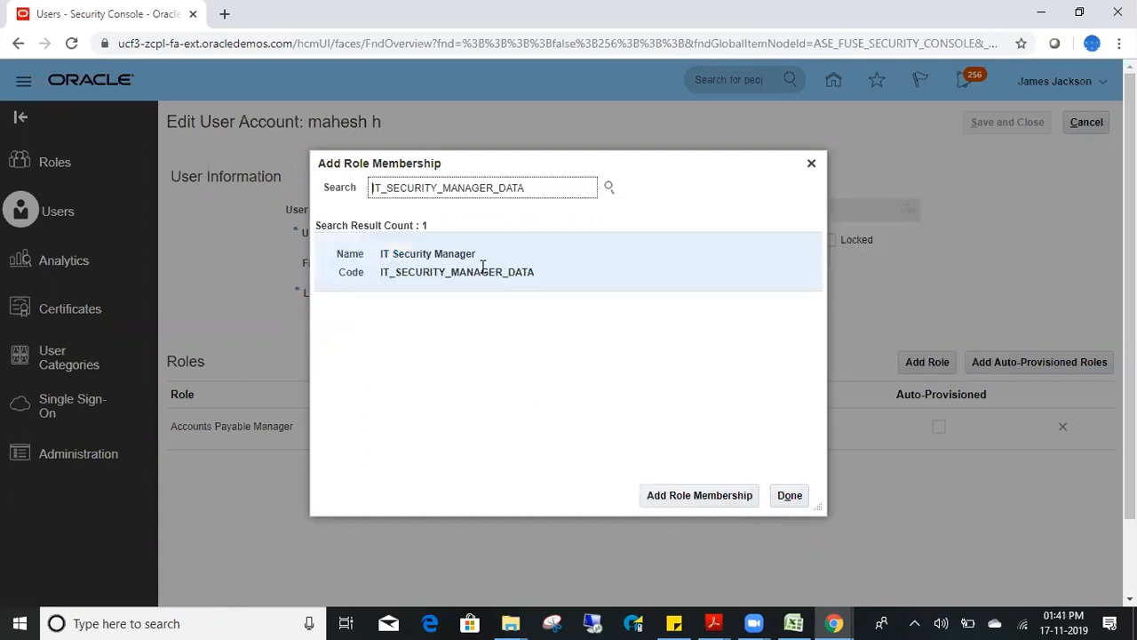
click(711, 503)
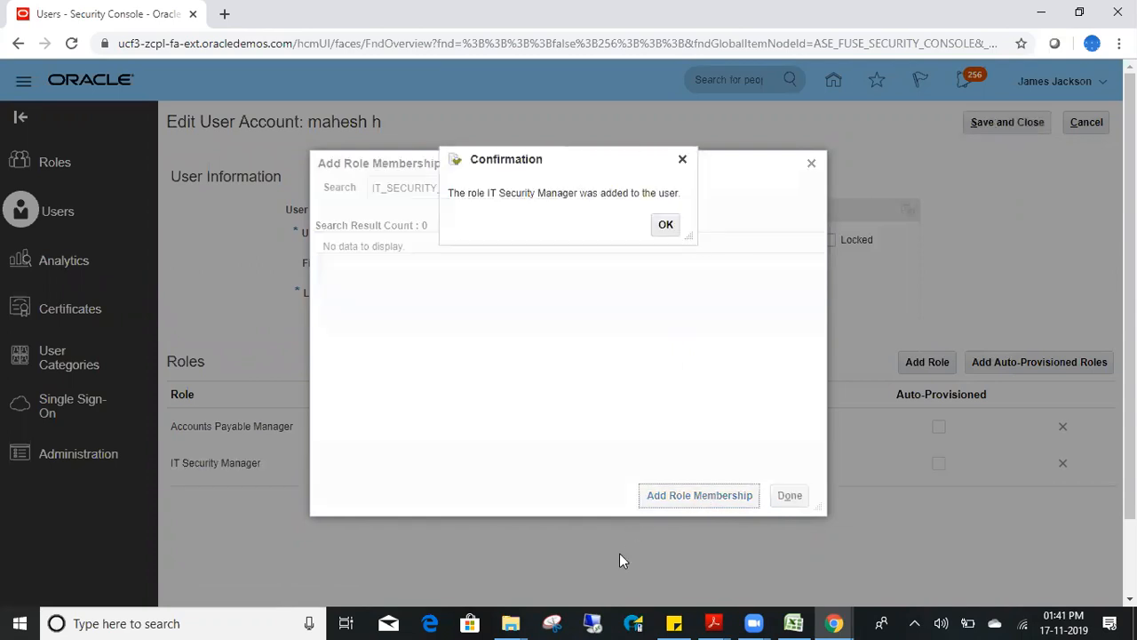
click(666, 225)
- Add the Application Implementation Administrator role to the user
double_click(502, 192)
text(Application)
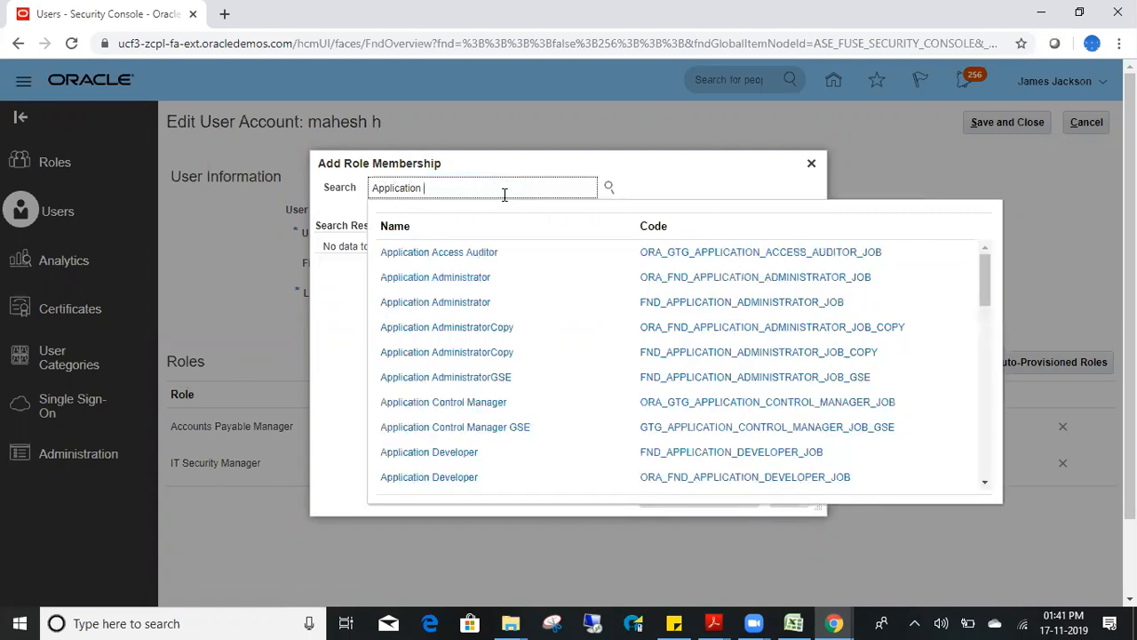
text(leme)
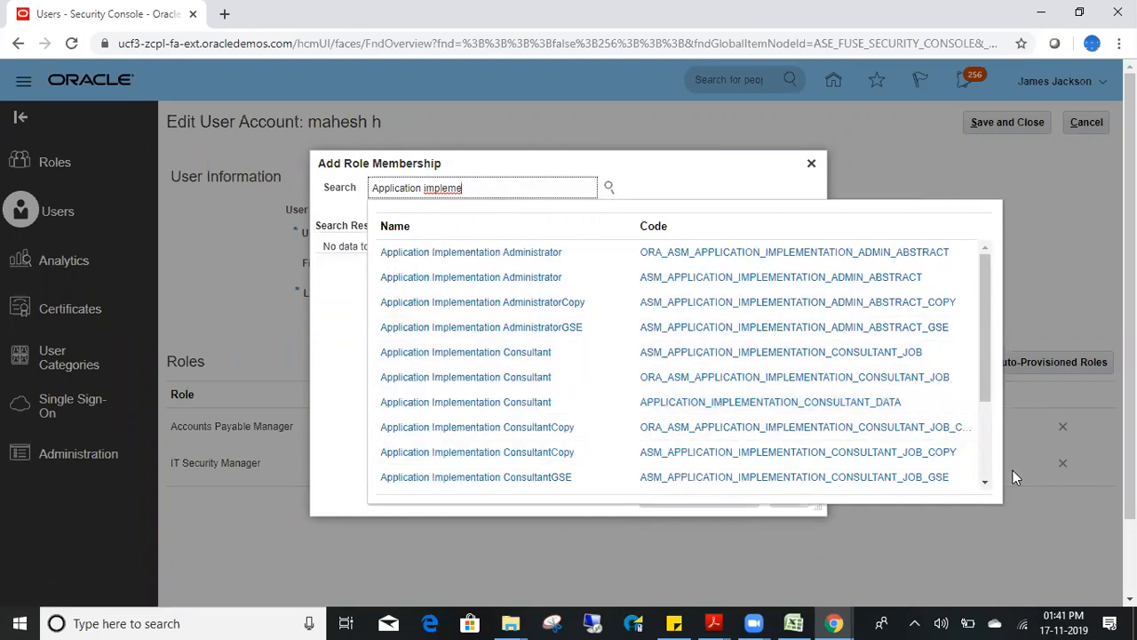
scroll(990, 473, down, 5)
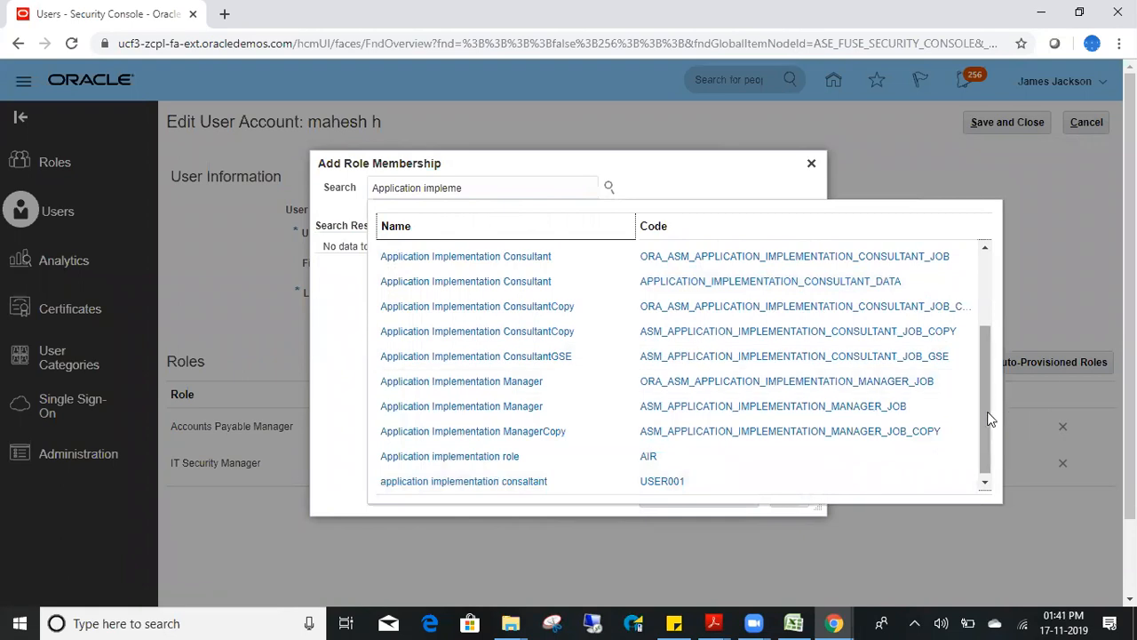
scroll(980, 388, up, 5)
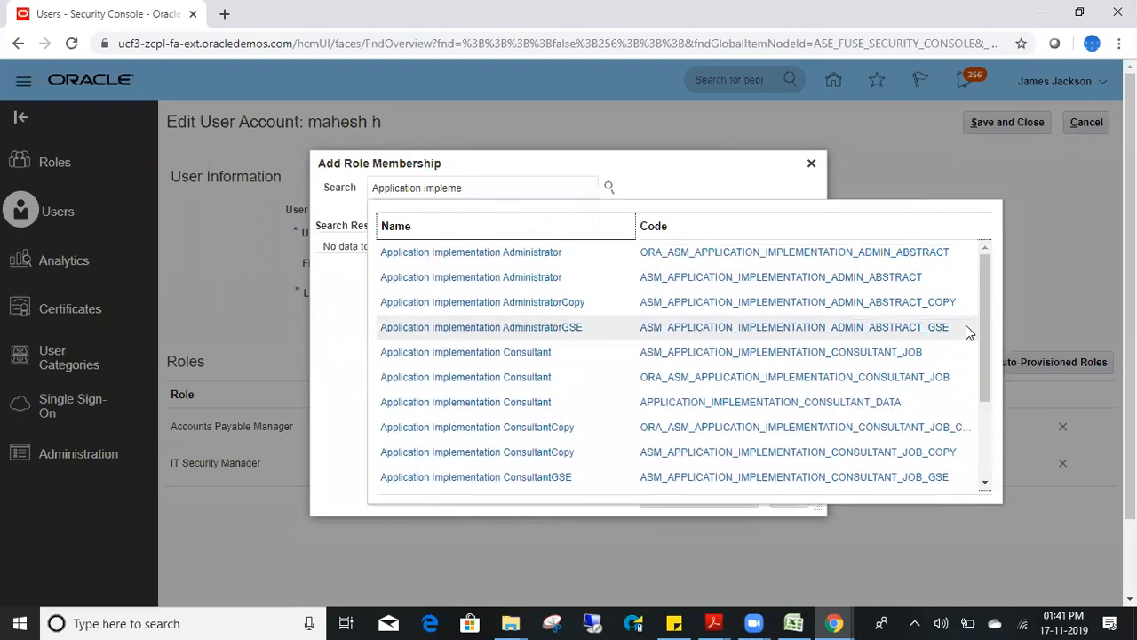
click(482, 256)
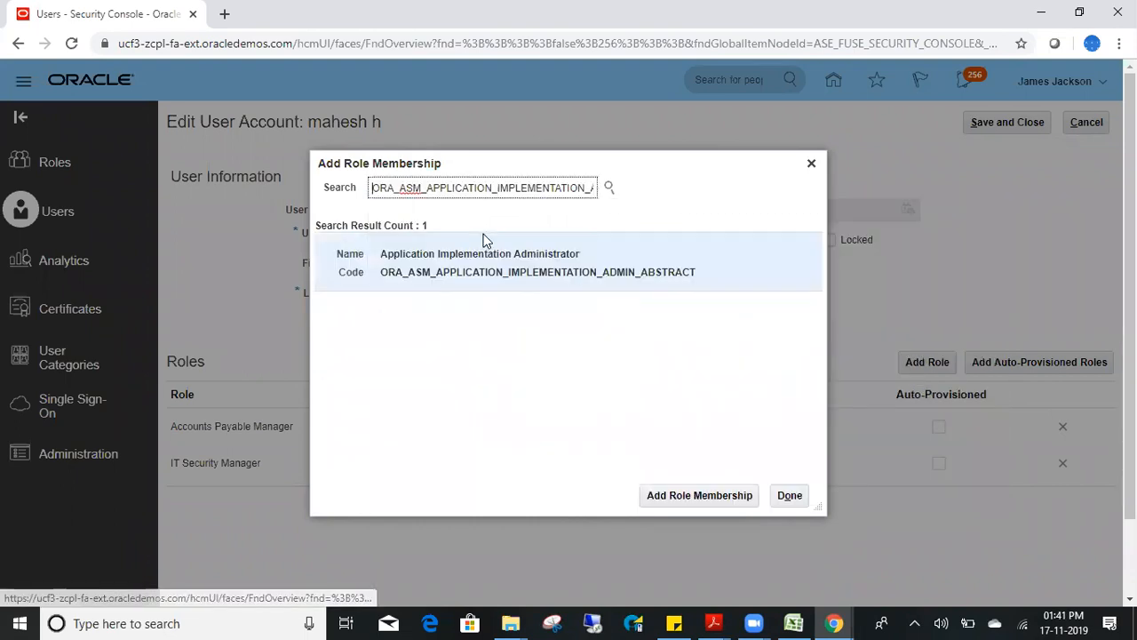
click(517, 280)
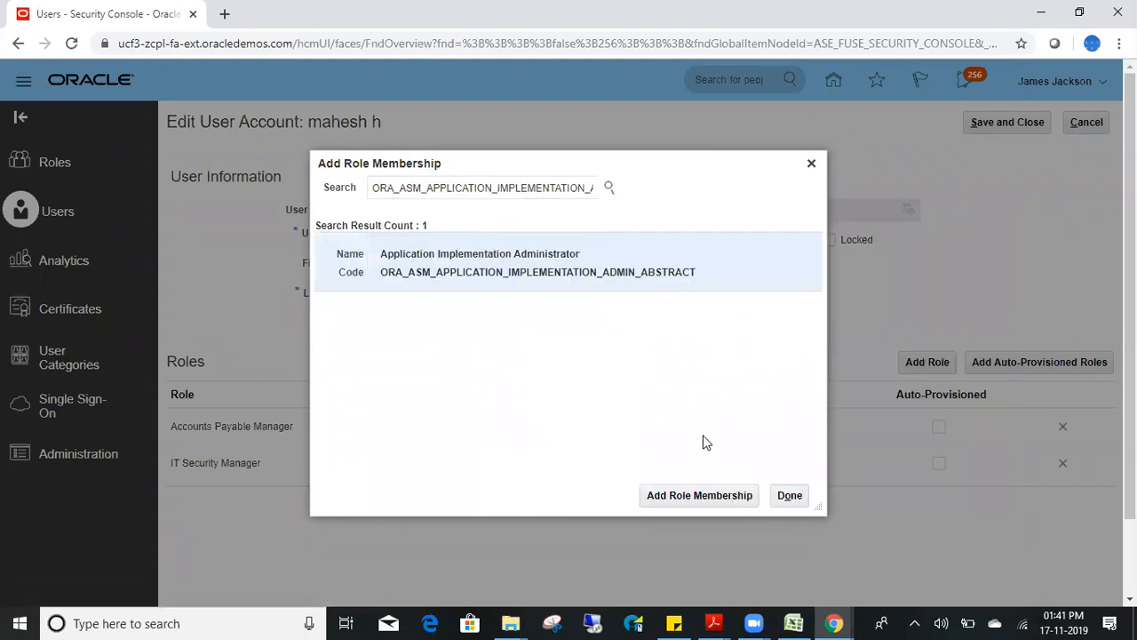
click(709, 501)
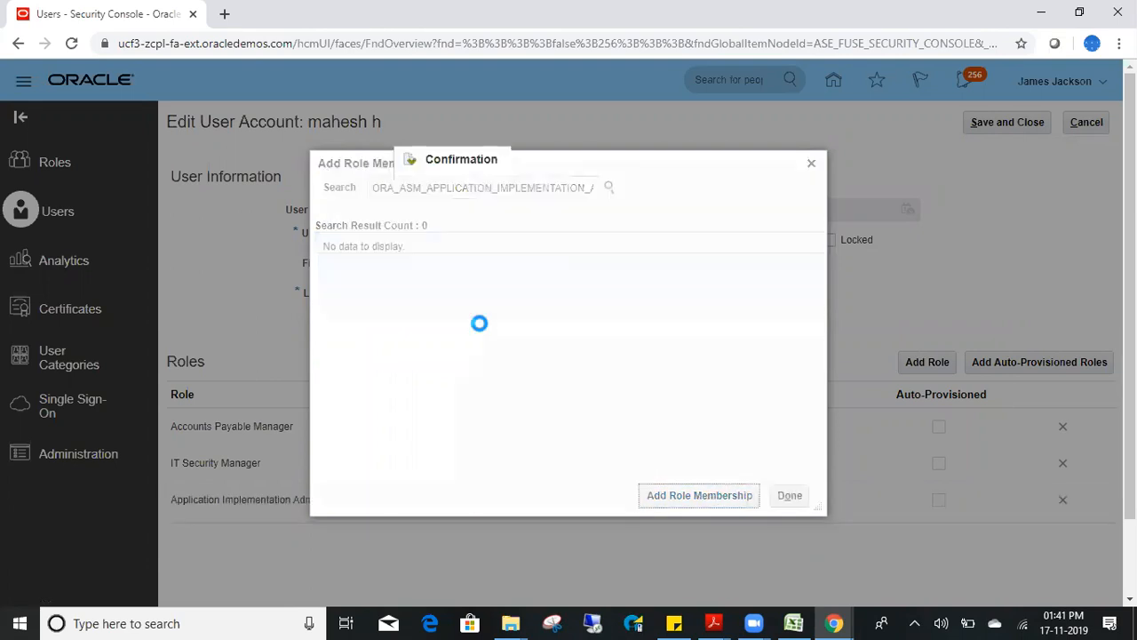
click(713, 227)
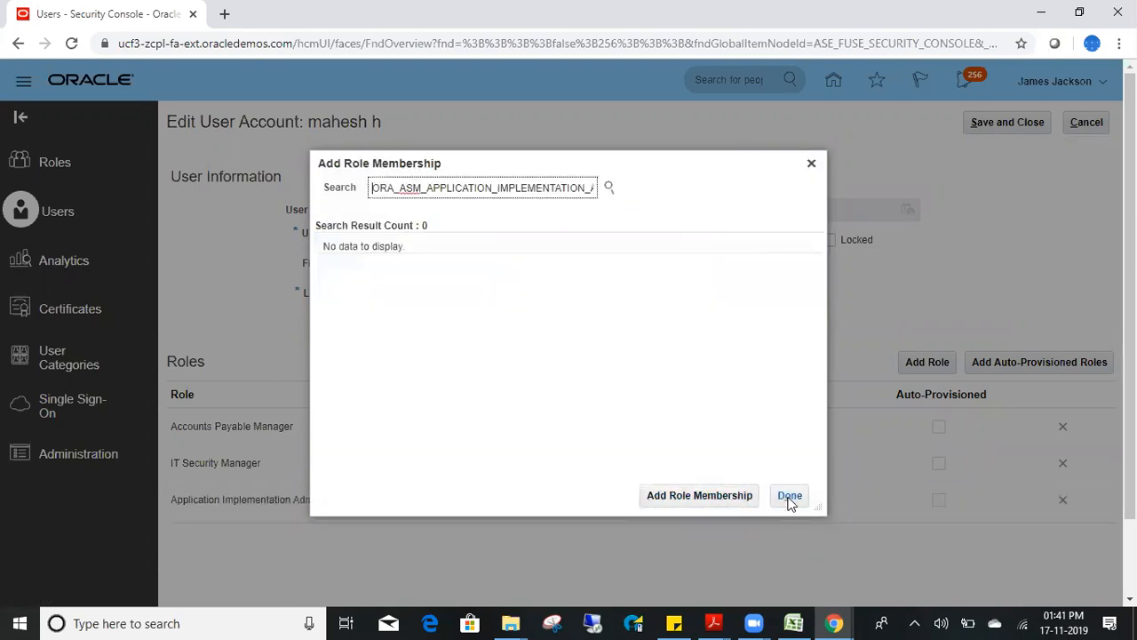
- Finish adding roles, then save and close the user account
click(793, 500)
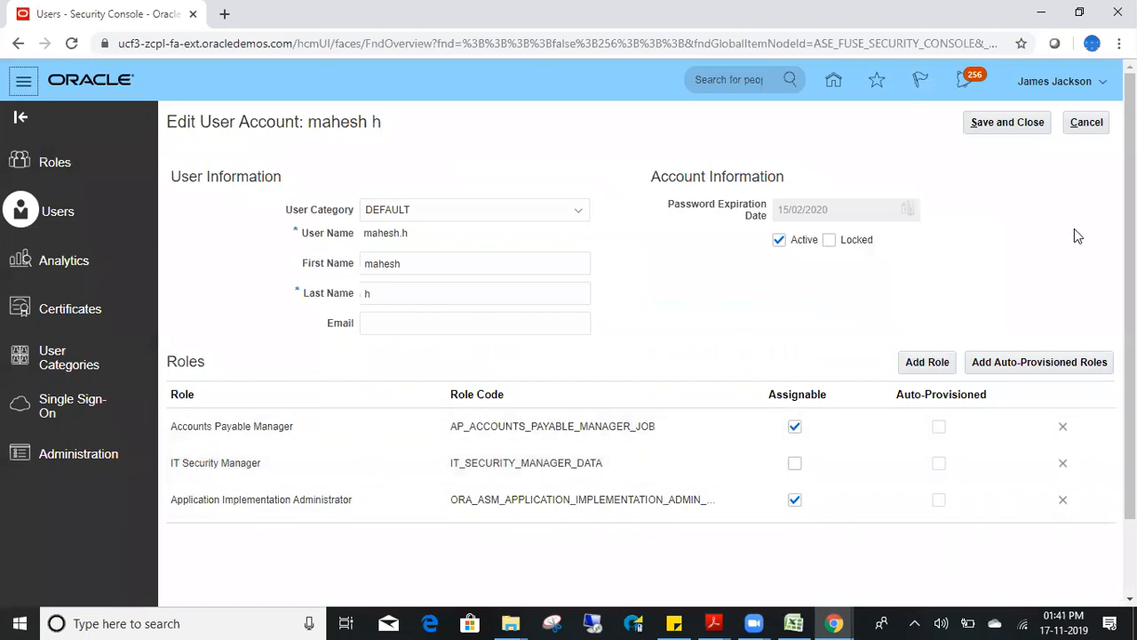
click(1007, 125)
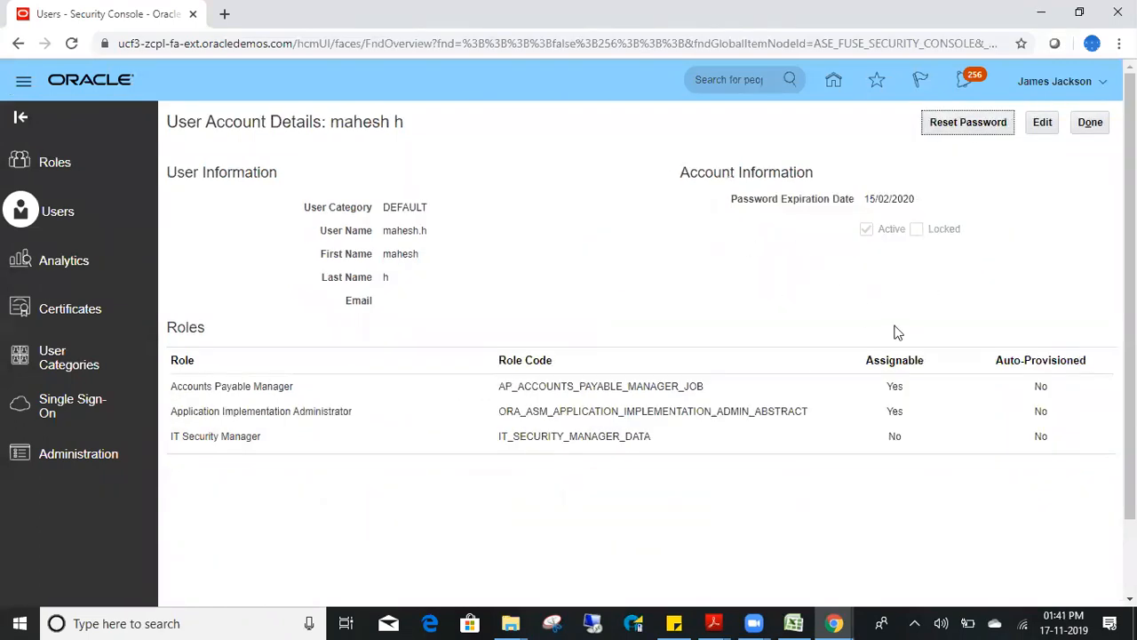
click(1091, 124)
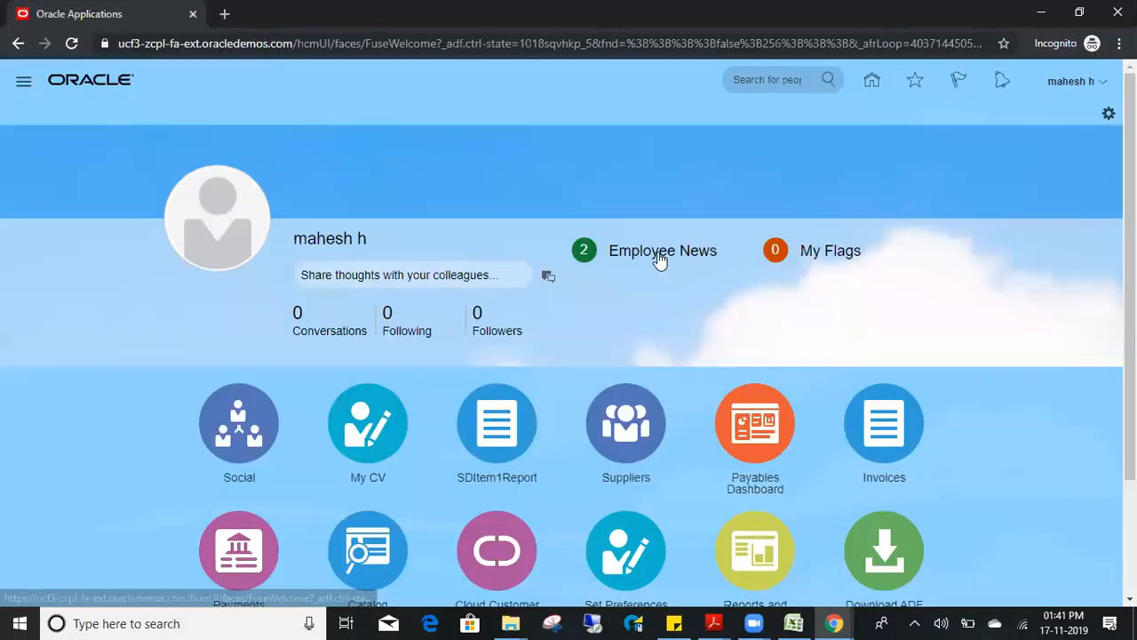
- Go to the home page and sign out of the application
click(865, 89)
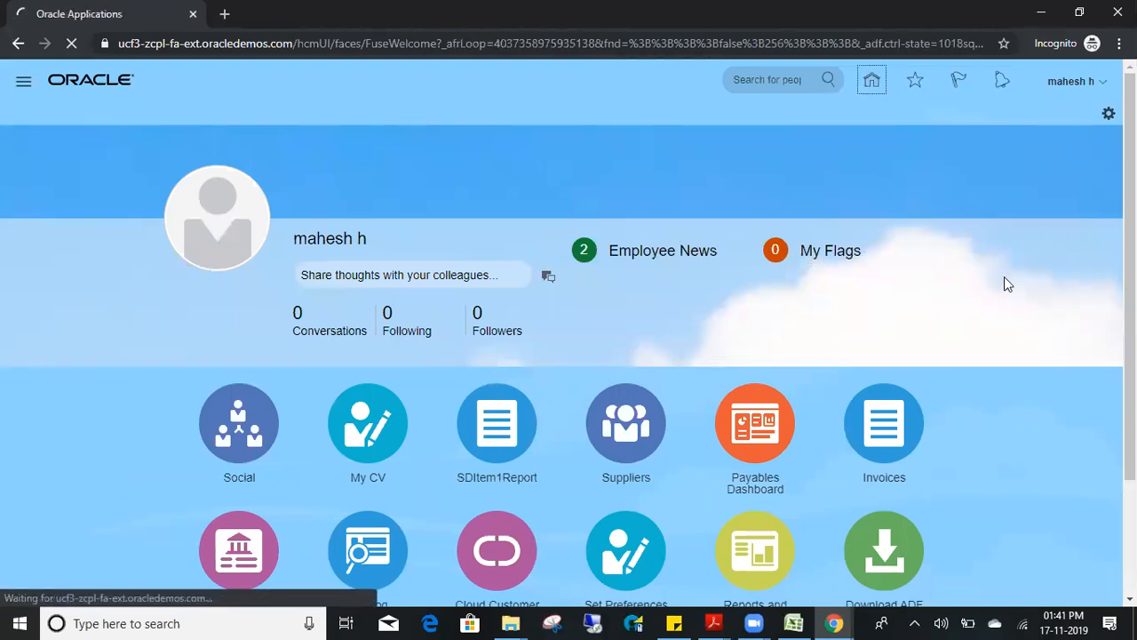
scroll(569, 355, down, 2)
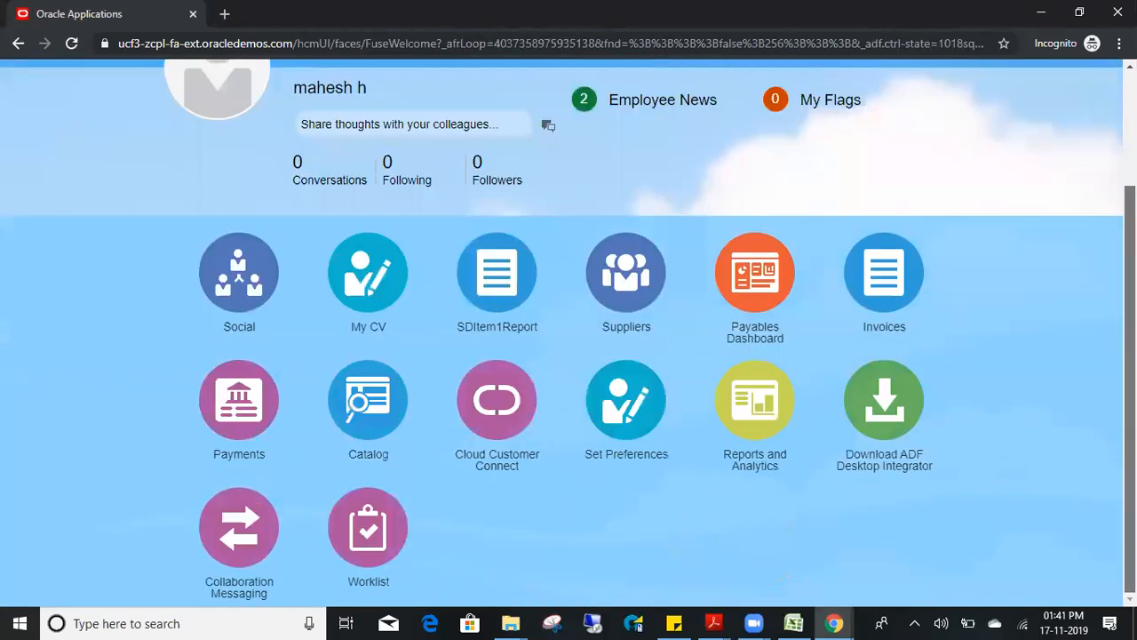
scroll(569, 355, up, 3)
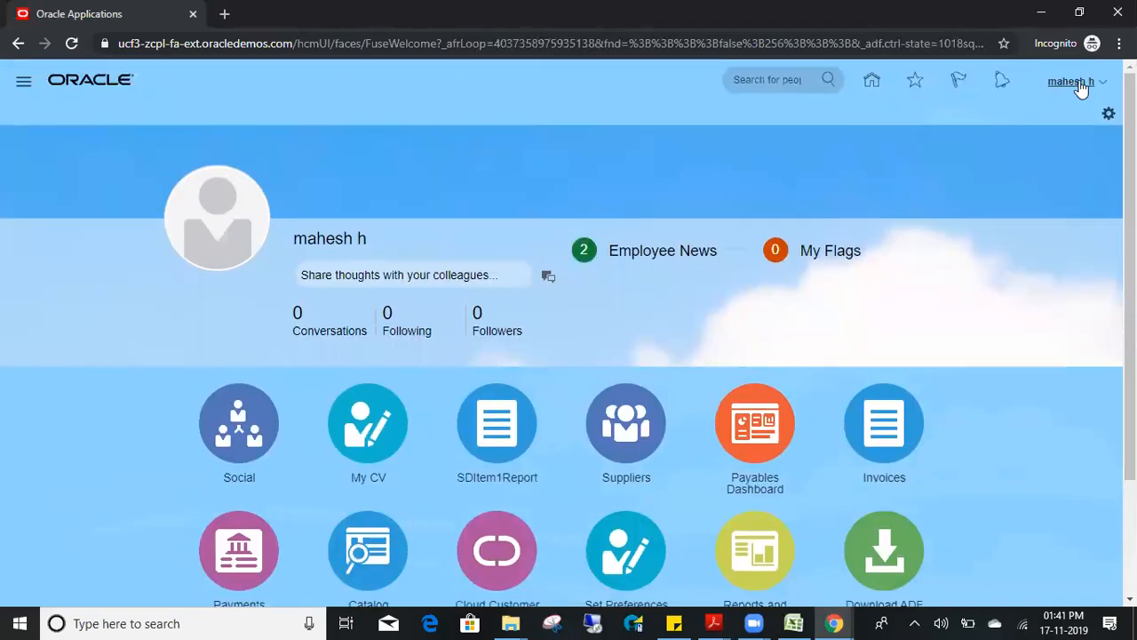
click(1075, 81)
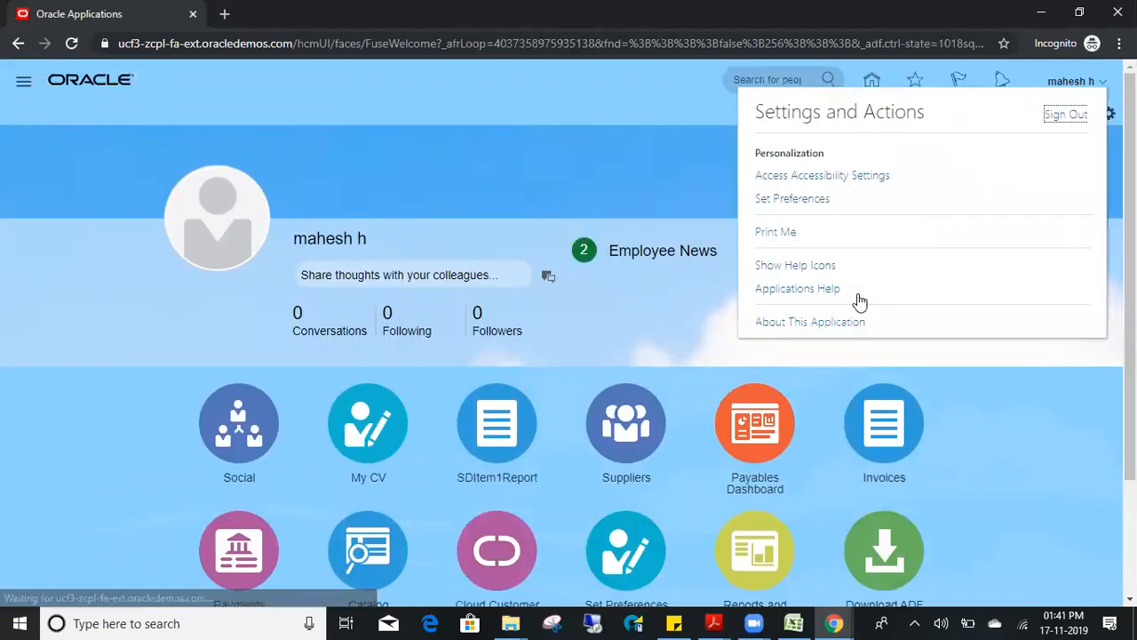
click(1066, 117)
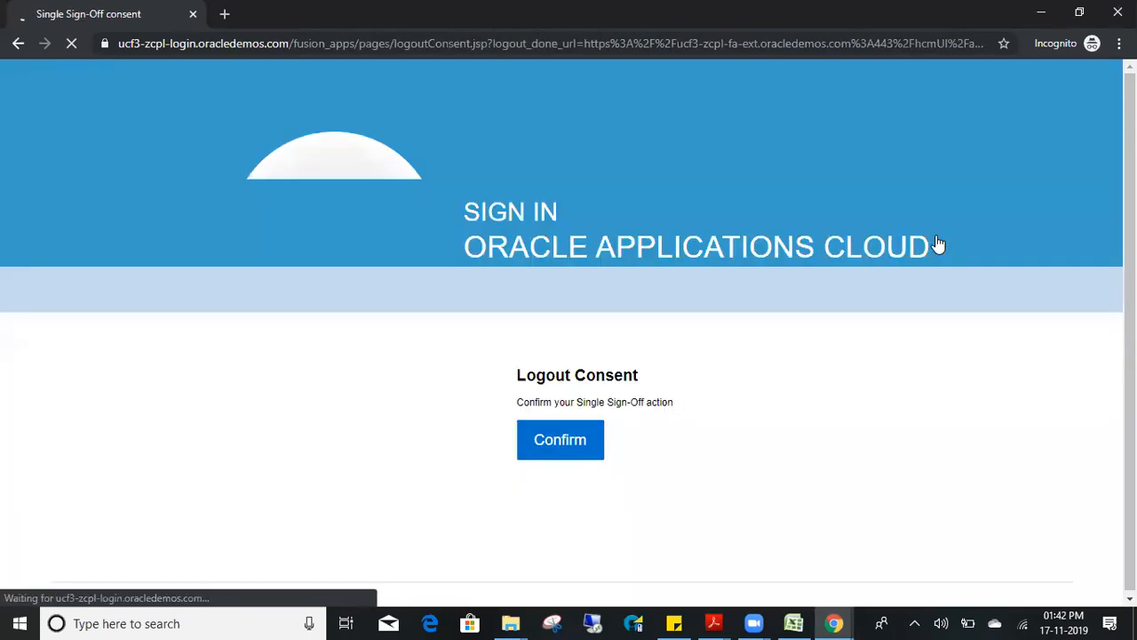
click(537, 435)
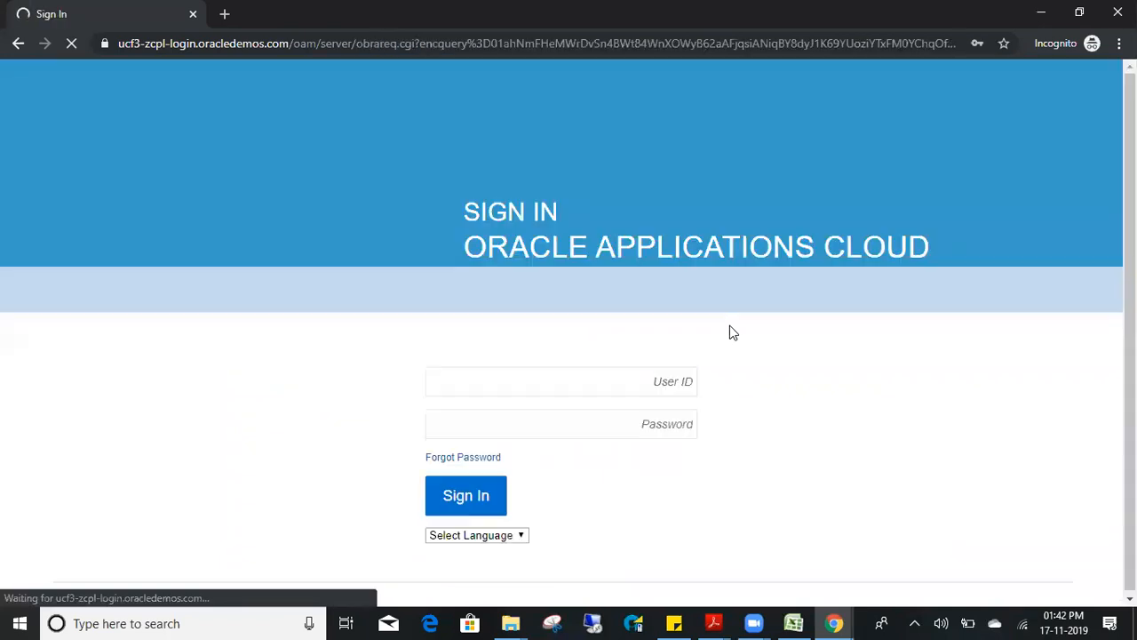
- Sign in as the new user with the pasted user ID and their password
click(539, 389)
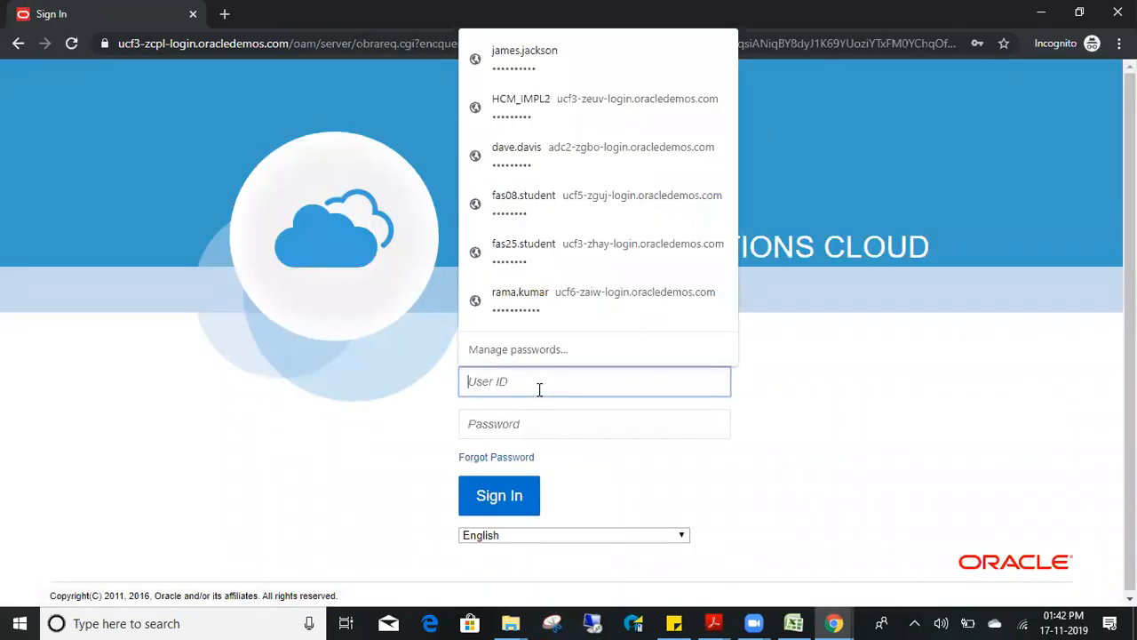
key(ctrl+v)
key(Tab)
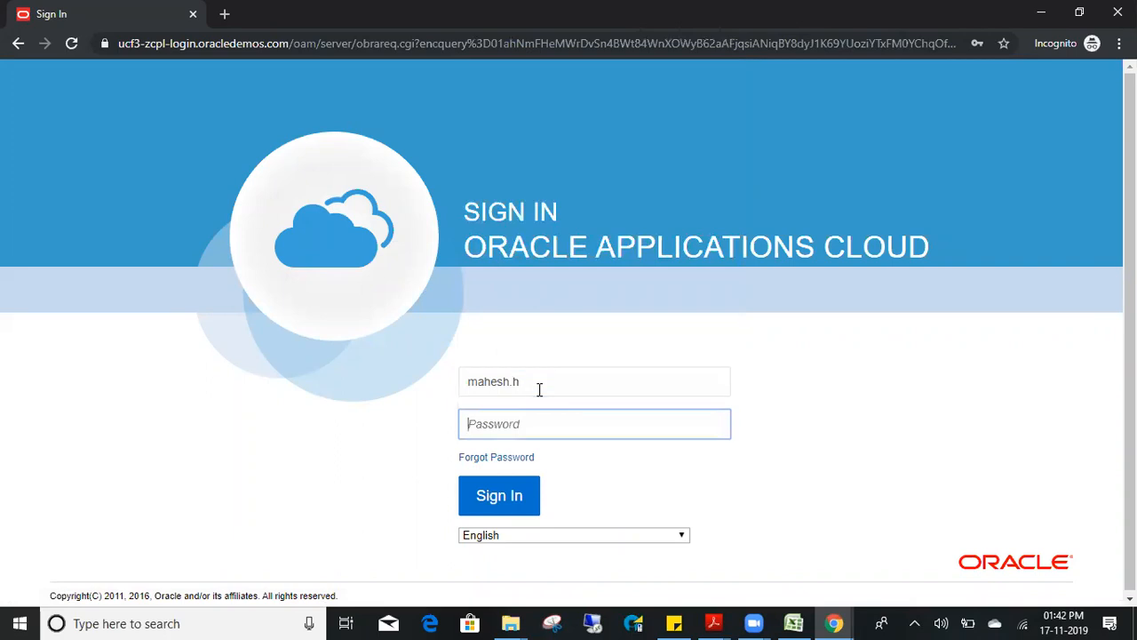
text(*********)
key(Return)
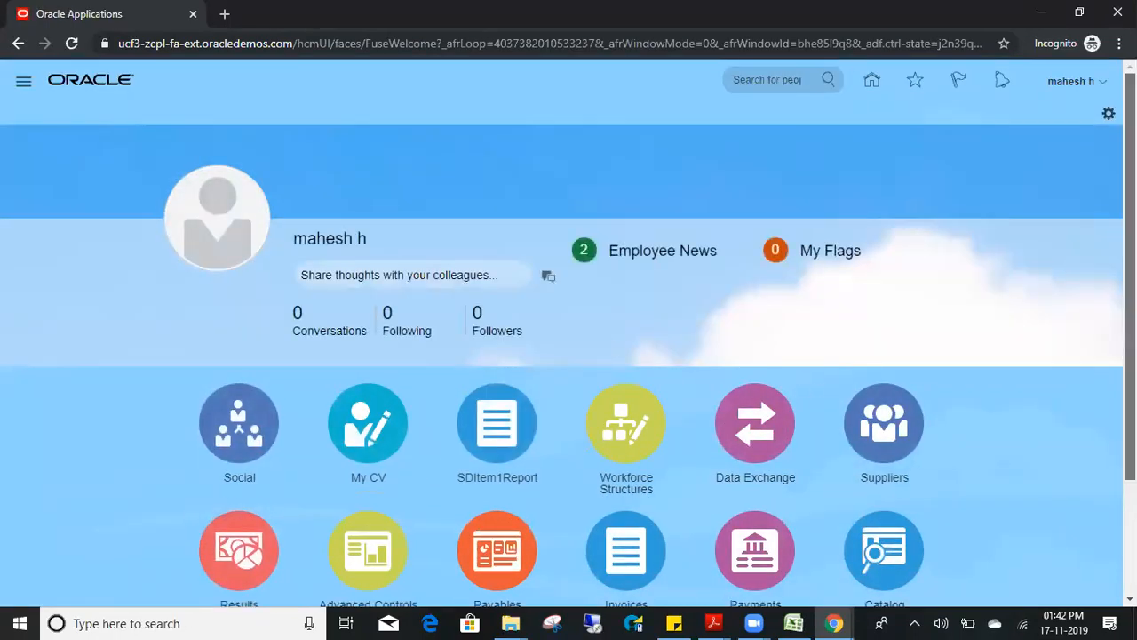
- Check the Tools apps and user menu, then switch to the Security Console window
scroll(695, 427, down, 2)
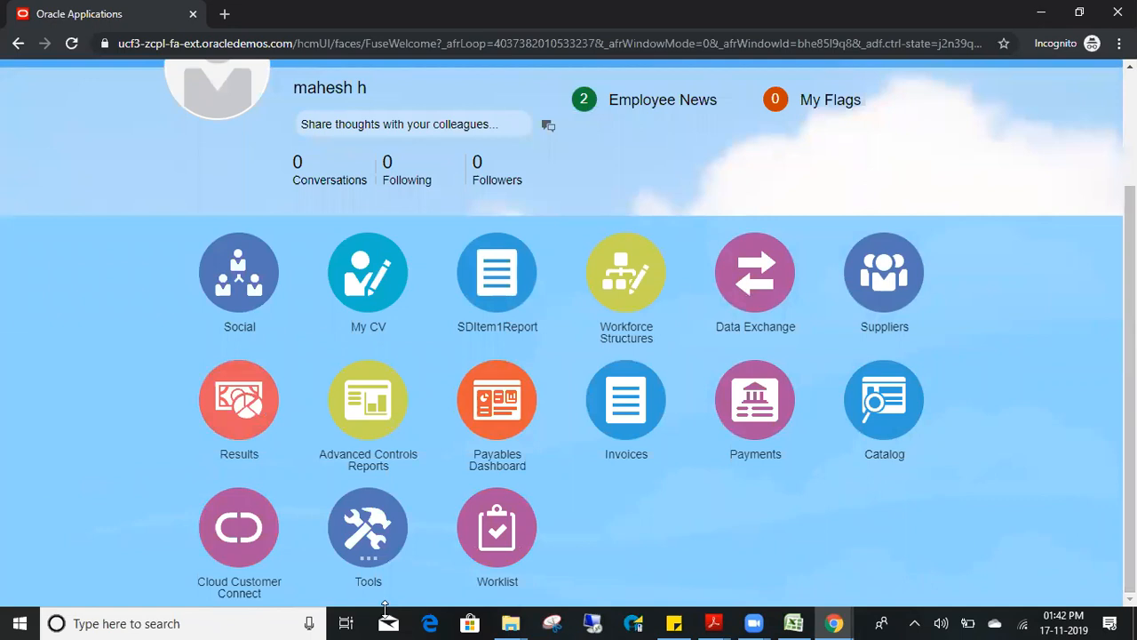
click(368, 524)
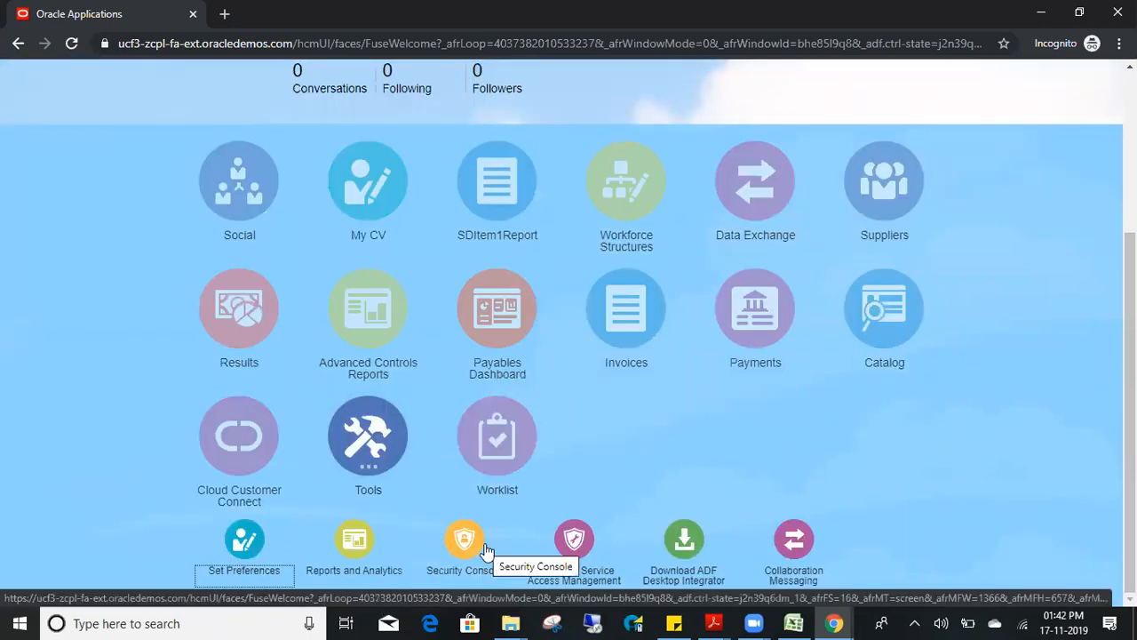
scroll(1128, 382, up, 3)
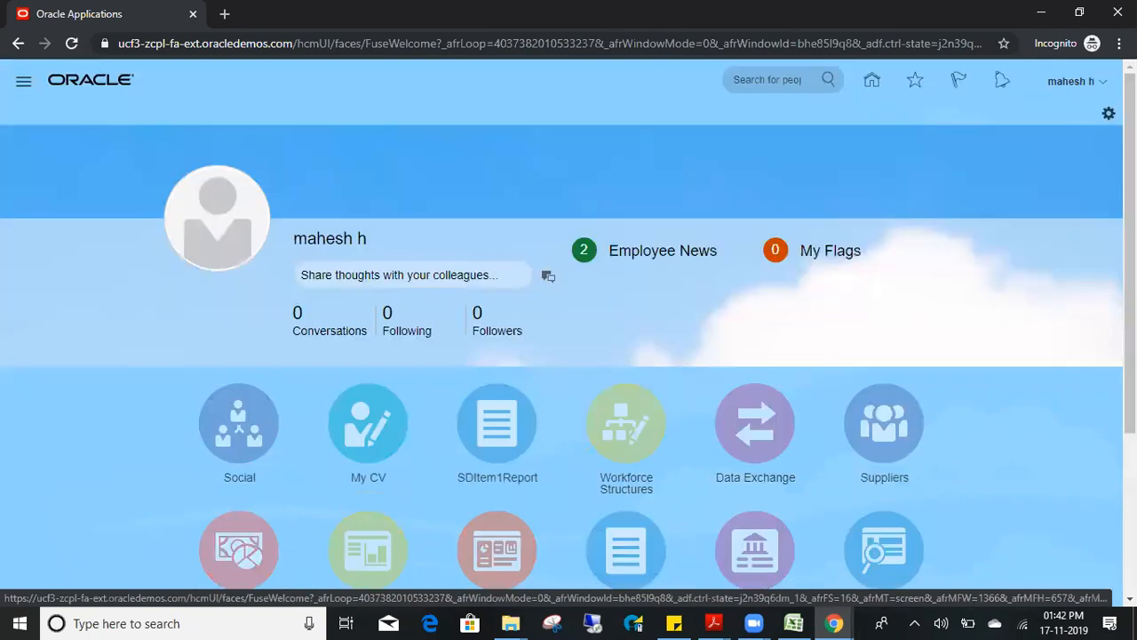
click(1099, 89)
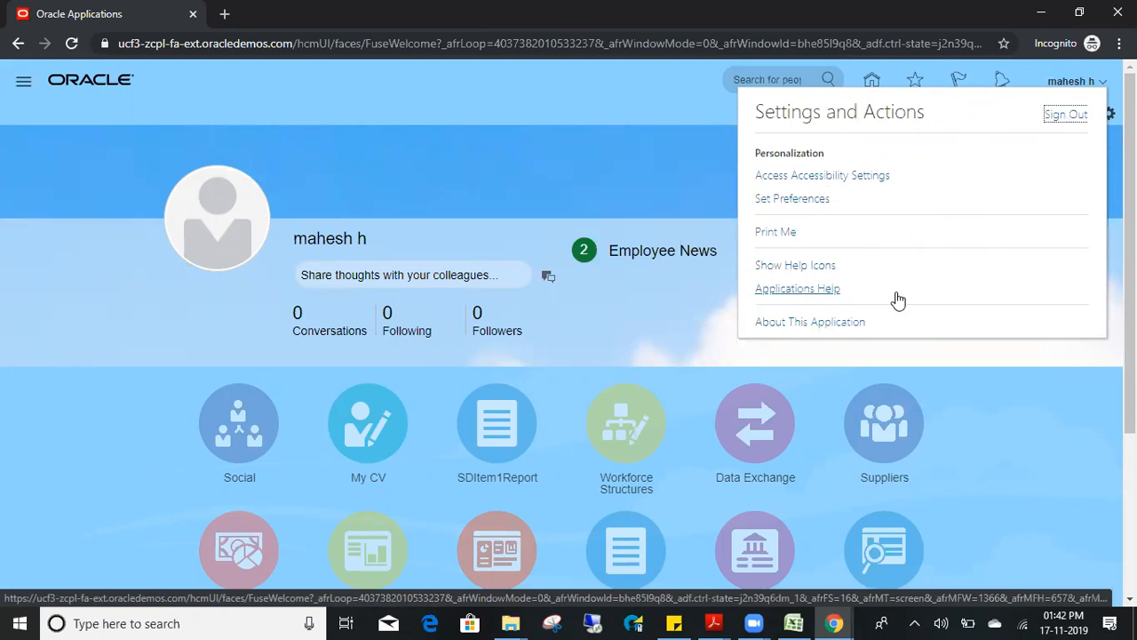
key(alt+Tab)
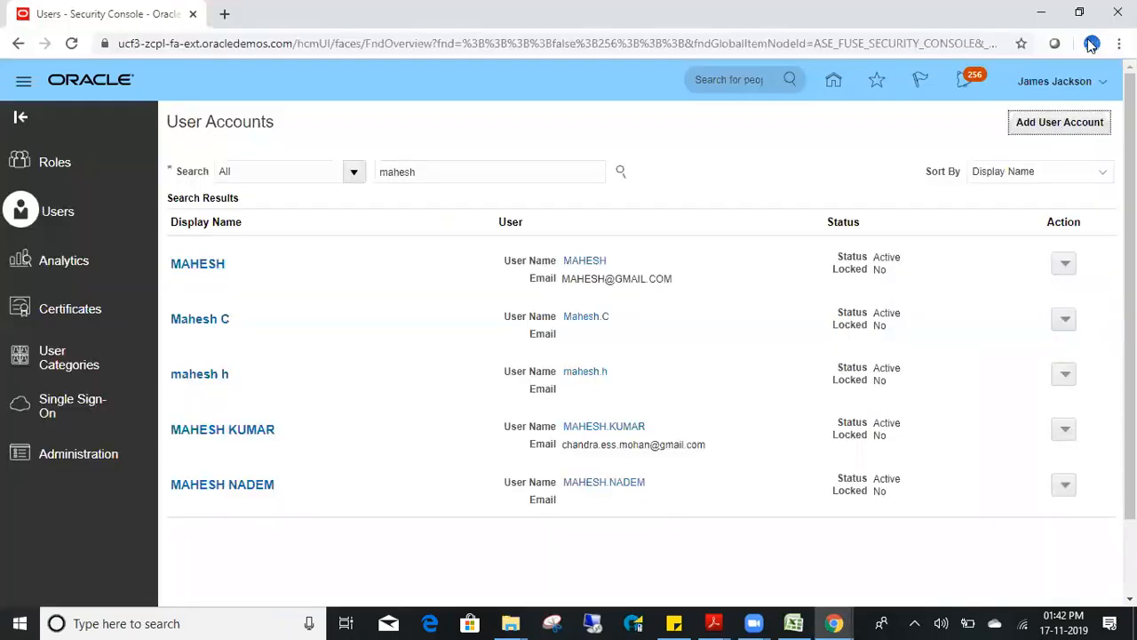
- Return home and choose Setup and Maintenance from the Settings and Actions menu
click(1096, 85)
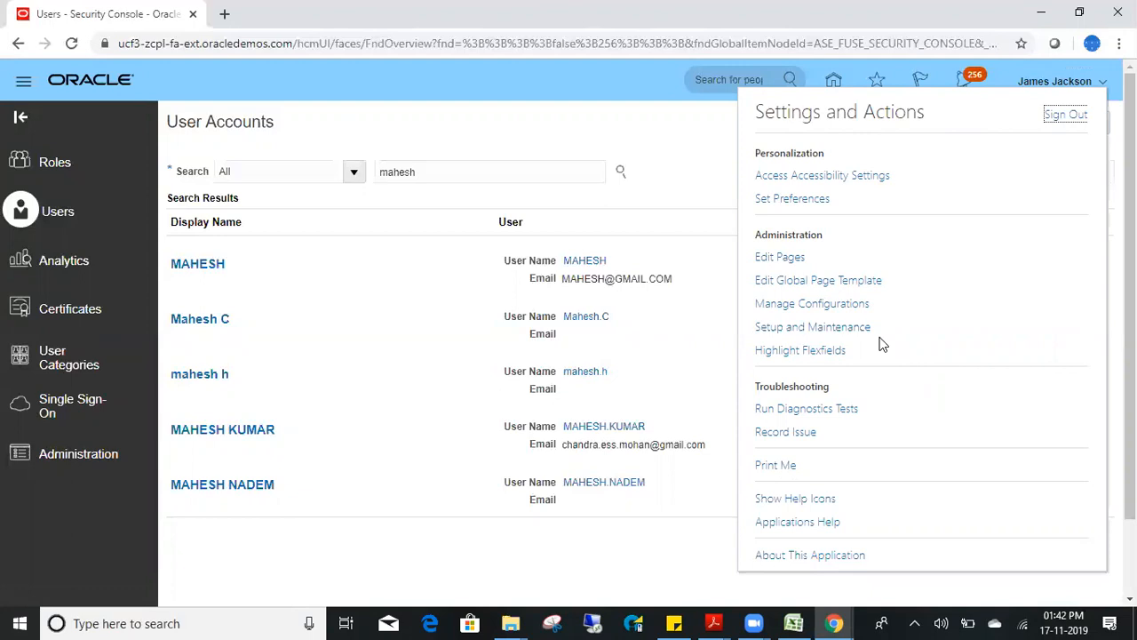
click(833, 80)
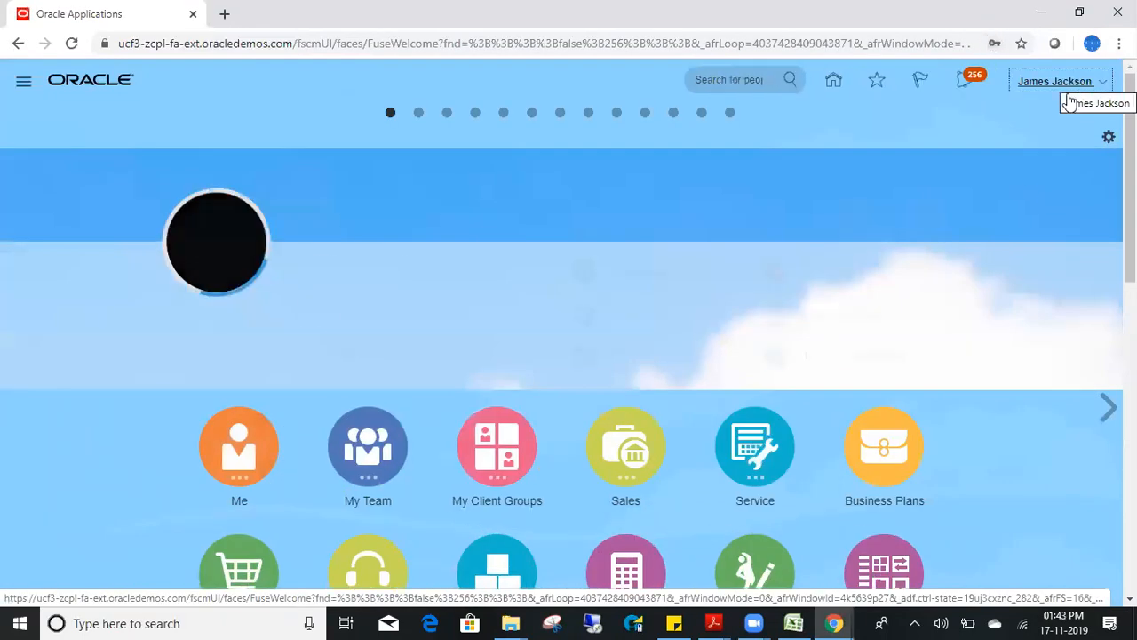
click(1064, 87)
click(804, 328)
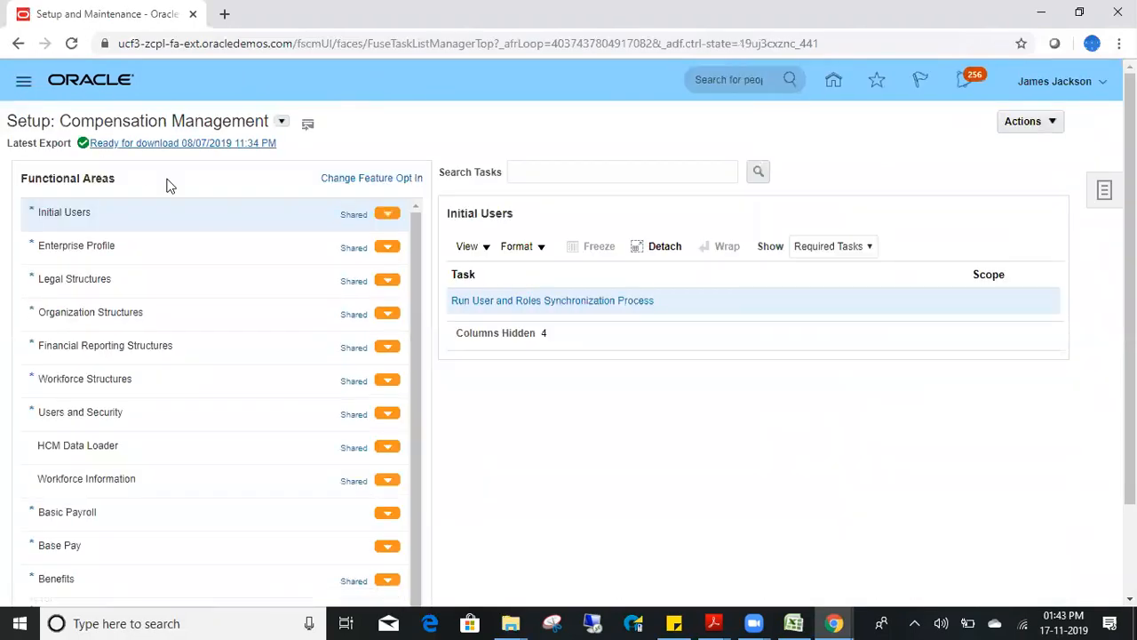
- Search the setup tasks for 'Ma' and open the Manage Users task
click(1104, 190)
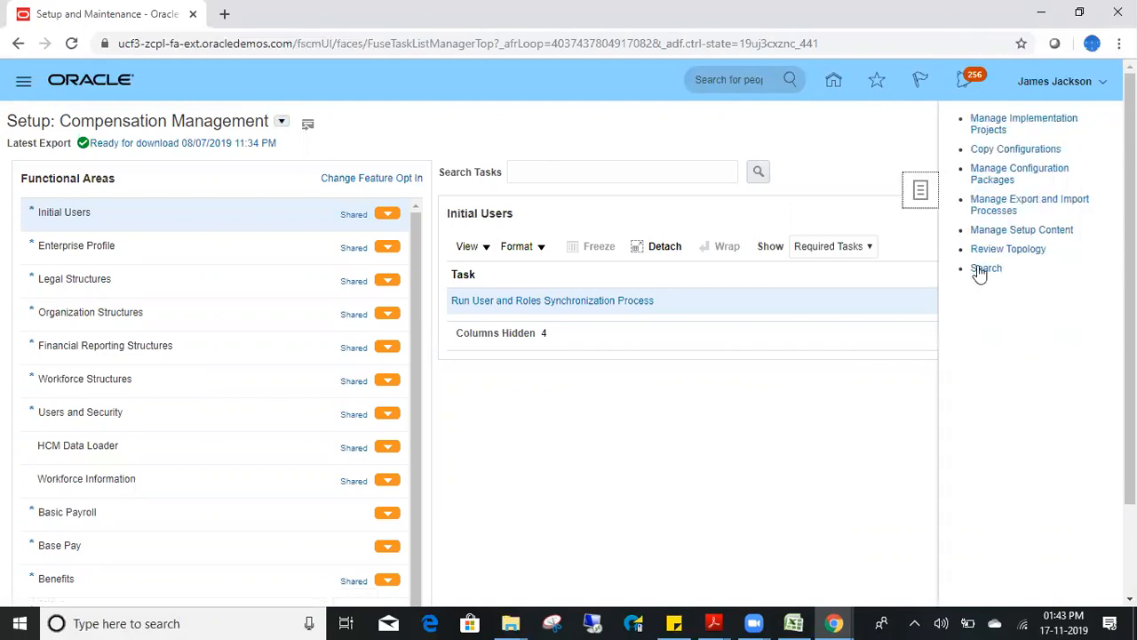
click(988, 268)
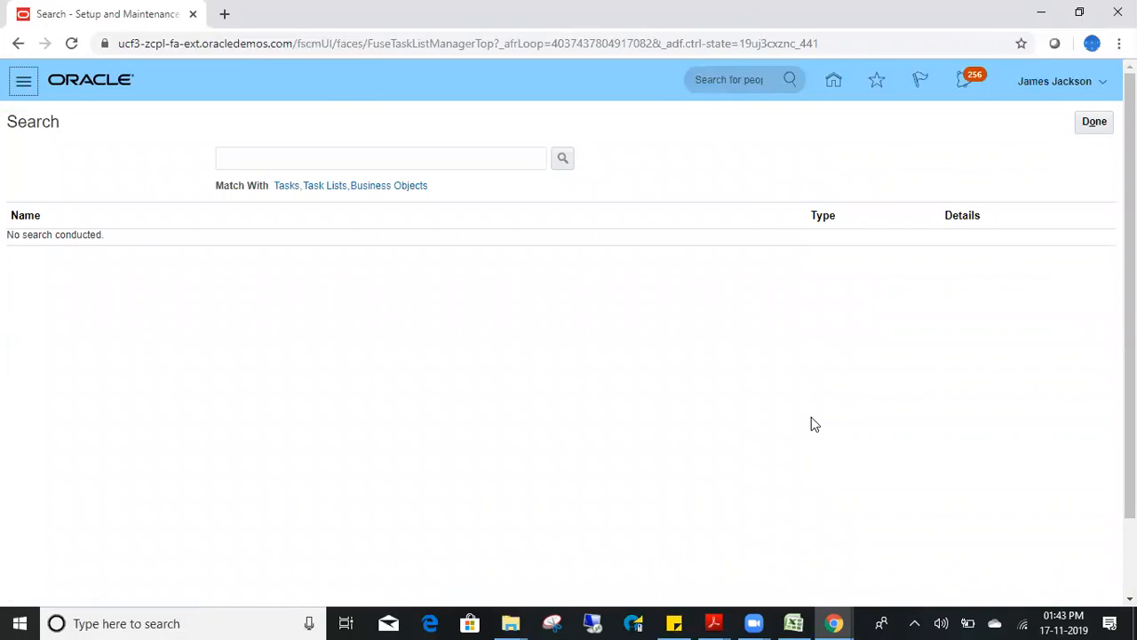
click(475, 157)
text(Manage User)
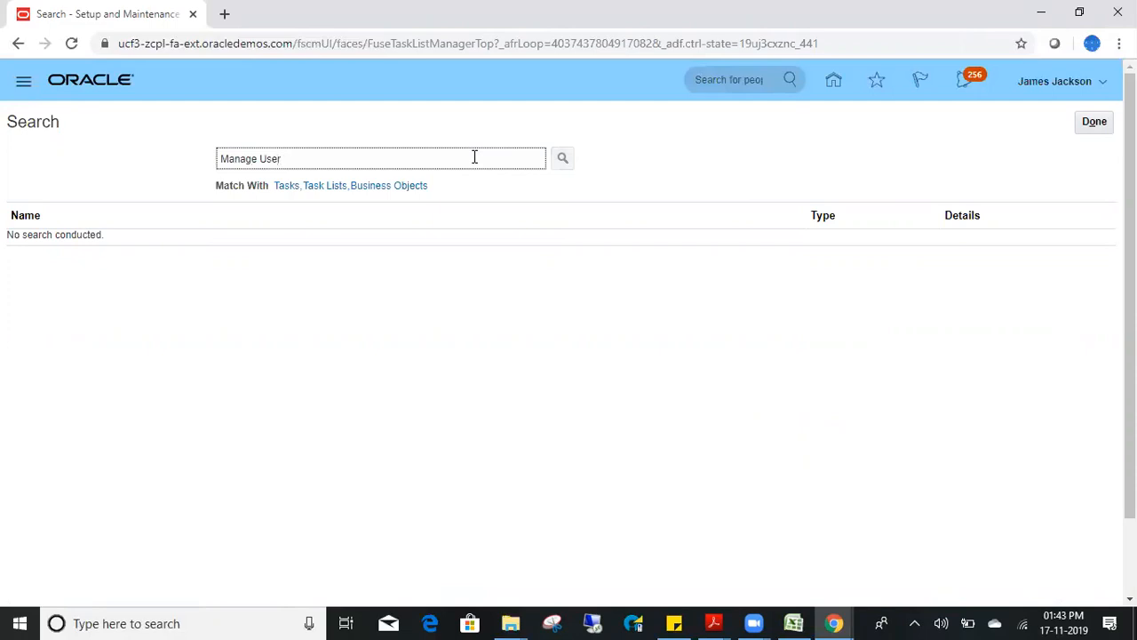
key(Return)
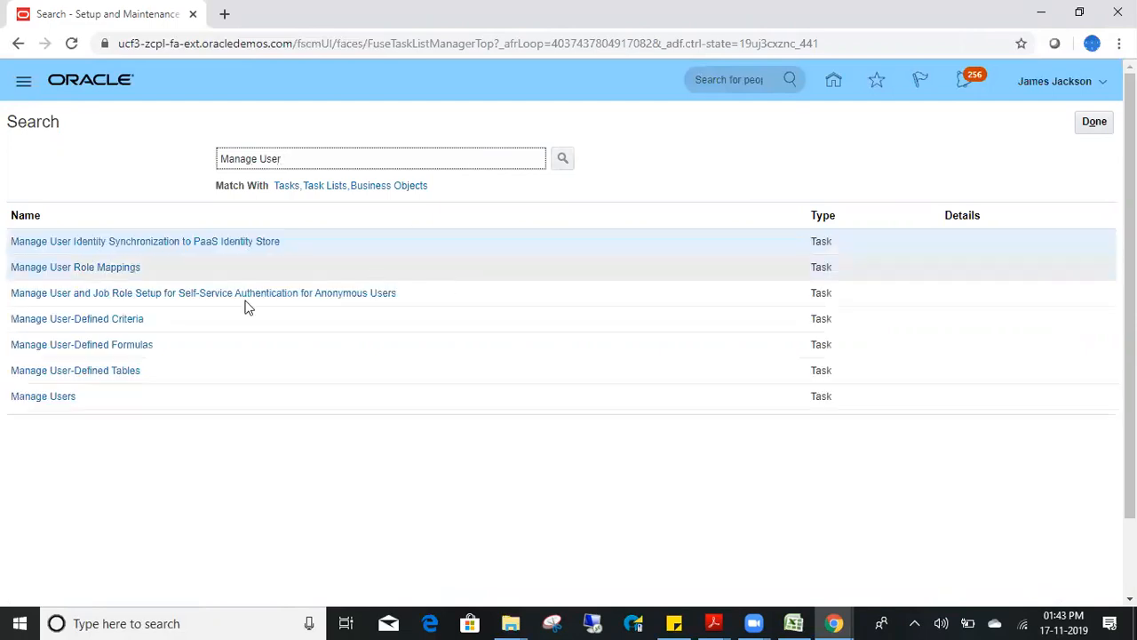
click(64, 401)
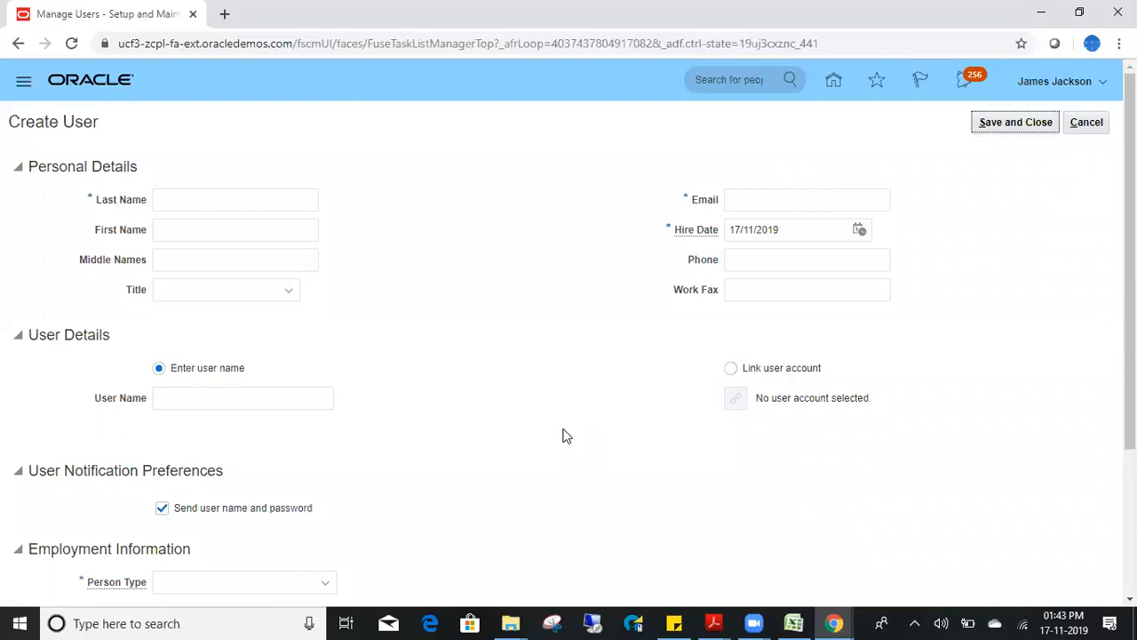
- Enter the new user's name and e-mail address, leaving hire date 17/11/2019
click(184, 201)
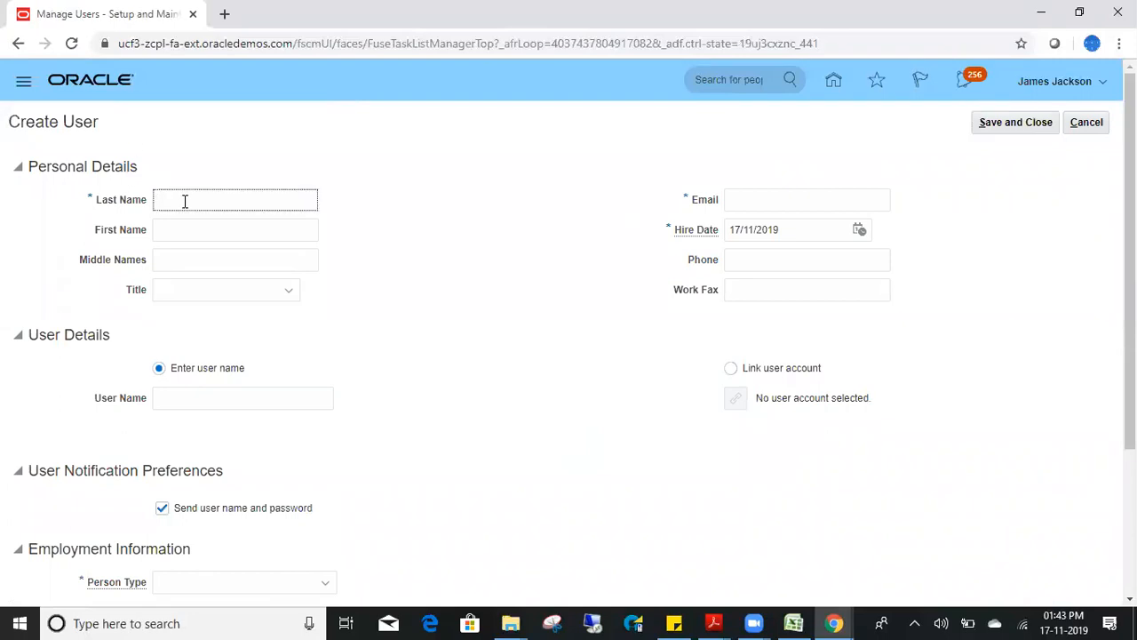
text(mahesh)
key(Tab)
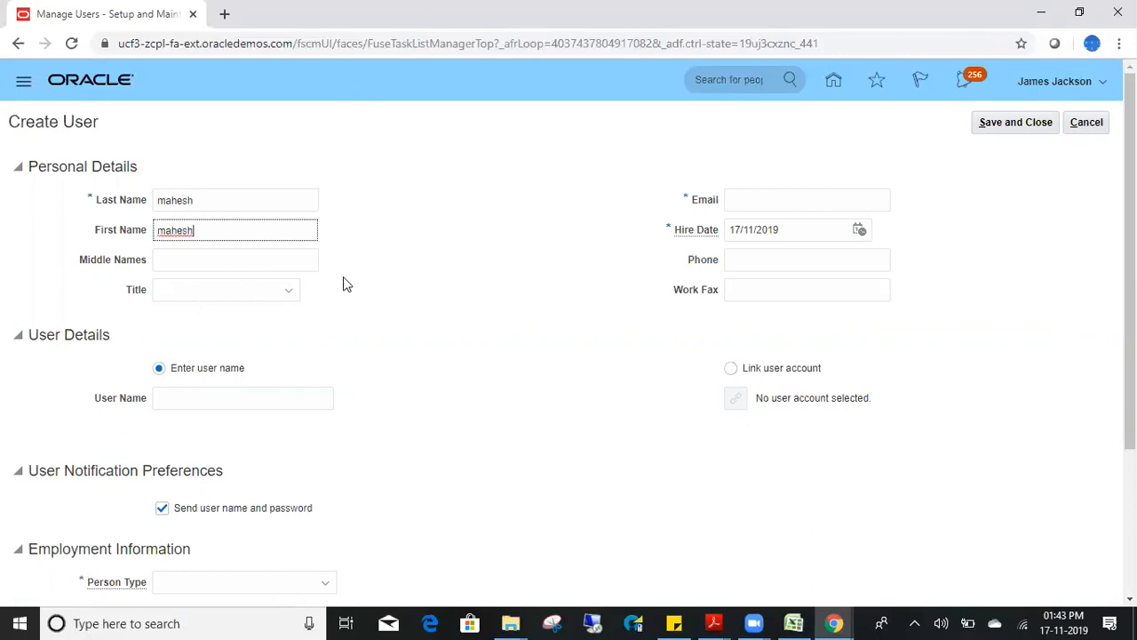
click(772, 197)
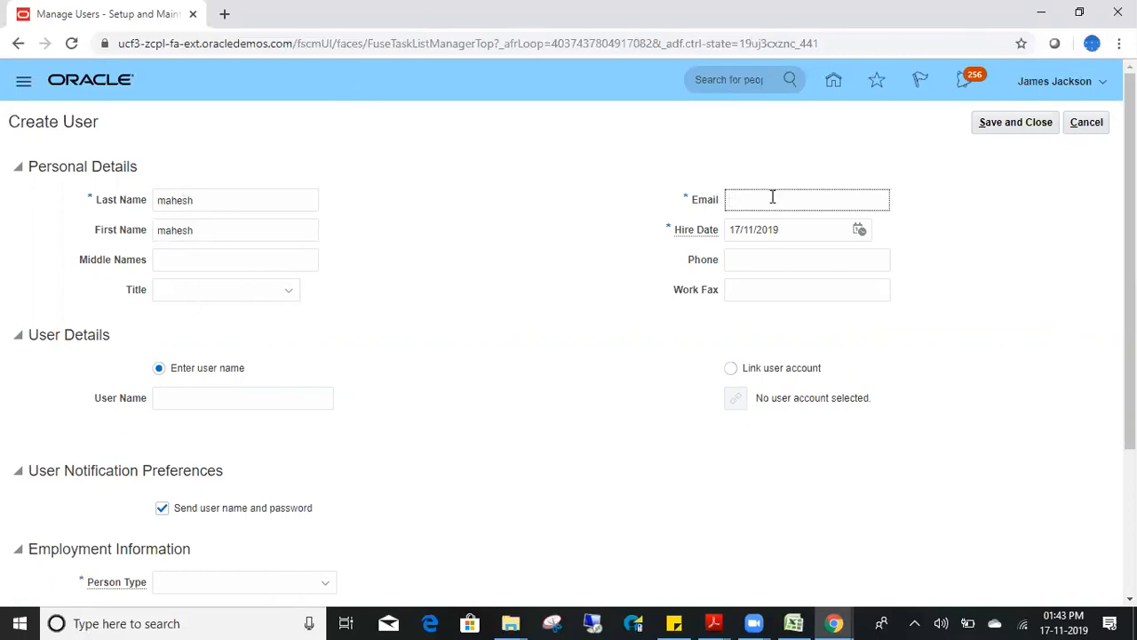
key(Tab)
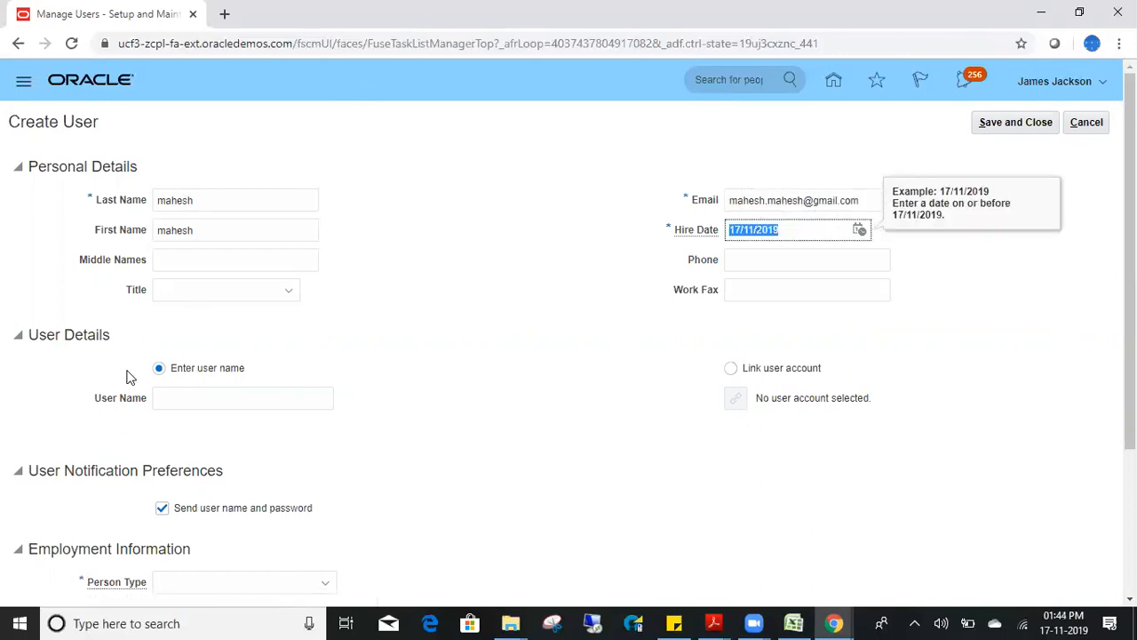
- Keep the 'Enter user name' option selected and type the new user's user name
click(201, 408)
click(478, 404)
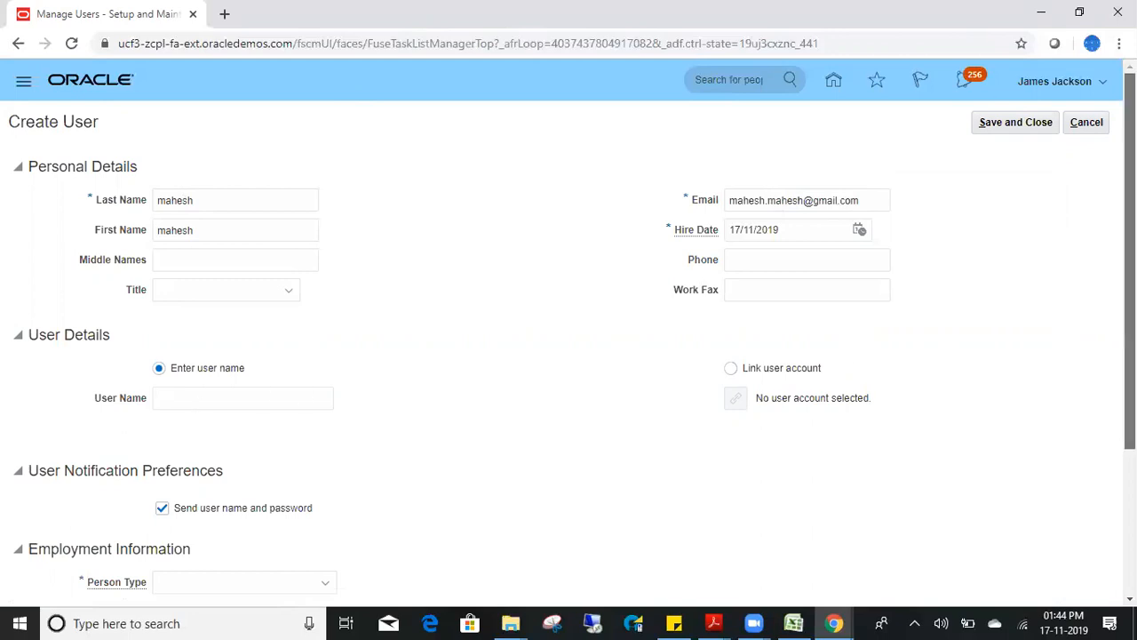
scroll(788, 305, down, 1)
click(731, 278)
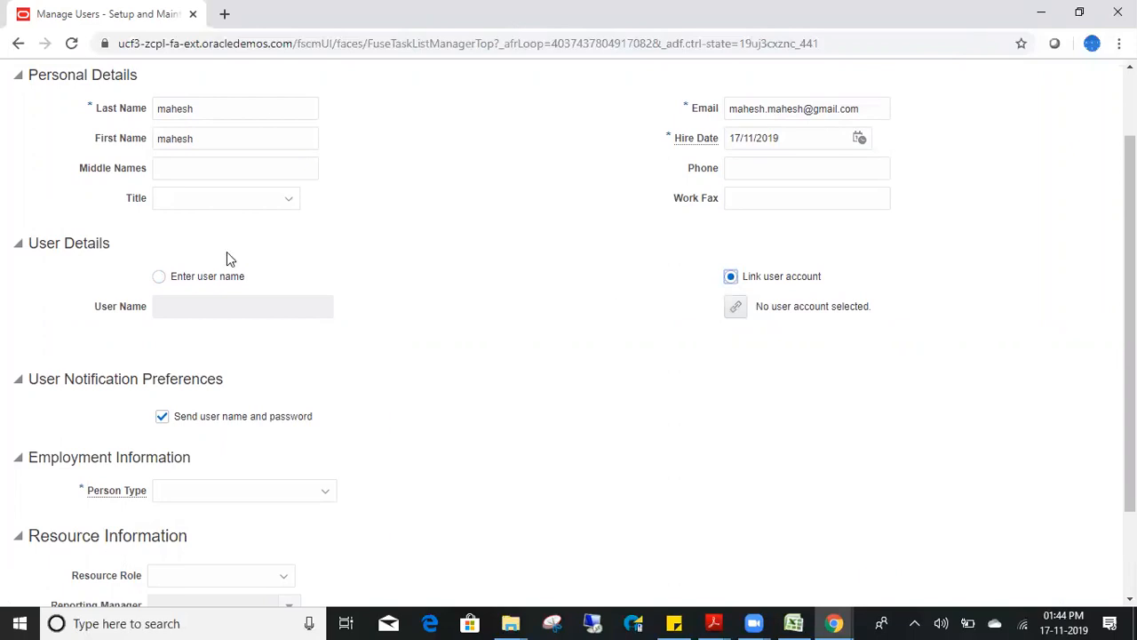
click(159, 280)
click(199, 308)
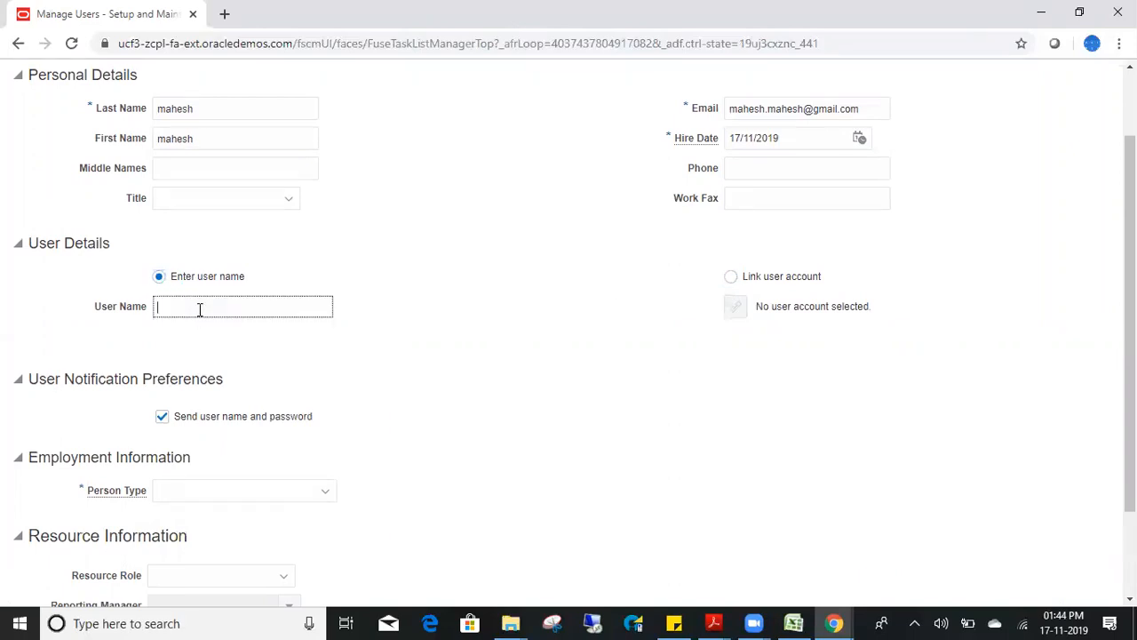
text(mahesh11.test)
drag(1130, 213, 1130, 263)
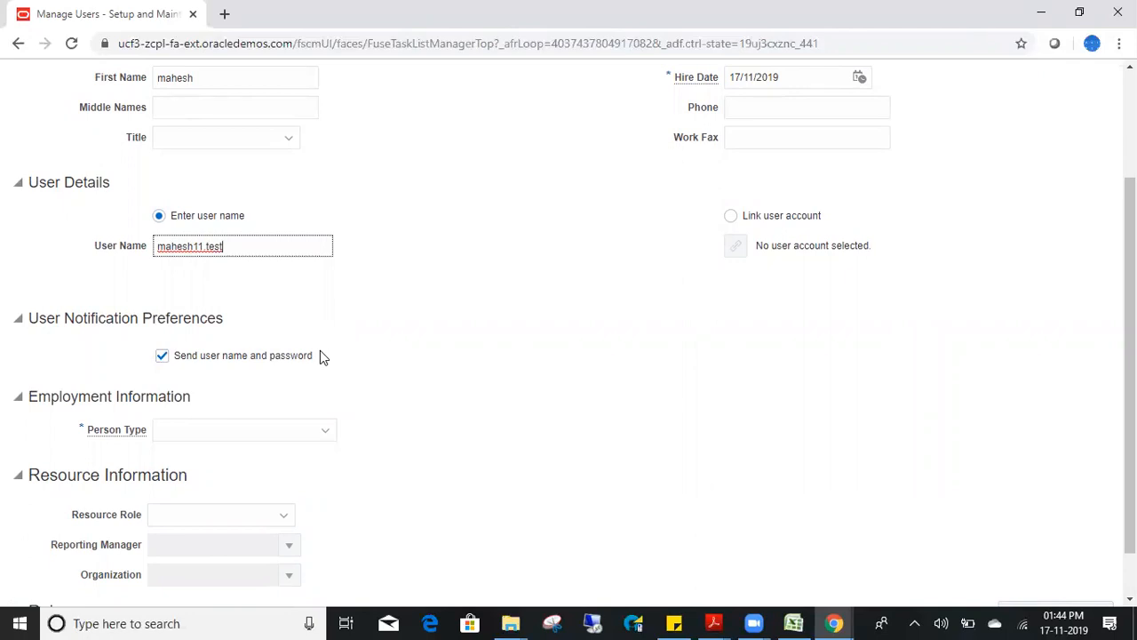
- Set the Person Type to Employee
click(324, 431)
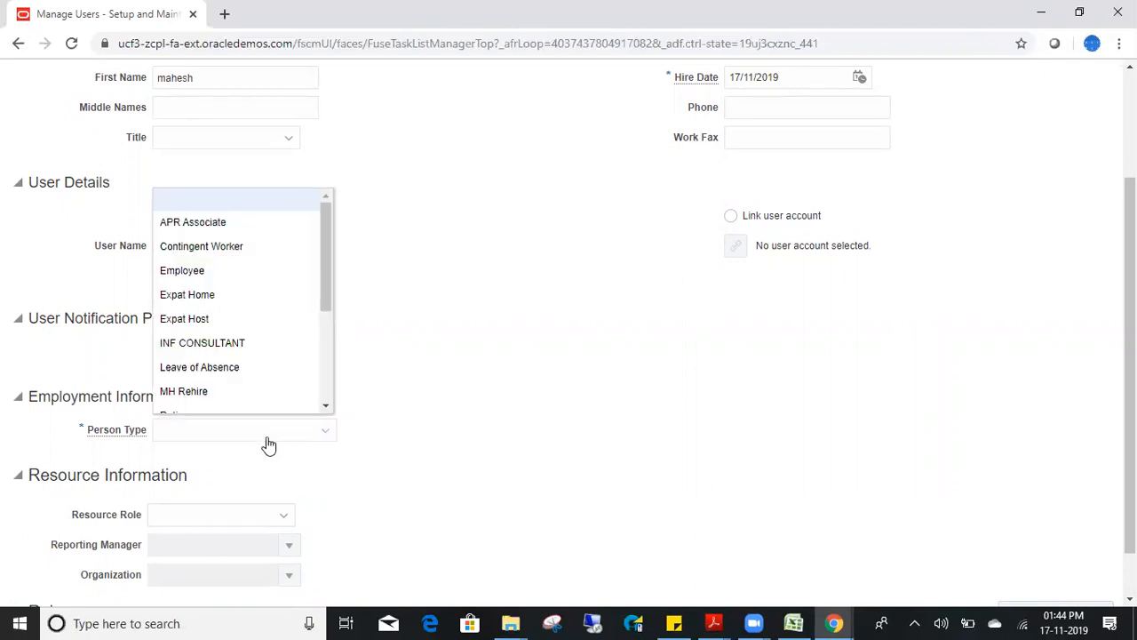
click(216, 294)
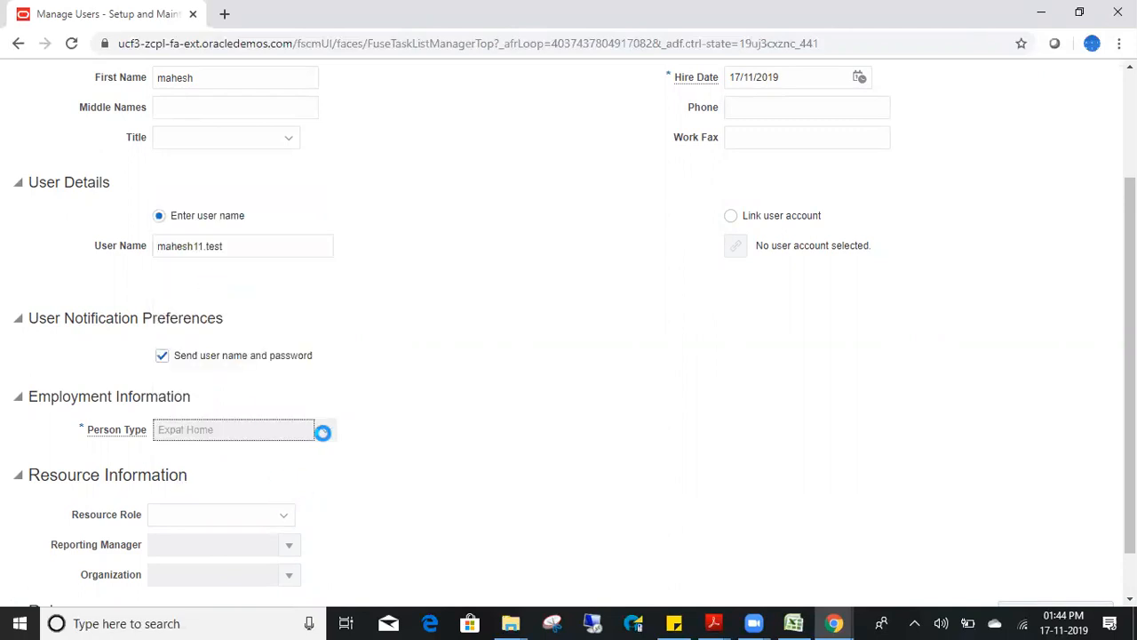
click(274, 433)
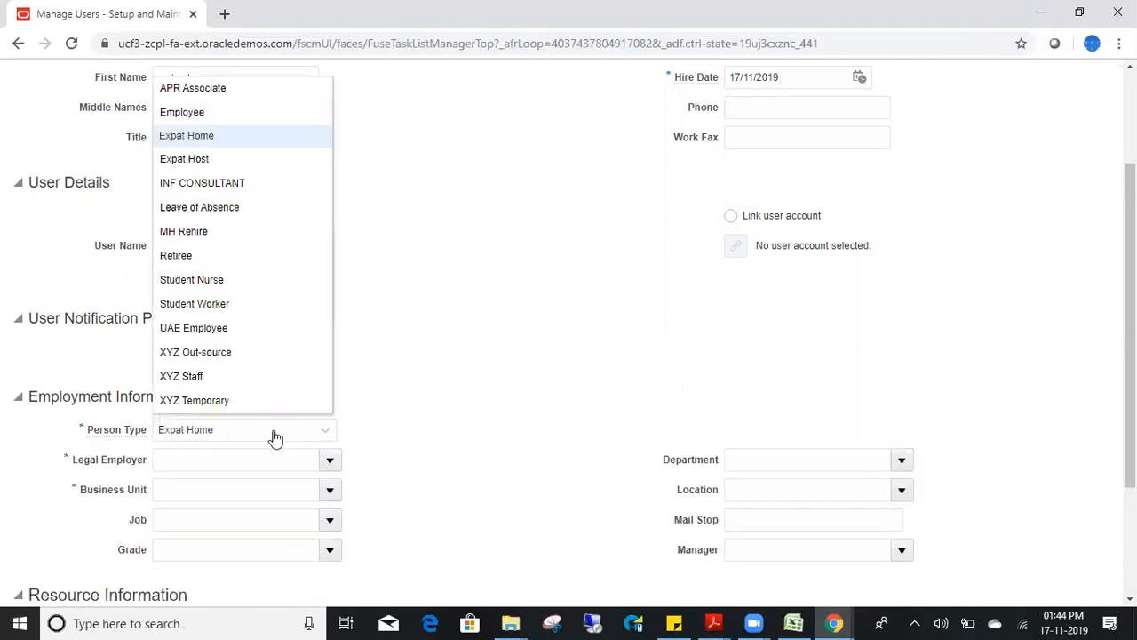
click(190, 111)
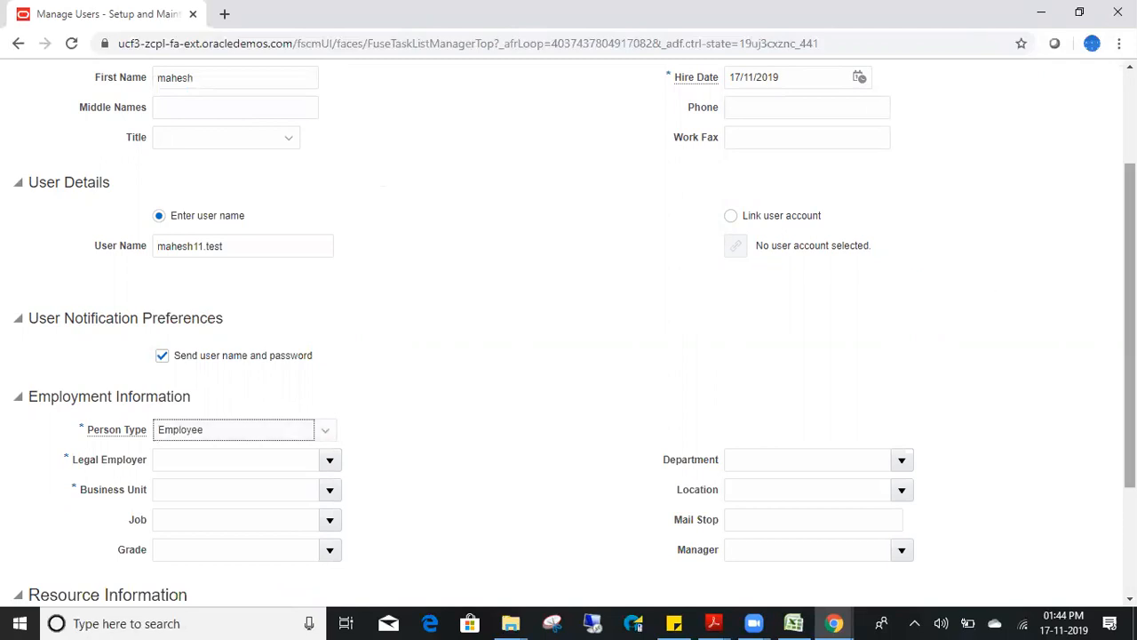
- Search the legal employers and select US1 Legal Entity
scroll(1130, 337, down, 1)
scroll(569, 338, down, 3)
click(249, 280)
click(329, 283)
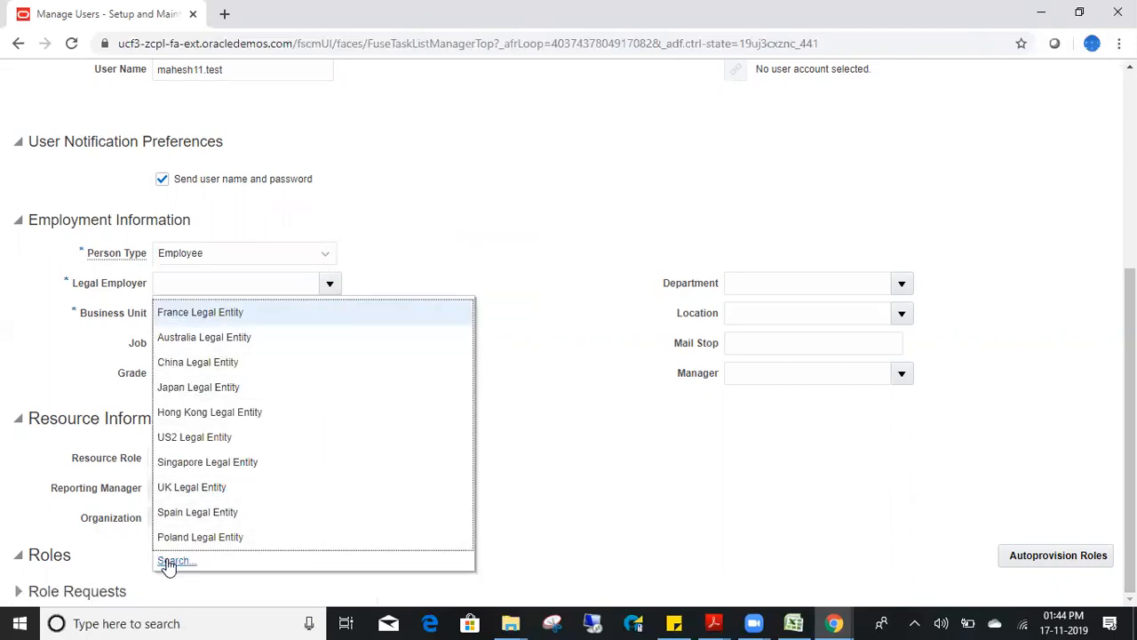
click(172, 561)
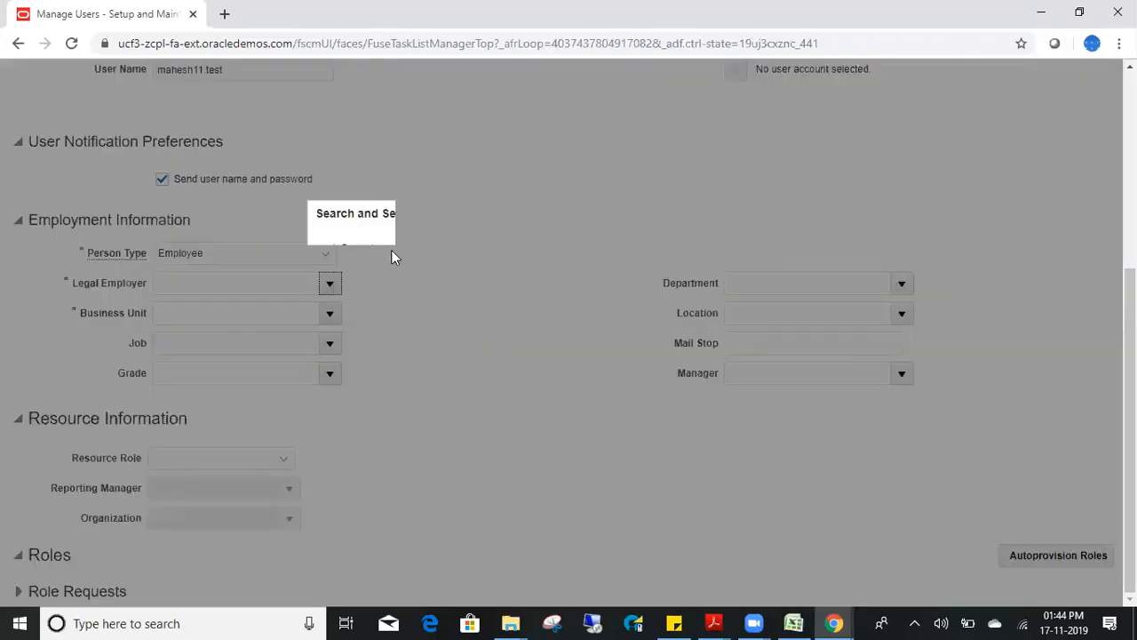
click(512, 297)
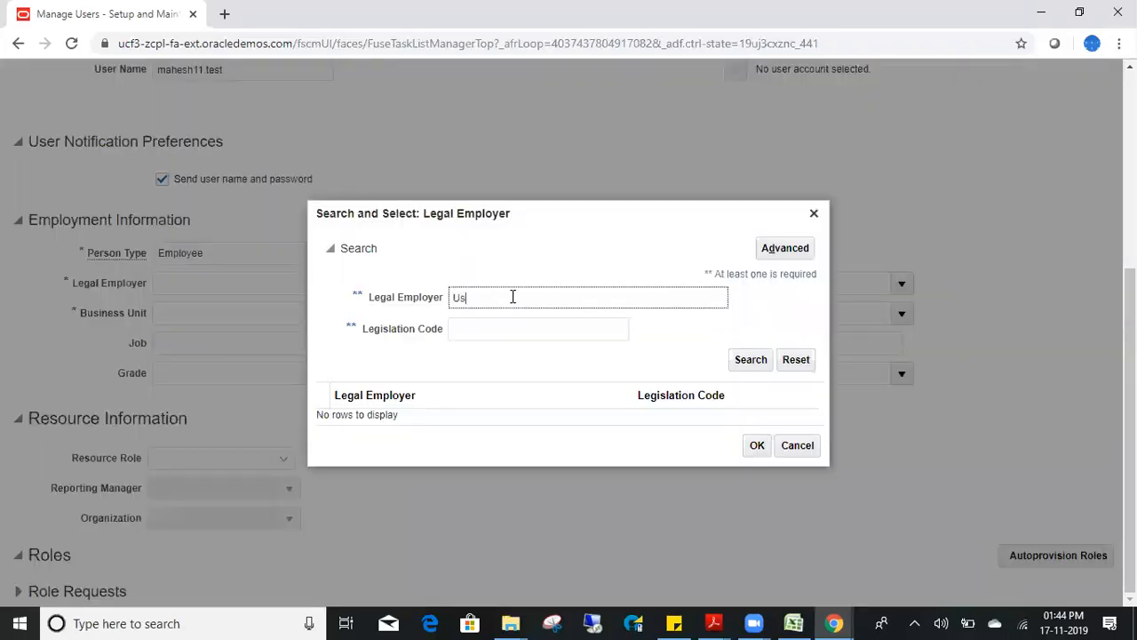
click(750, 360)
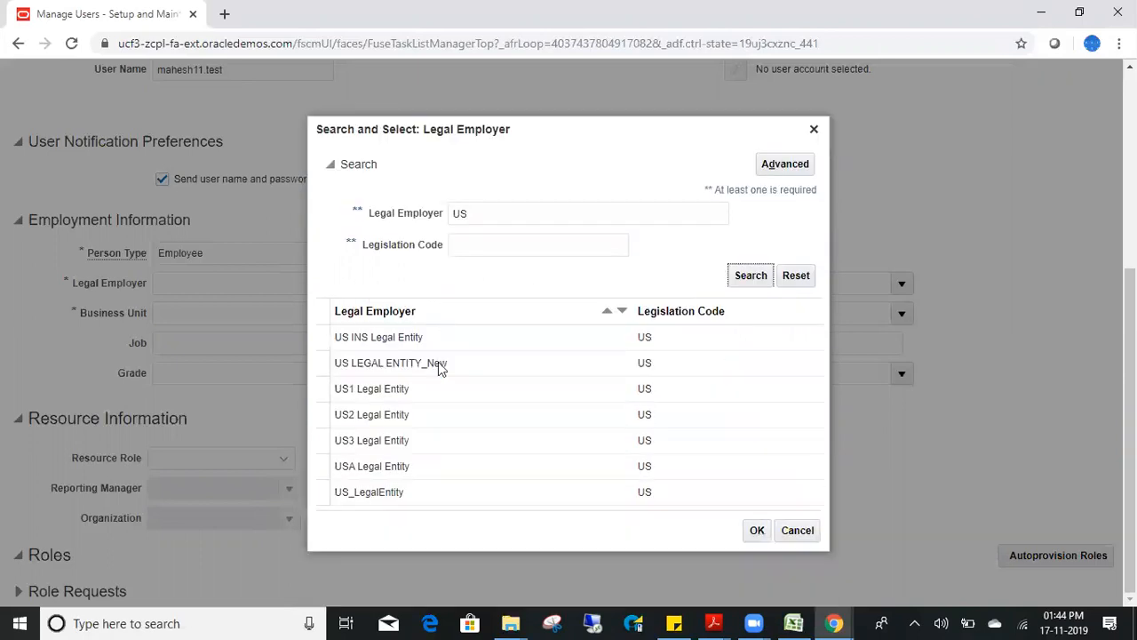
click(463, 399)
click(755, 530)
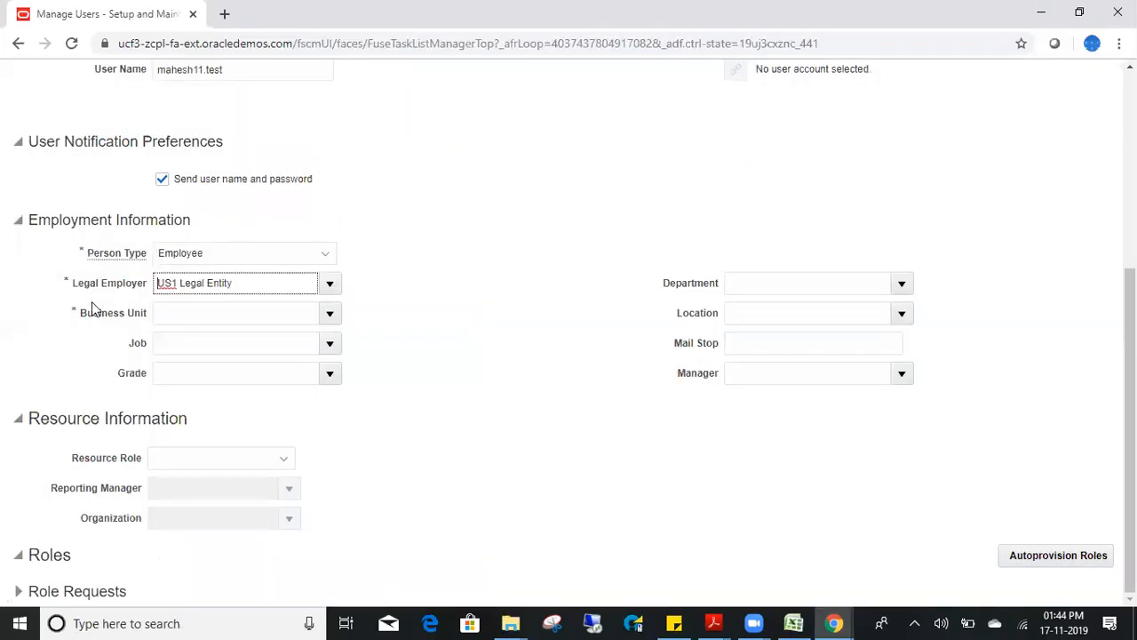
click(328, 316)
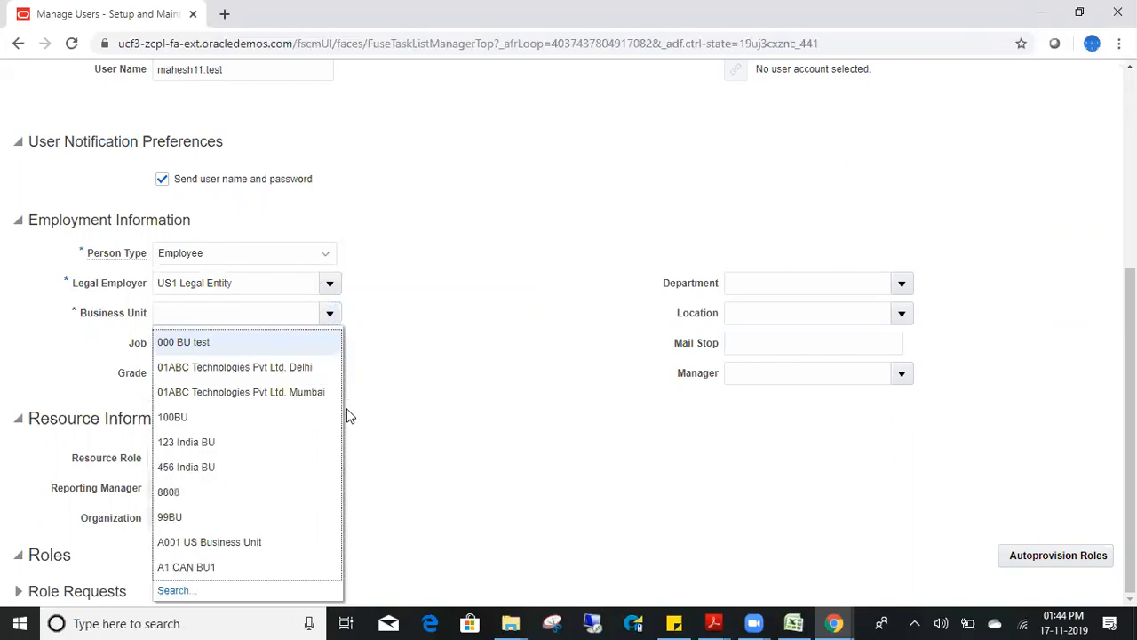
- Search business units for 'US1' and select US1 Business Unit
click(176, 590)
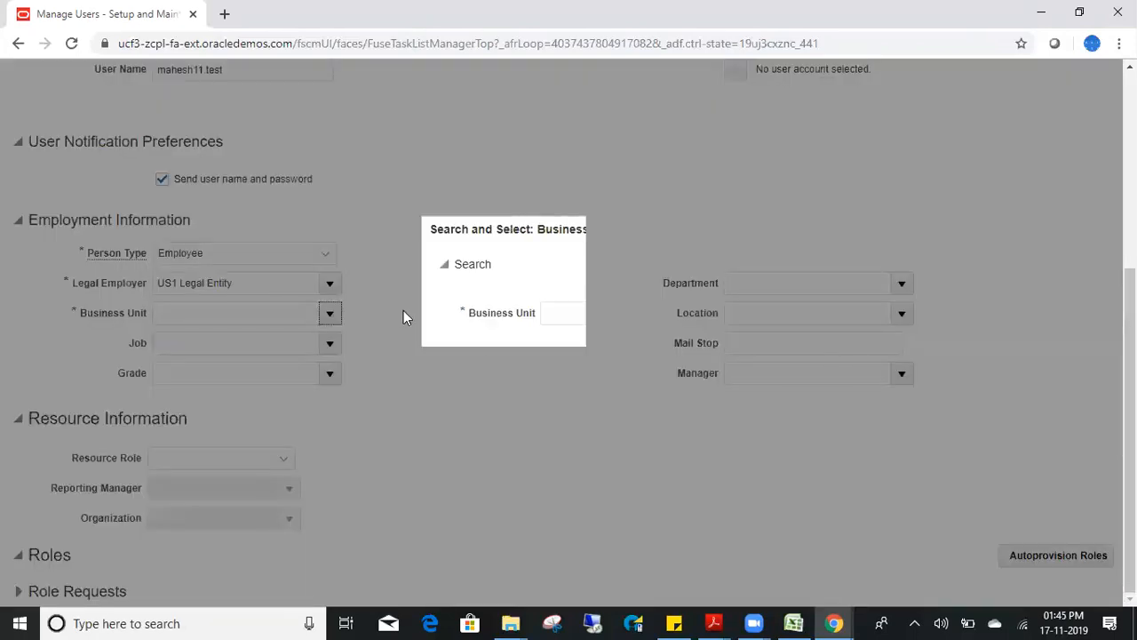
text(US1)
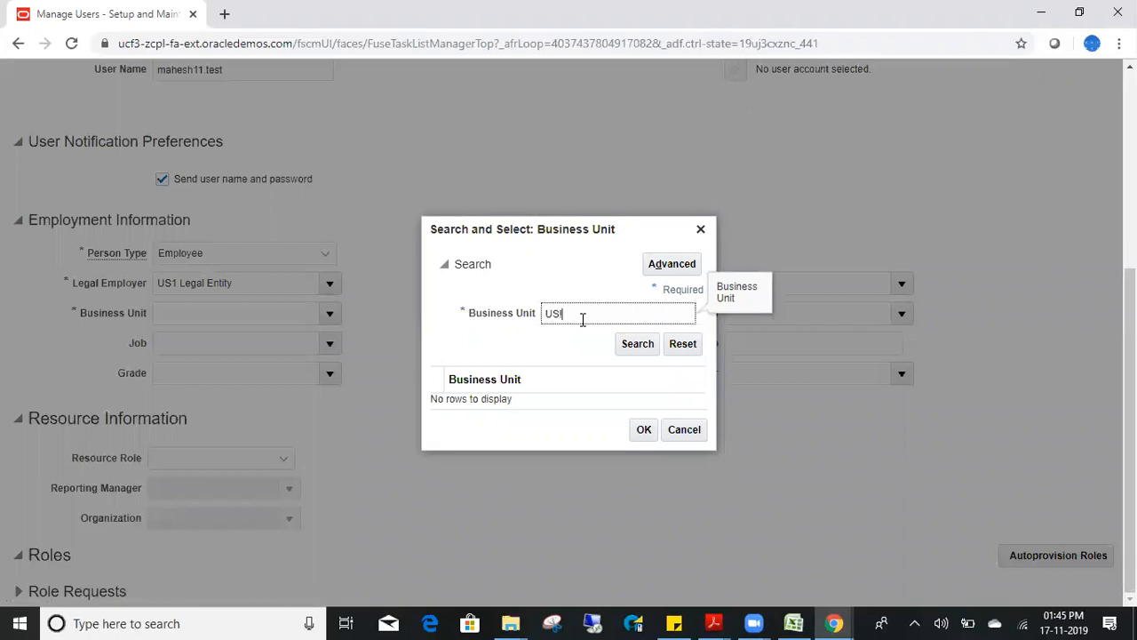
click(647, 347)
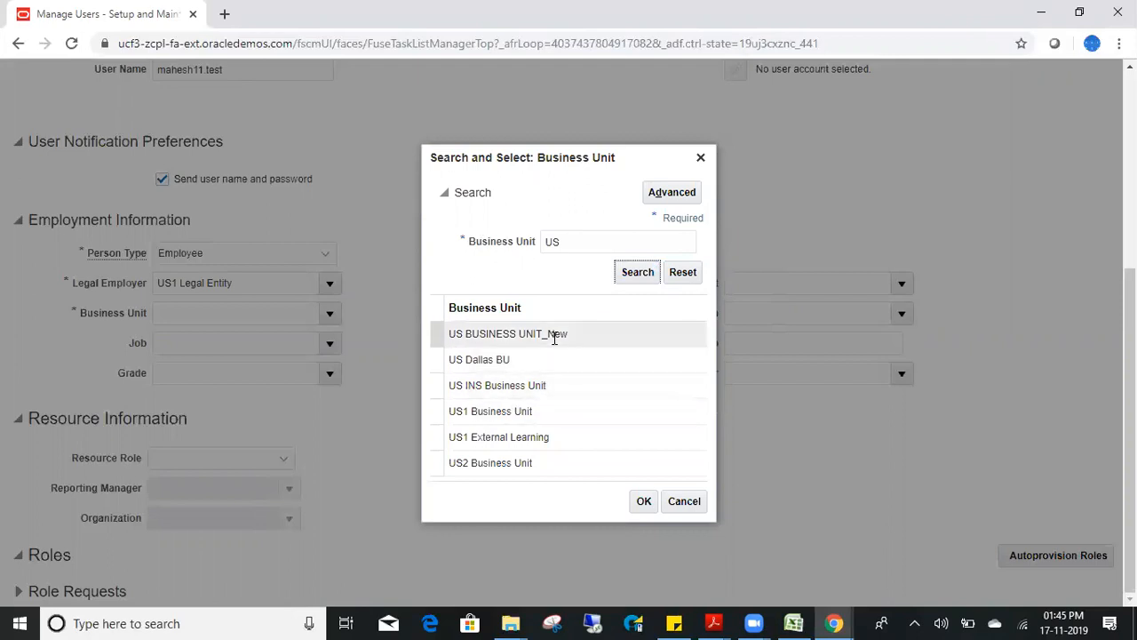
click(557, 409)
click(643, 501)
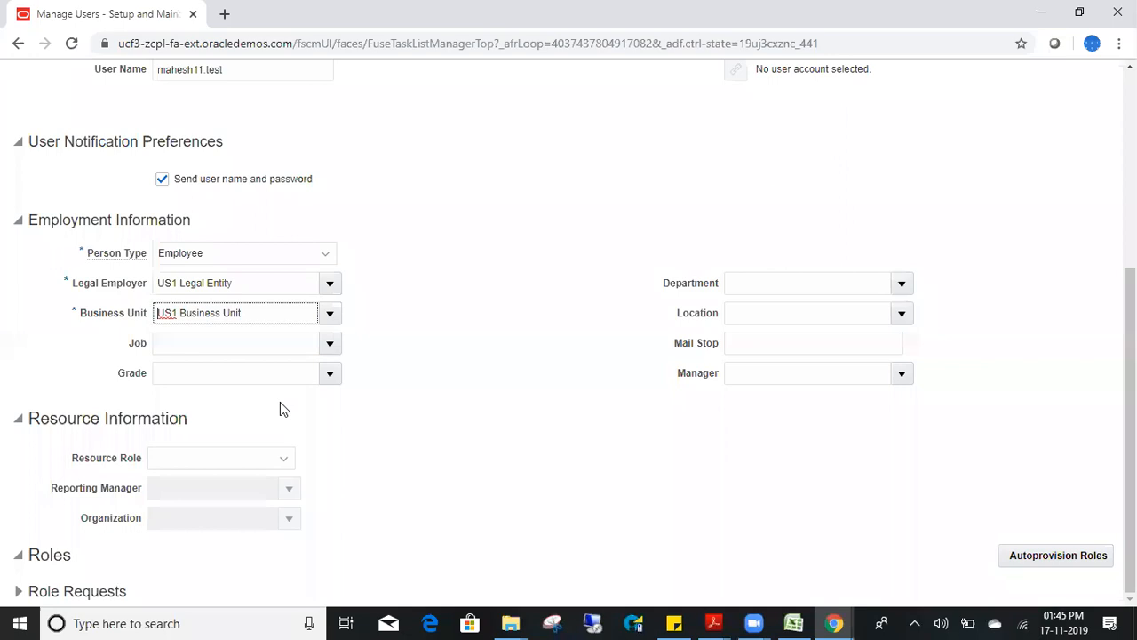
- Search jobs for 'IT' and select IT_JOB as the job
click(329, 343)
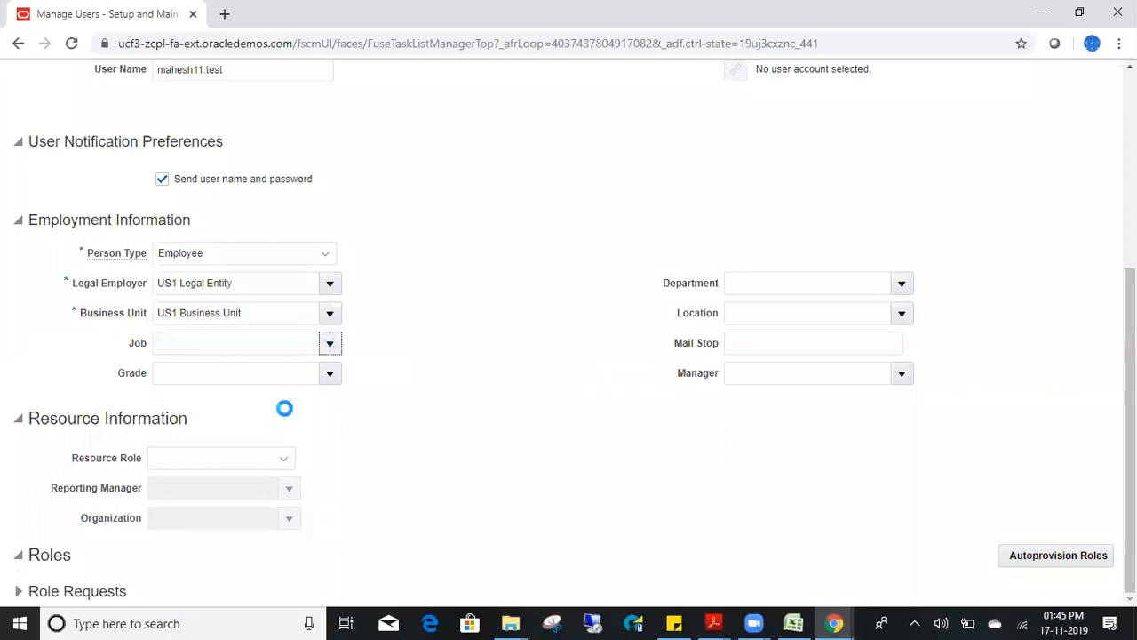
click(175, 396)
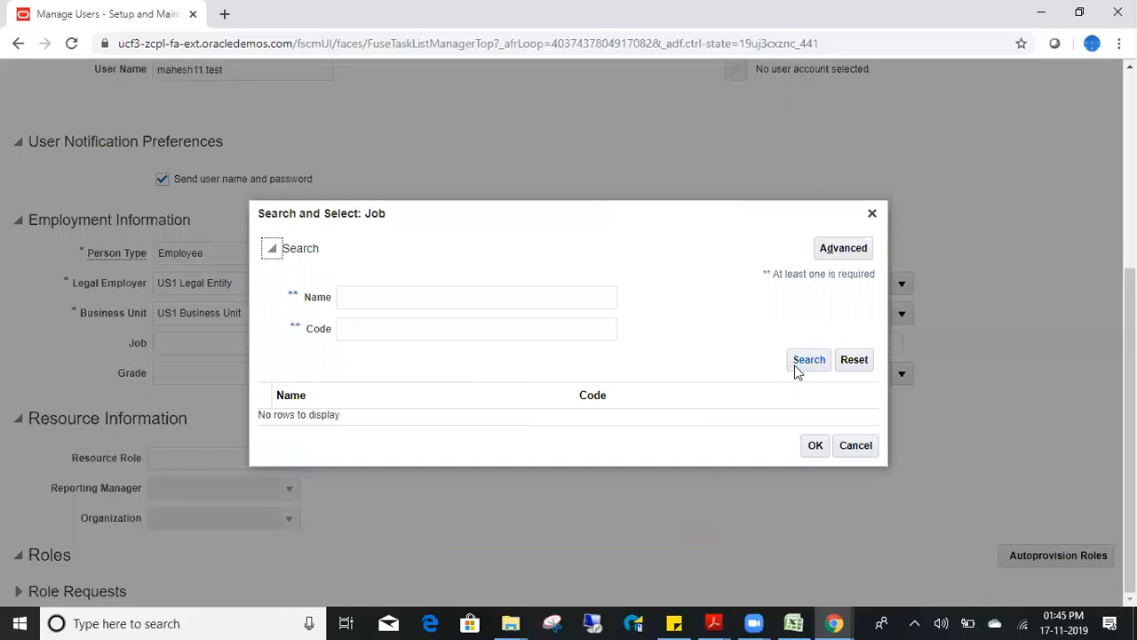
click(806, 358)
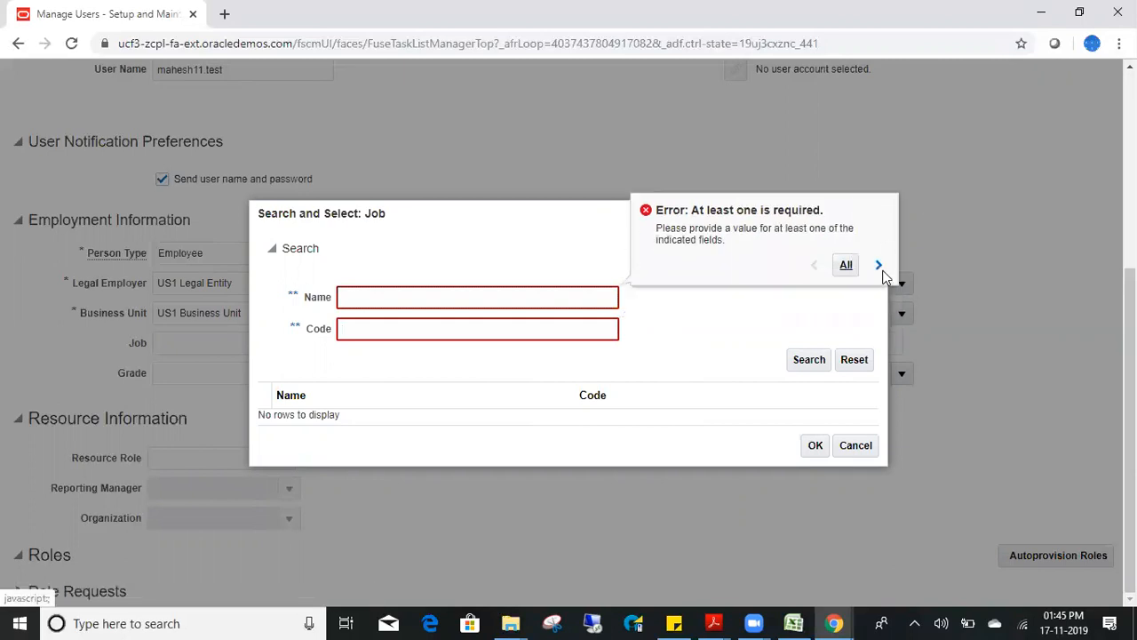
click(879, 265)
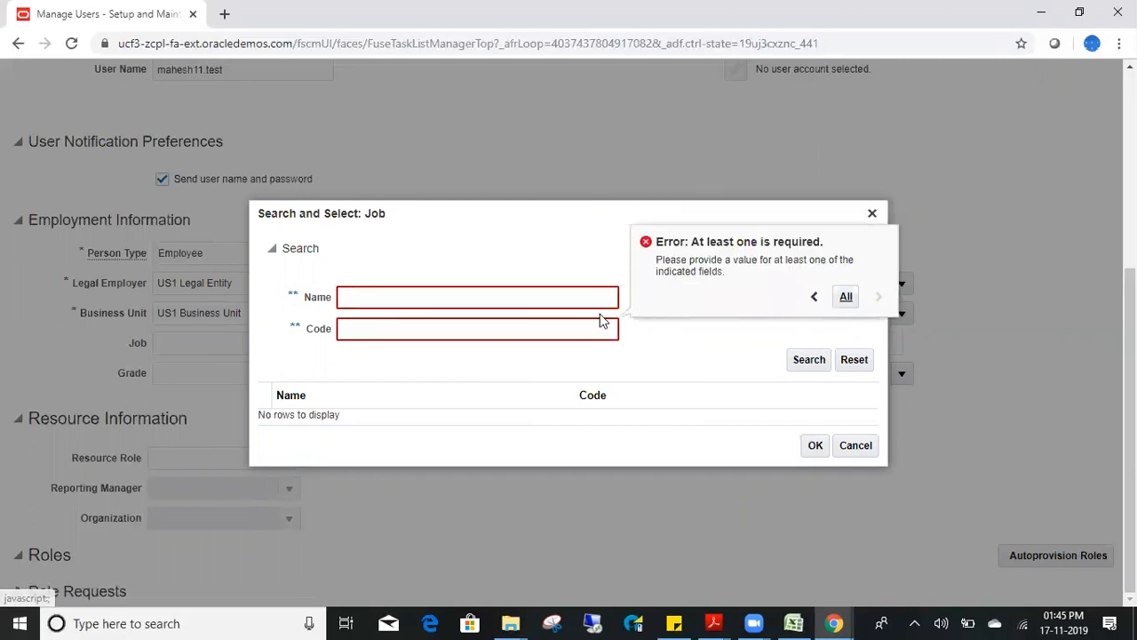
click(458, 301)
text(IT)
key(Return)
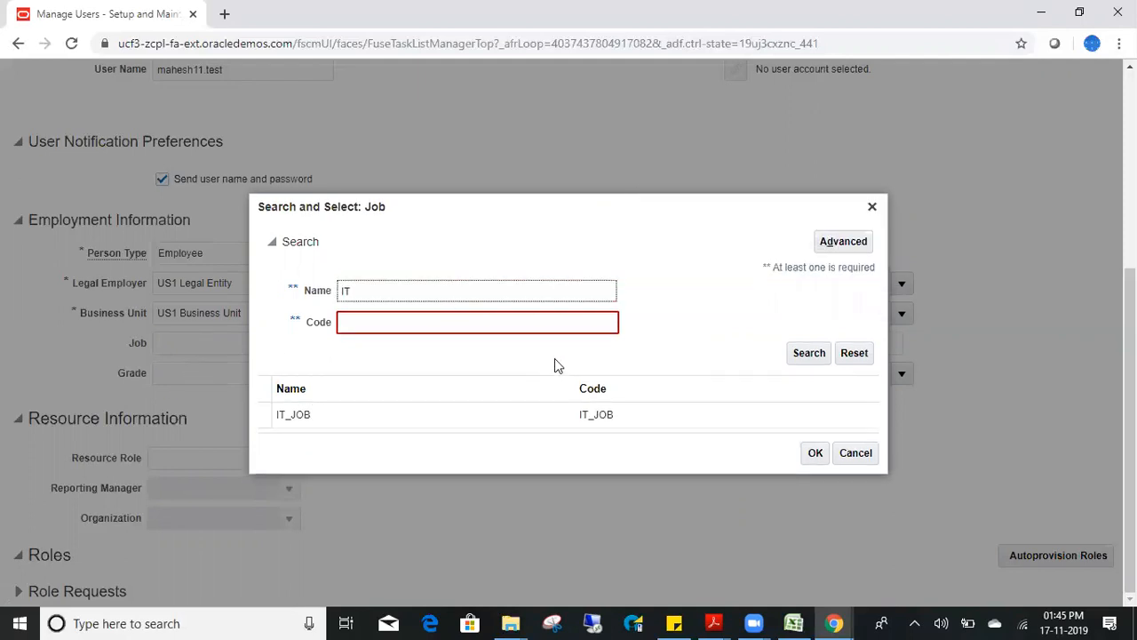
click(513, 419)
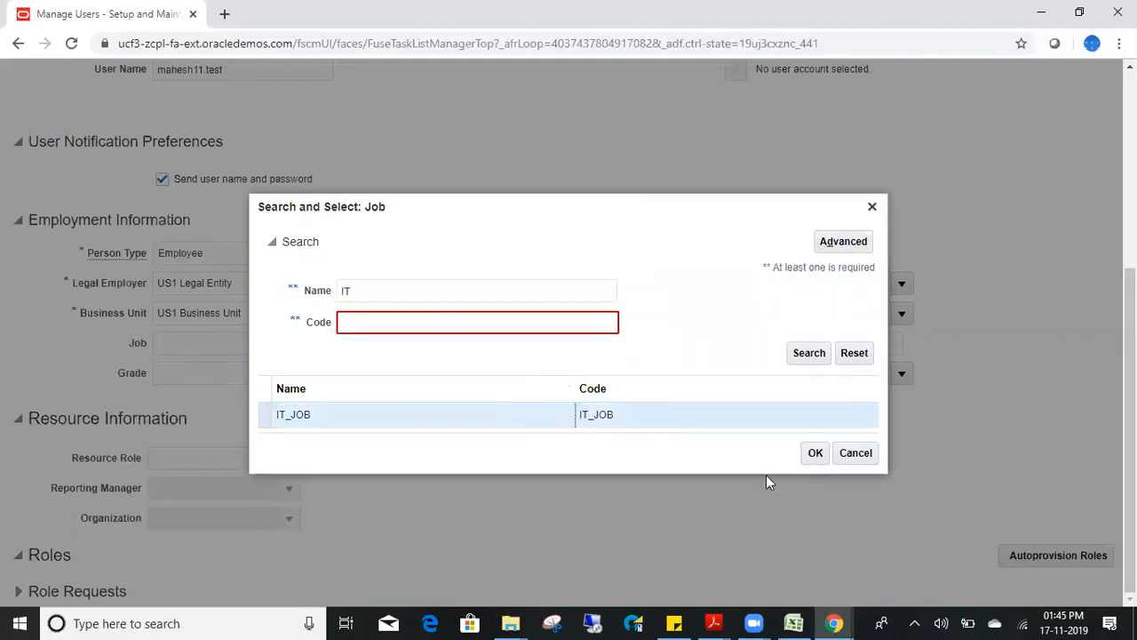
click(816, 454)
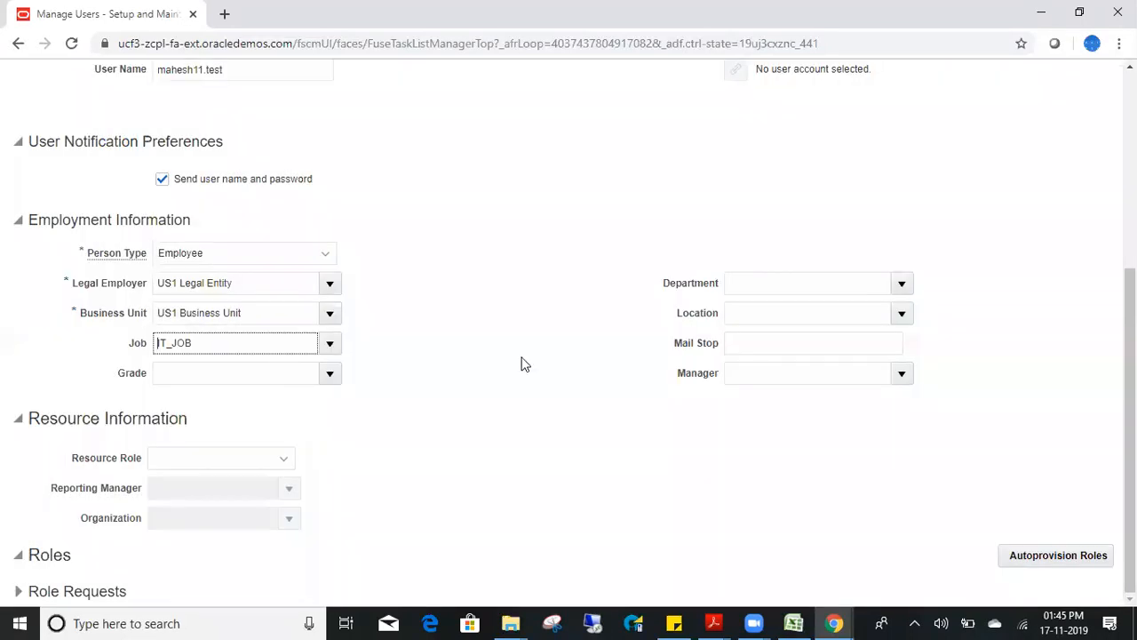
- Search departments for 'IT' and select IT QC
click(904, 285)
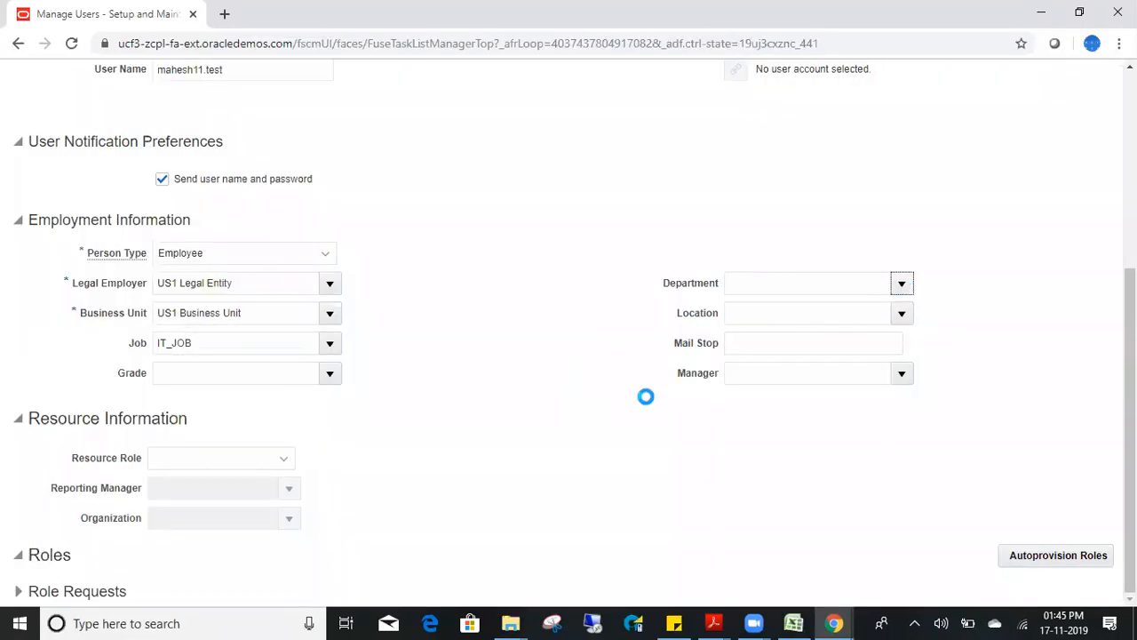
click(745, 338)
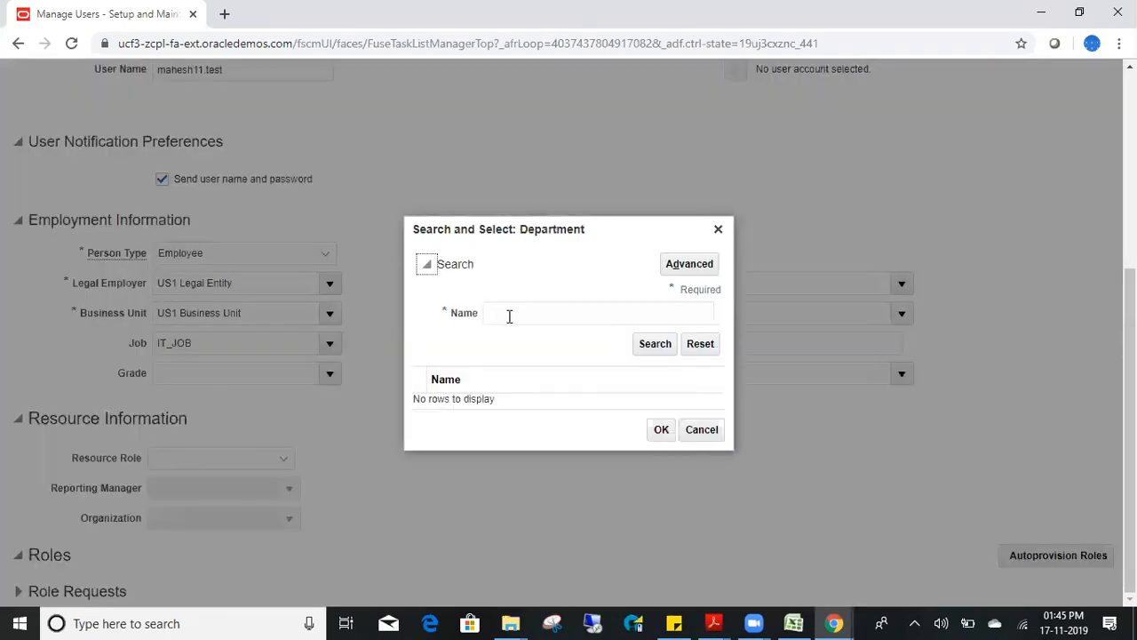
click(509, 317)
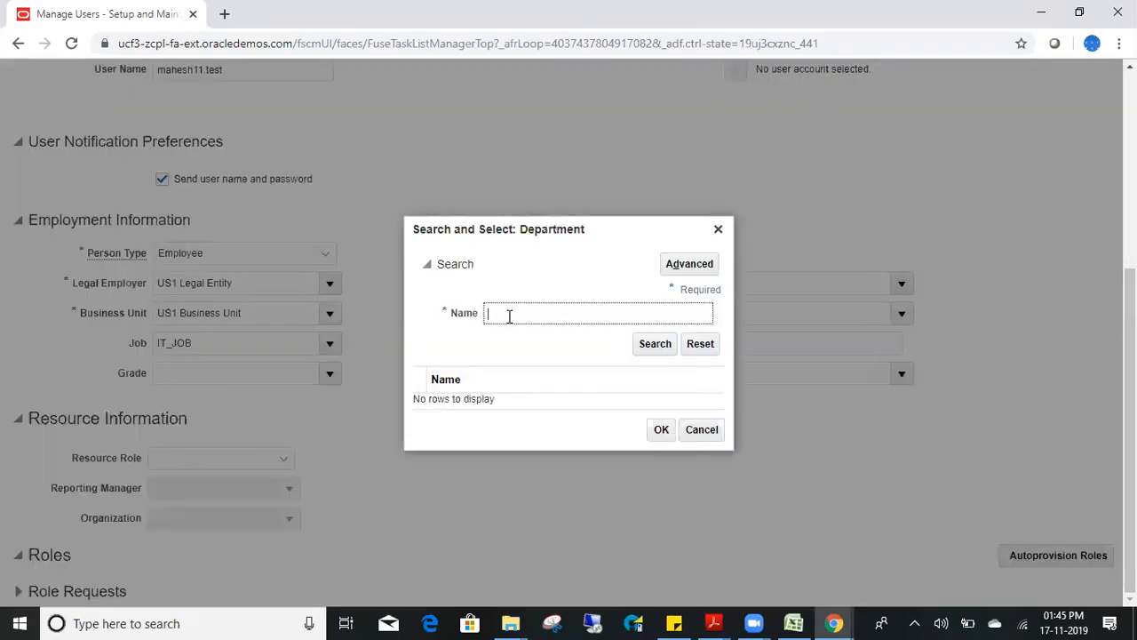
text(IT)
click(654, 344)
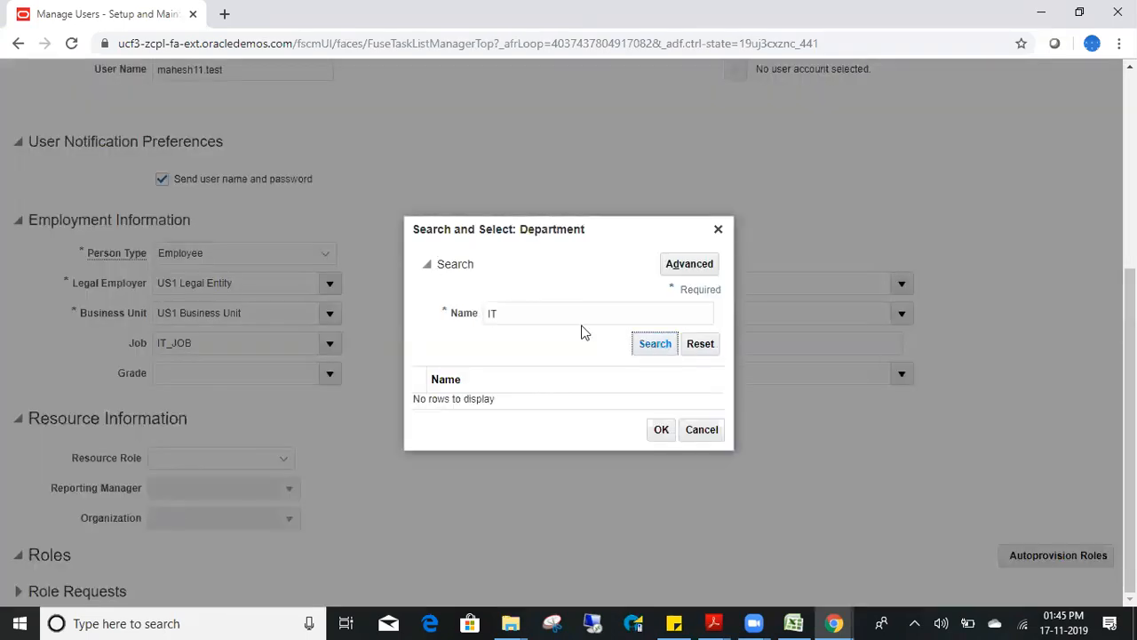
click(536, 401)
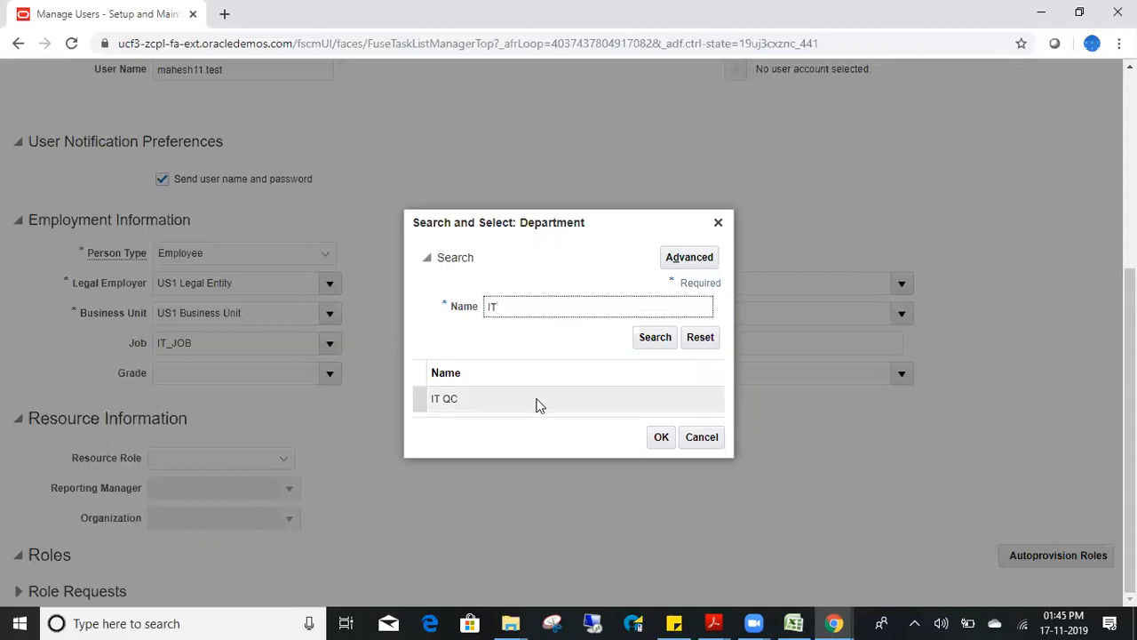
click(661, 437)
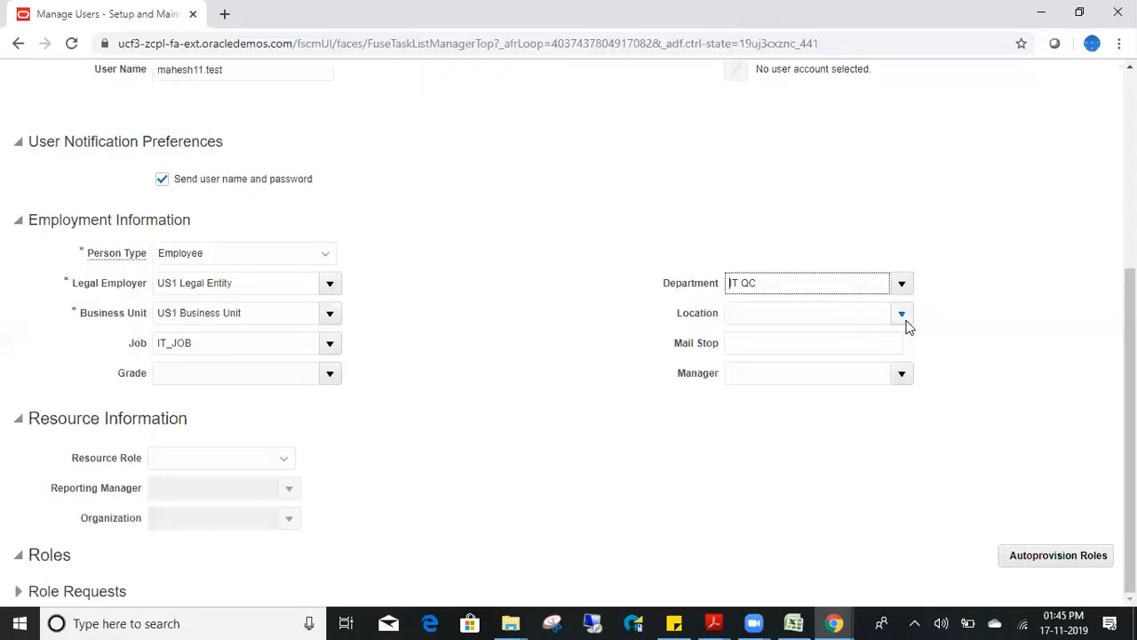
- Search locations by name for 'Na' and select Na-location
click(902, 317)
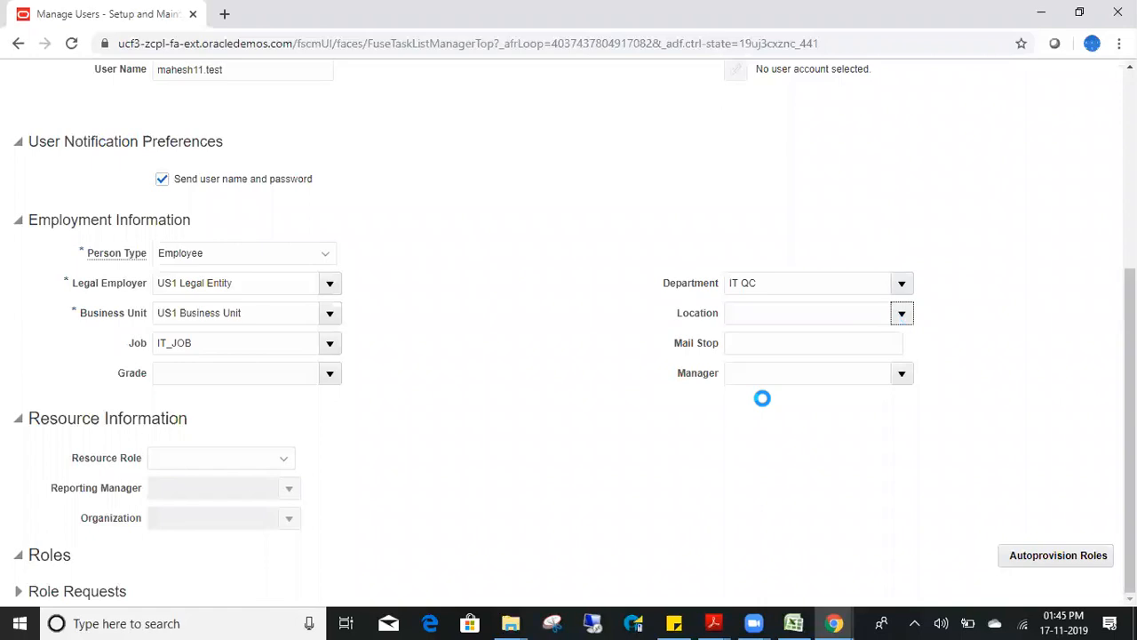
click(759, 368)
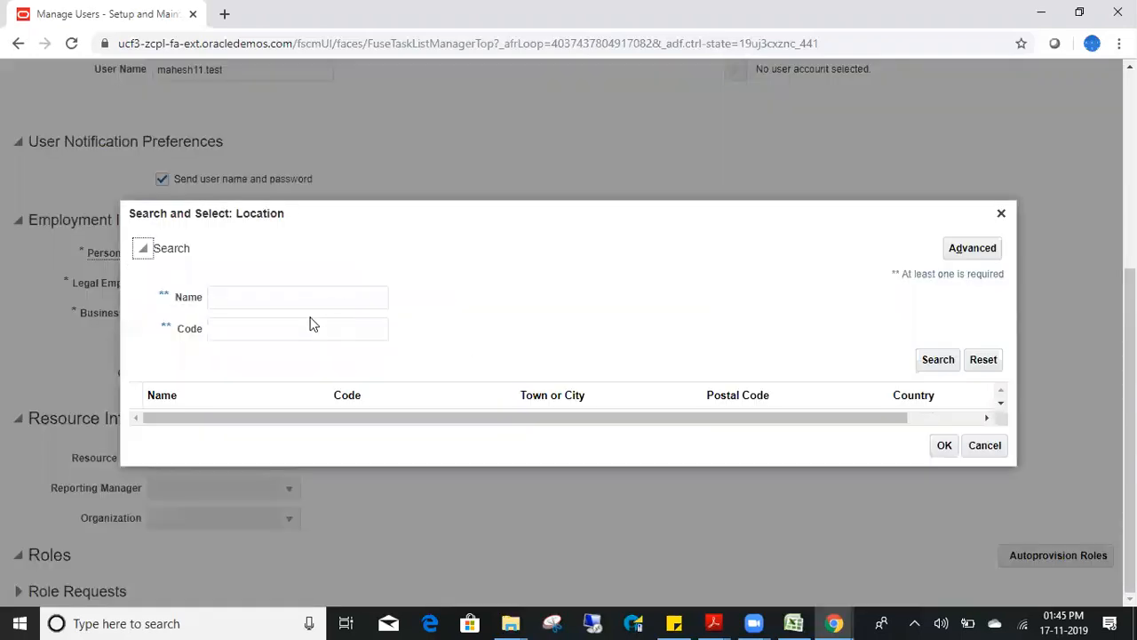
click(311, 320)
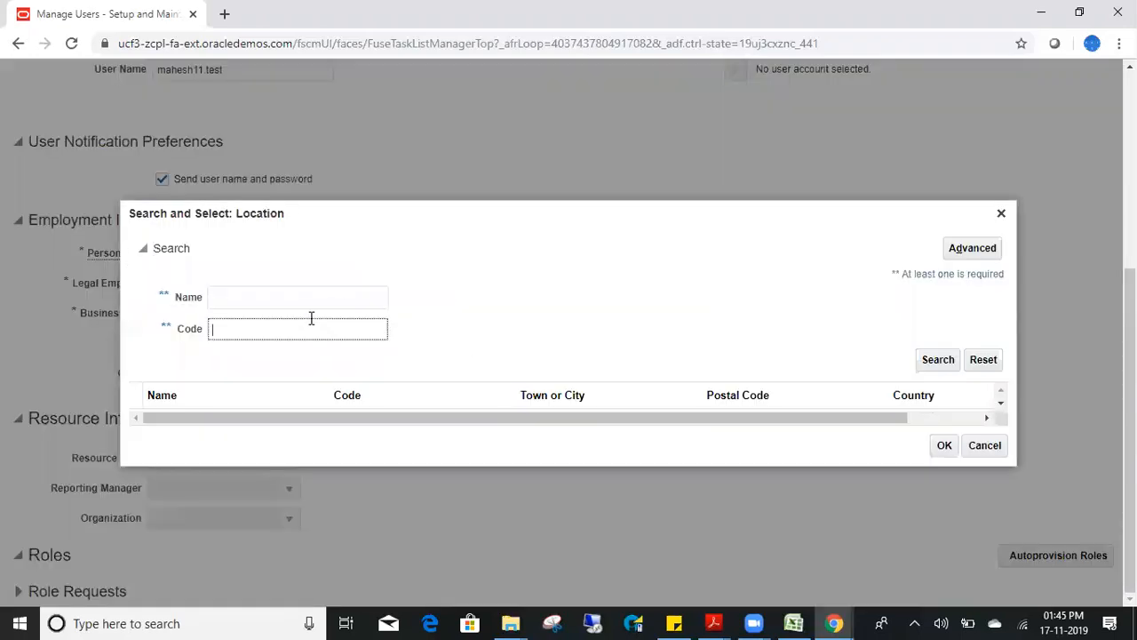
click(281, 296)
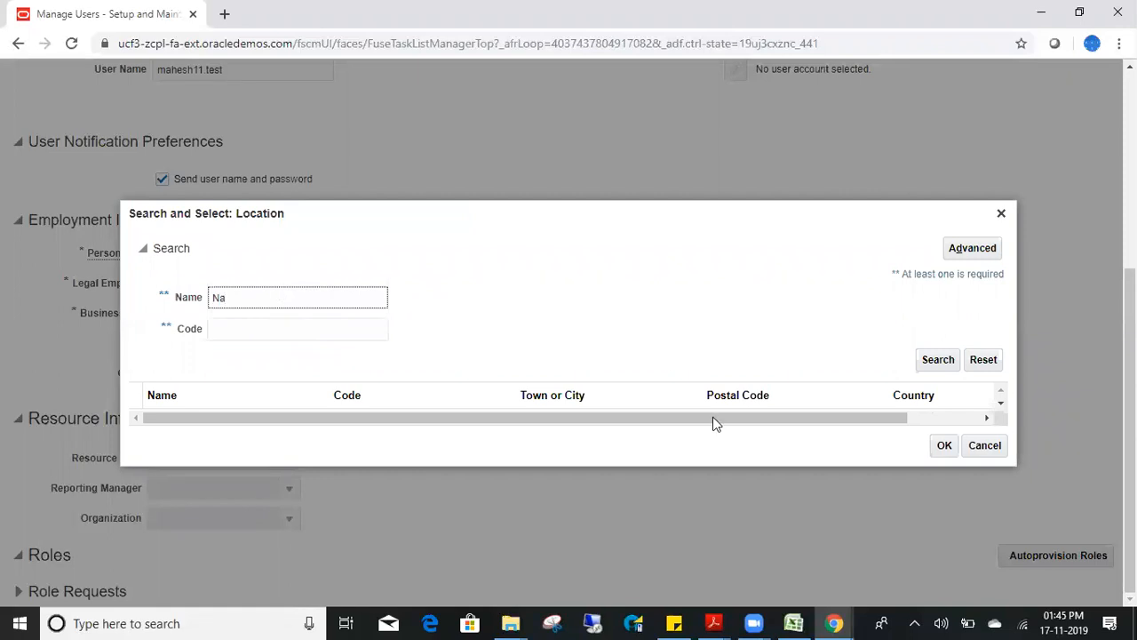
click(940, 359)
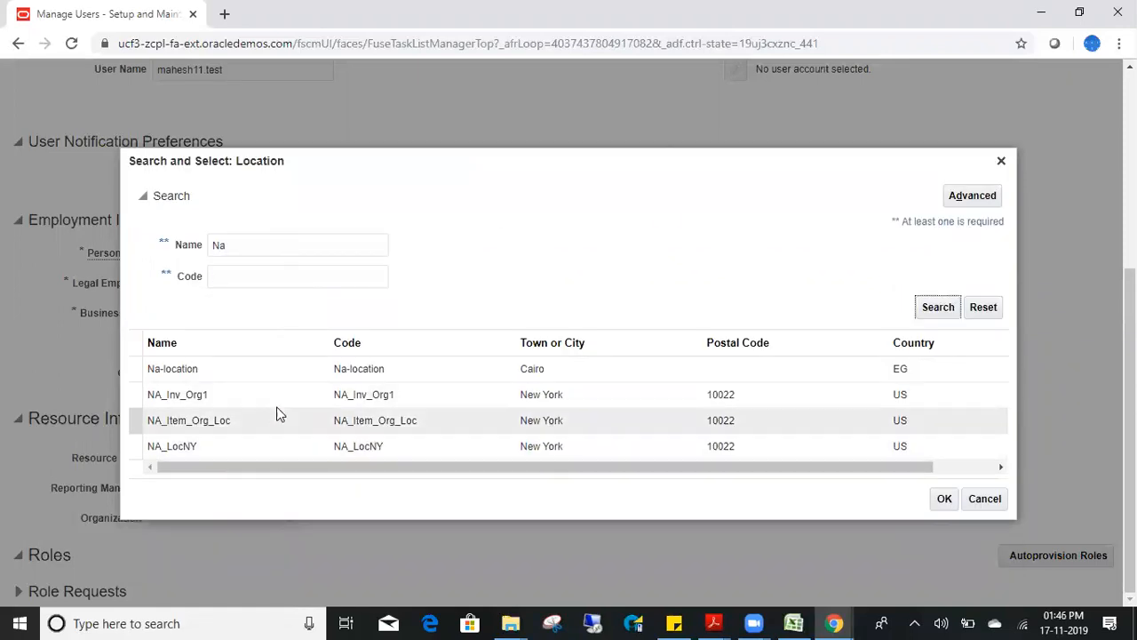
click(286, 396)
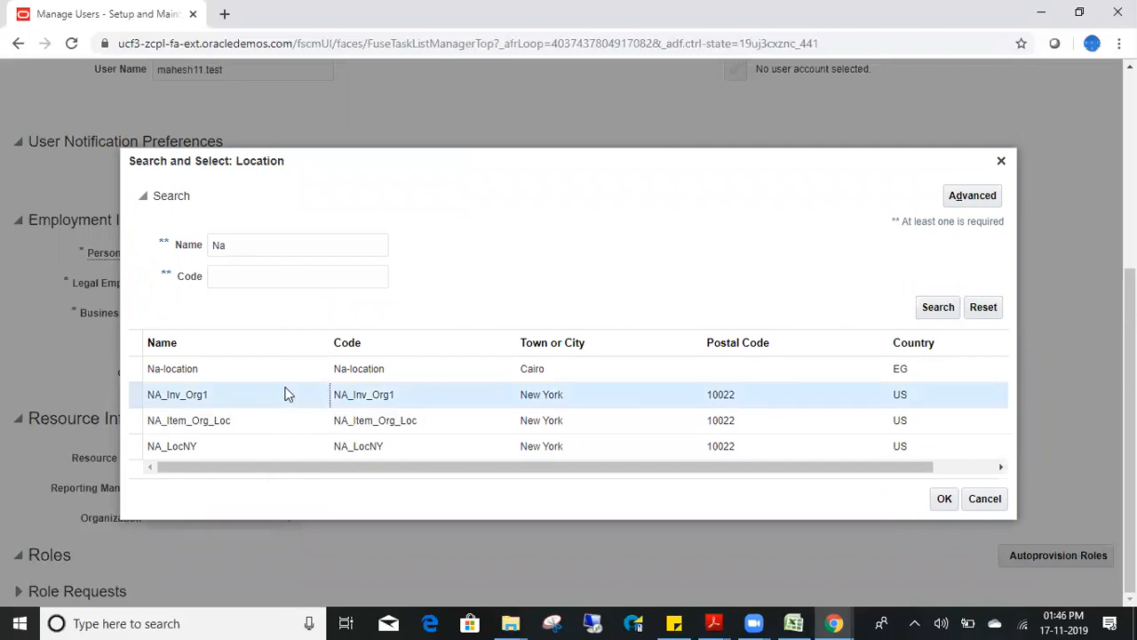
click(479, 374)
click(943, 501)
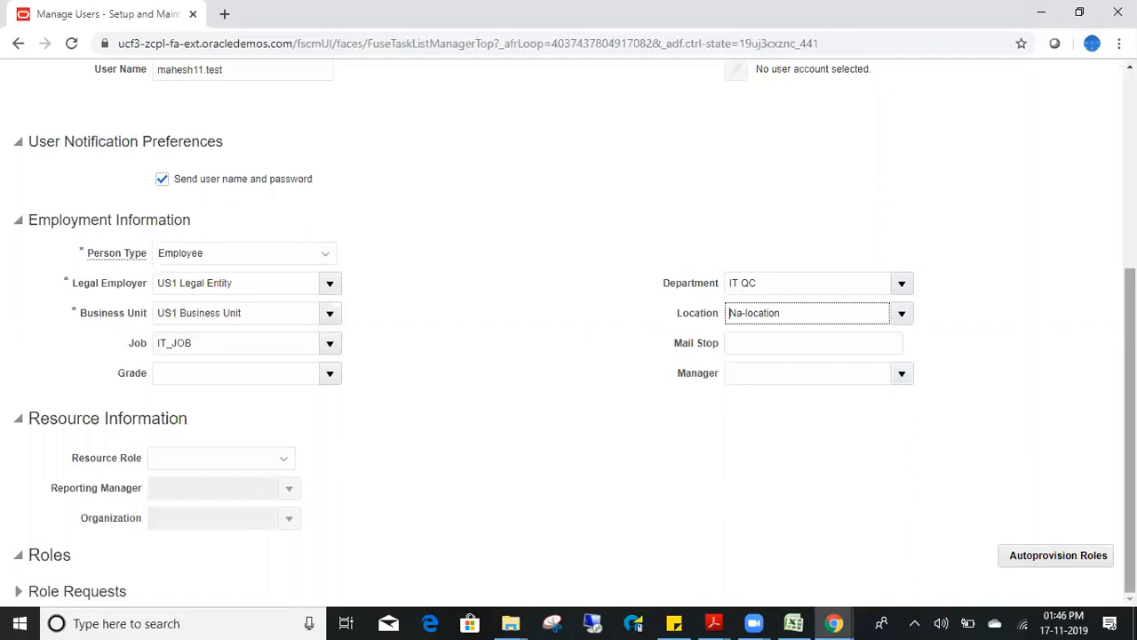
- Expand Role Requests and autoprovision roles, adding Employee, HR ANALYST_INFUSION and IT Security Manager
click(18, 591)
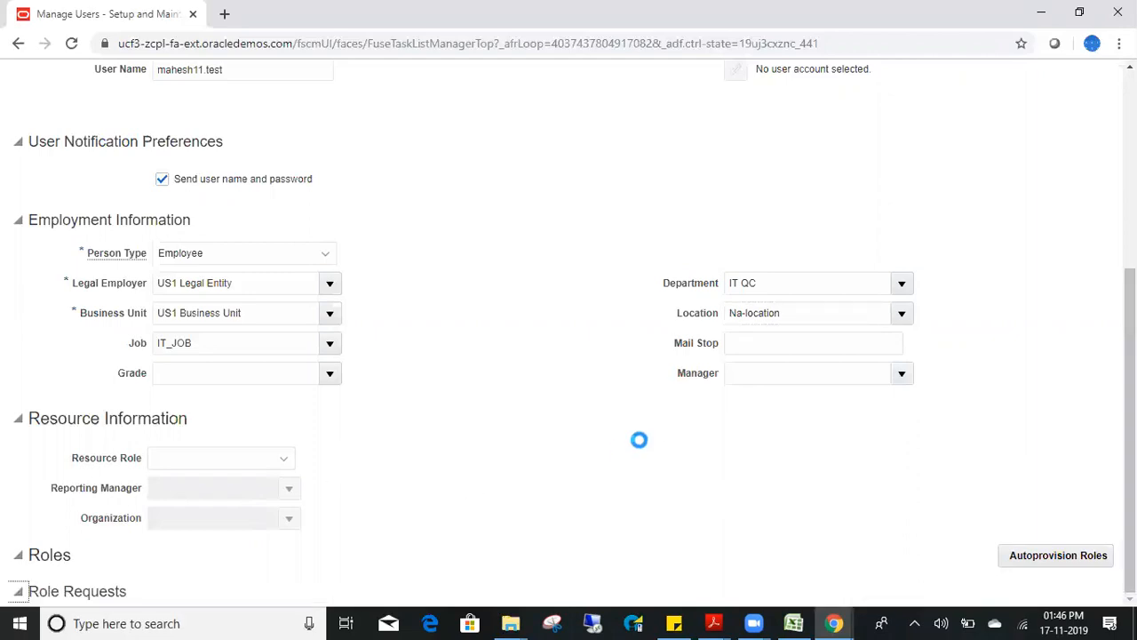
scroll(966, 330, down, 1)
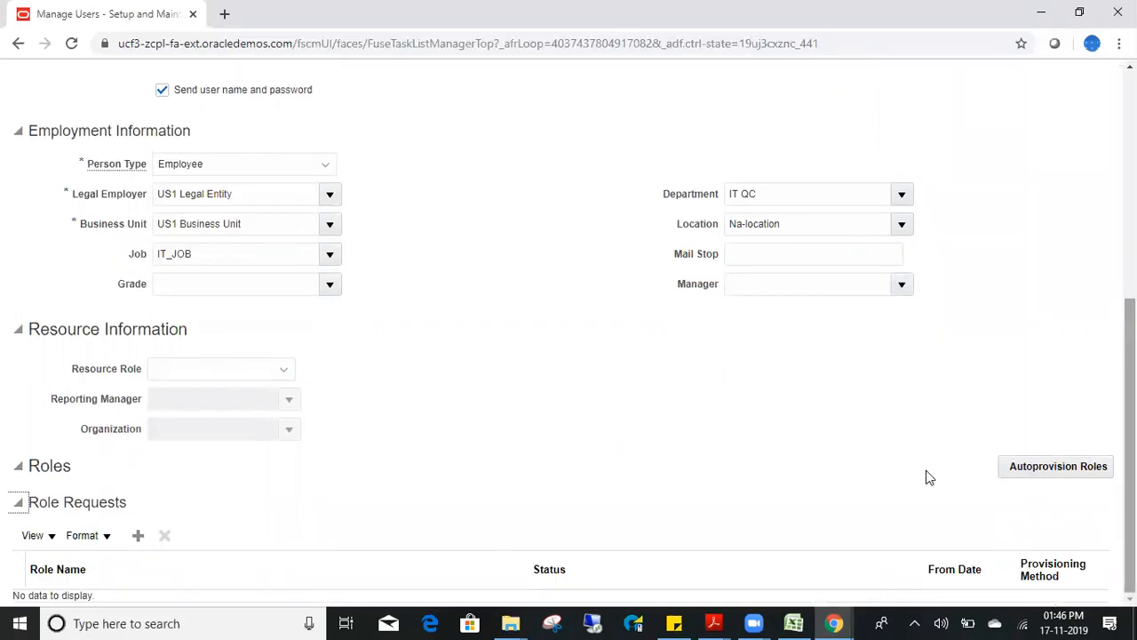
click(1057, 465)
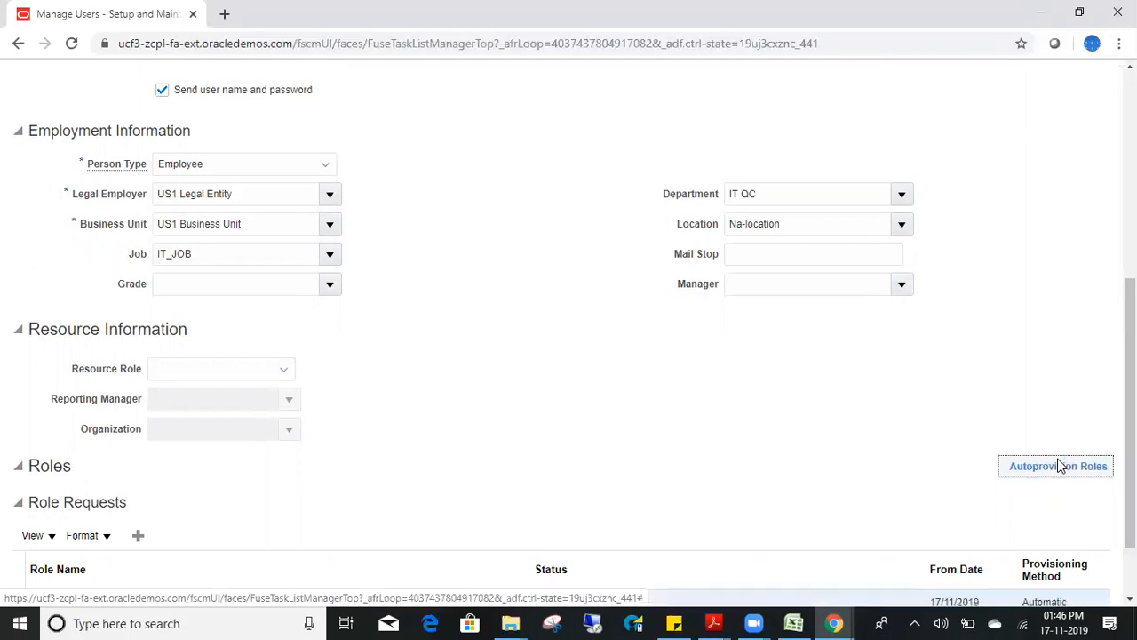
scroll(1040, 457, down, 1)
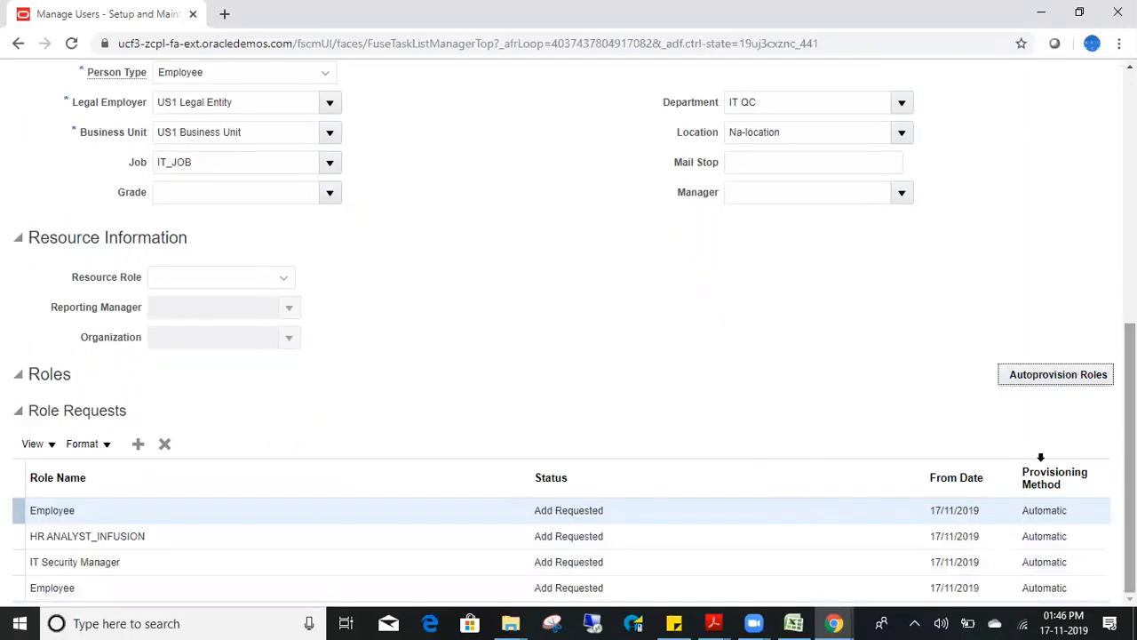
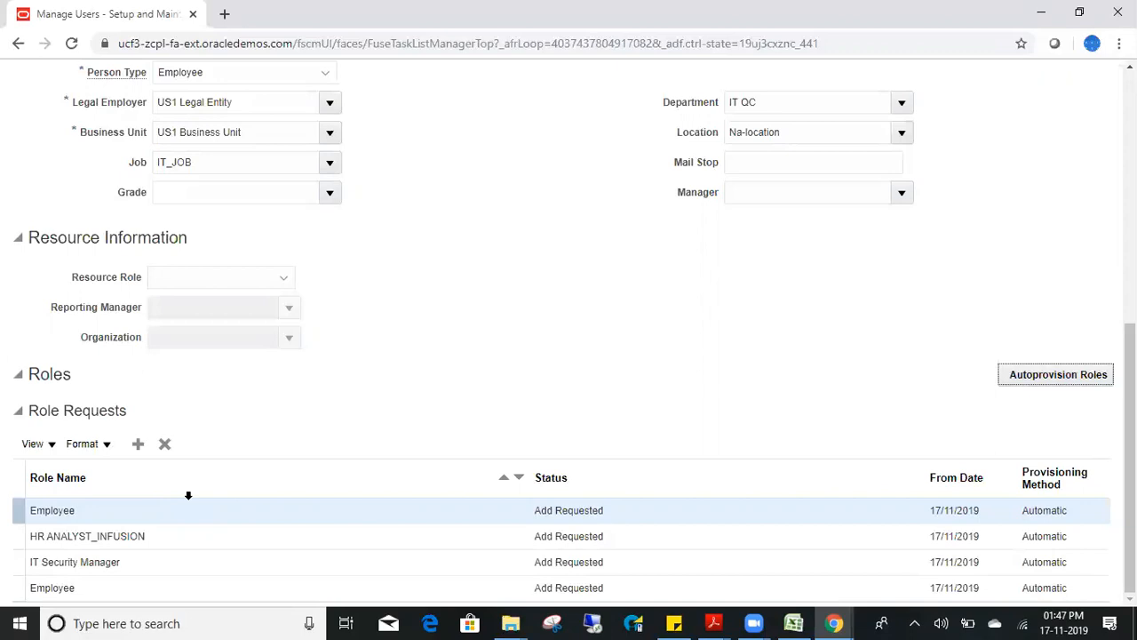
- Select the HR ANALYST_INFUSION role request row and save the new user with Save and Close
click(634, 529)
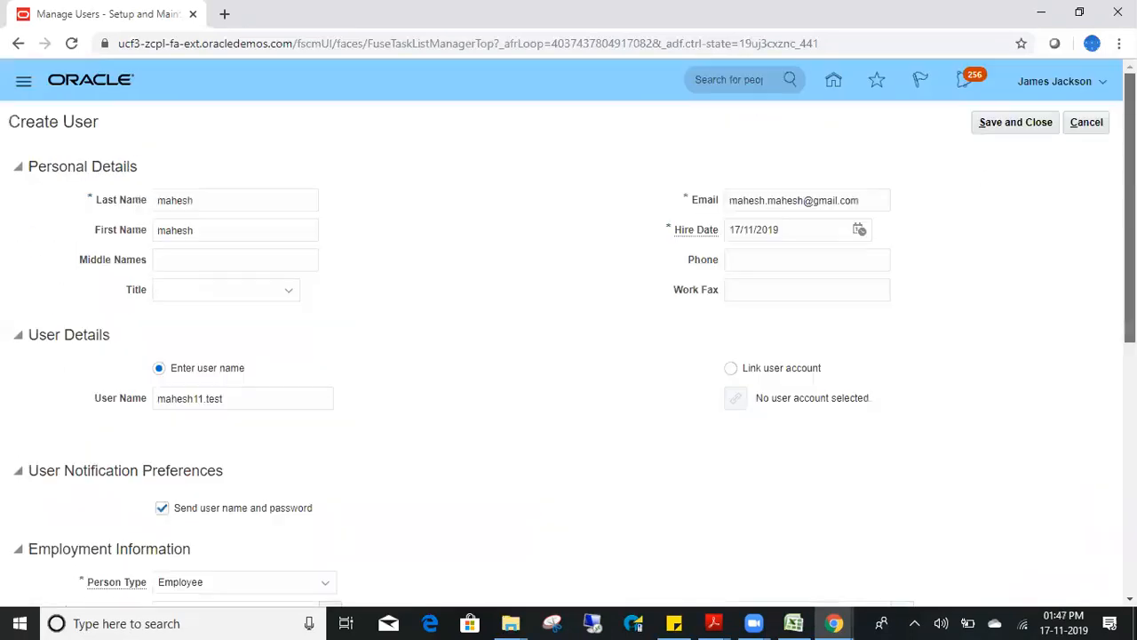
click(1018, 130)
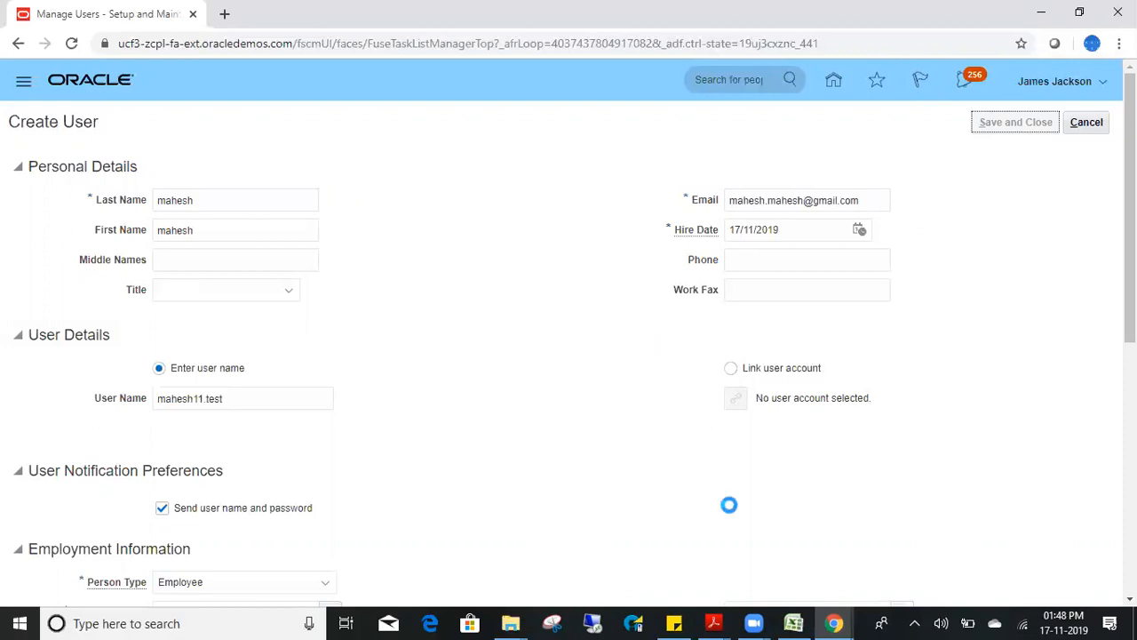
- Switch to the other signed-in Oracle window and dismiss the Settings and Actions panel
mouse_move(833, 623)
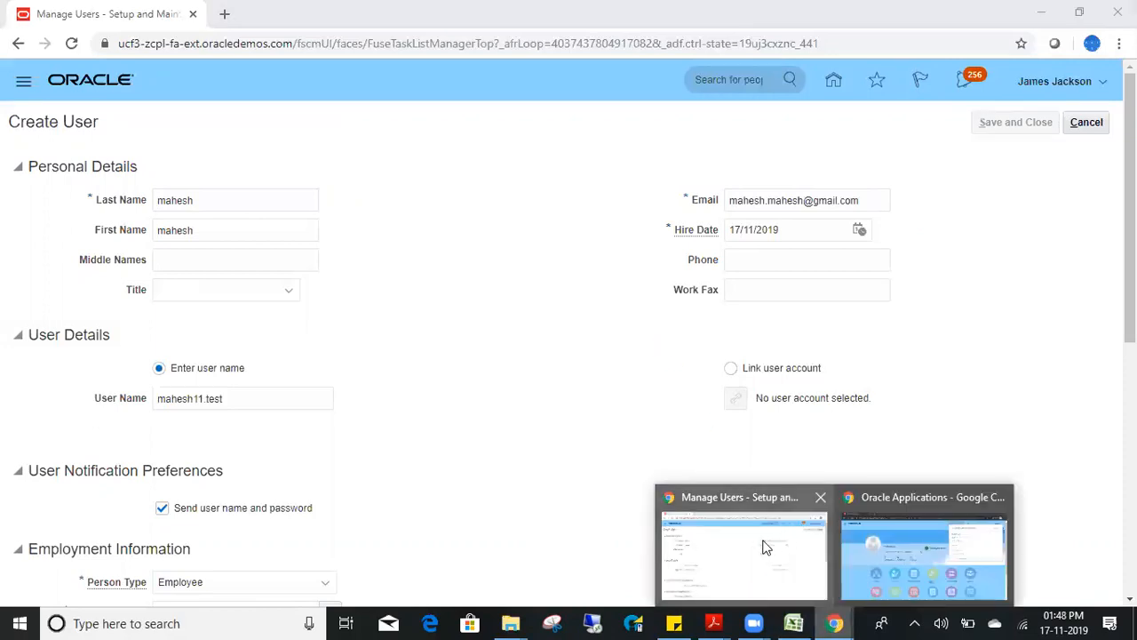
click(912, 543)
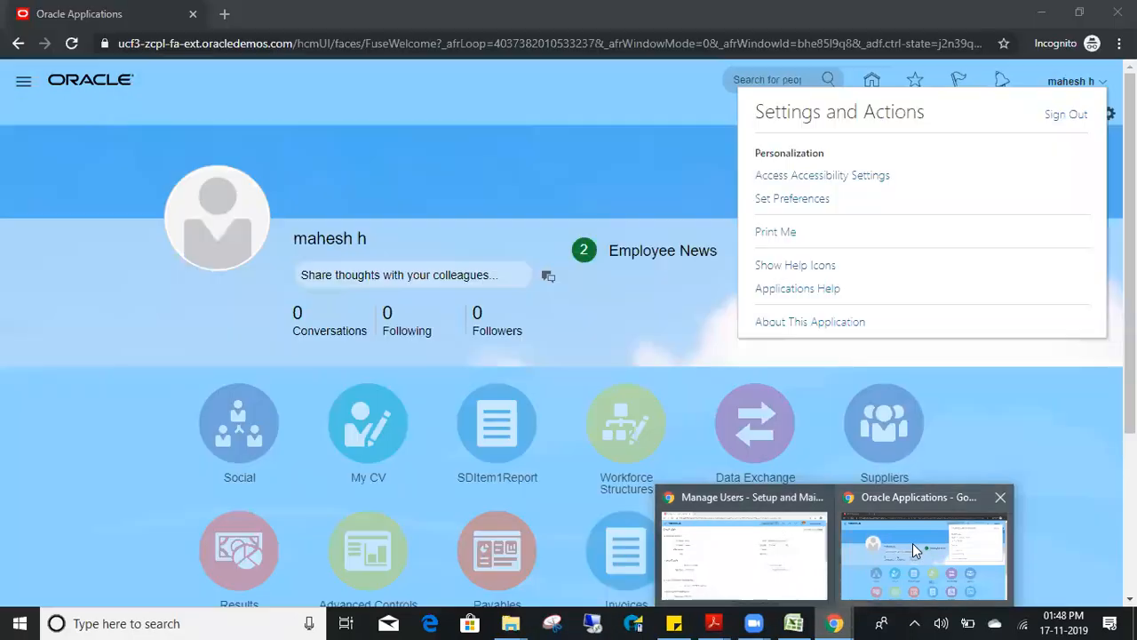
click(665, 306)
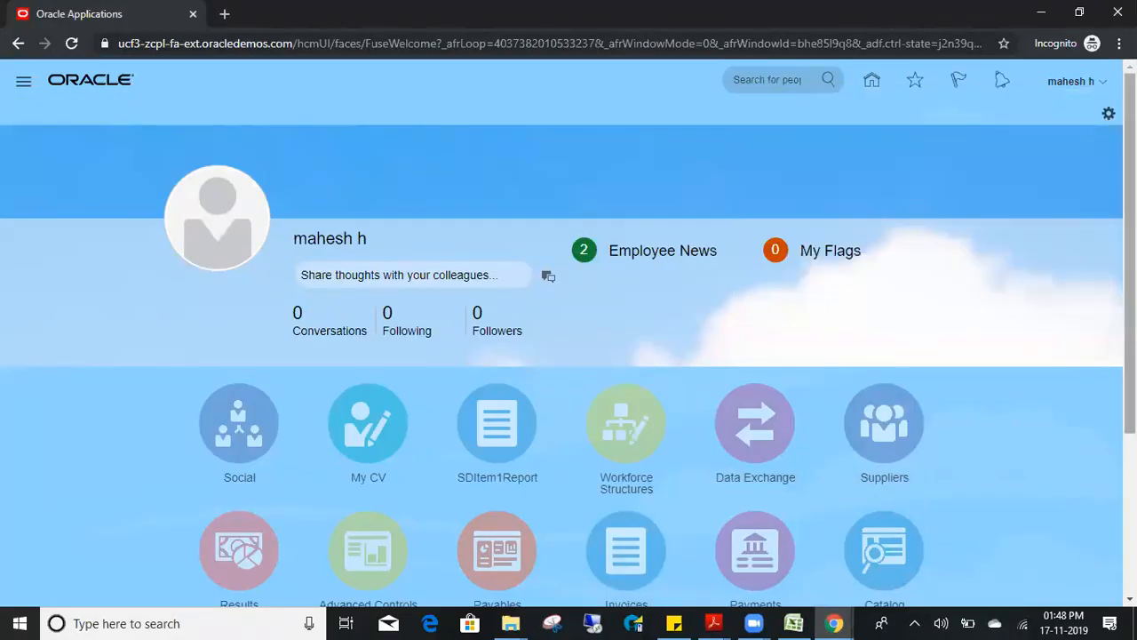
- Open the Invoices work area, show and hide its task list, then go back Home
scroll(675, 432, down, 3)
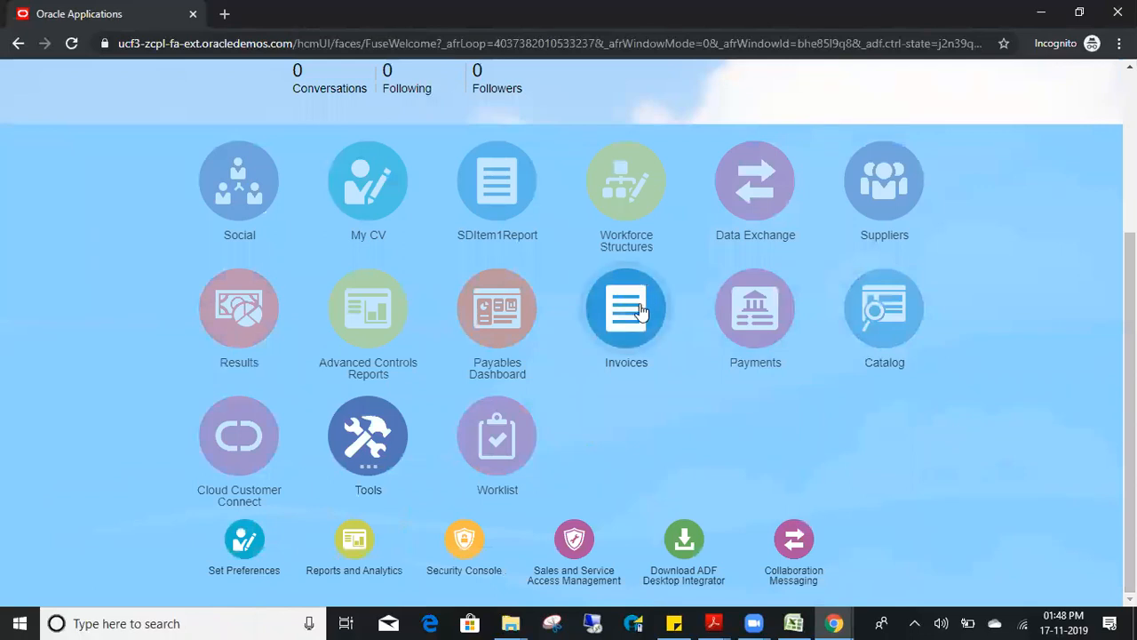
click(640, 311)
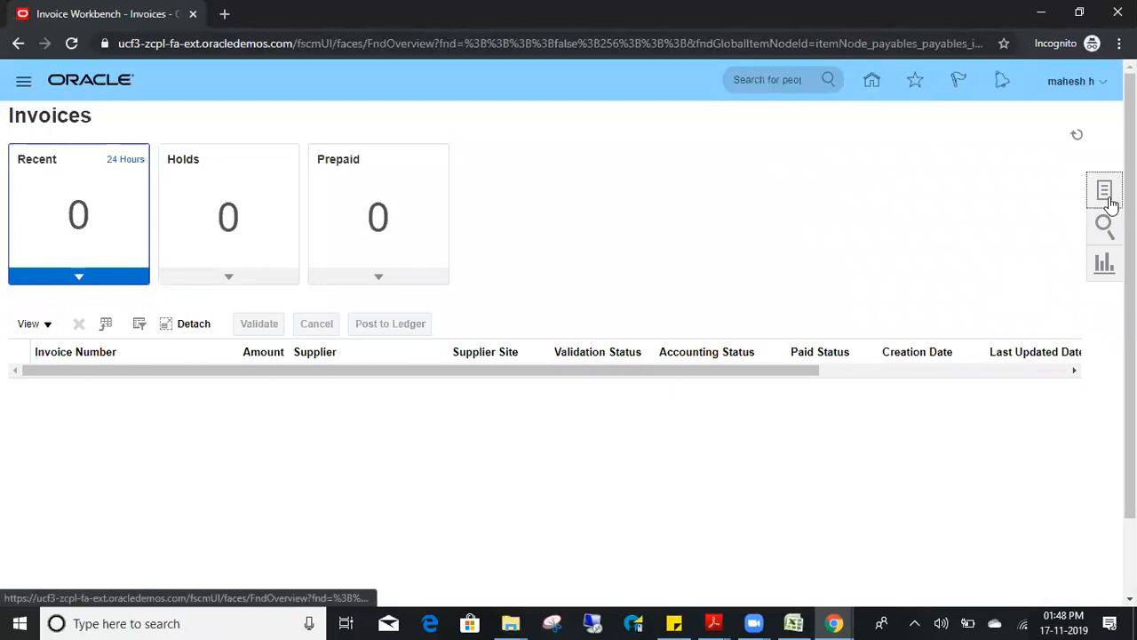
click(1108, 201)
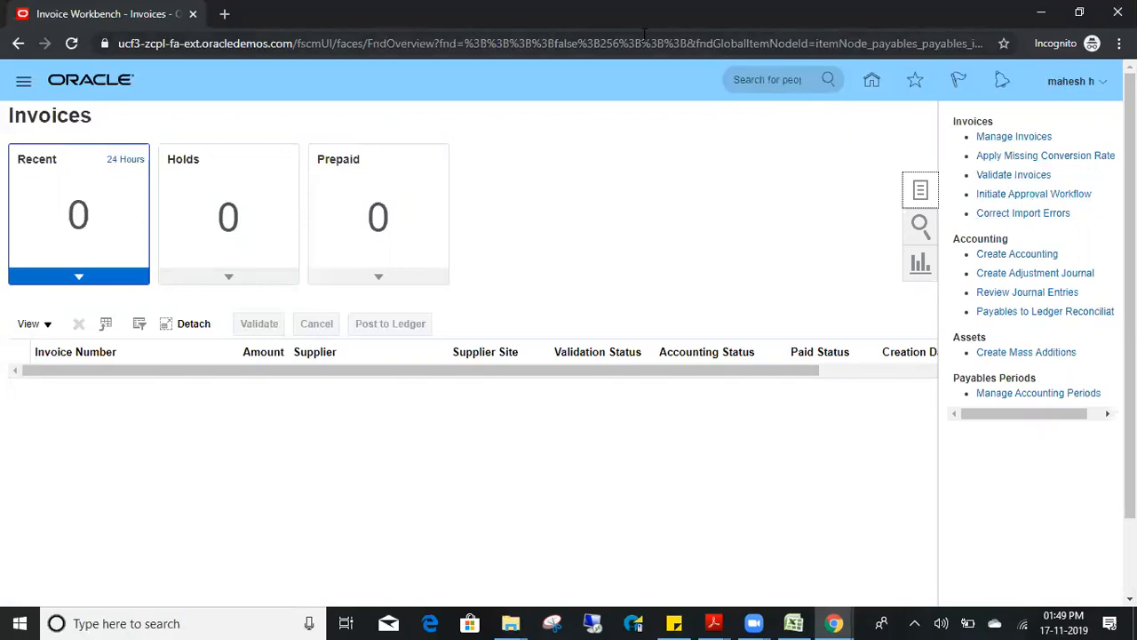
click(825, 198)
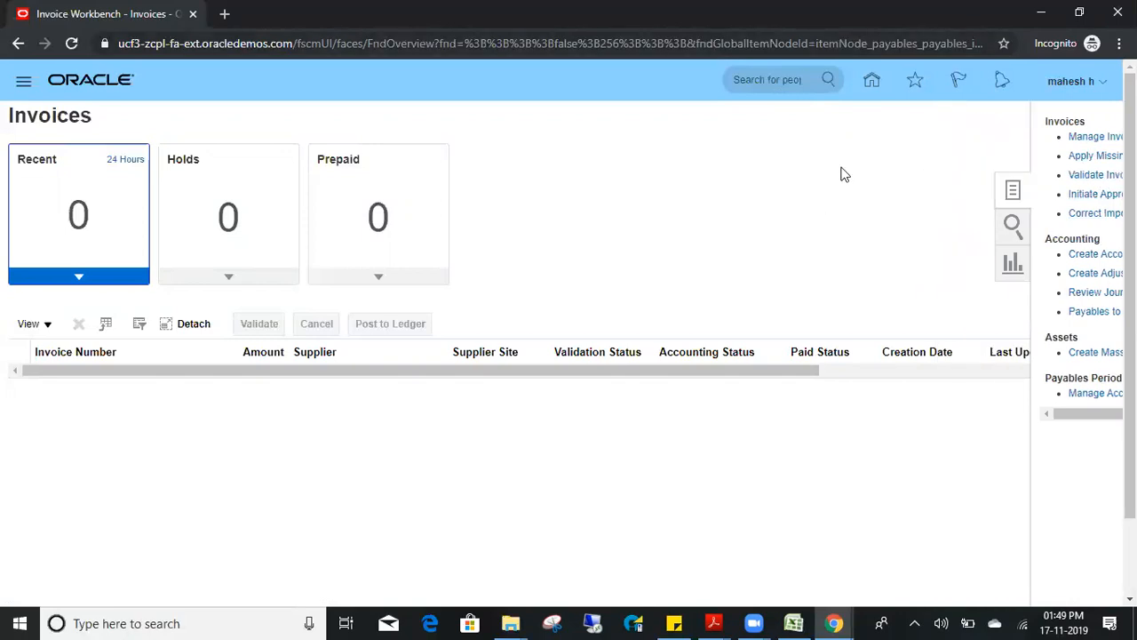
click(872, 86)
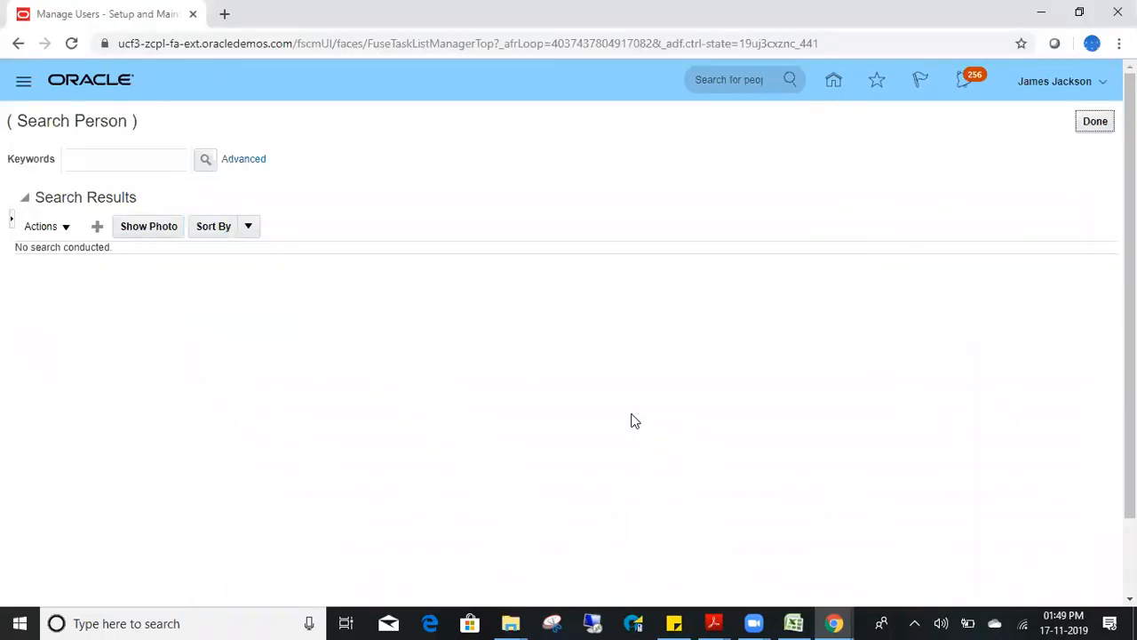
- Finish the person search with Done, then open Reports and Analytics from the home page Tools
click(1094, 121)
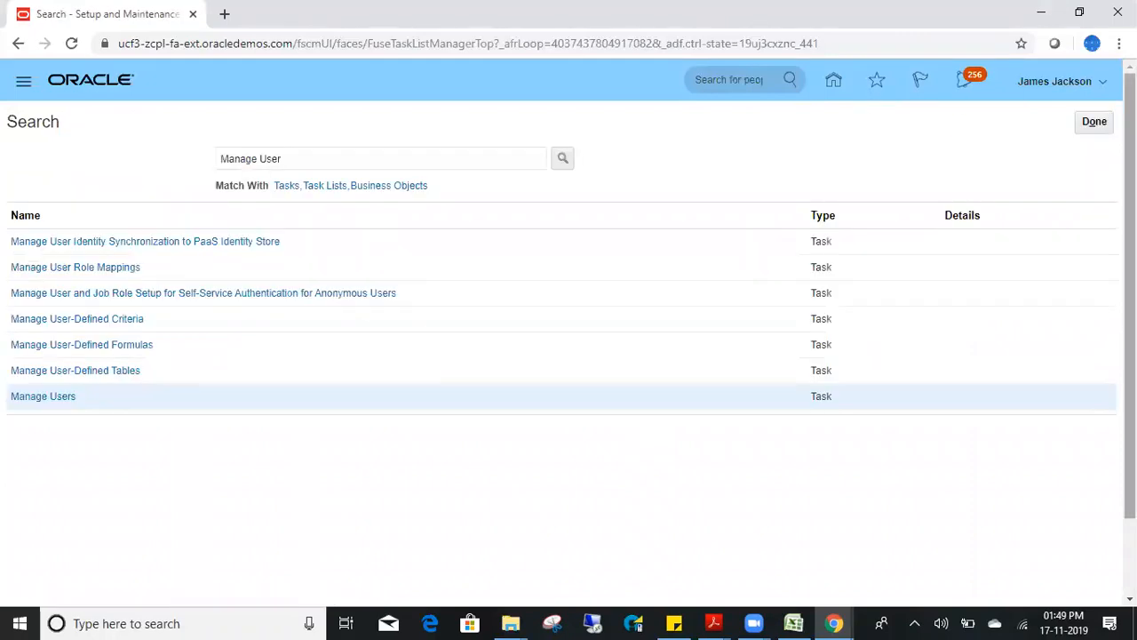
click(833, 79)
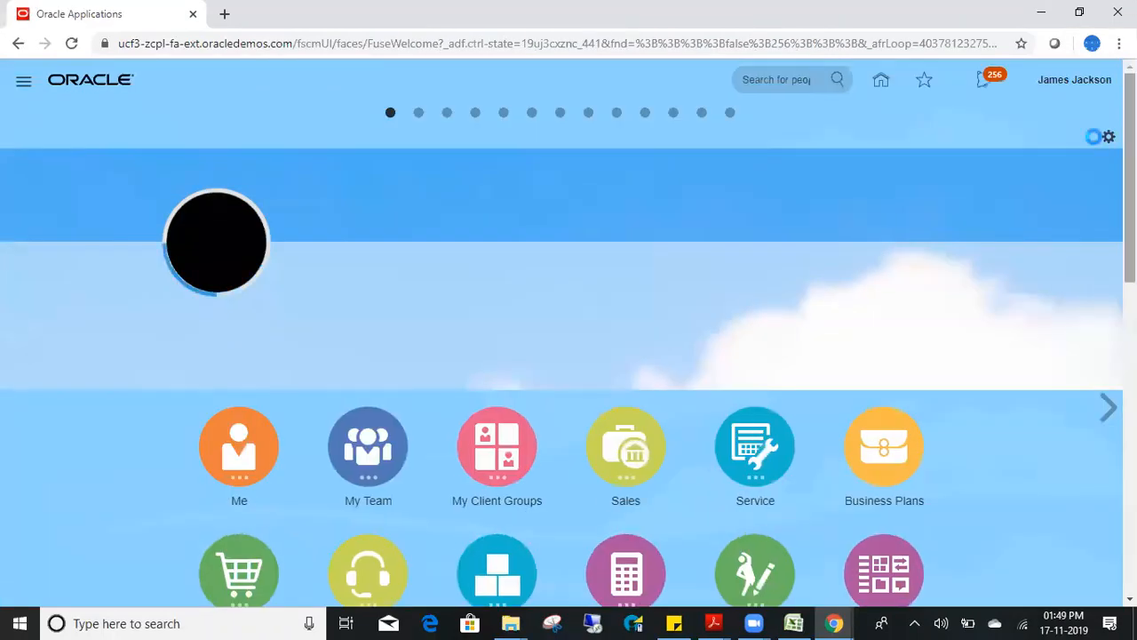
scroll(328, 501, down, 8)
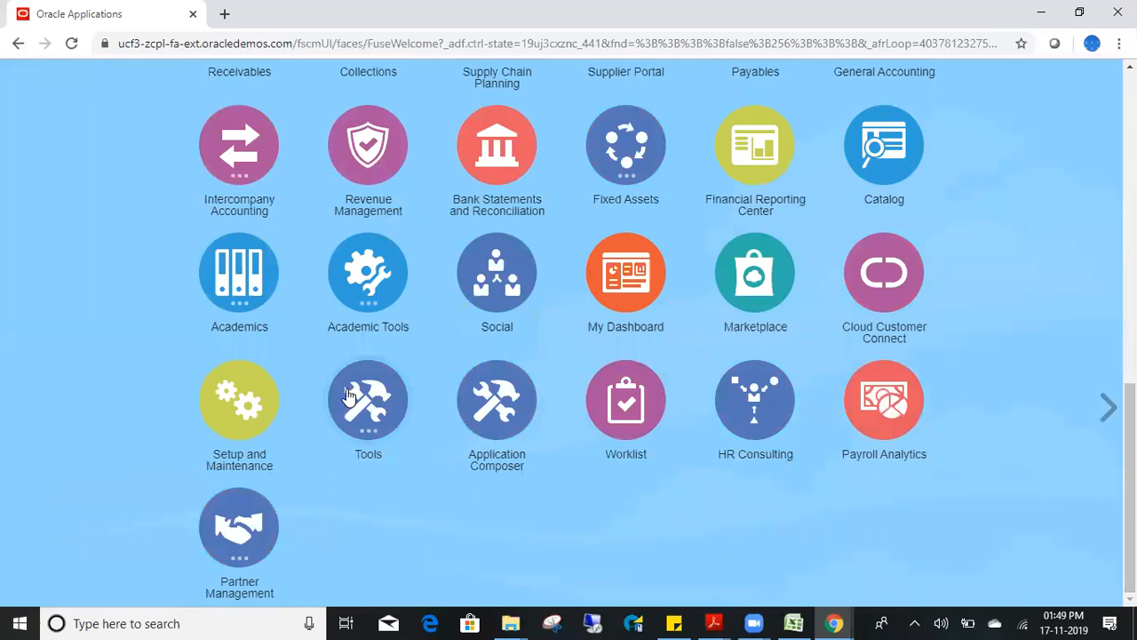
click(448, 549)
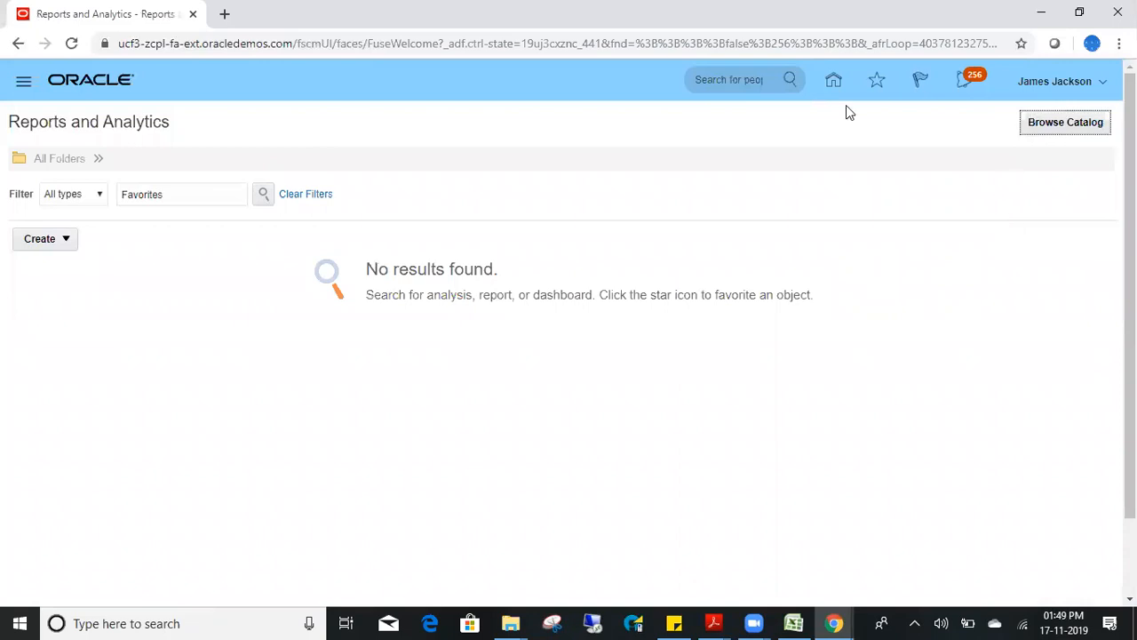
- Return to the home springboard and expand the Tools shortcuts
click(834, 82)
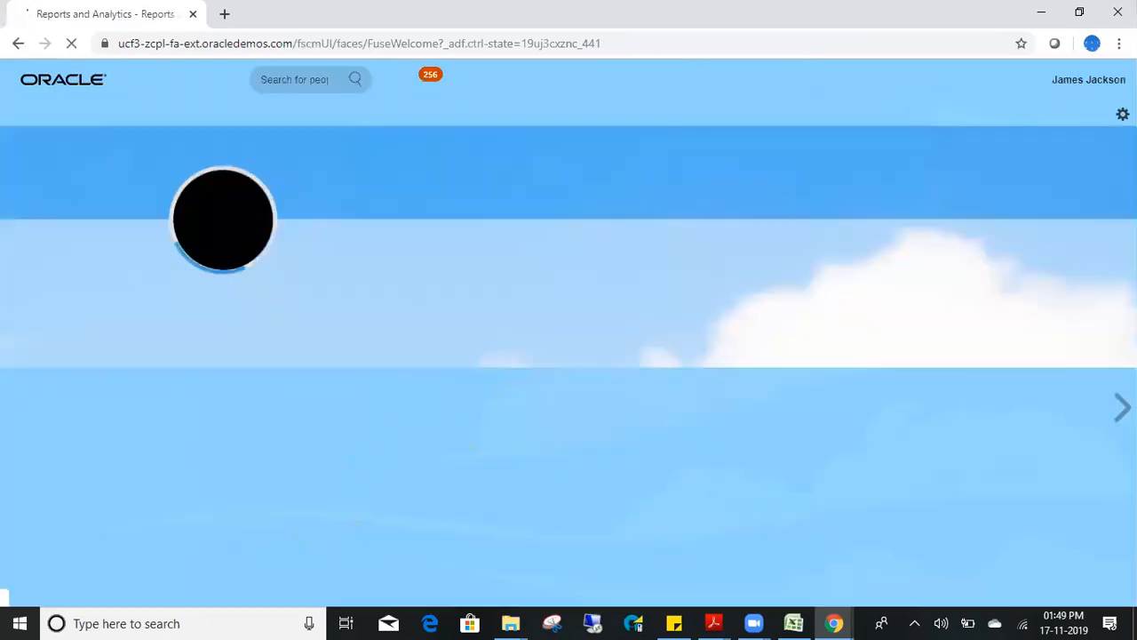
scroll(264, 476, down, 9)
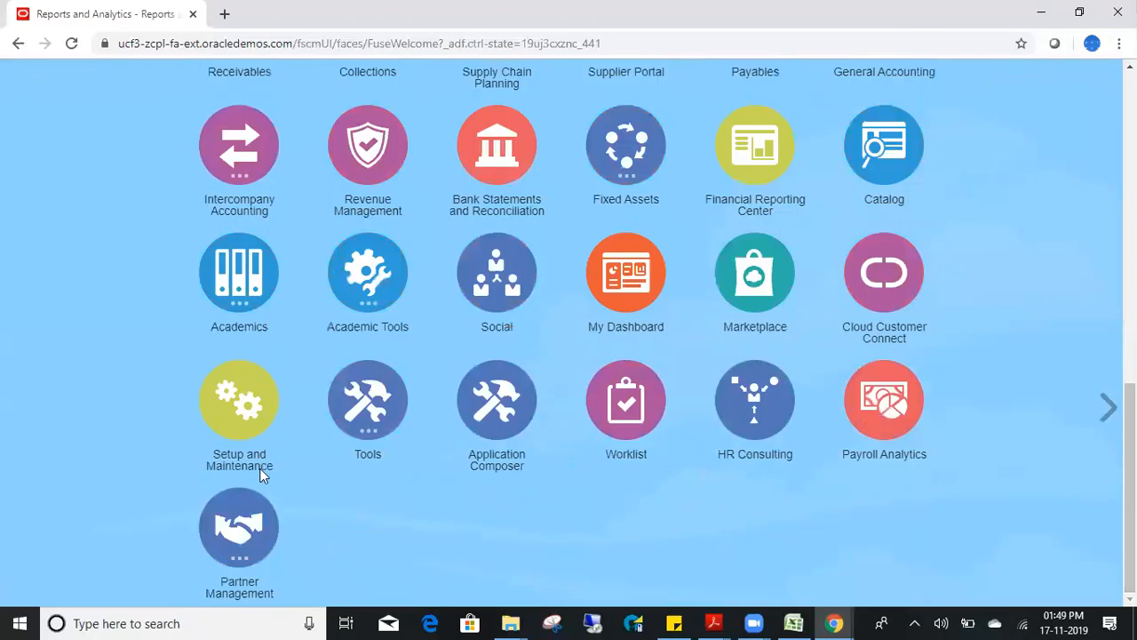
click(376, 406)
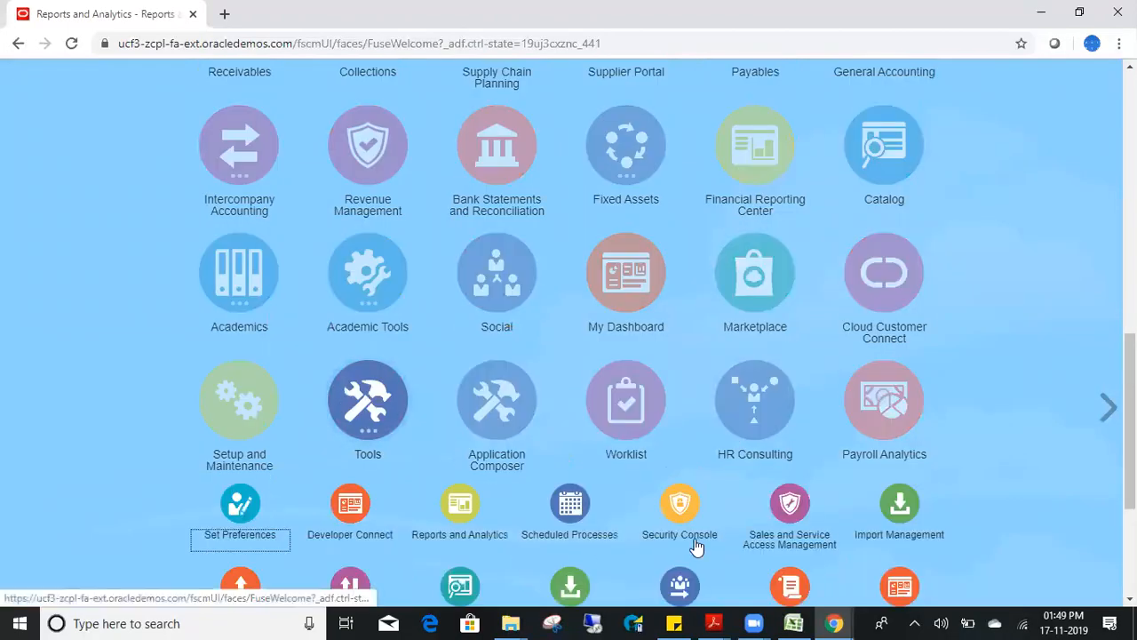
- Launch the Security Console from Tools and let its Roles page load
click(687, 536)
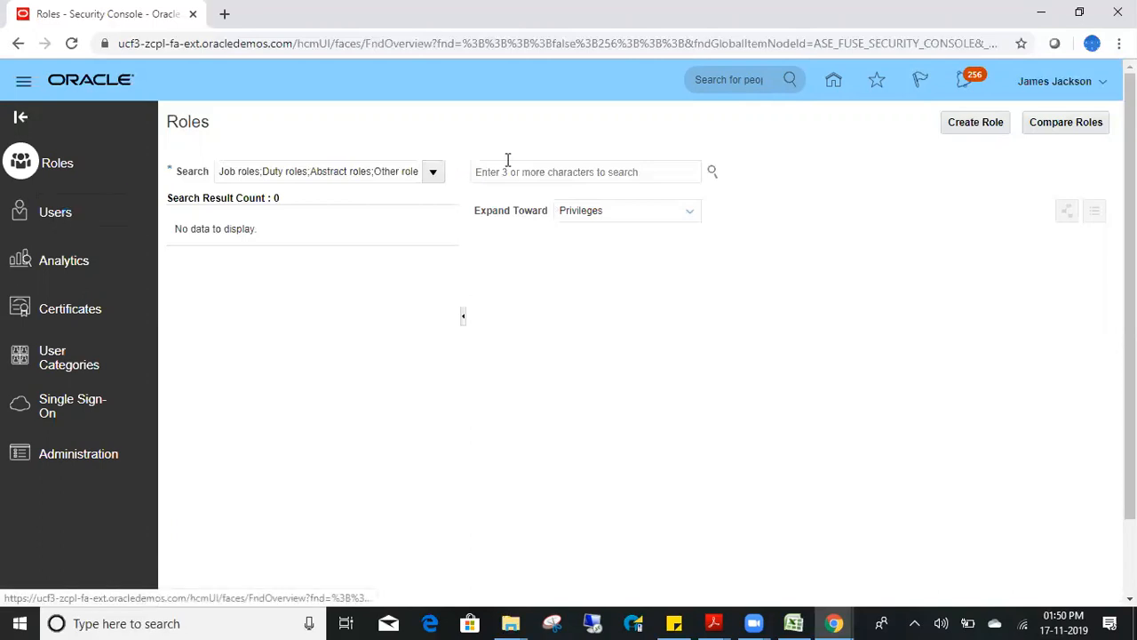
- On the Users page, search user accounts by the new user's name, correcting typos until results appear
click(525, 170)
text(maehs)
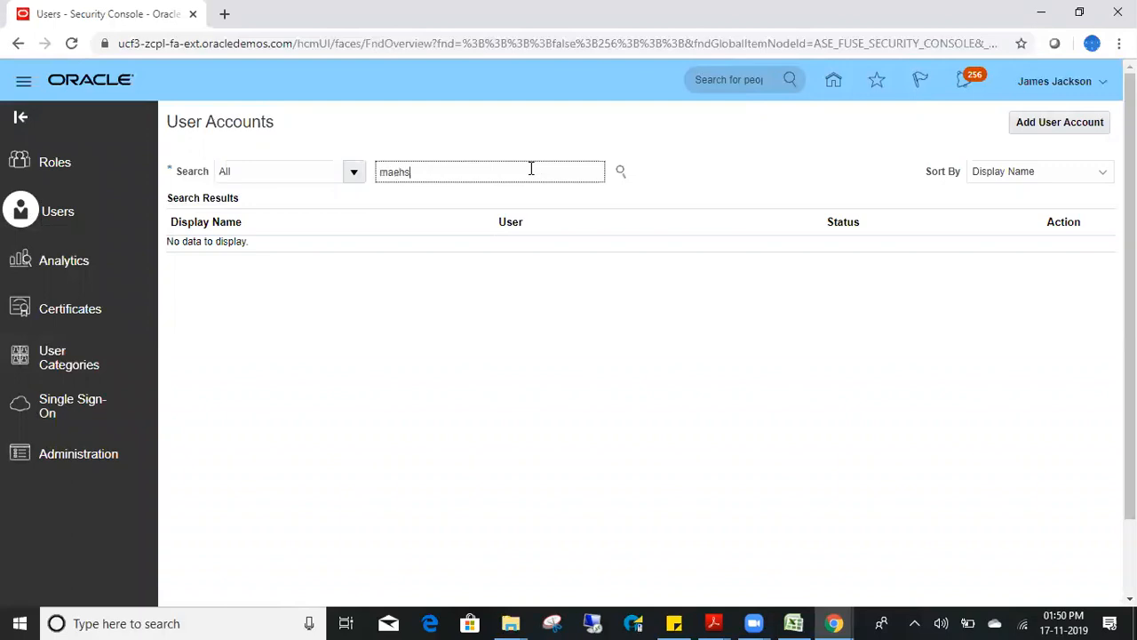
key(BackSpace)
key(BackSpace)
key(BackSpace)
key(BackSpace)
key(BackSpace)
text(mahes)
key(Return)
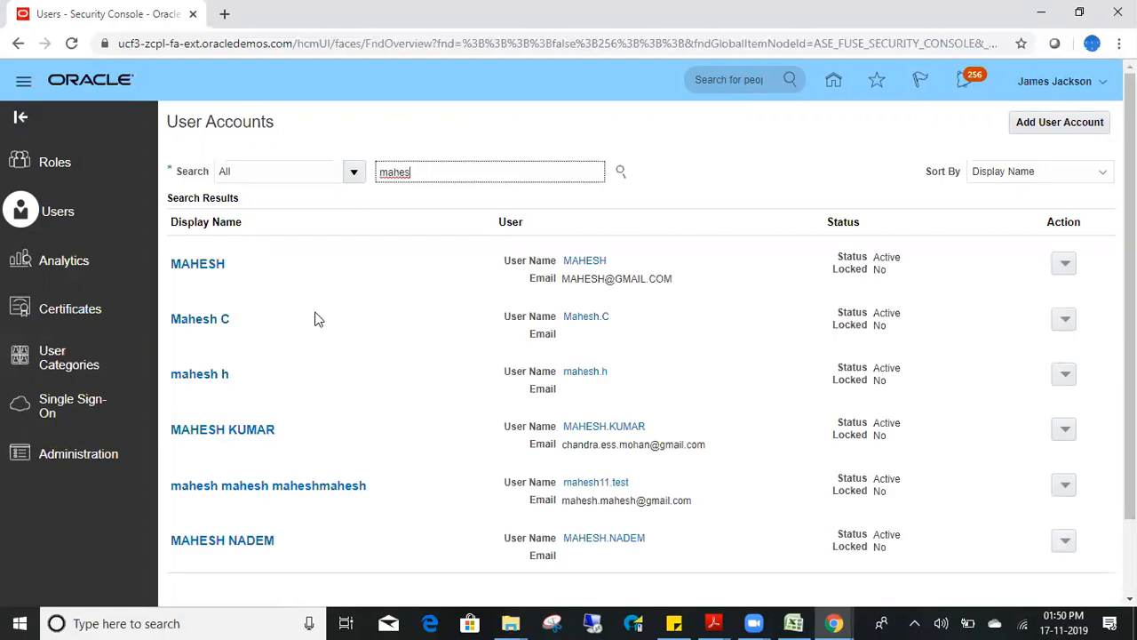
scroll(1128, 320, down, 1)
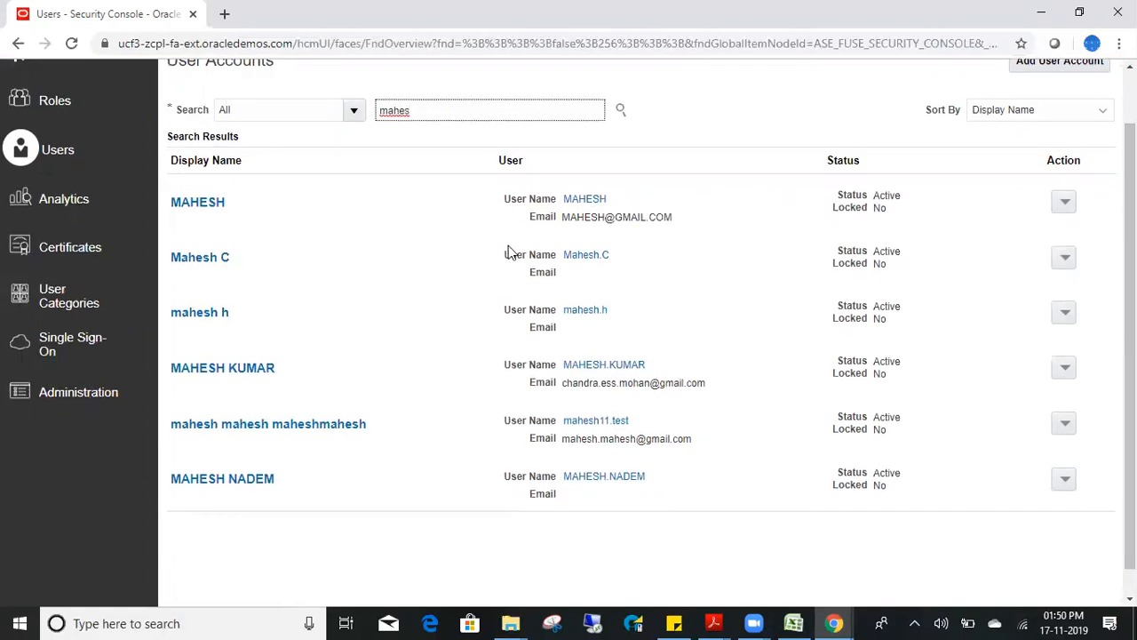
text(11)
key(Return)
key(BackSpace)
key(BackSpace)
key(BackSpace)
key(BackSpace)
key(BackSpace)
key(BackSpace)
key(BackSpace)
text(mahes)
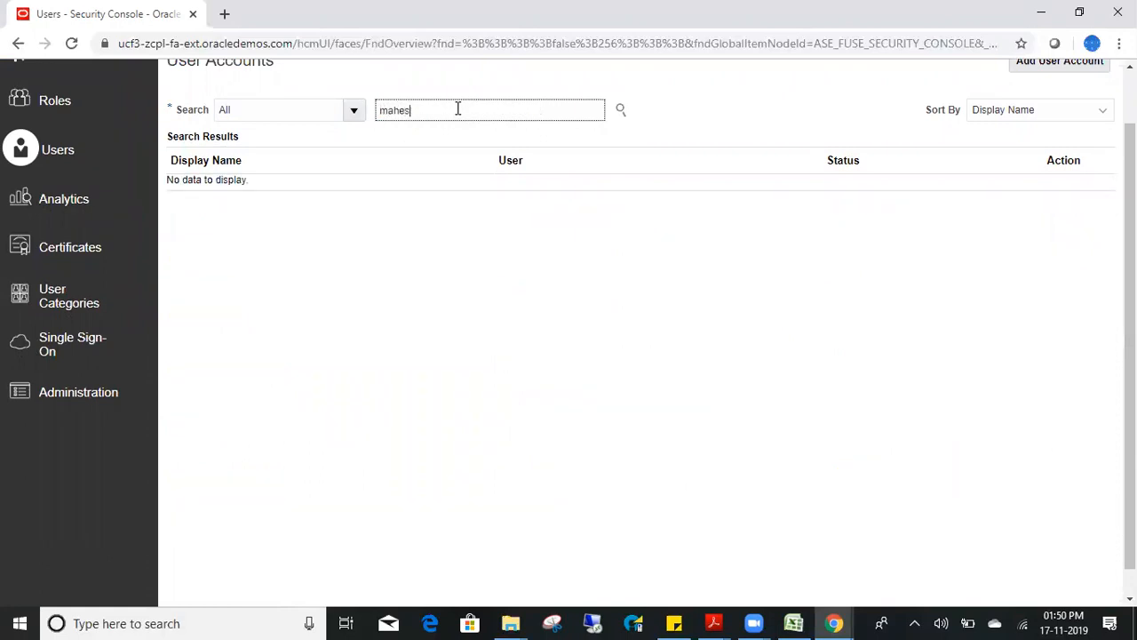
text(h)
key(Return)
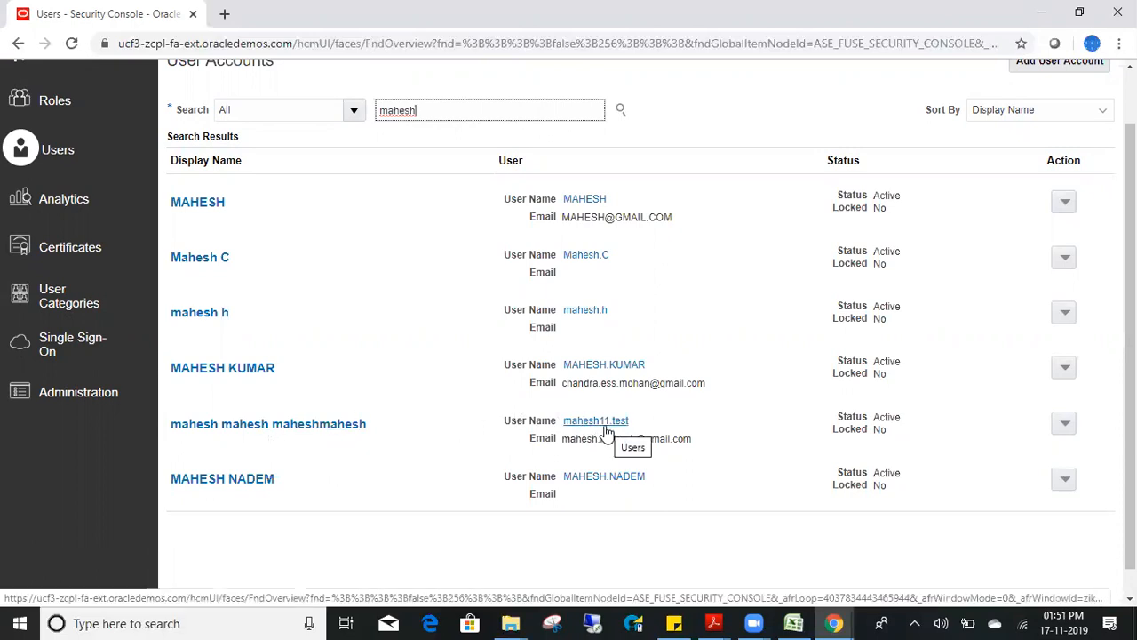
click(221, 430)
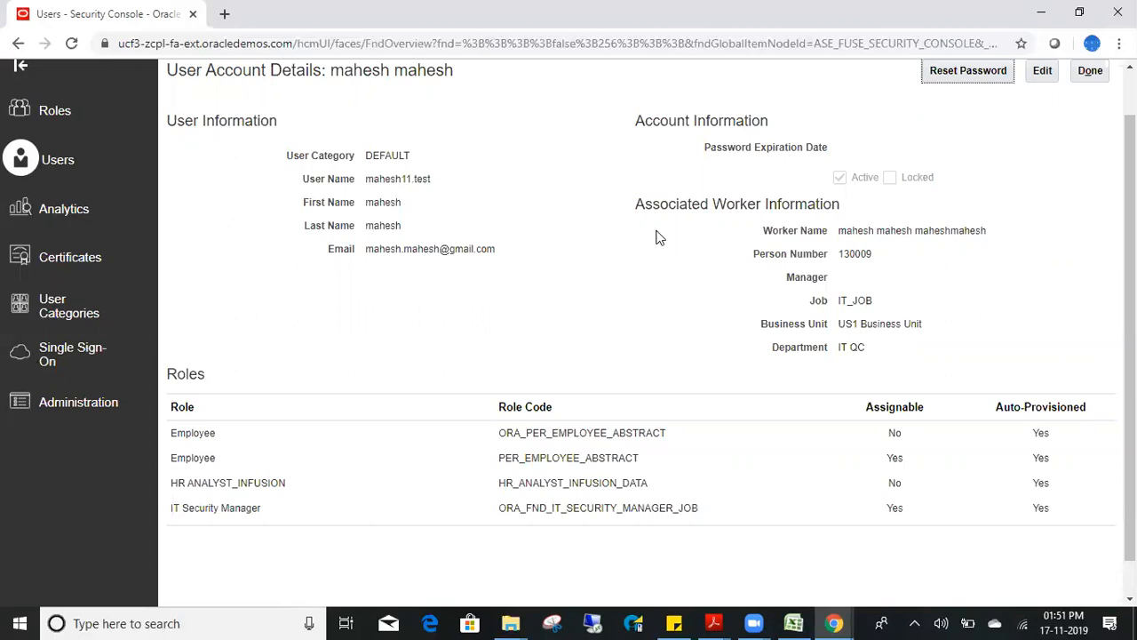
triple_click(880, 238)
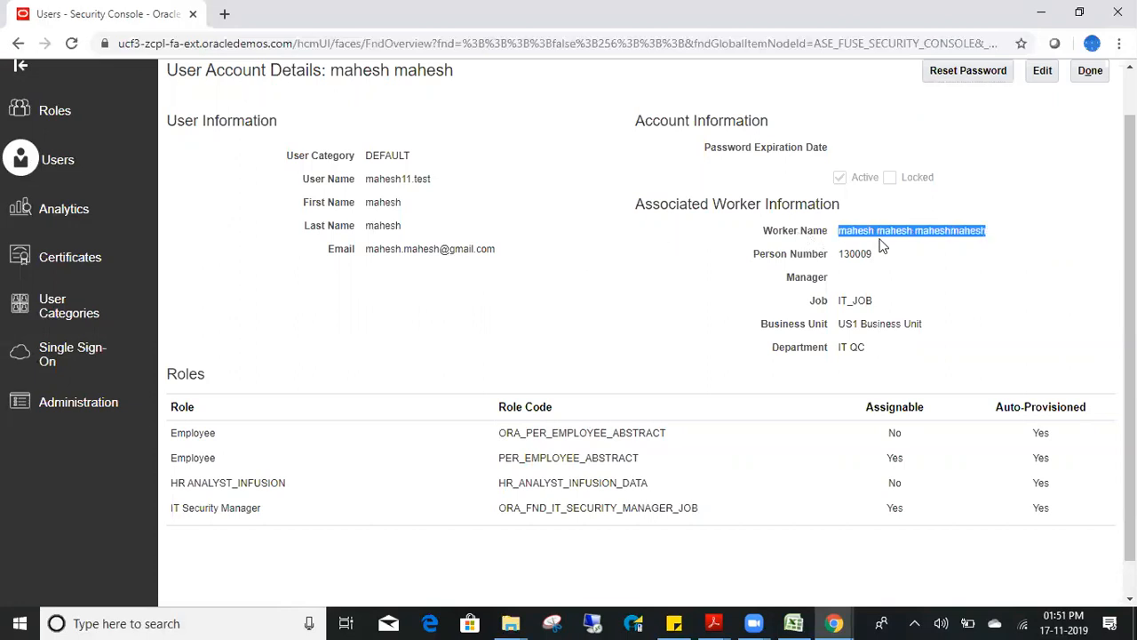
double_click(389, 209)
double_click(387, 228)
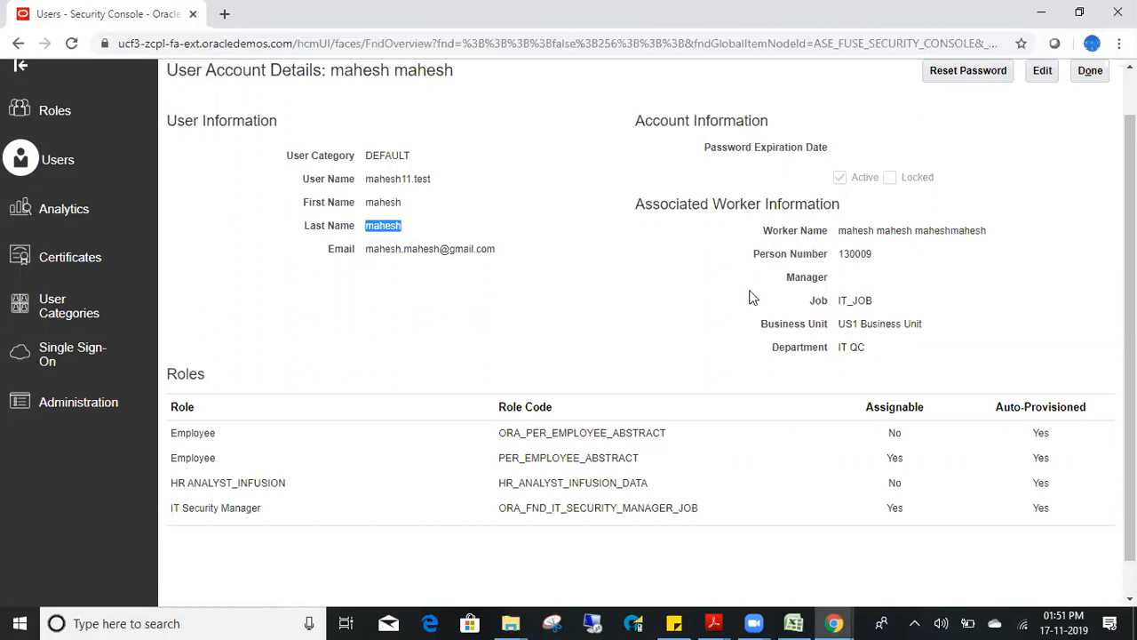
double_click(847, 254)
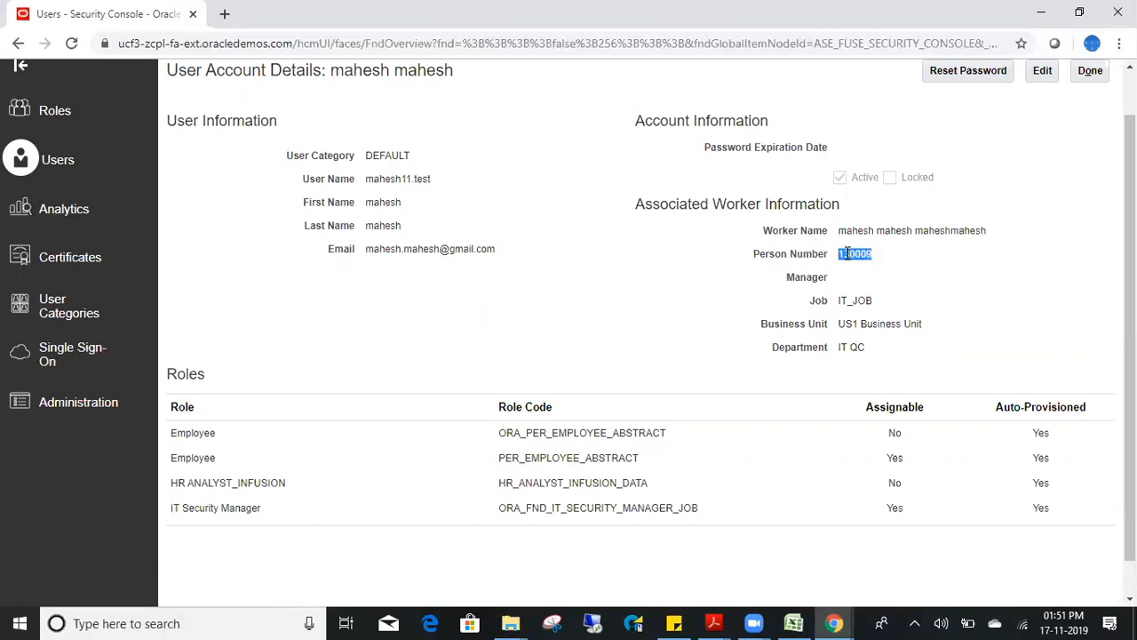
double_click(856, 300)
click(877, 340)
triple_click(865, 323)
triple_click(853, 347)
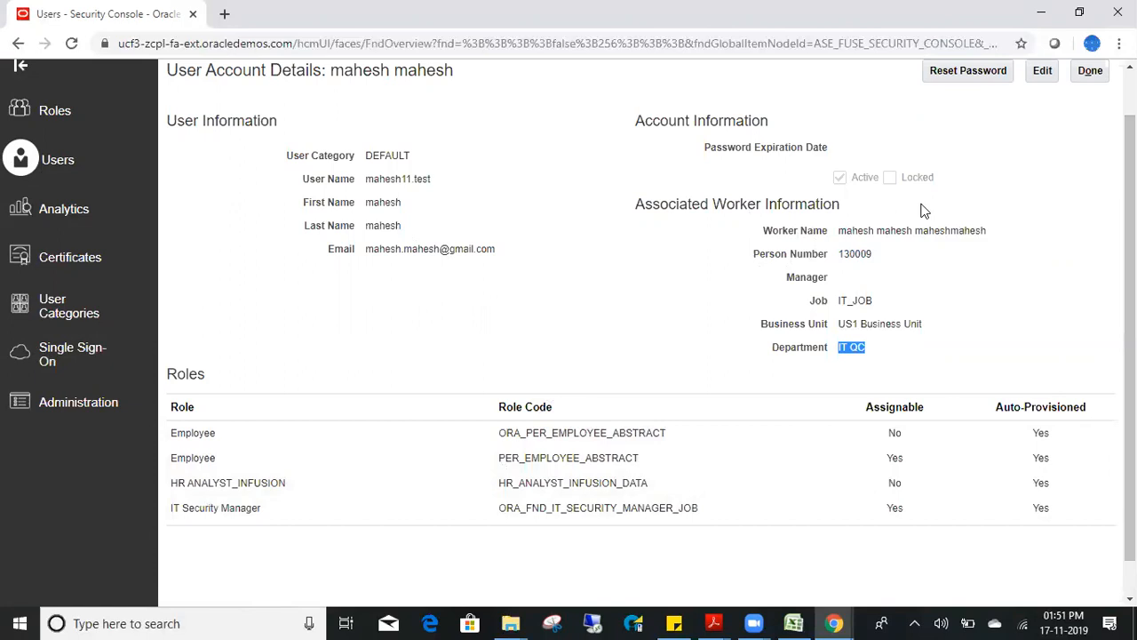
click(1090, 70)
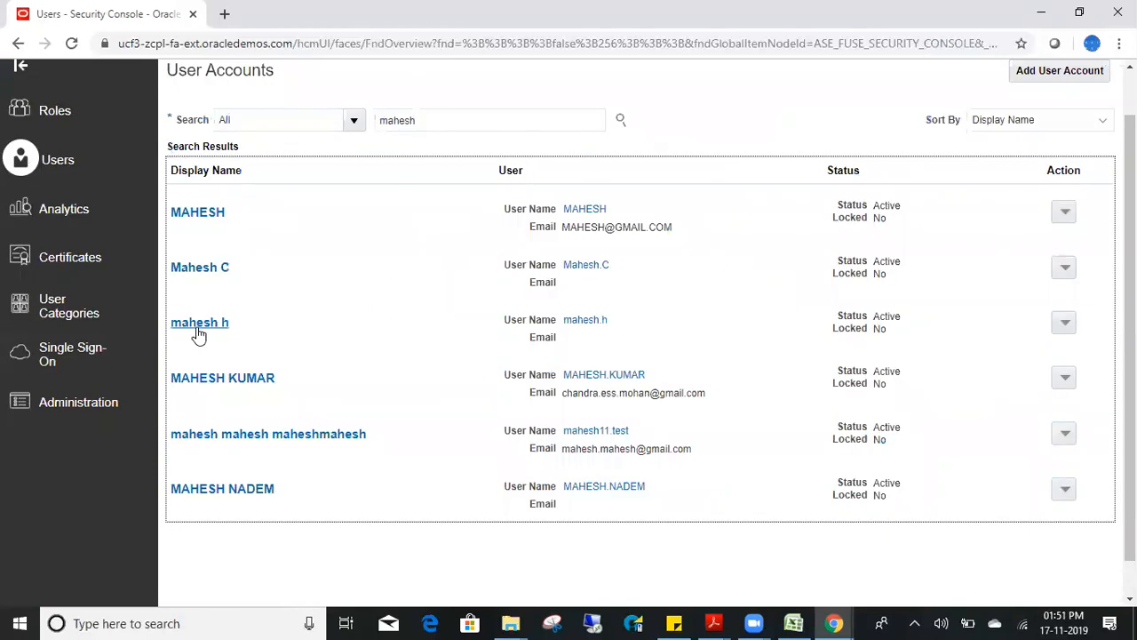
- Open the new user's User Account Details and review the Employee rows in its Roles table
click(199, 326)
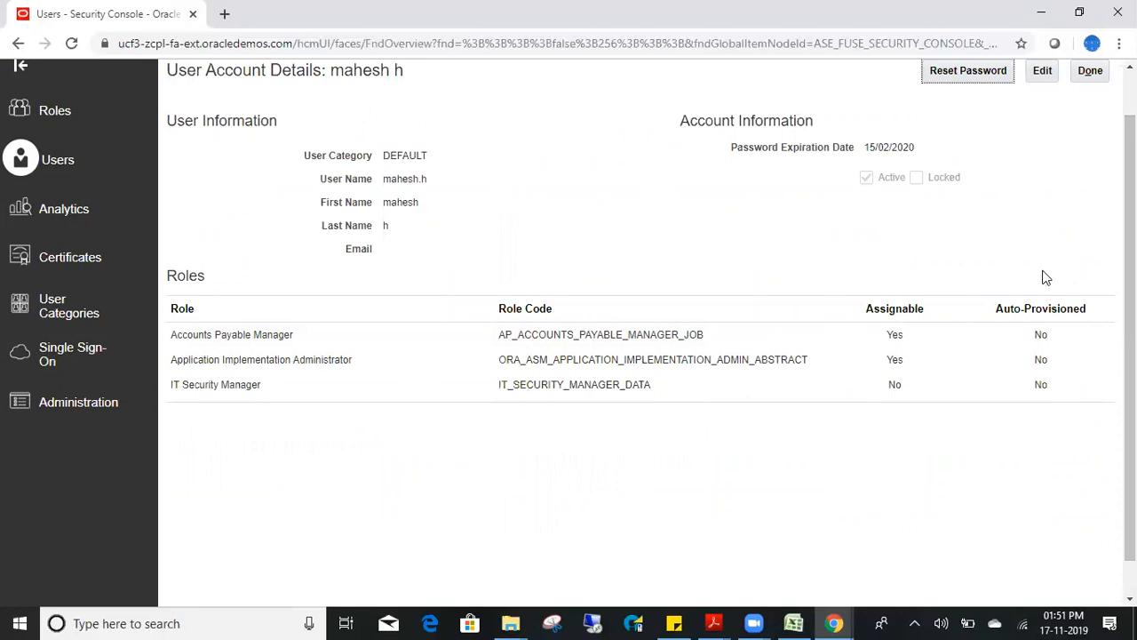
click(1090, 70)
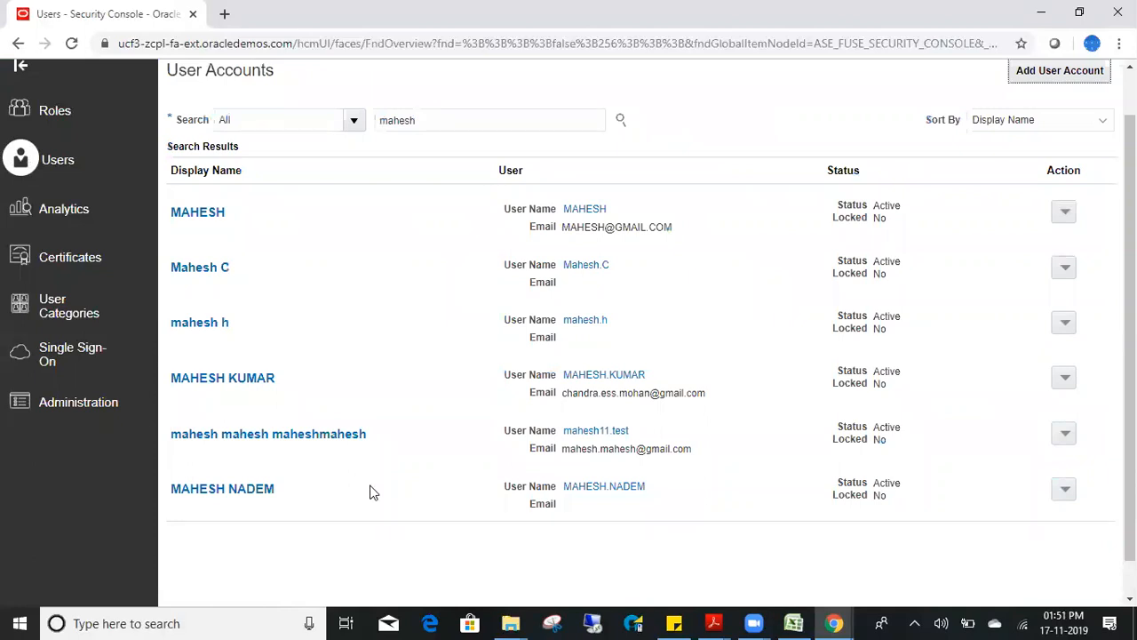
click(318, 436)
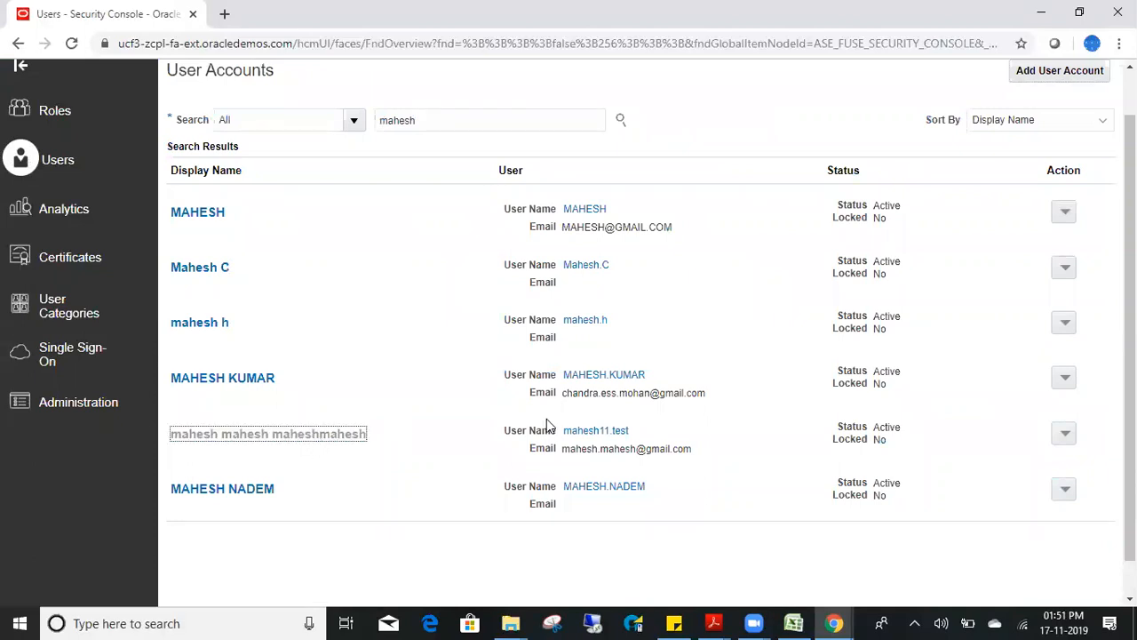
click(255, 436)
click(257, 458)
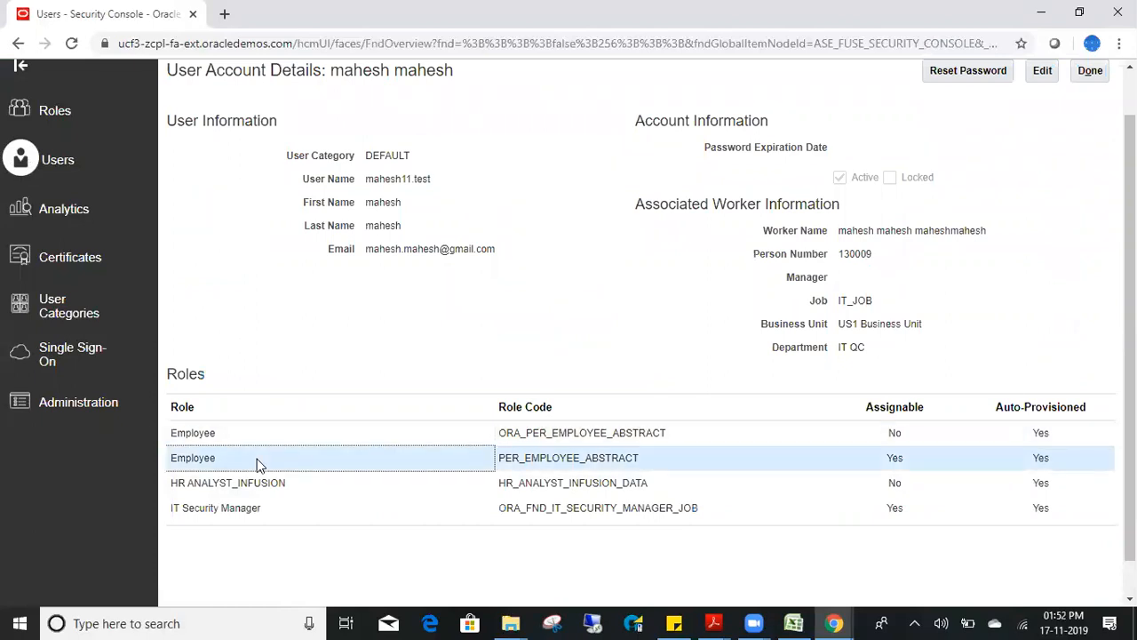
- Search roles for 'Account' and pick the Accounts Payable Specialist job role
click(56, 109)
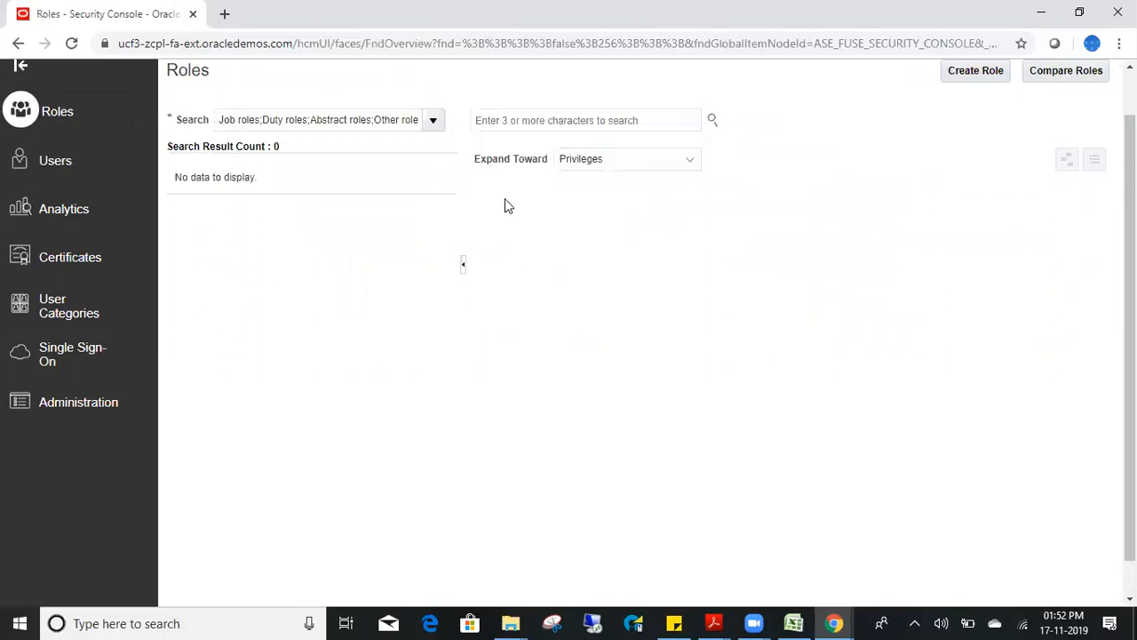
click(536, 120)
text(AP)
key(BackSpace)
key(BackSpace)
text(A)
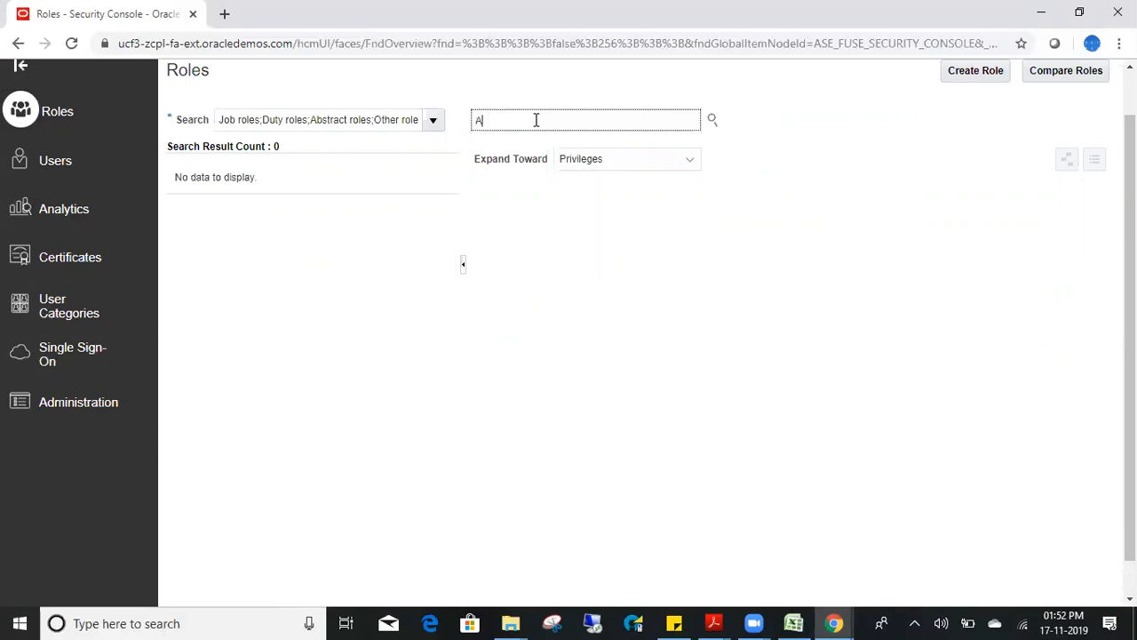
text(ccount)
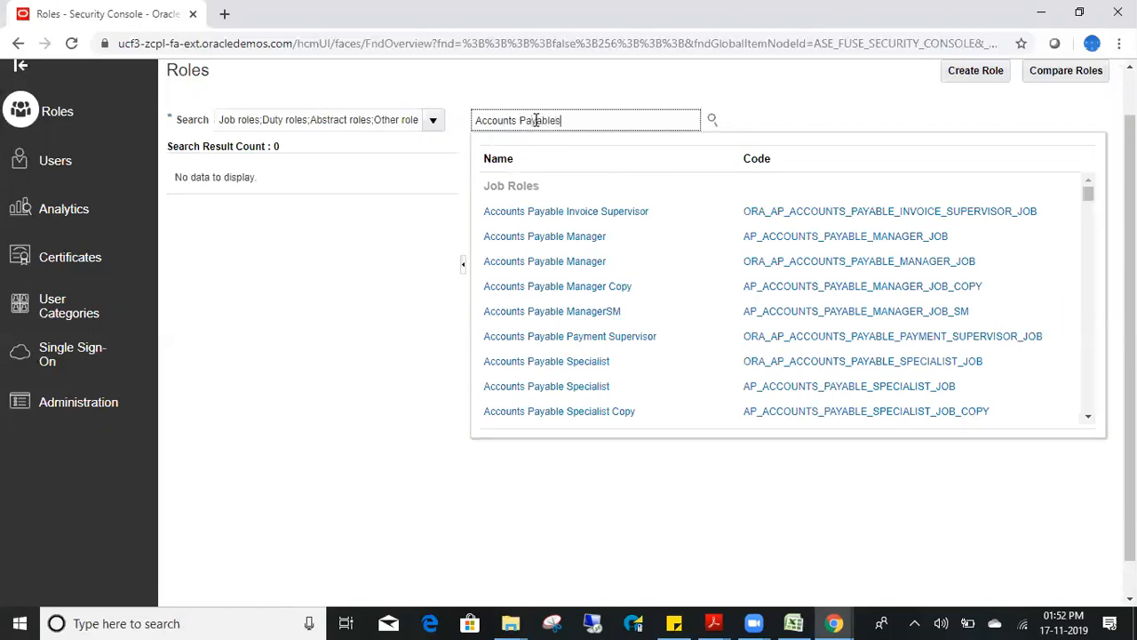
key(BackSpace)
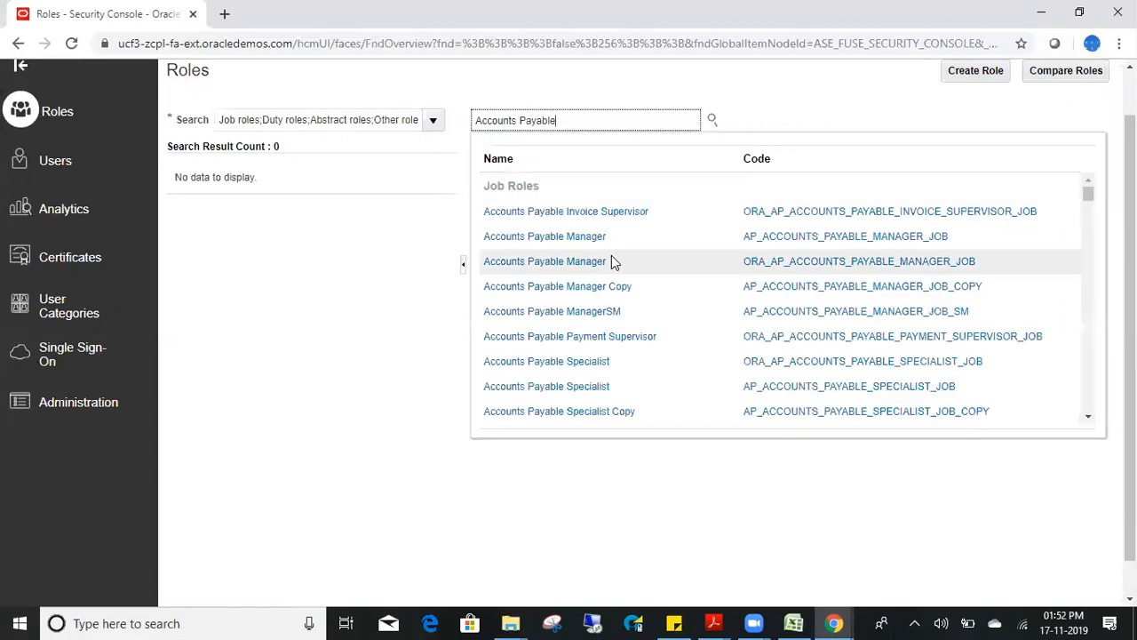
click(587, 363)
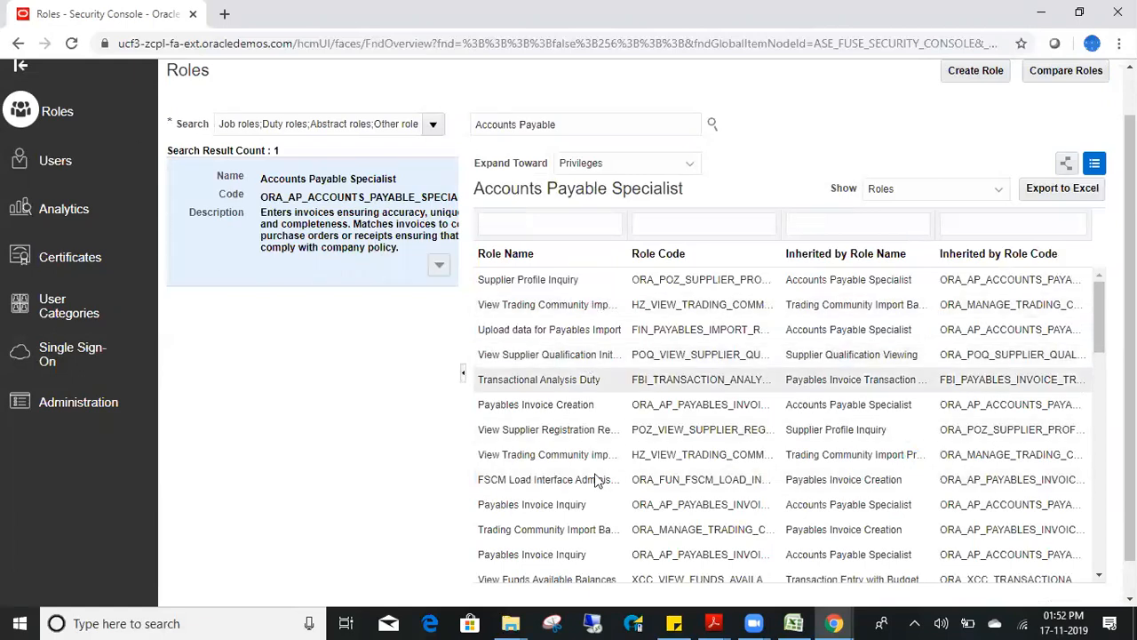
- Switch Expand Toward to Users, then back to Privileges
click(689, 165)
click(635, 207)
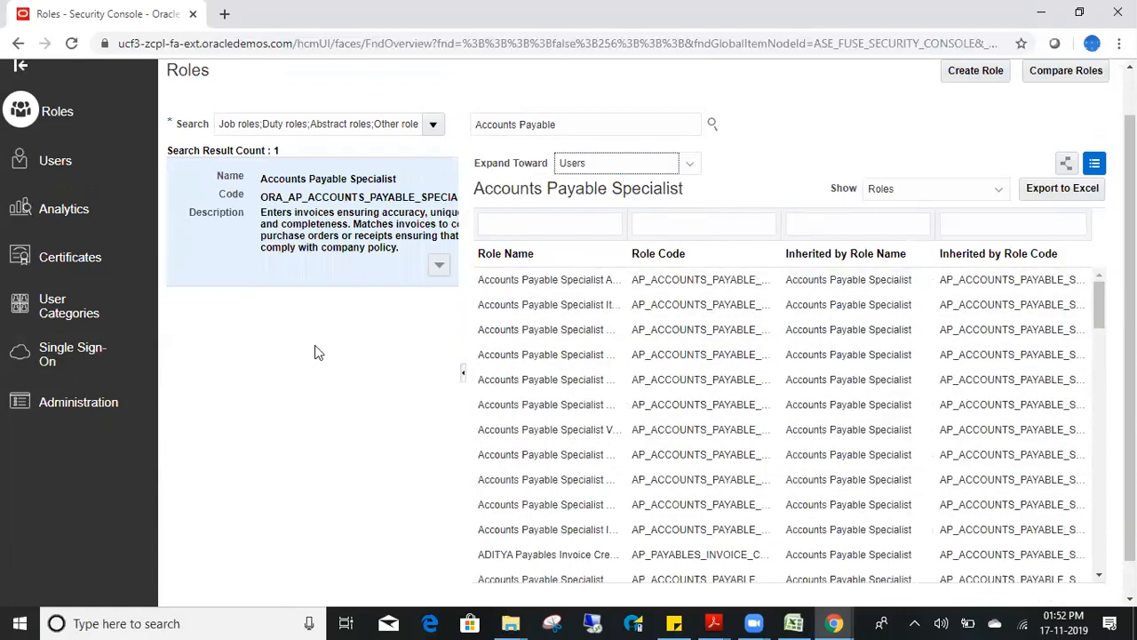
drag(1101, 309, 1101, 540)
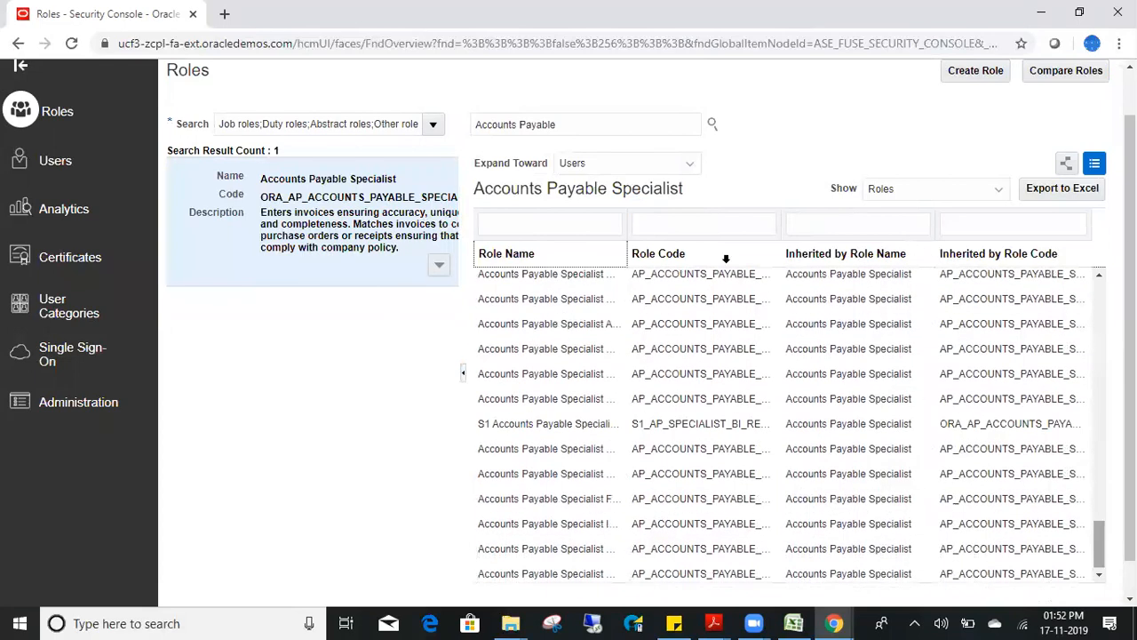
click(689, 163)
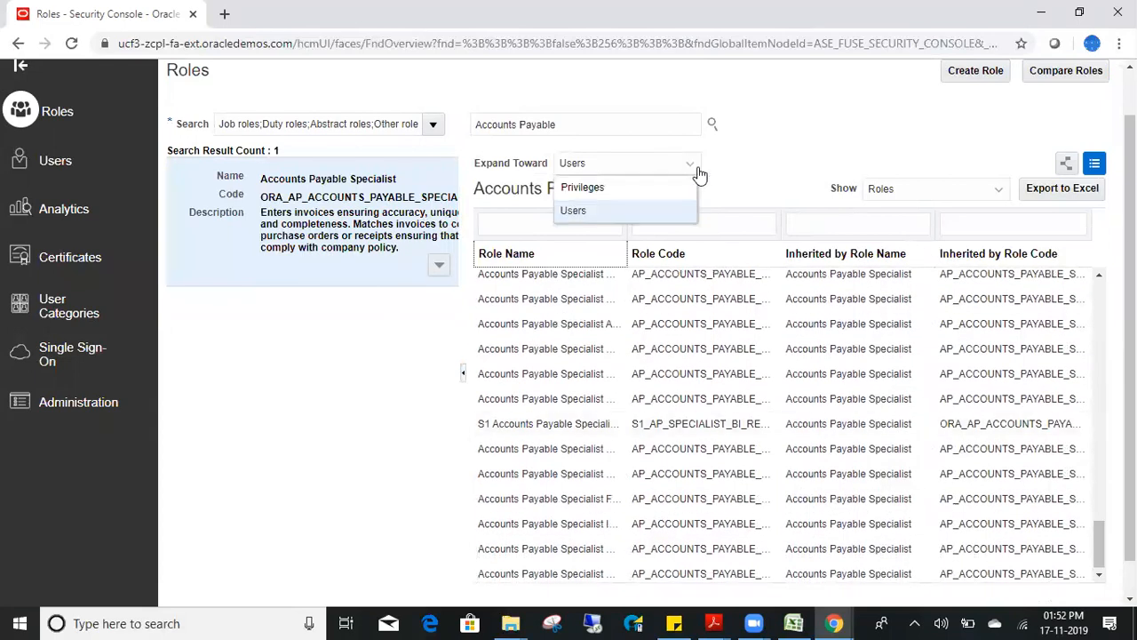
click(630, 187)
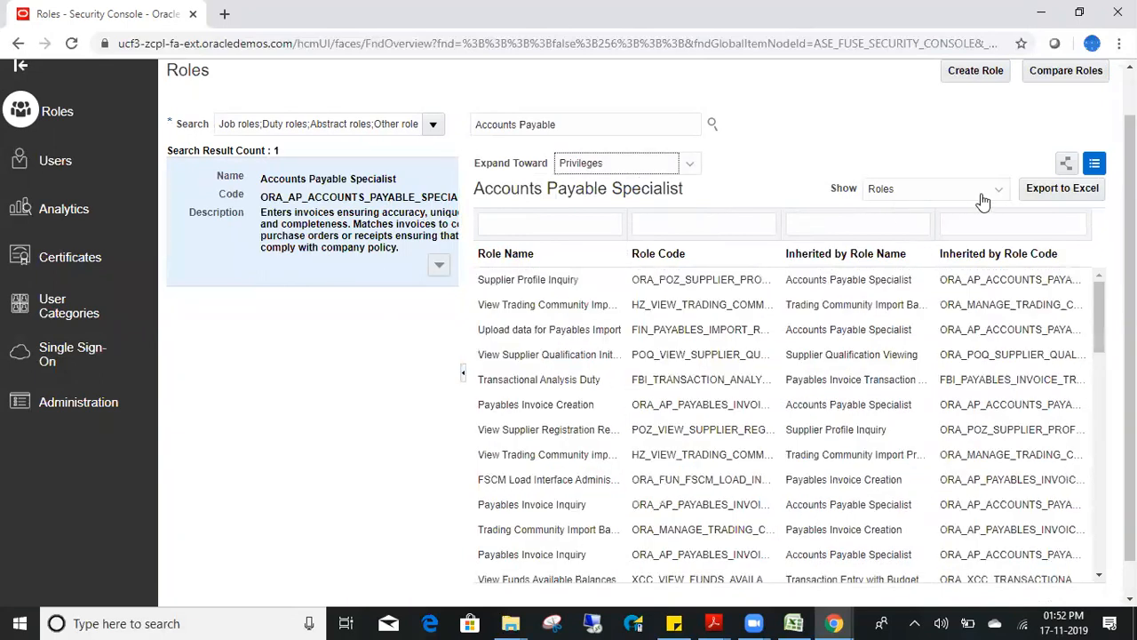
- Toggle the table between privileges and roles, sort by role code and name, then list privileges
click(979, 194)
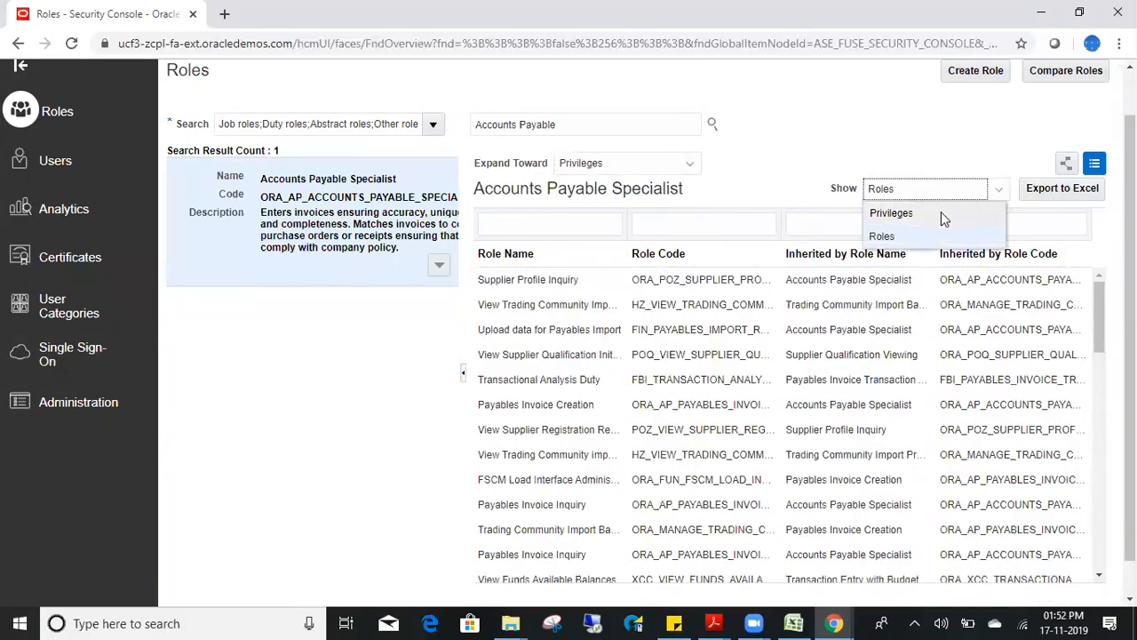
click(941, 213)
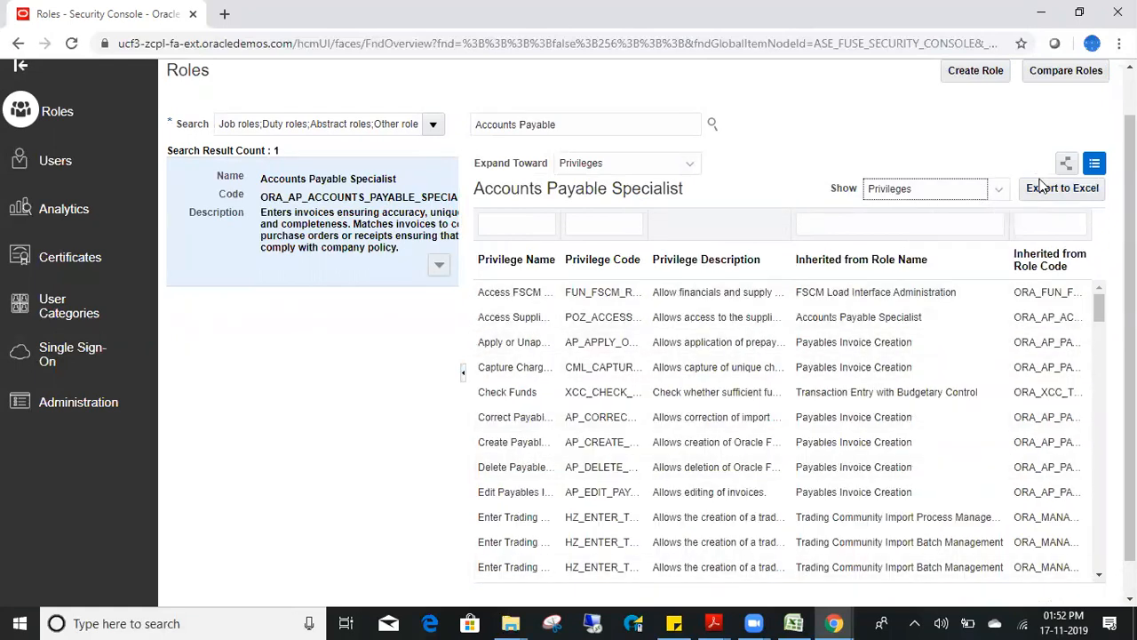
click(977, 196)
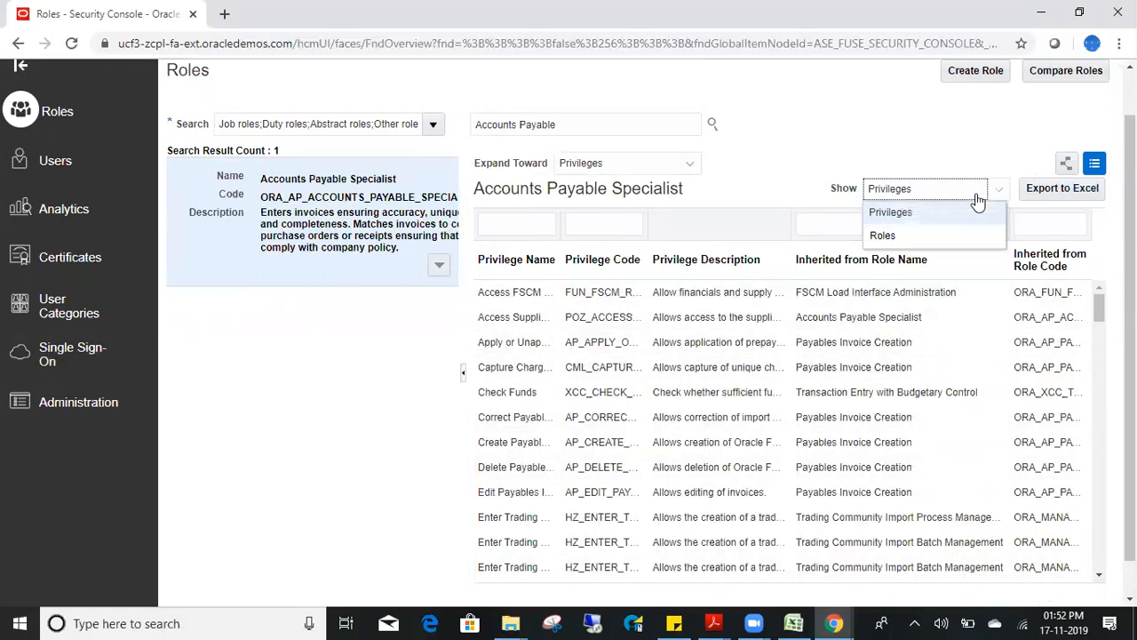
click(953, 237)
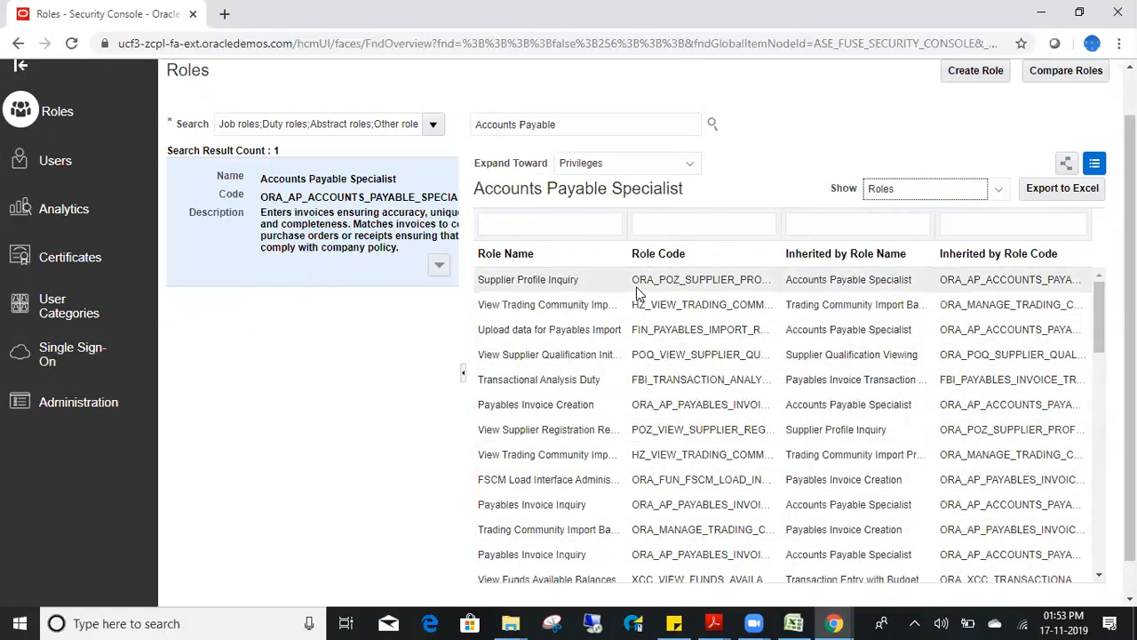
triple_click(648, 254)
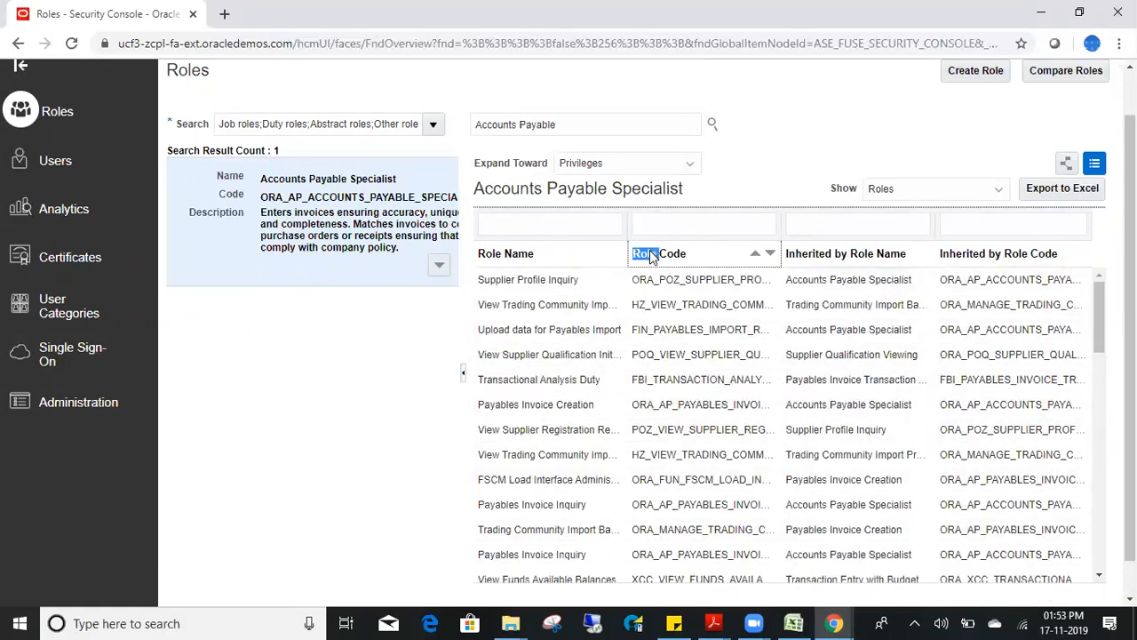
triple_click(856, 253)
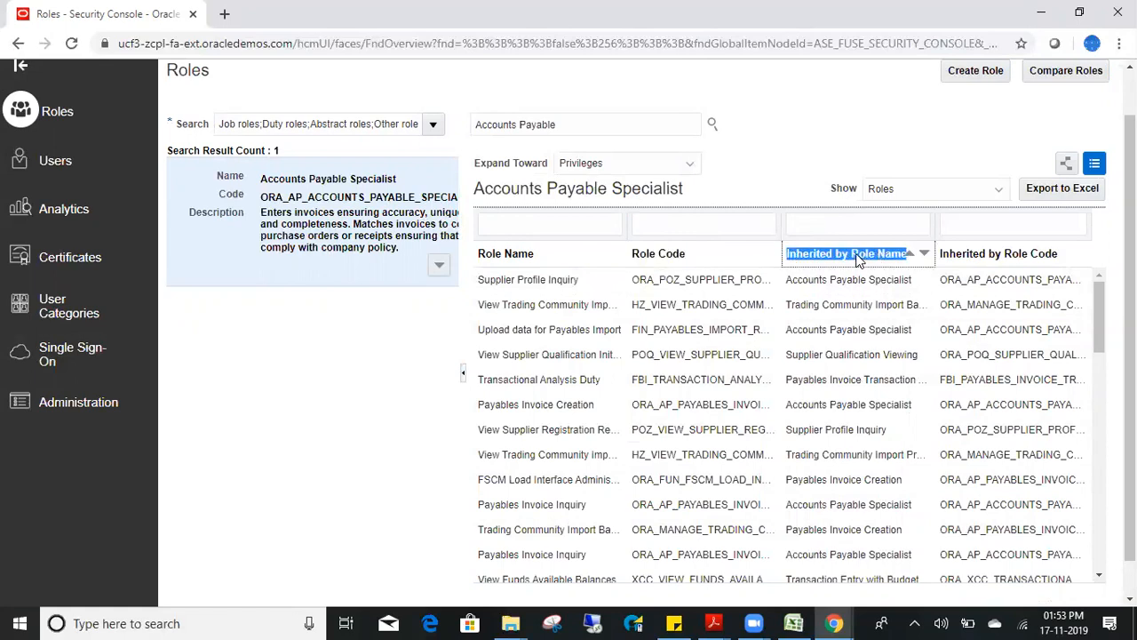
click(957, 189)
click(953, 212)
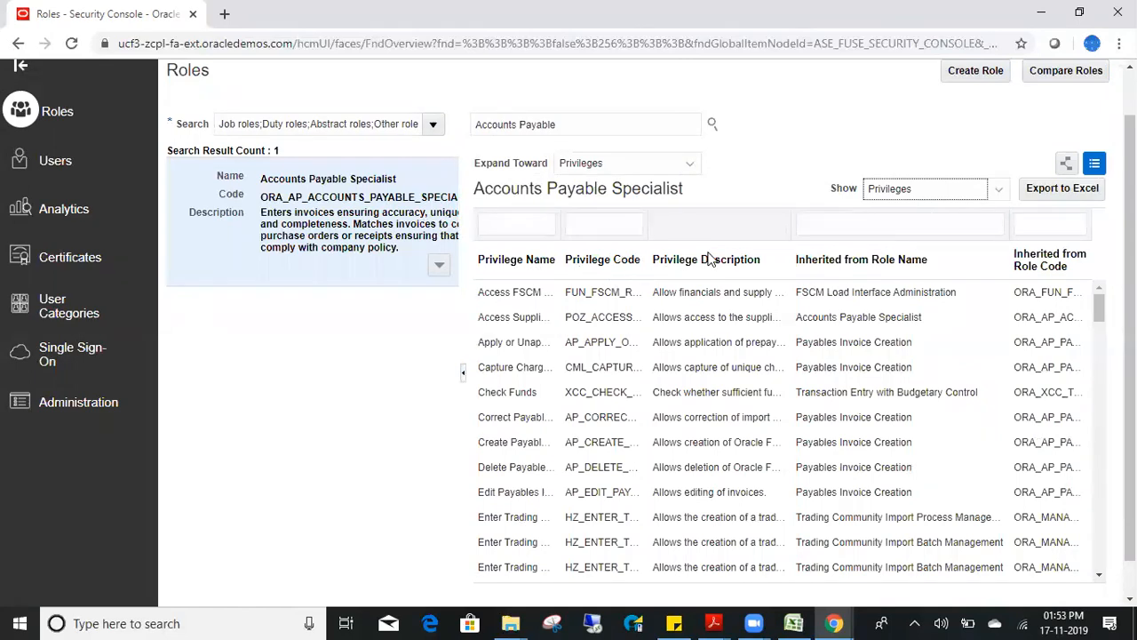
click(438, 268)
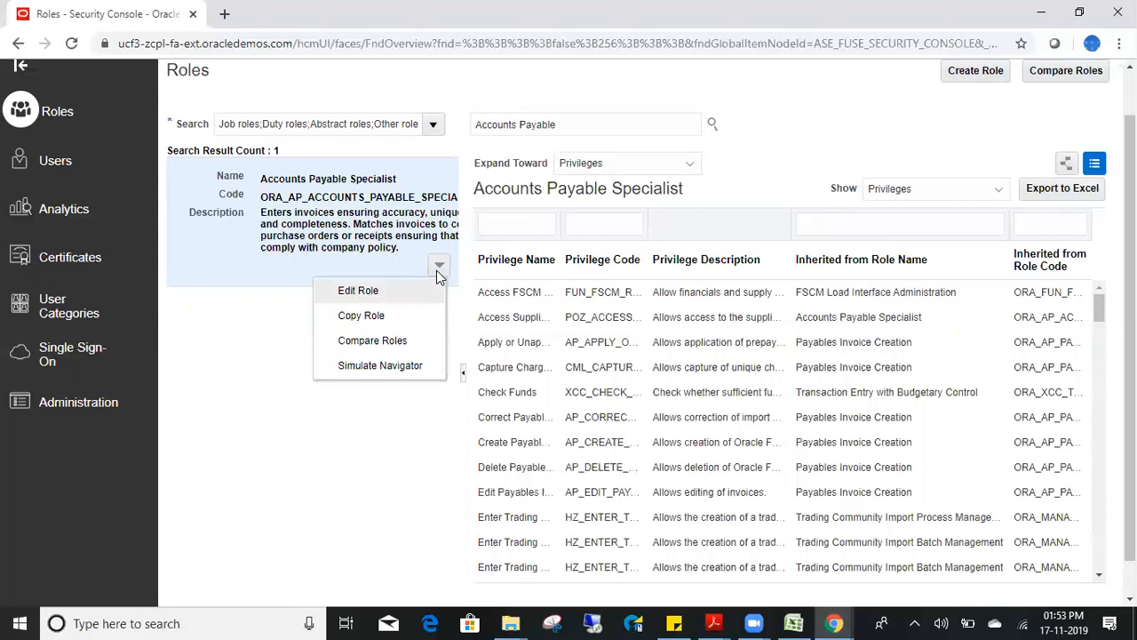
- Copy only the top role and name the copy Custom_Accounts Payable SpecialistGSE
click(376, 317)
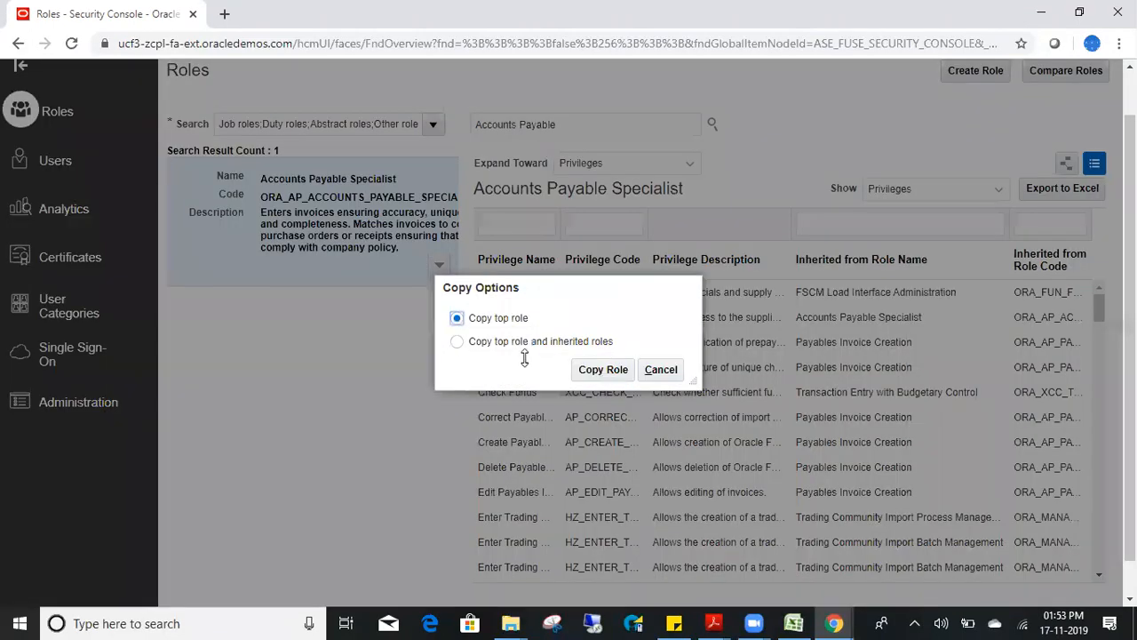
click(592, 370)
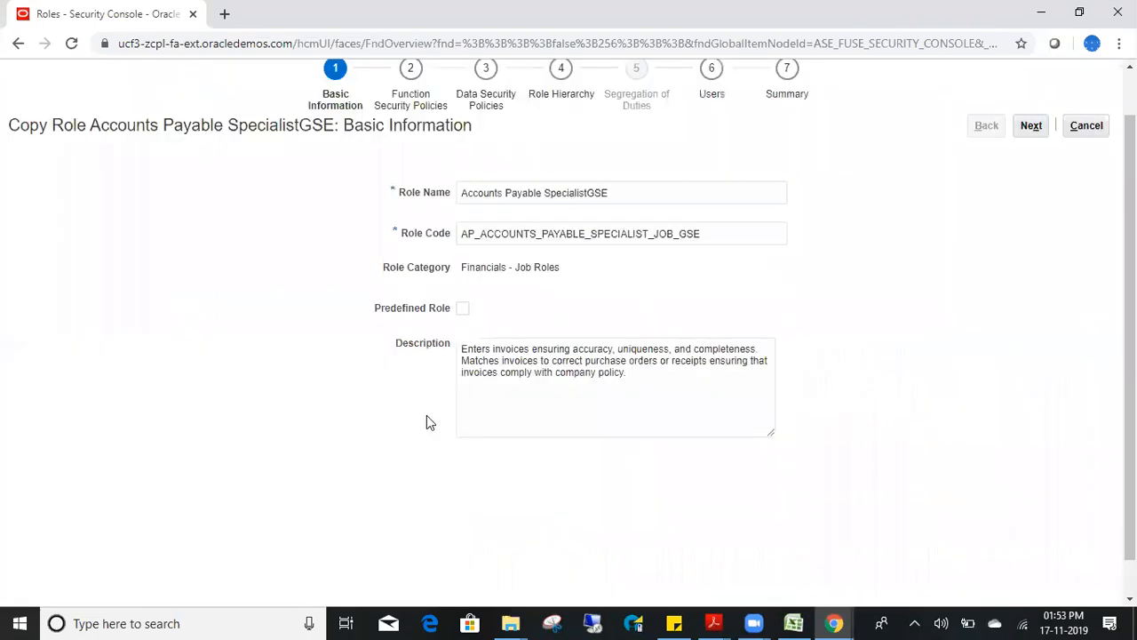
click(467, 192)
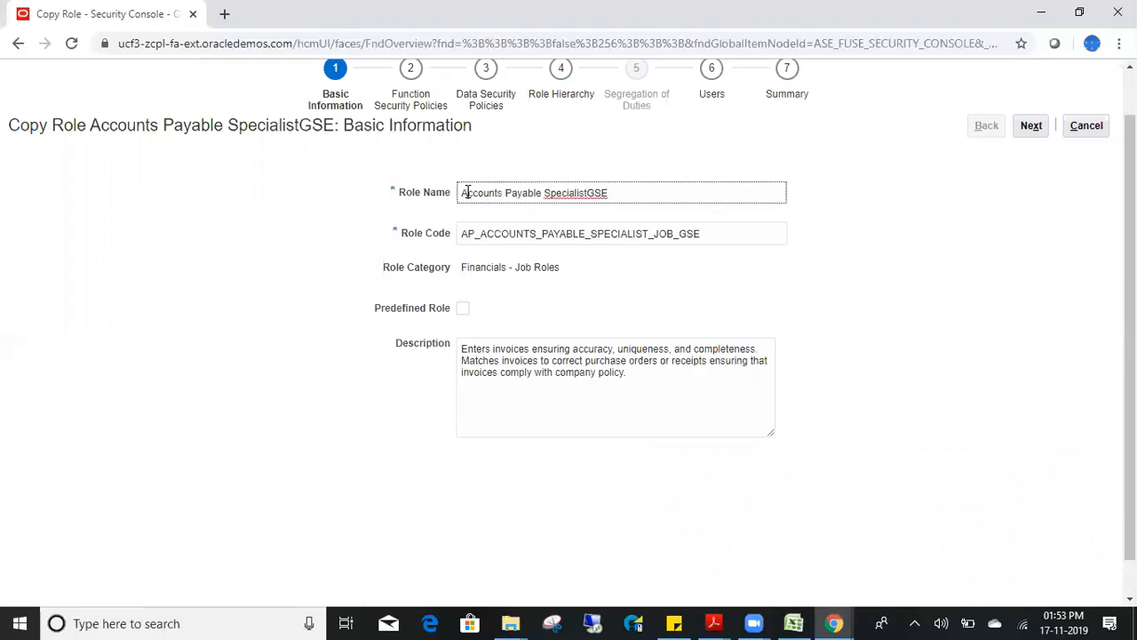
text(Custom_)
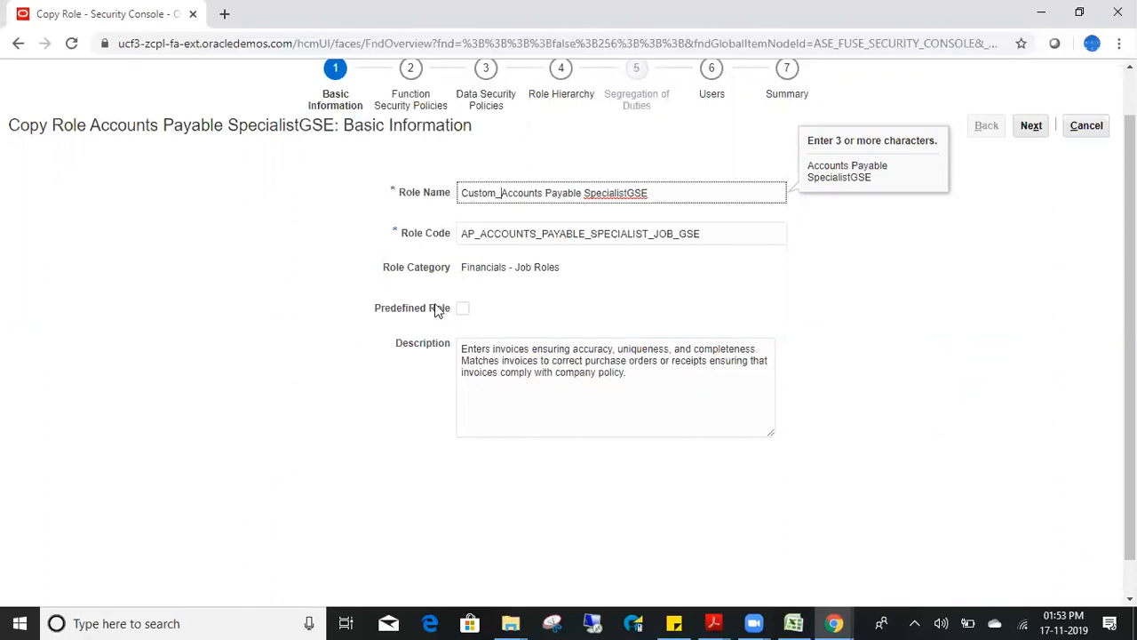
click(463, 310)
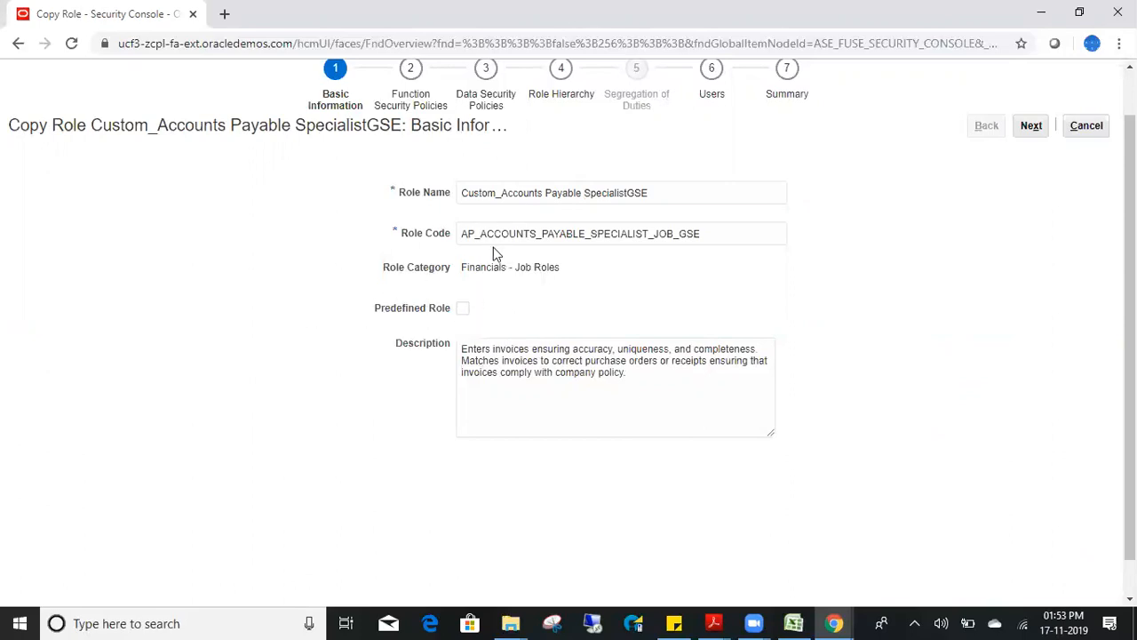
- Replace the description with 'enter invoice' and continue to Function Security
double_click(554, 360)
key(ctrl+a)
text(enter invoice)
click(1030, 127)
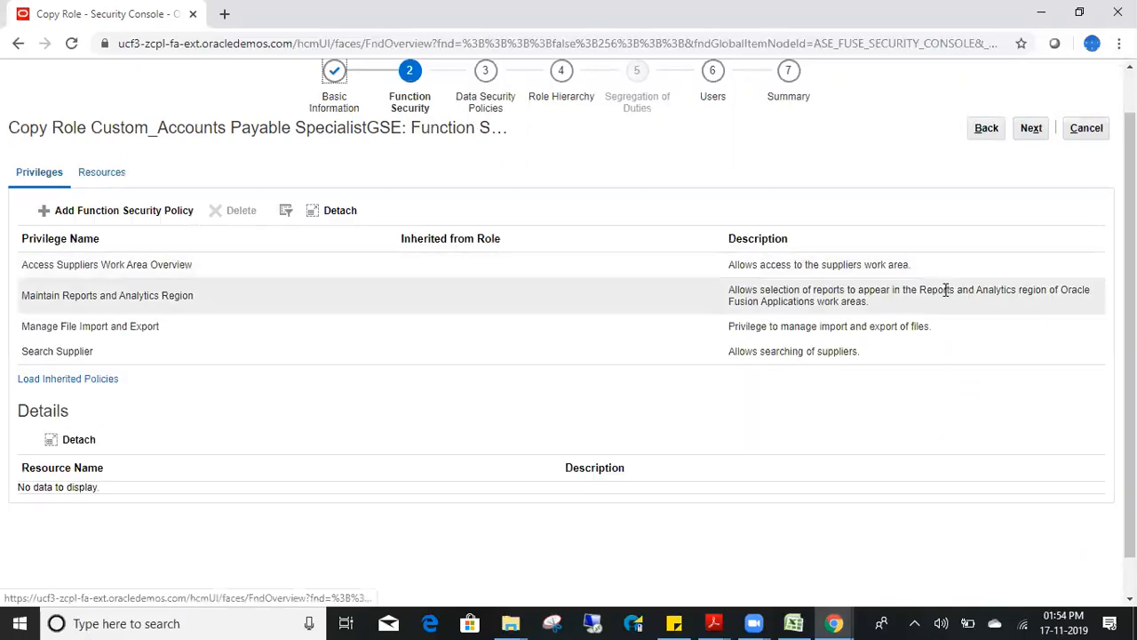
- Pass Data Security Policies, delete FSCM Load Interface Administration from the hierarchy, acknowledge the warning, reach Users
click(1030, 130)
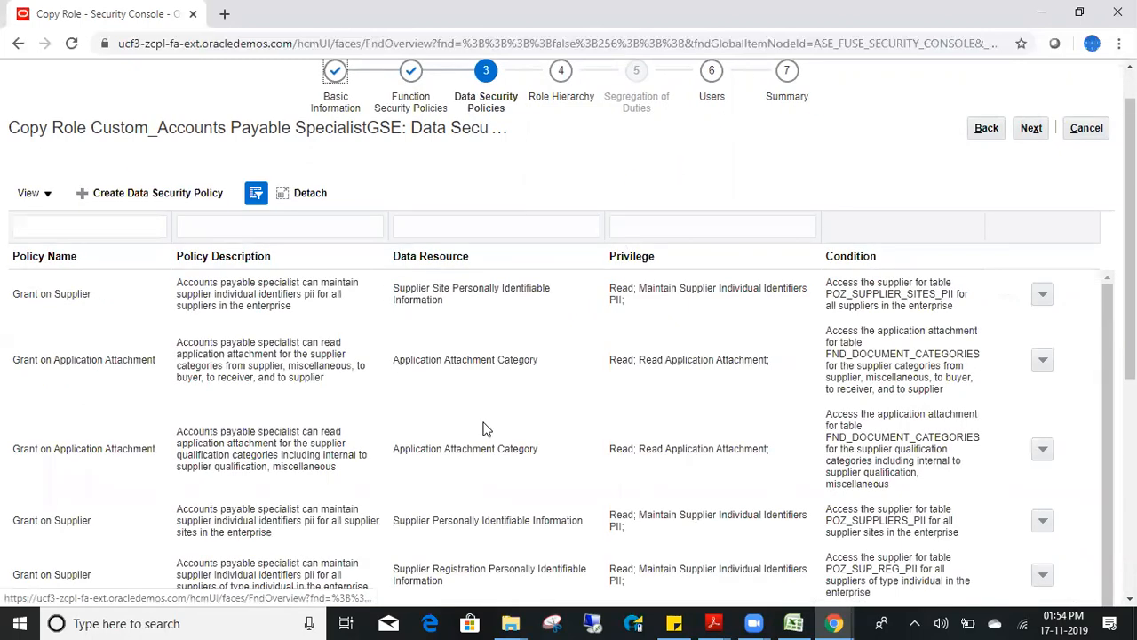
click(1027, 130)
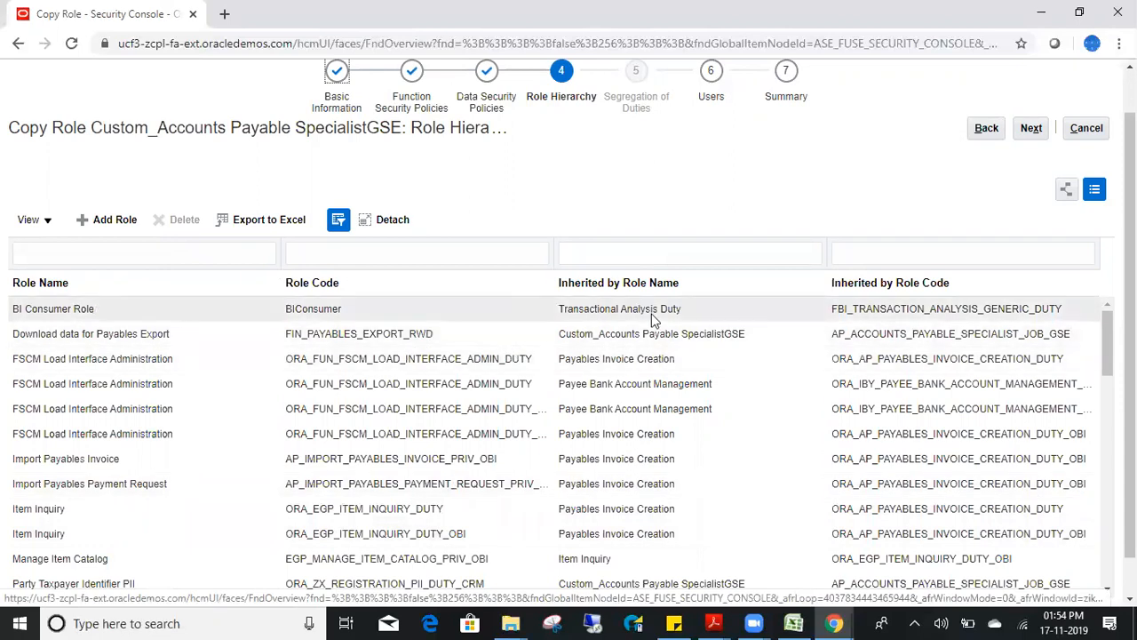
click(734, 362)
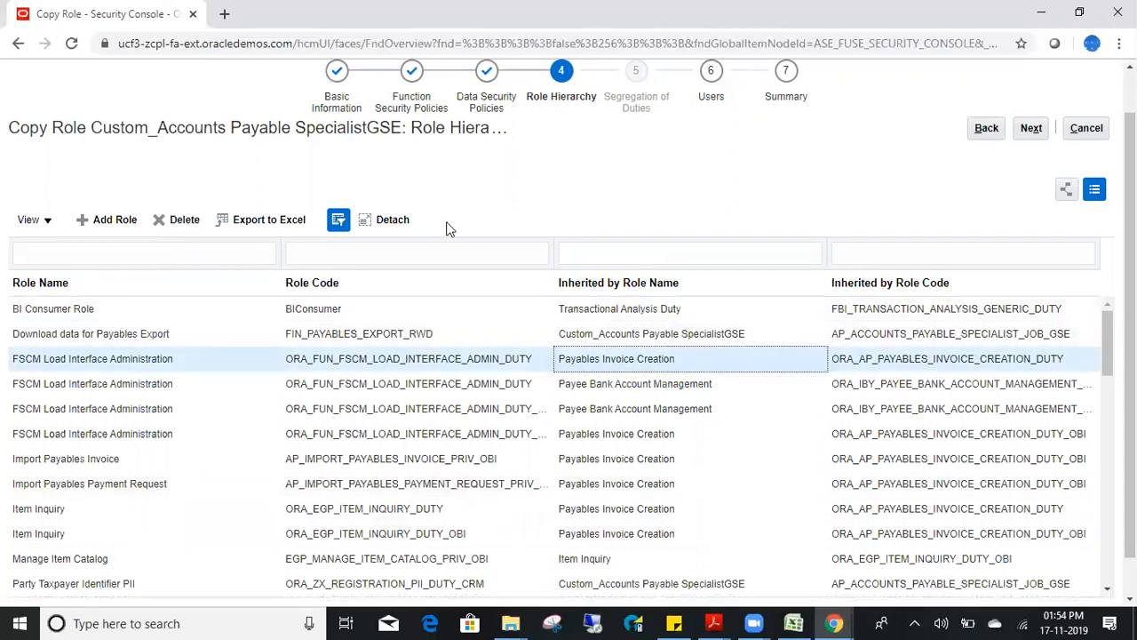
click(178, 227)
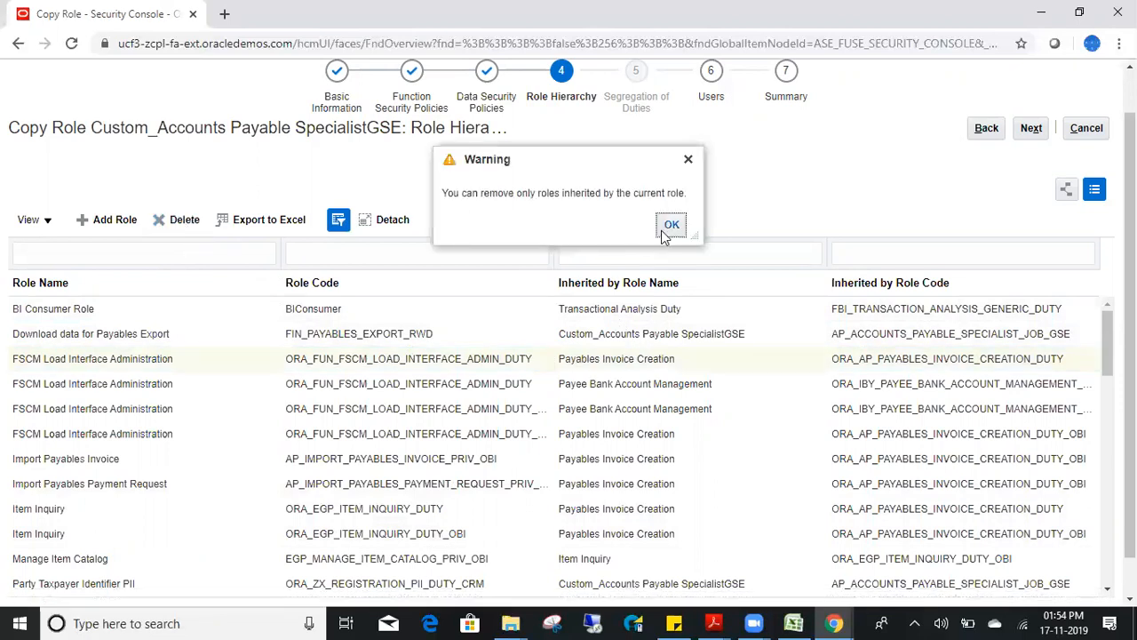
click(671, 228)
click(1031, 134)
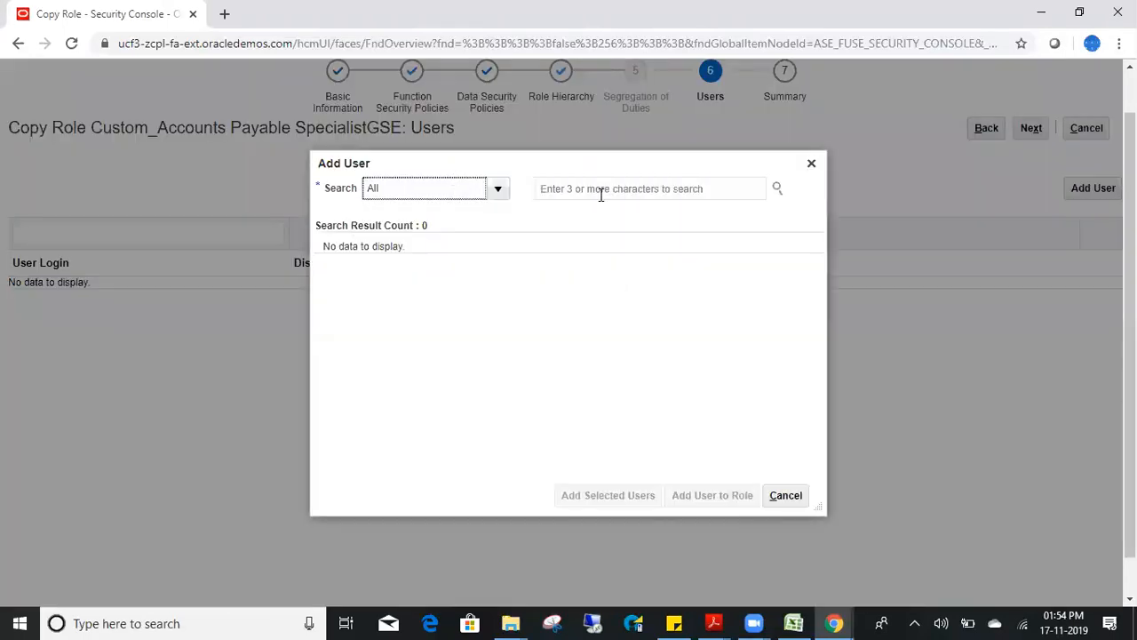
- Find the new user's account and add it to the copied role
click(600, 190)
text(mahesh11)
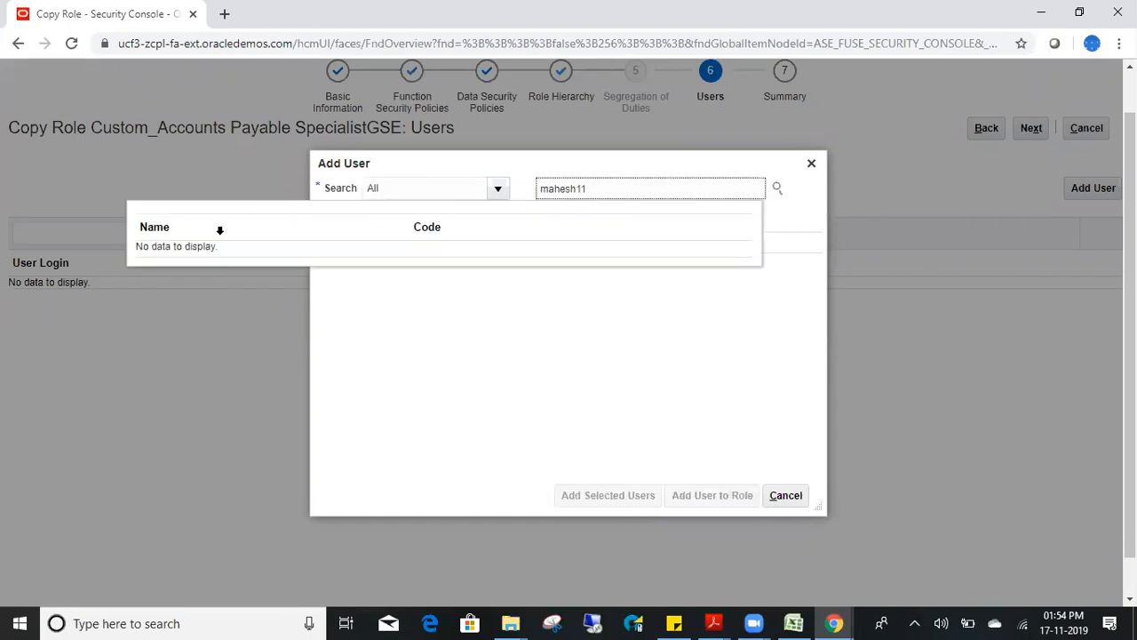
click(231, 279)
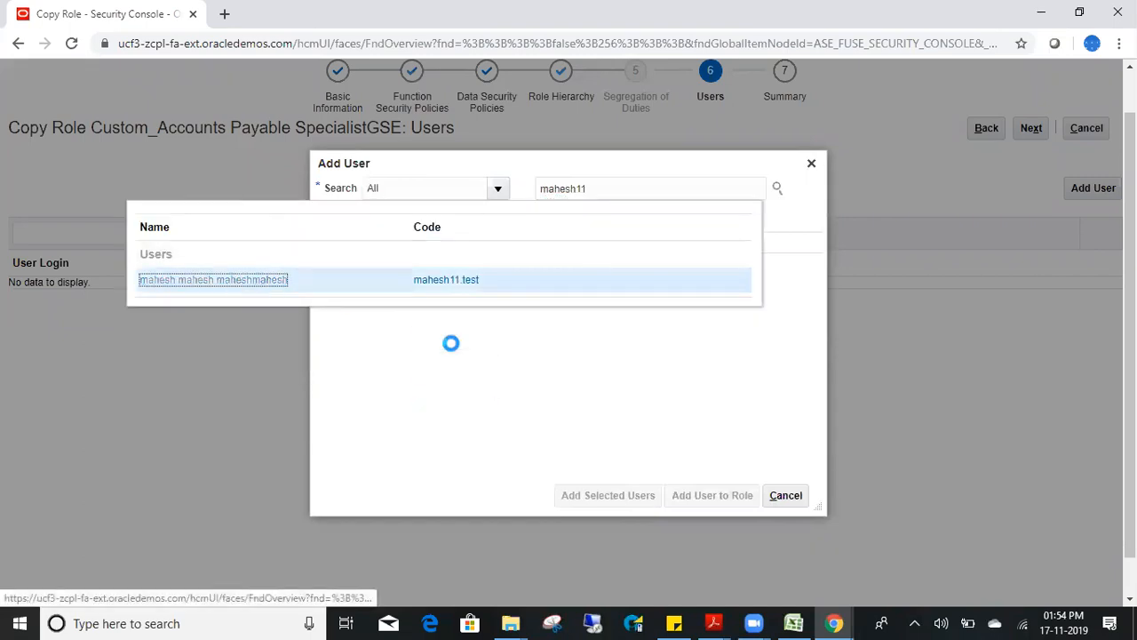
click(644, 268)
click(712, 495)
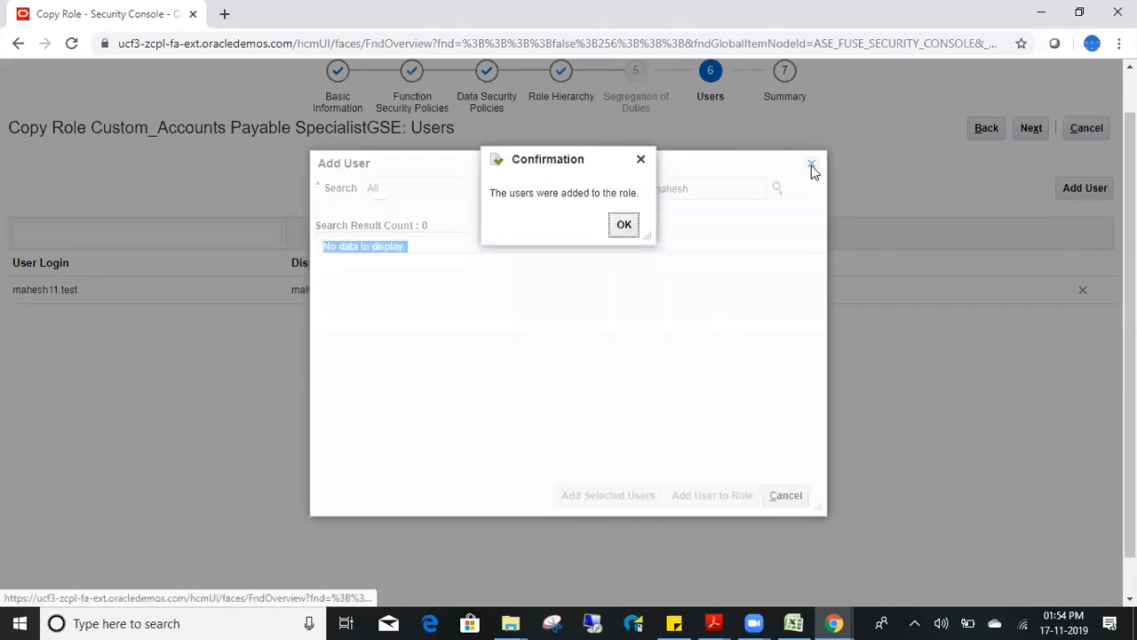
click(811, 165)
- Acknowledge the added user, view the Summary, then return to the Users step
click(624, 225)
click(1031, 183)
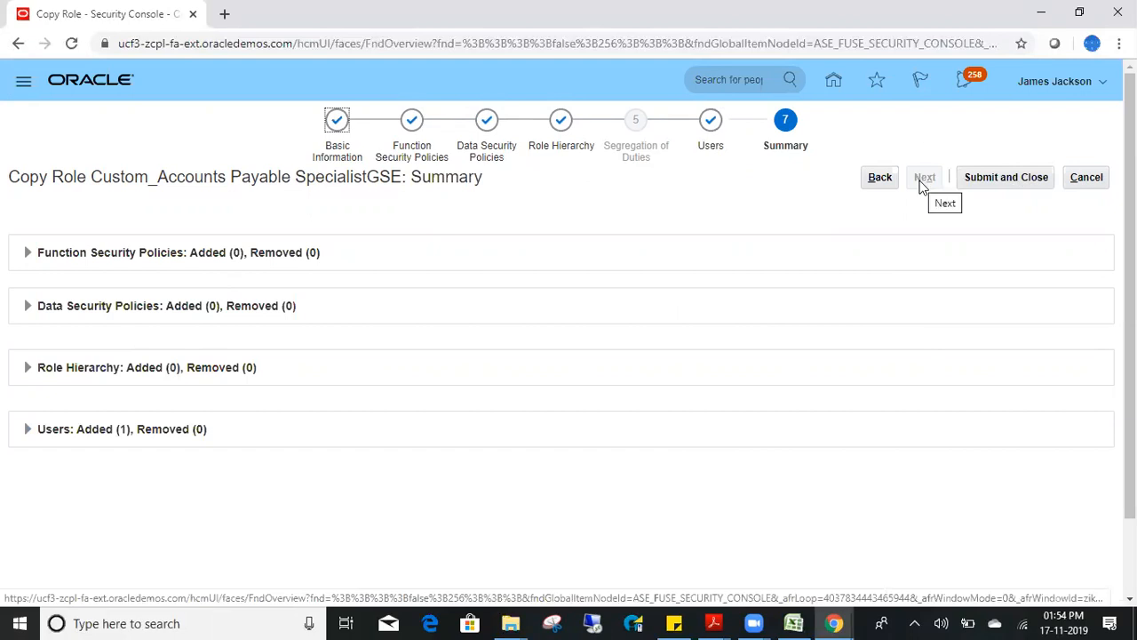
click(878, 179)
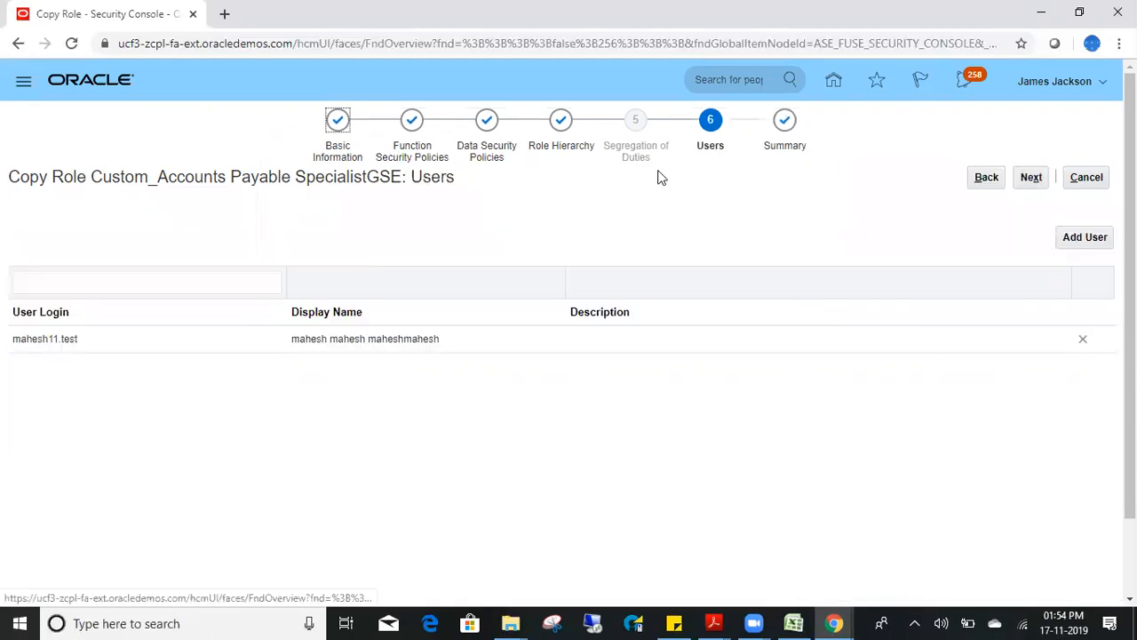
- Return the role copy wizard to its Role Hierarchy step
click(980, 182)
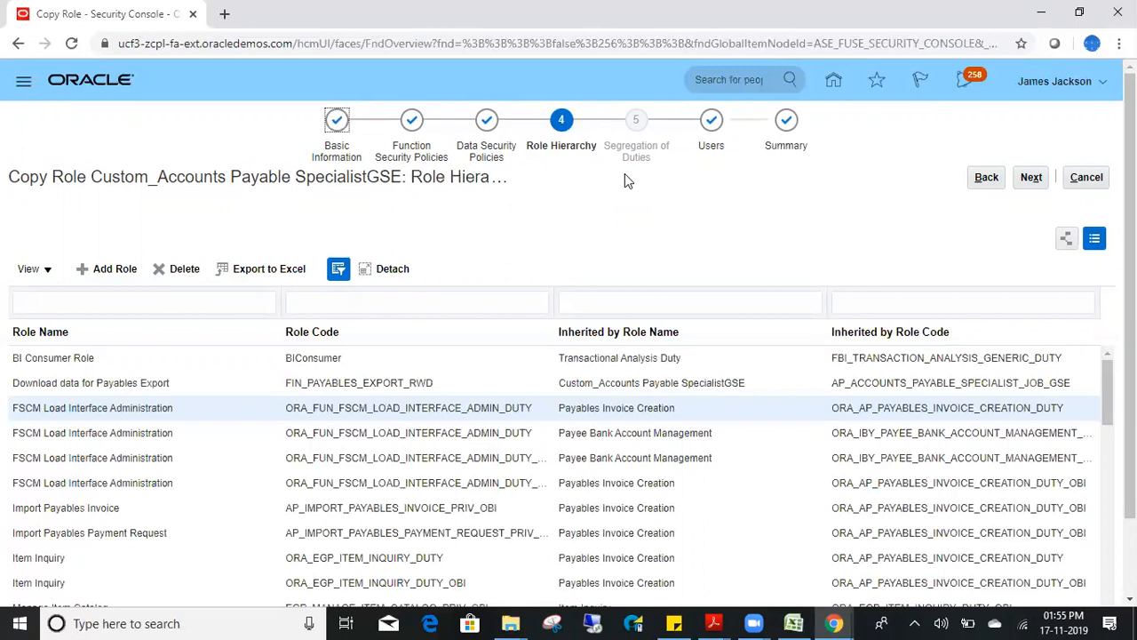
click(1032, 181)
click(986, 177)
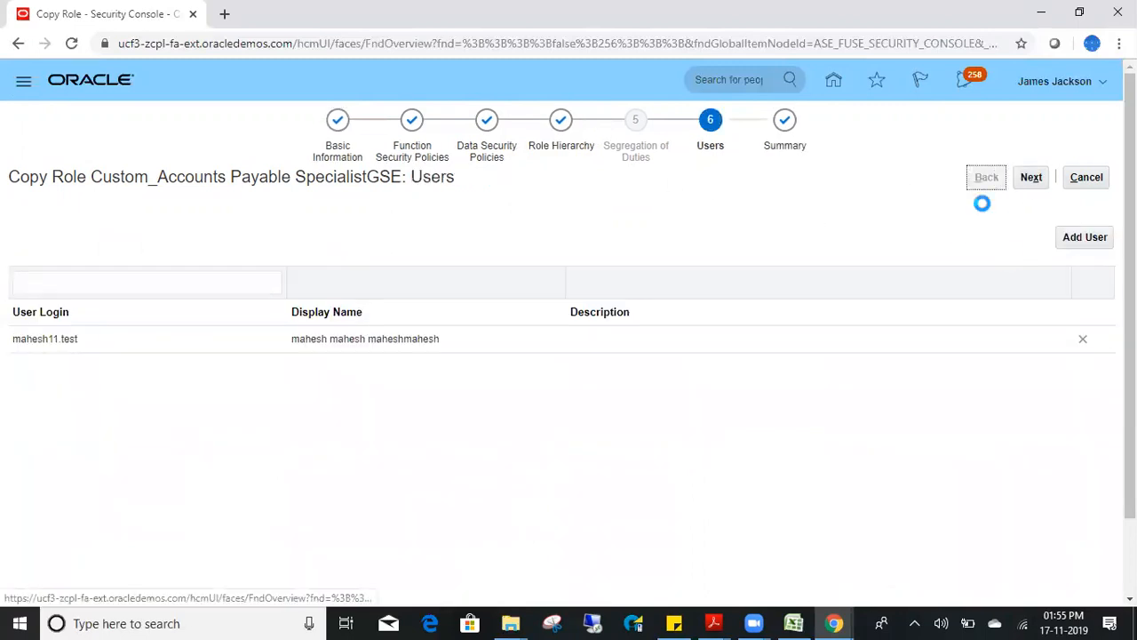
- Show the hierarchy as a graph, expand two inherited role nodes and turn on the magnifier
click(1067, 238)
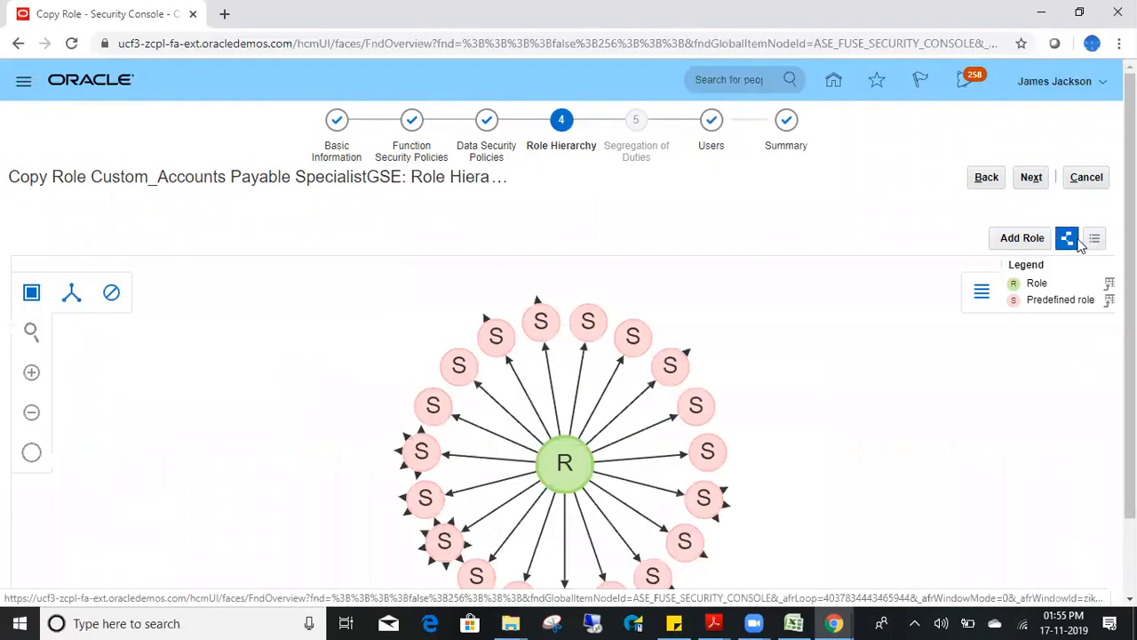
scroll(723, 275, down, 1)
click(413, 382)
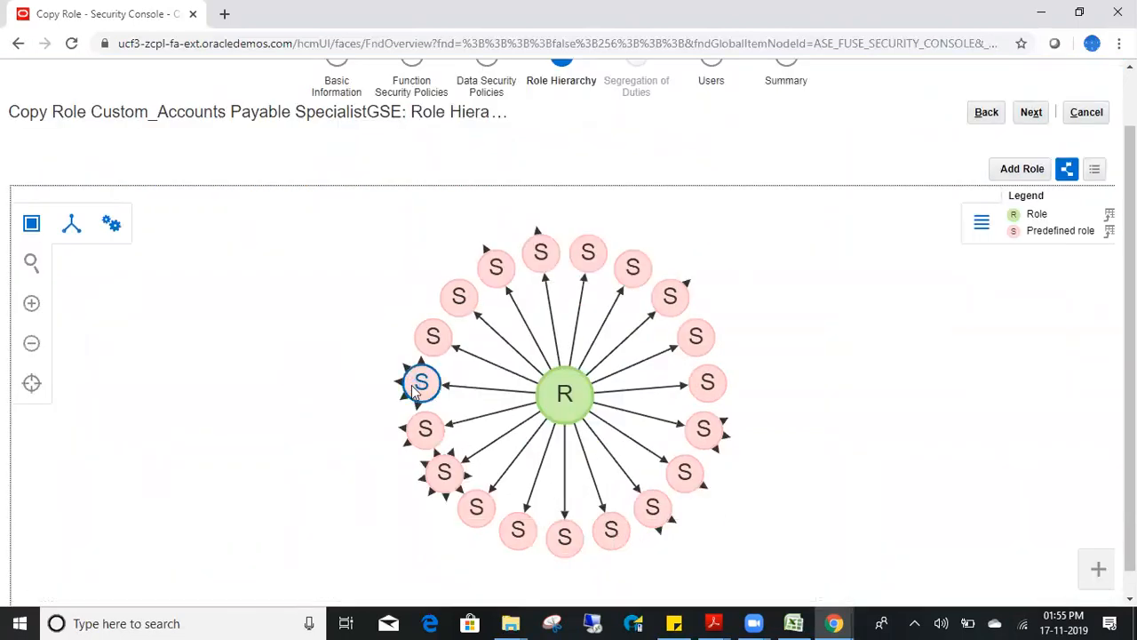
double_click(429, 379)
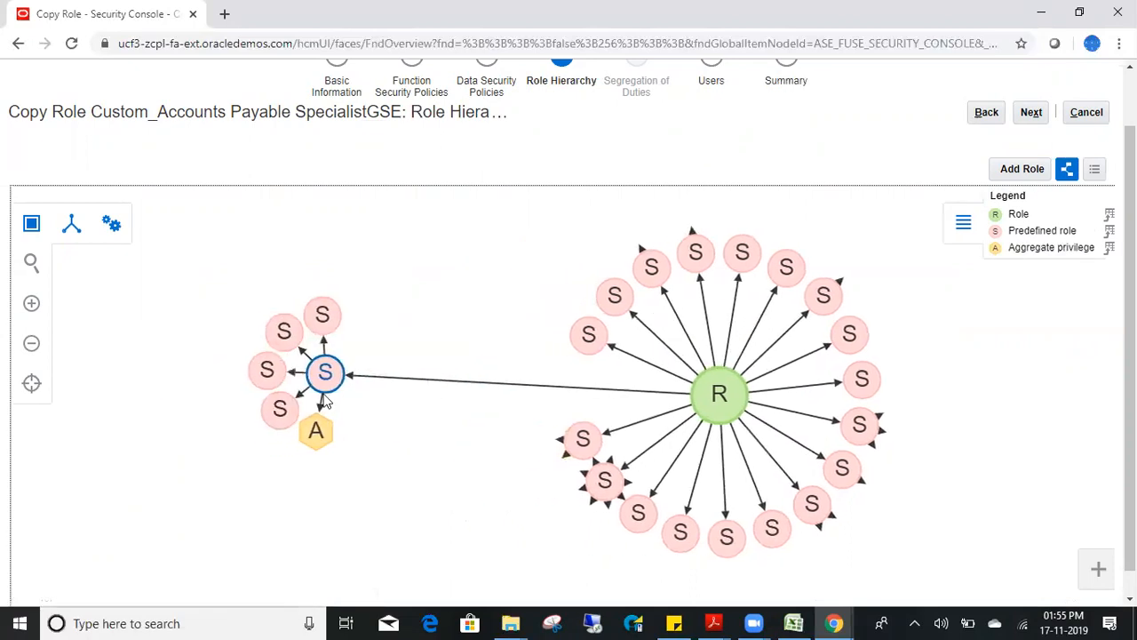
double_click(582, 438)
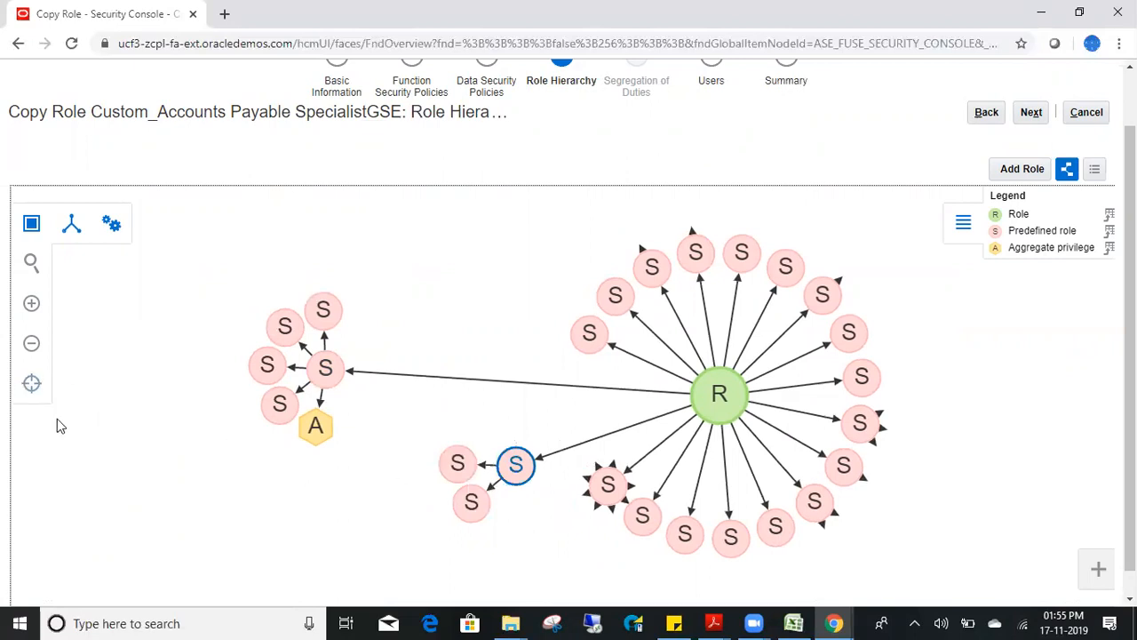
click(31, 383)
- Submit the Custom_Accounts Payable SpecialistGSE copy as process 46268, then go to the home page
click(1034, 113)
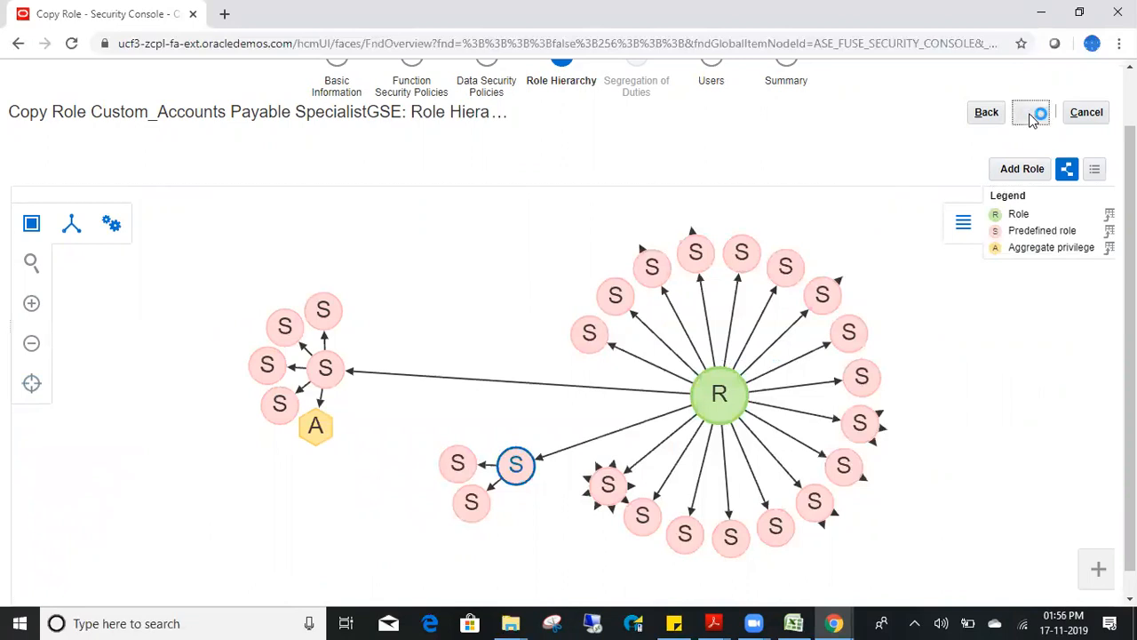
click(1028, 129)
click(994, 132)
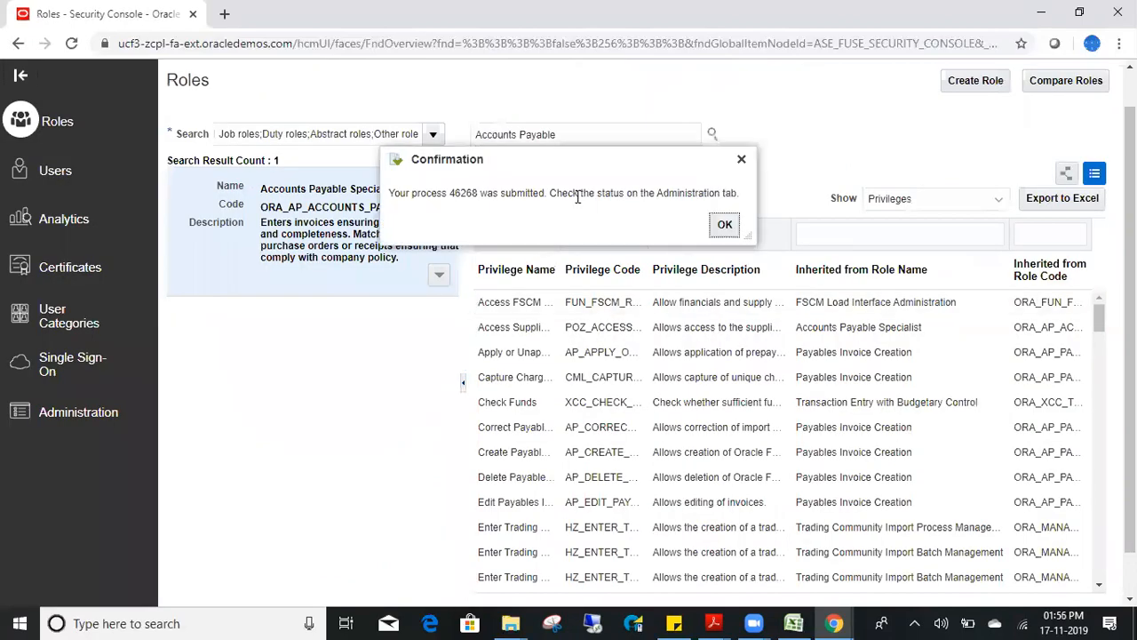
double_click(465, 193)
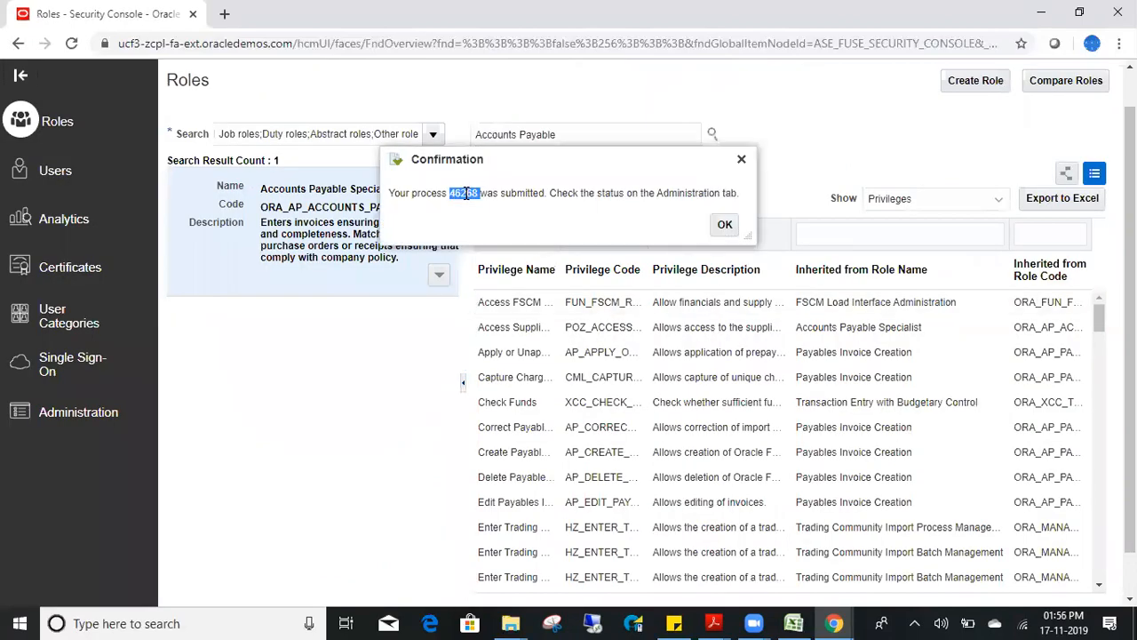
click(727, 224)
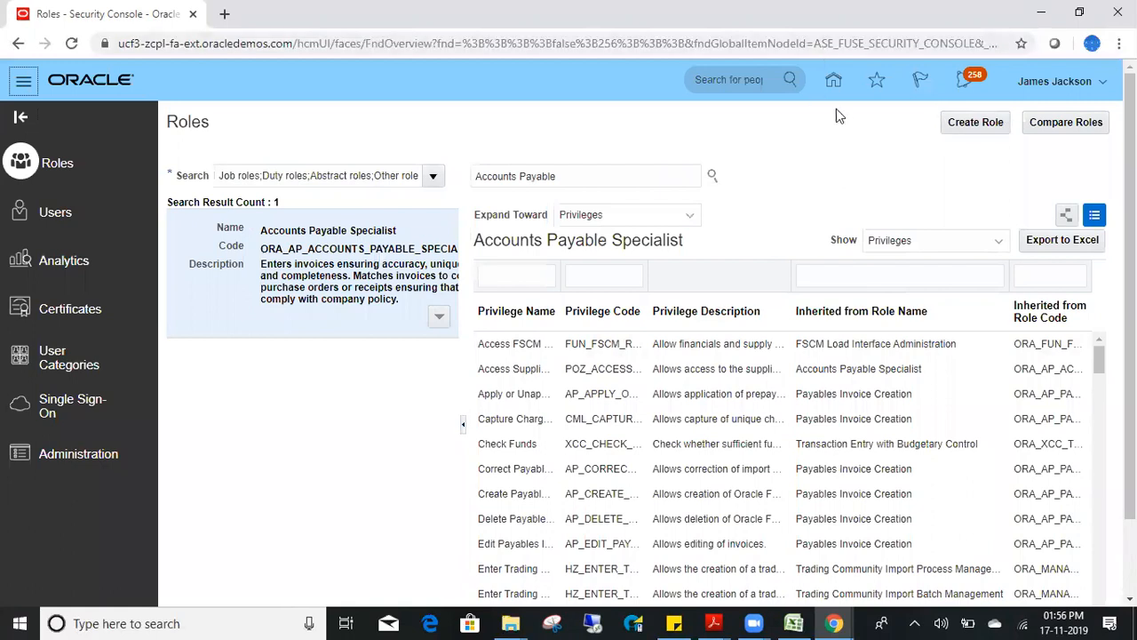
click(832, 82)
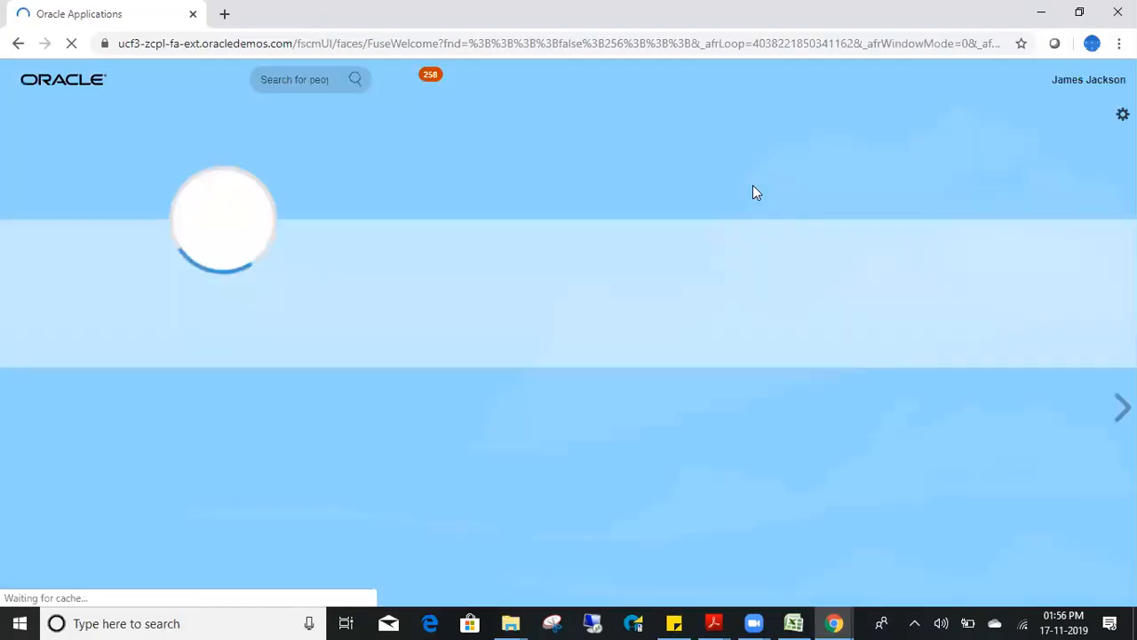
- Open Scheduled Processes from the Tools group on the springboard
scroll(753, 193, down, 10)
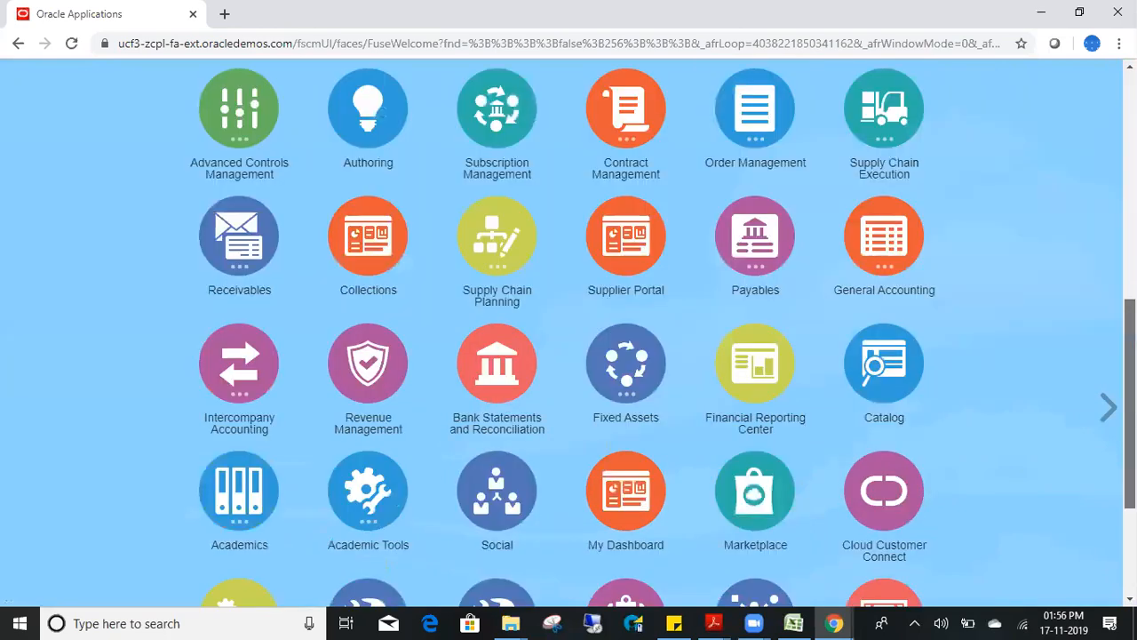
scroll(569, 355, down, 3)
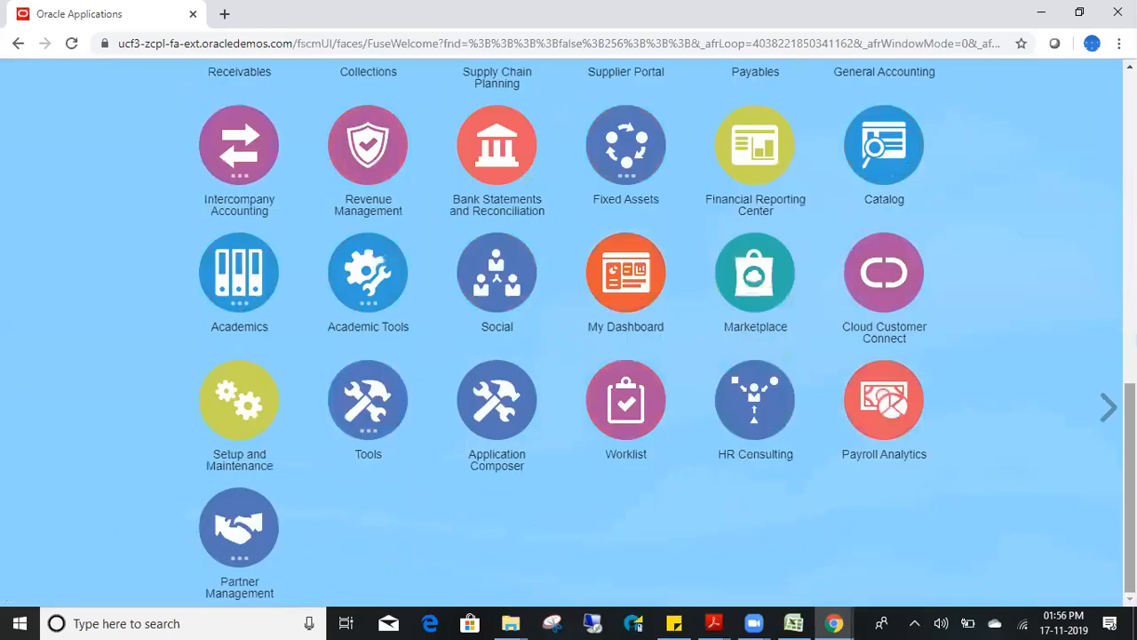
click(367, 448)
click(557, 533)
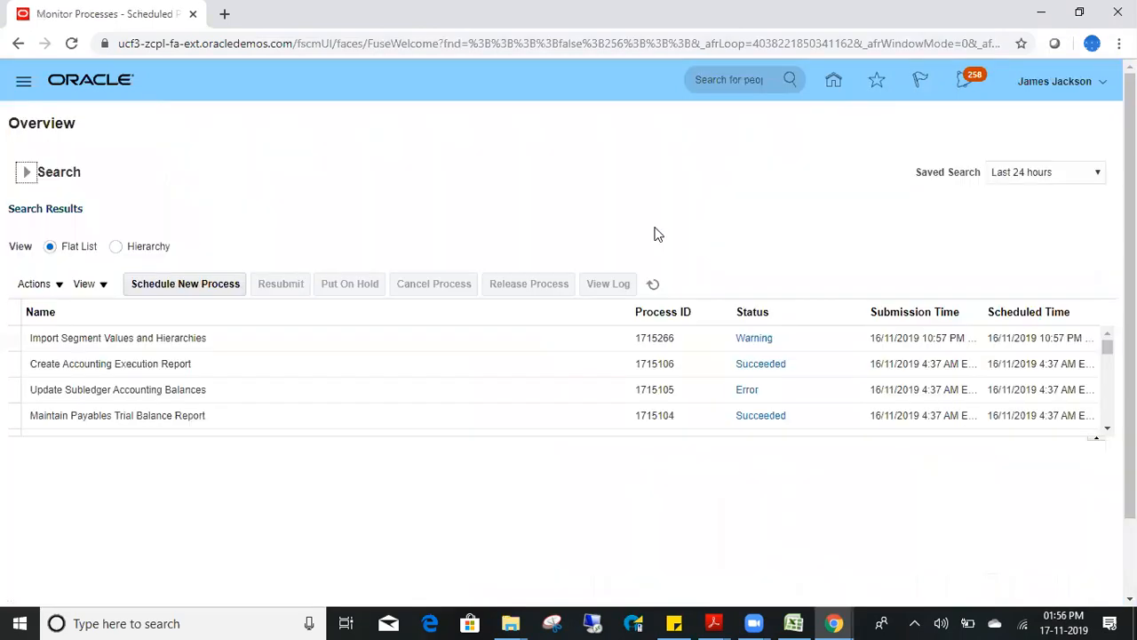
- Search scheduled processes for Process ID 46268
click(27, 173)
click(258, 240)
text(46268)
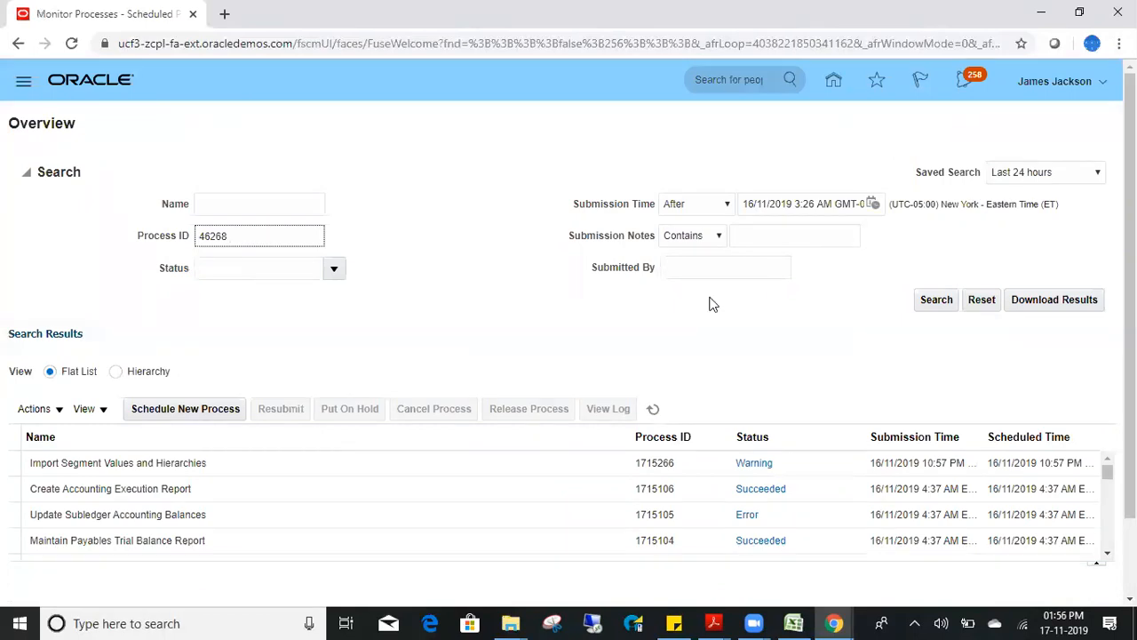
click(926, 301)
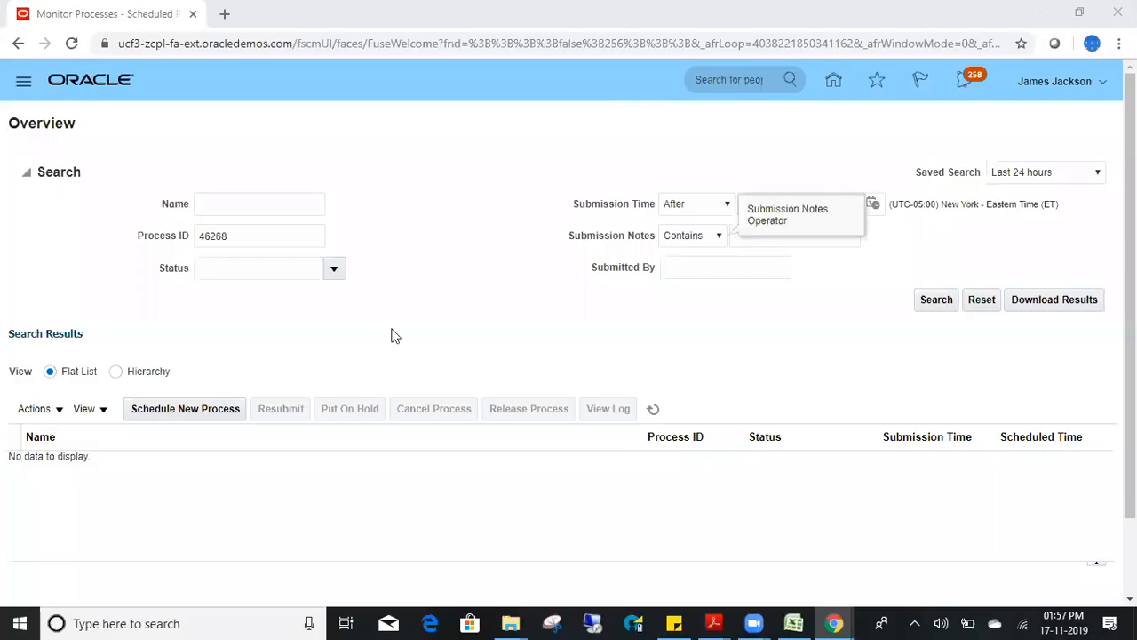
click(936, 302)
click(935, 302)
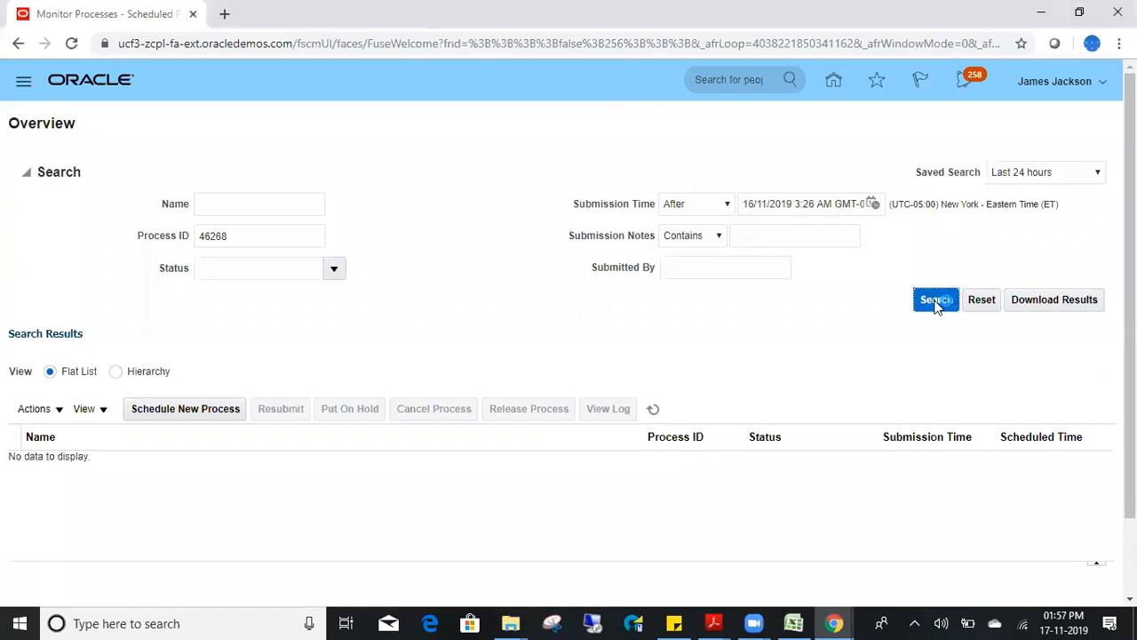
- Clear the submission time and process ID criteria, then dismiss the blank-search error
triple_click(770, 204)
key(BackSpace)
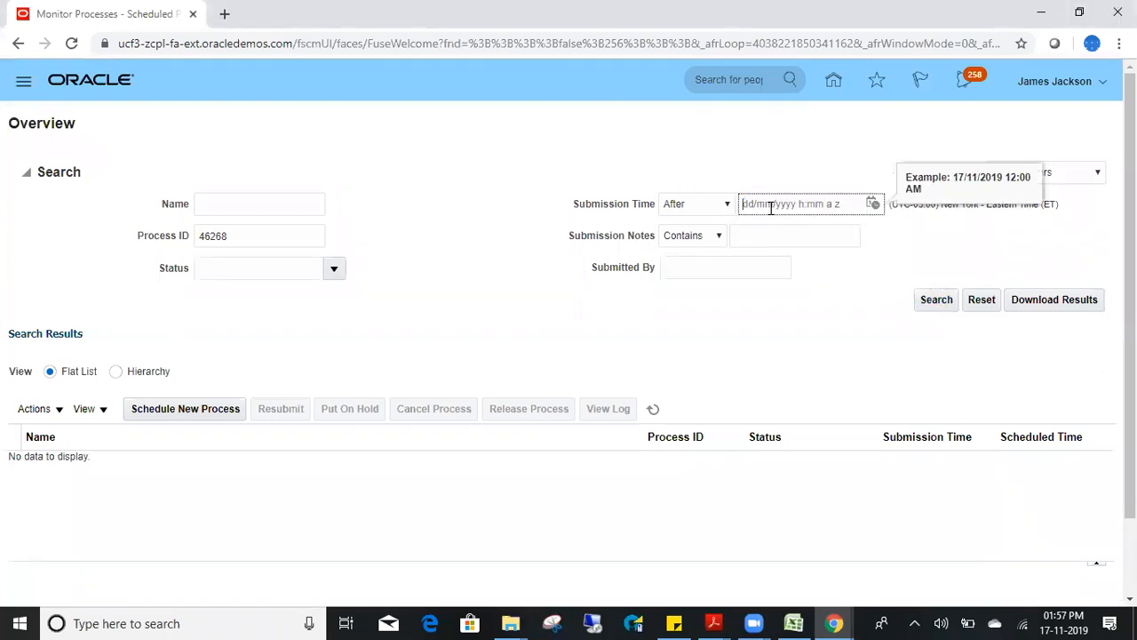
click(937, 302)
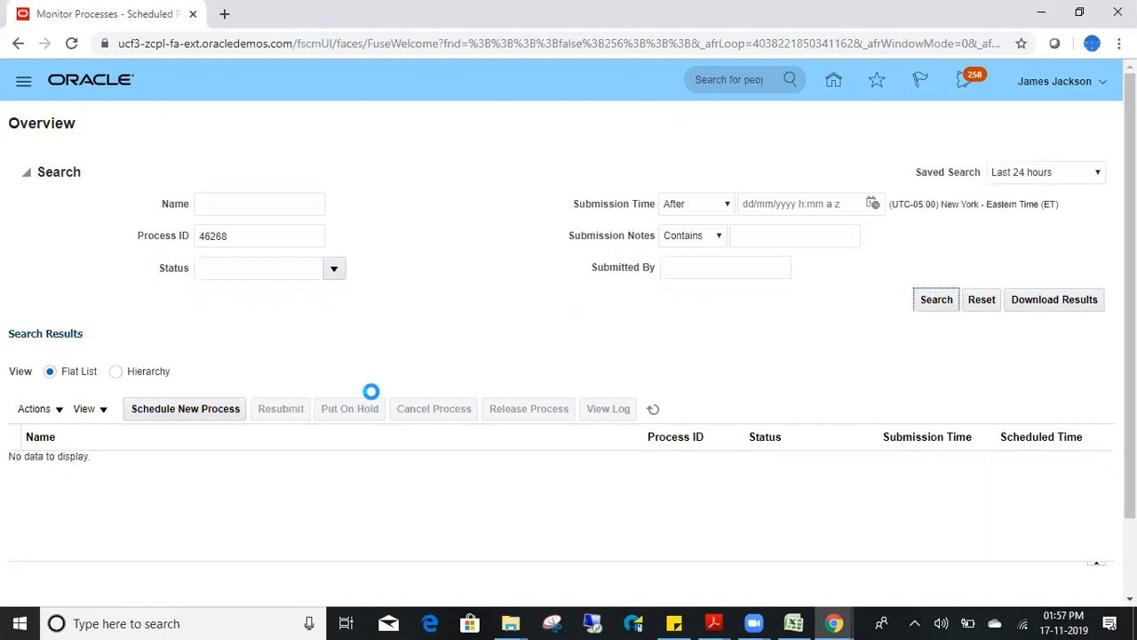
click(244, 236)
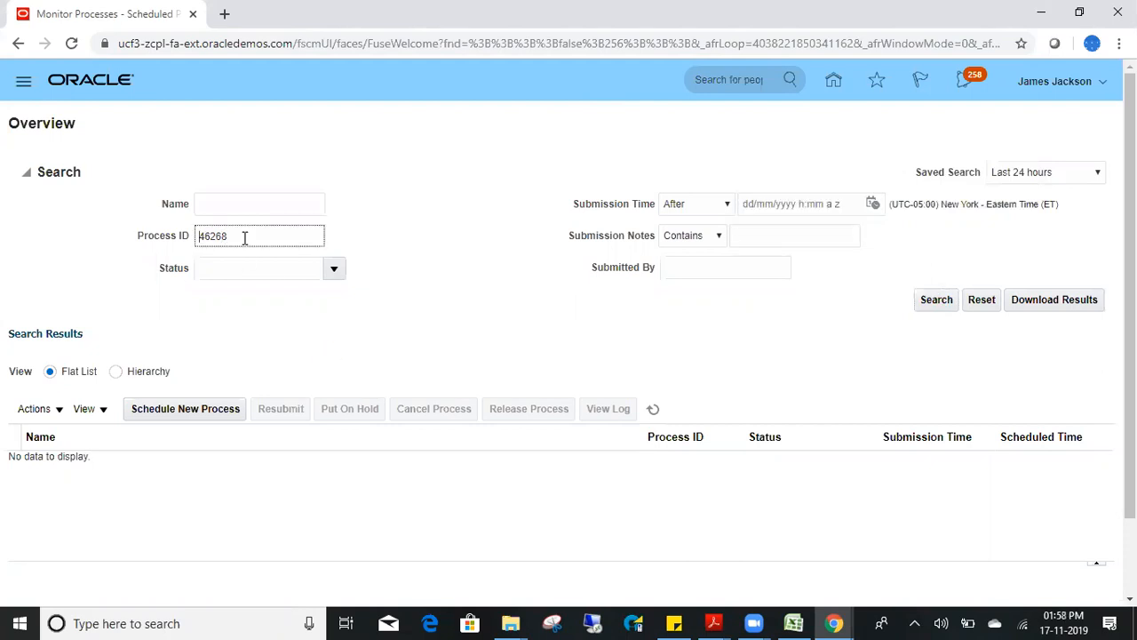
double_click(203, 236)
key(BackSpace)
click(924, 302)
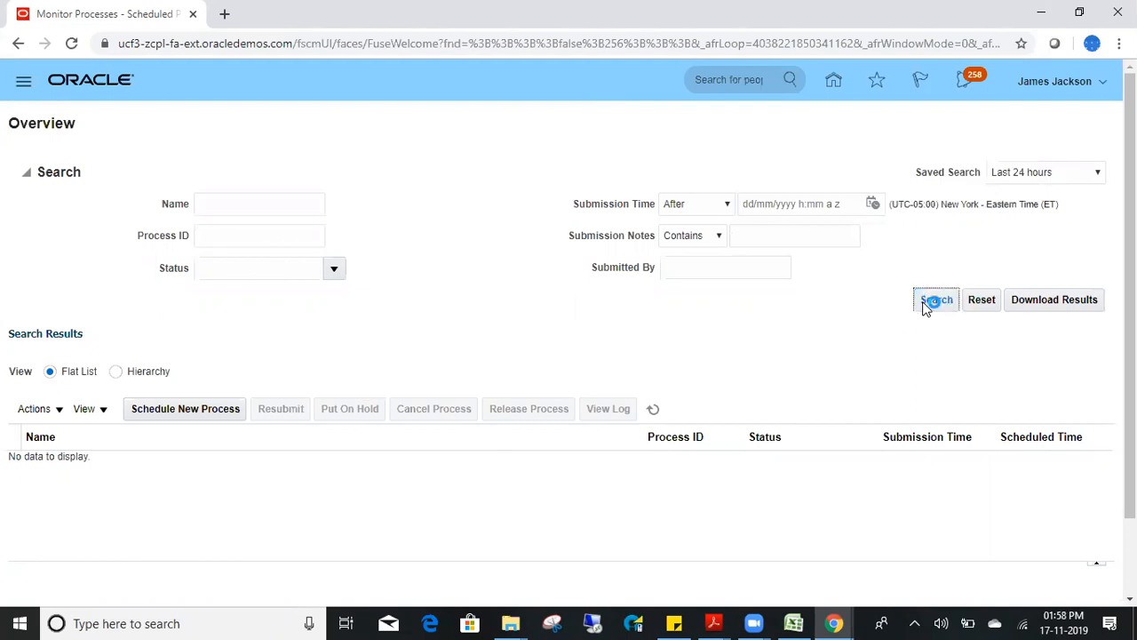
click(612, 223)
- Search processes submitted after 16 November 2019 and refresh the results several times
click(873, 204)
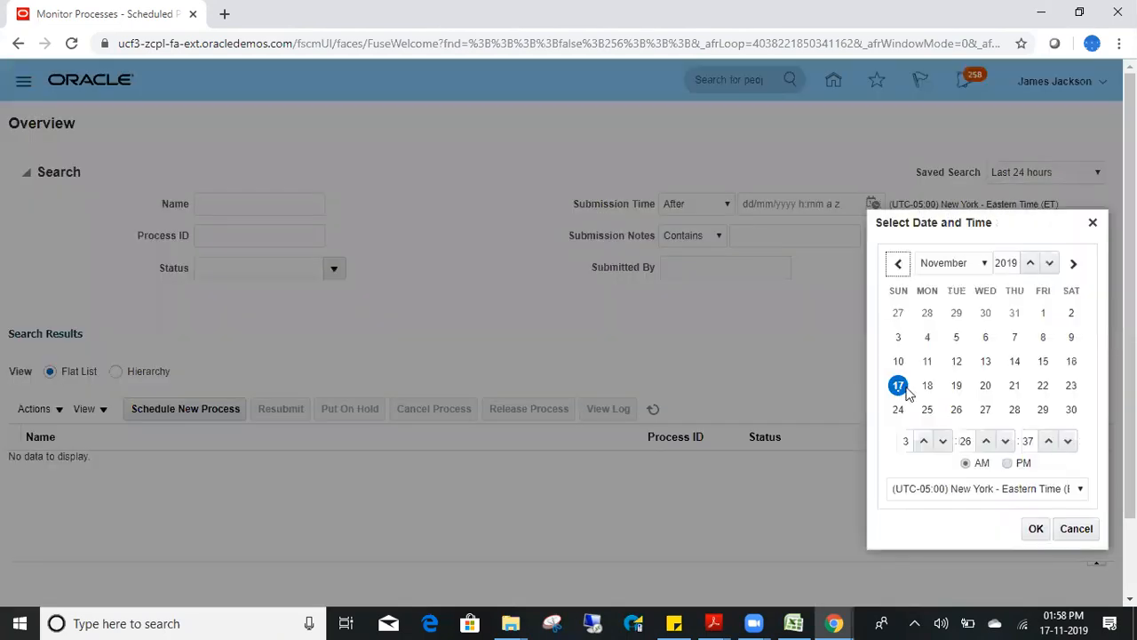
click(1072, 363)
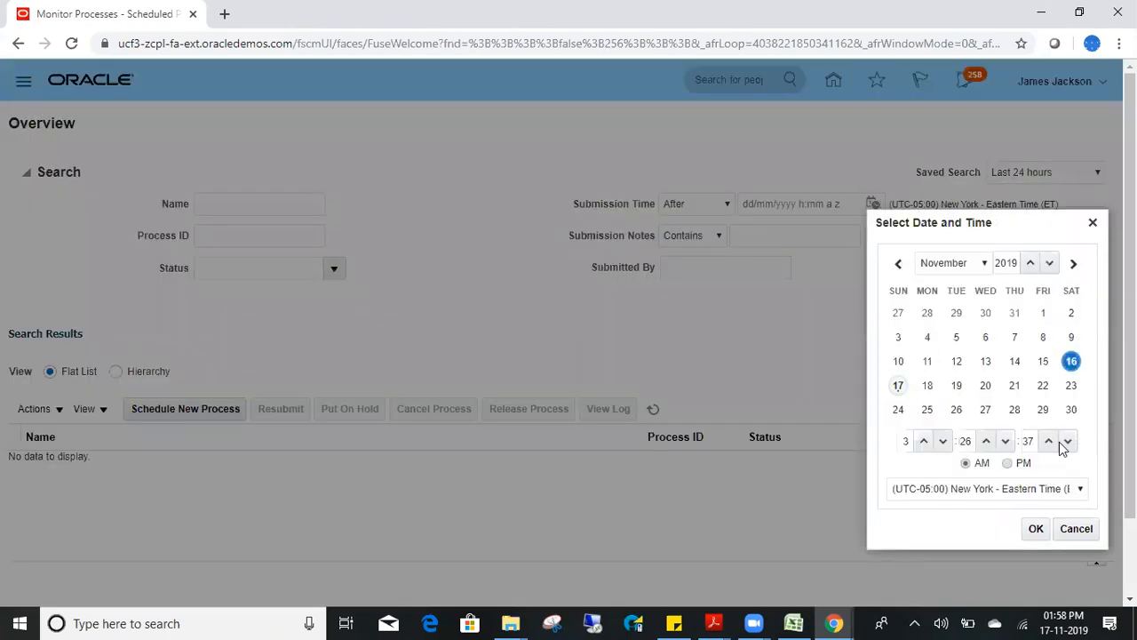
click(1036, 528)
click(934, 302)
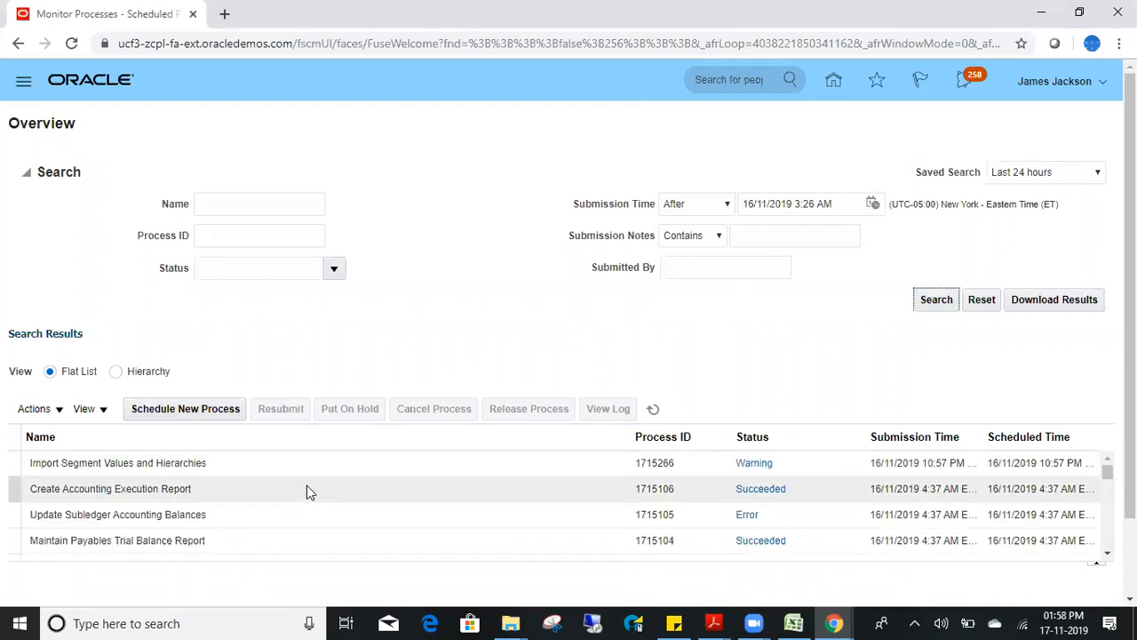
click(653, 409)
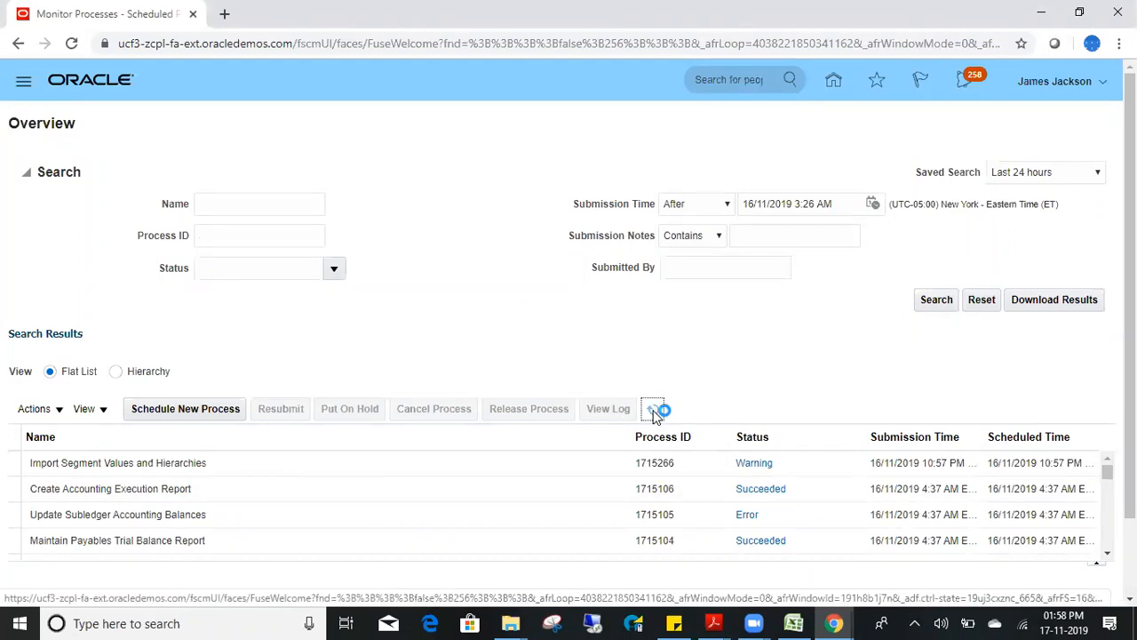
click(654, 412)
click(654, 412)
click(653, 413)
- Return home and launch the Security Console from the Tools group
click(832, 87)
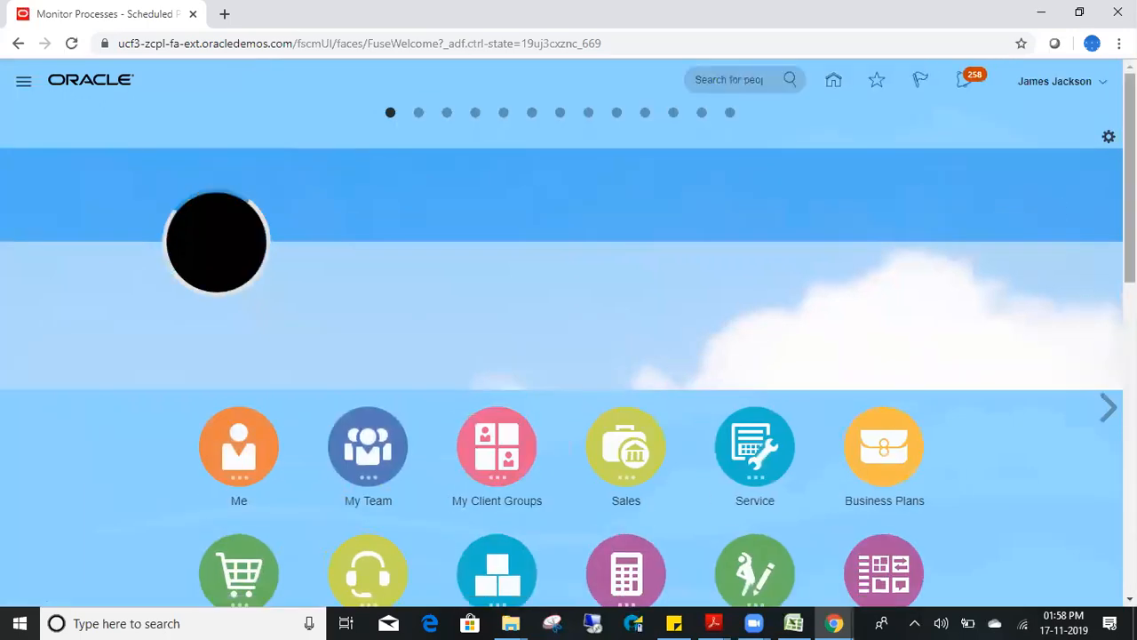
click(1101, 81)
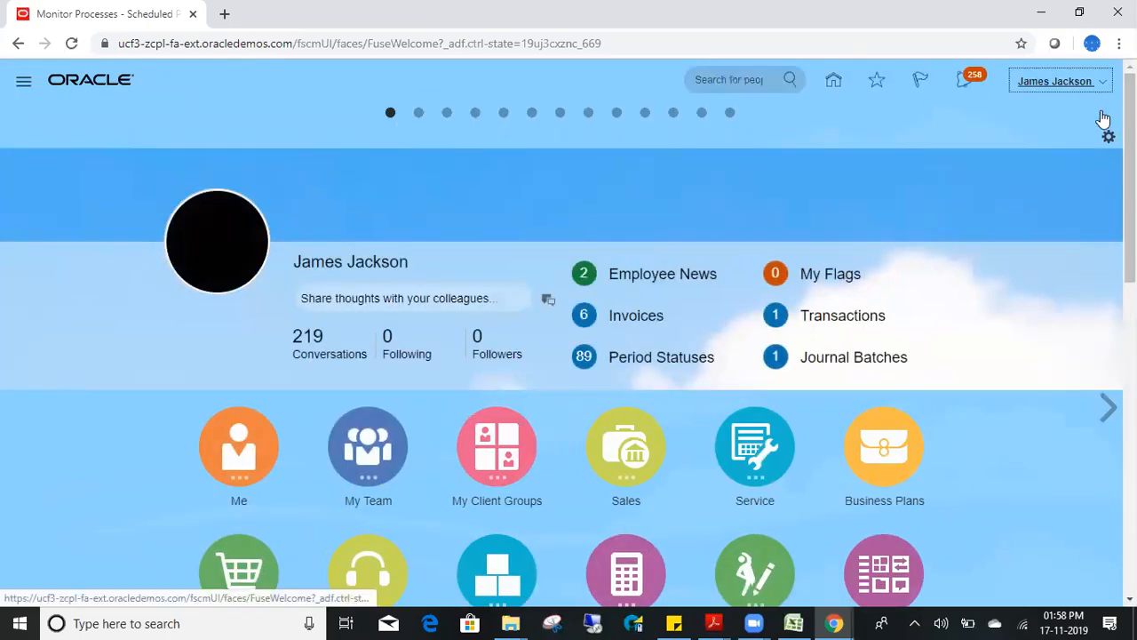
scroll(1050, 274, down, 7)
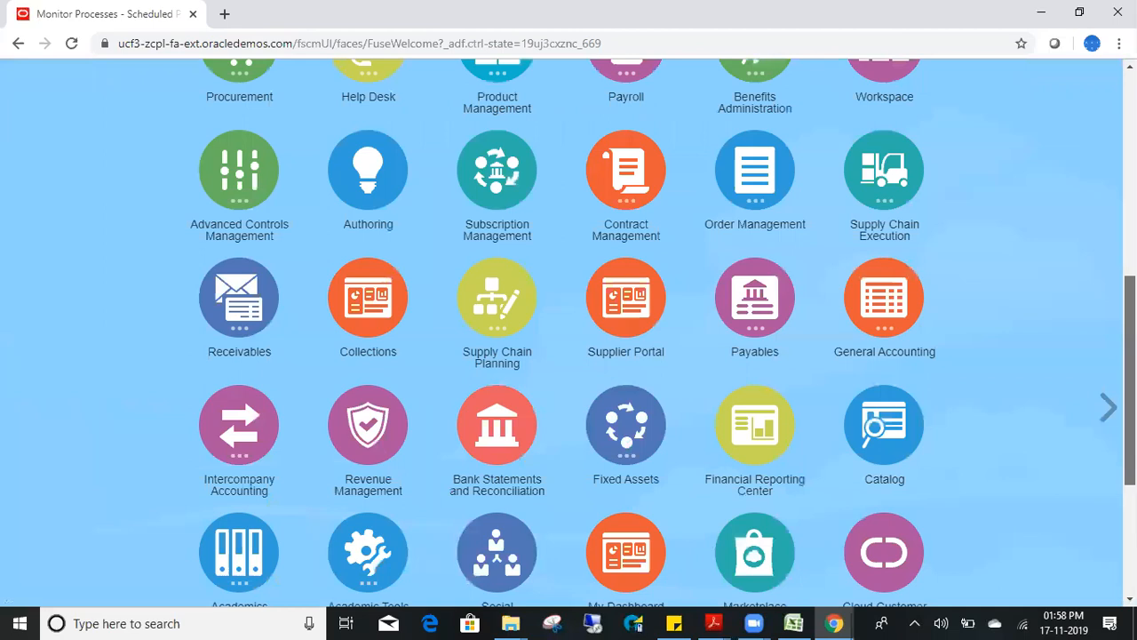
scroll(569, 332, down, 3)
click(361, 394)
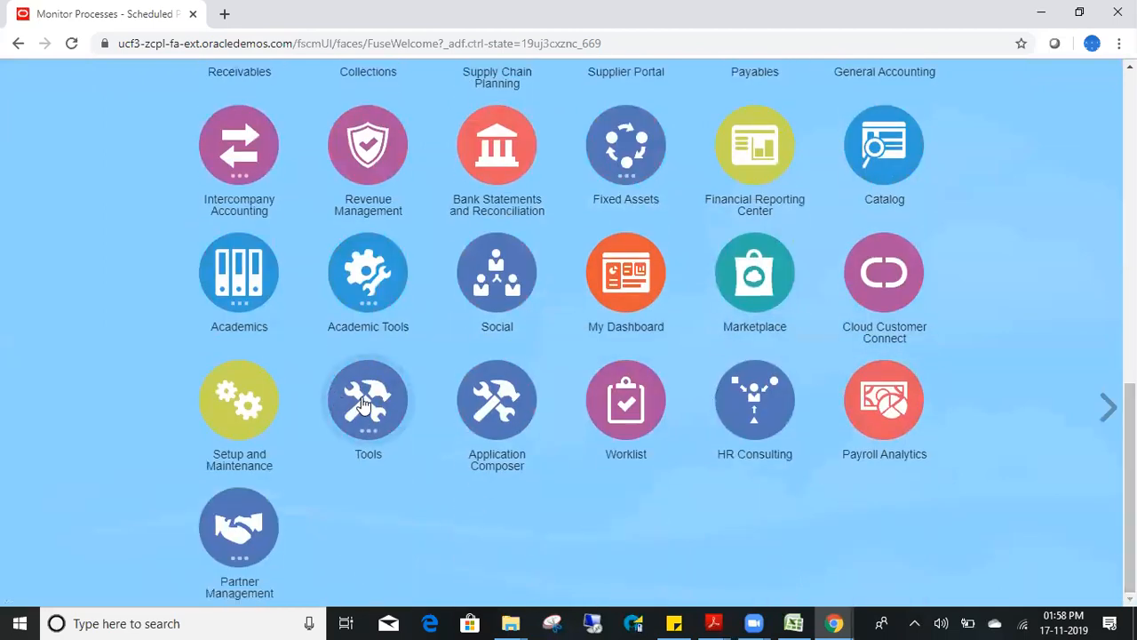
scroll(777, 458, down, 9)
click(365, 416)
click(679, 544)
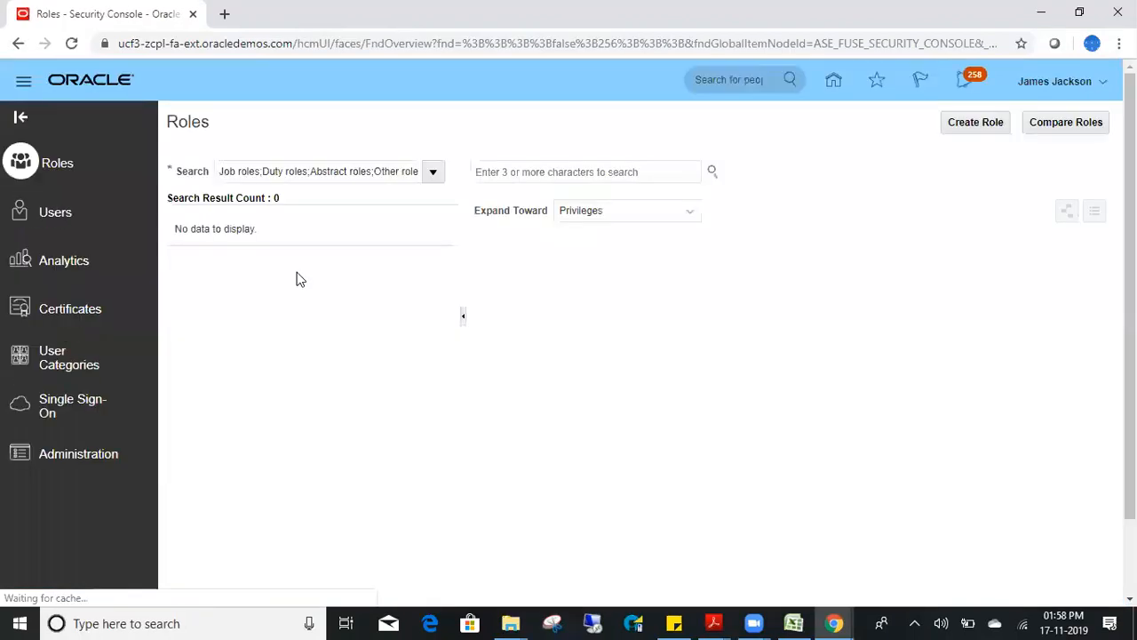
- Look up the user's account, then start a role search for 'custom'
click(57, 209)
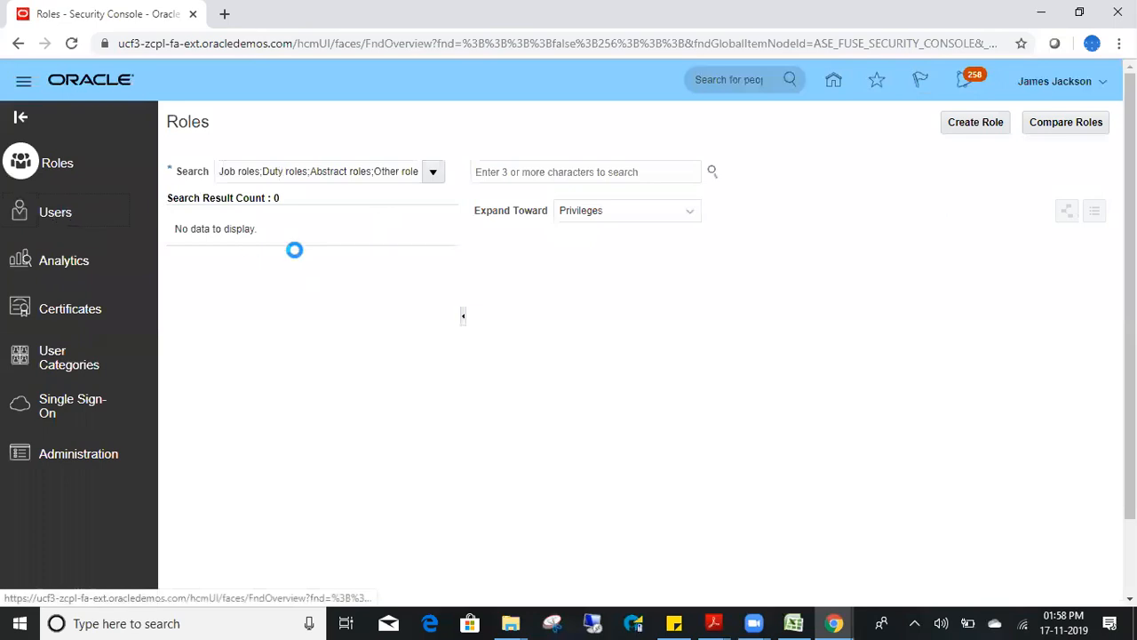
click(505, 171)
text(m)
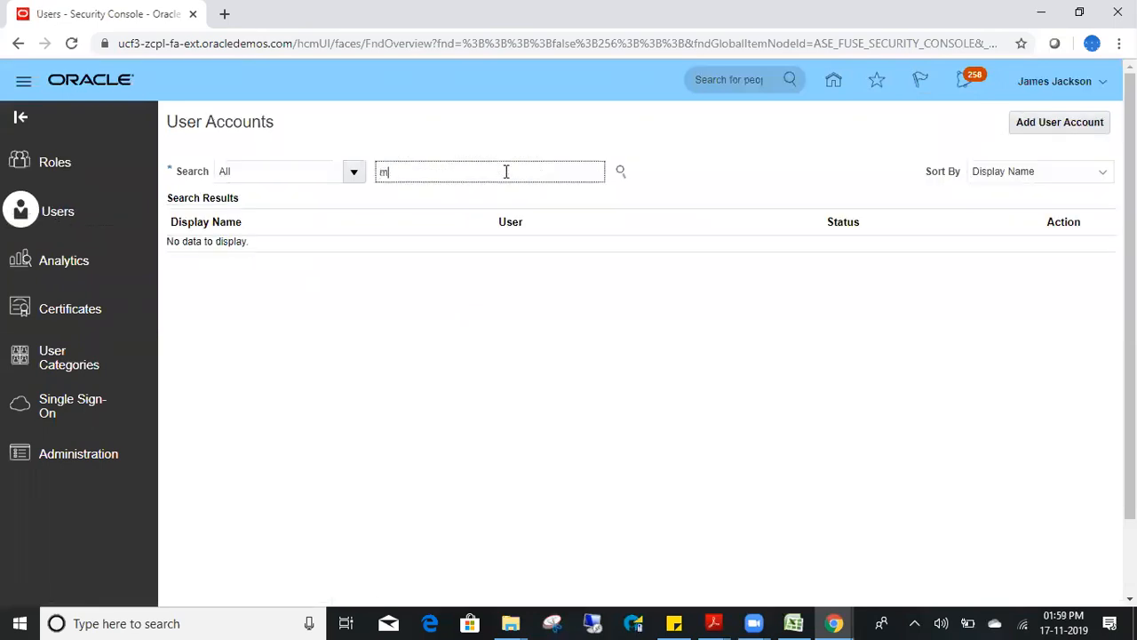
text(ahesh)
key(Return)
click(247, 495)
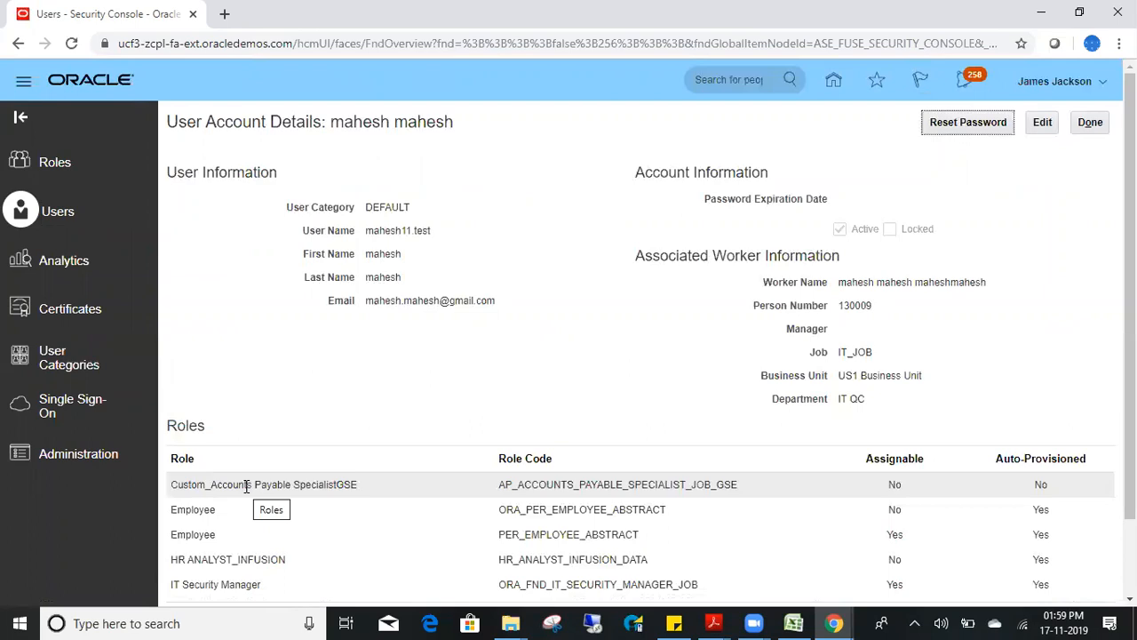
click(53, 162)
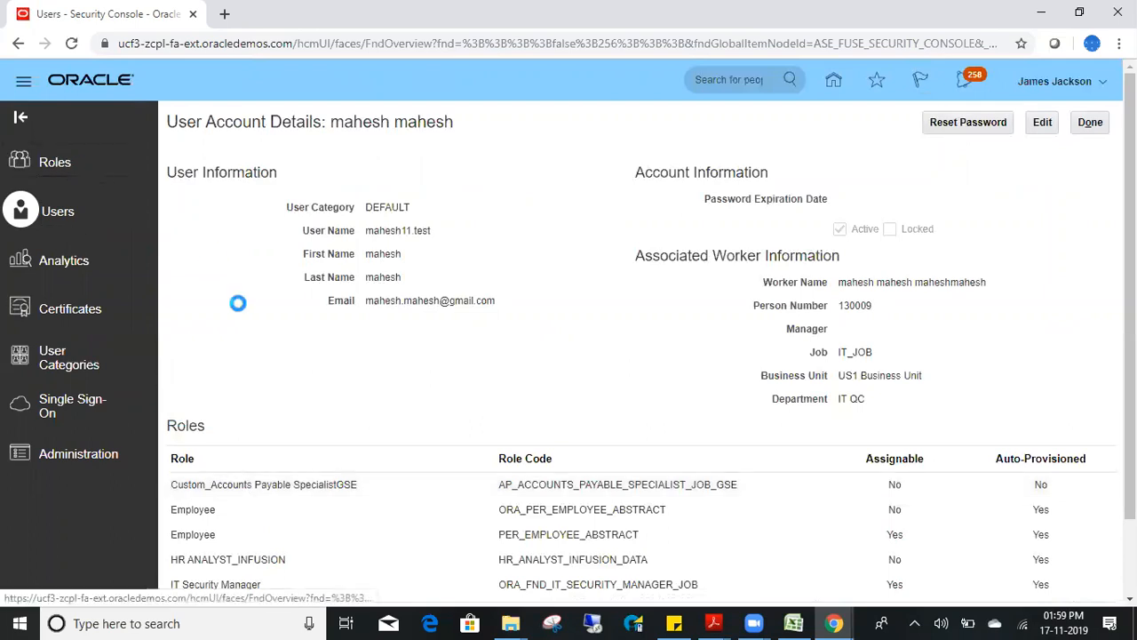
click(530, 172)
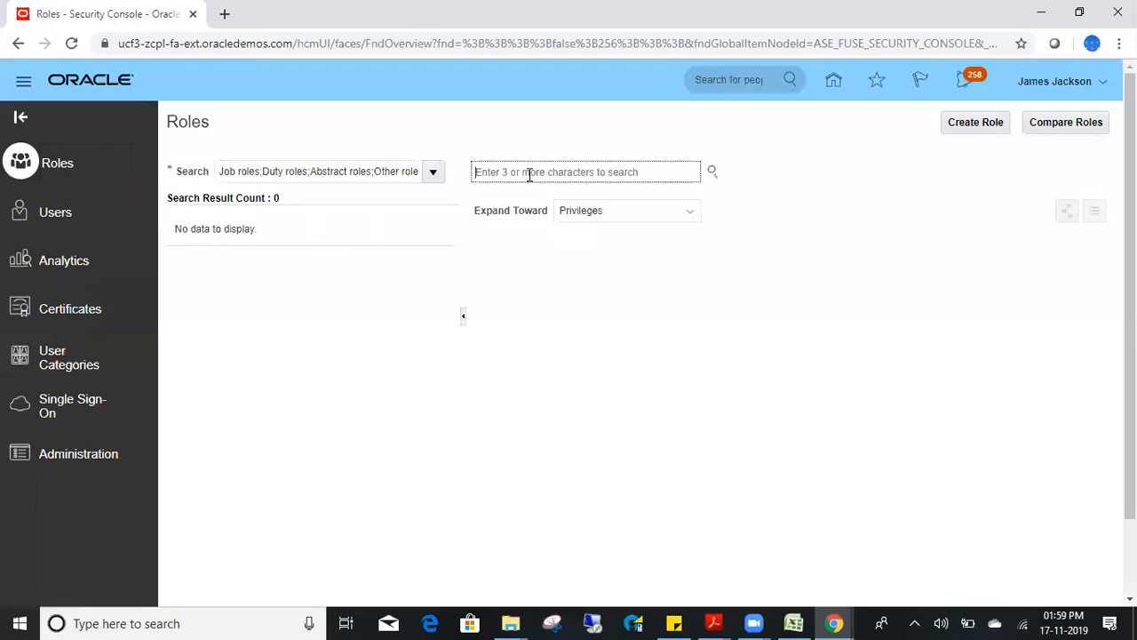
text(custom)
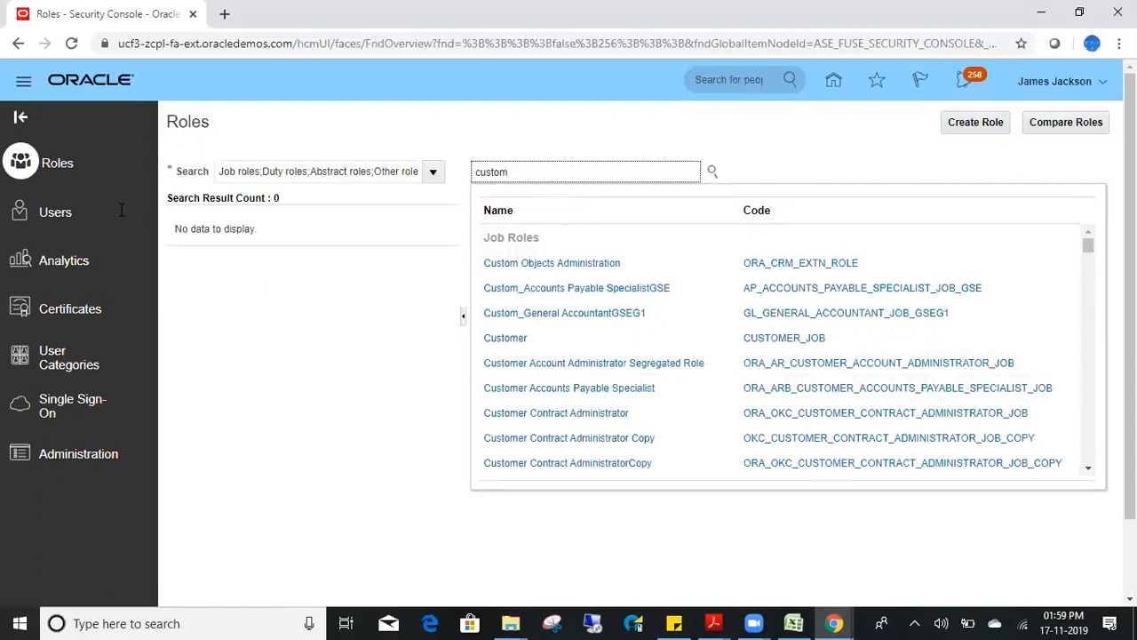
- Search user accounts again and open the user's account details
click(53, 211)
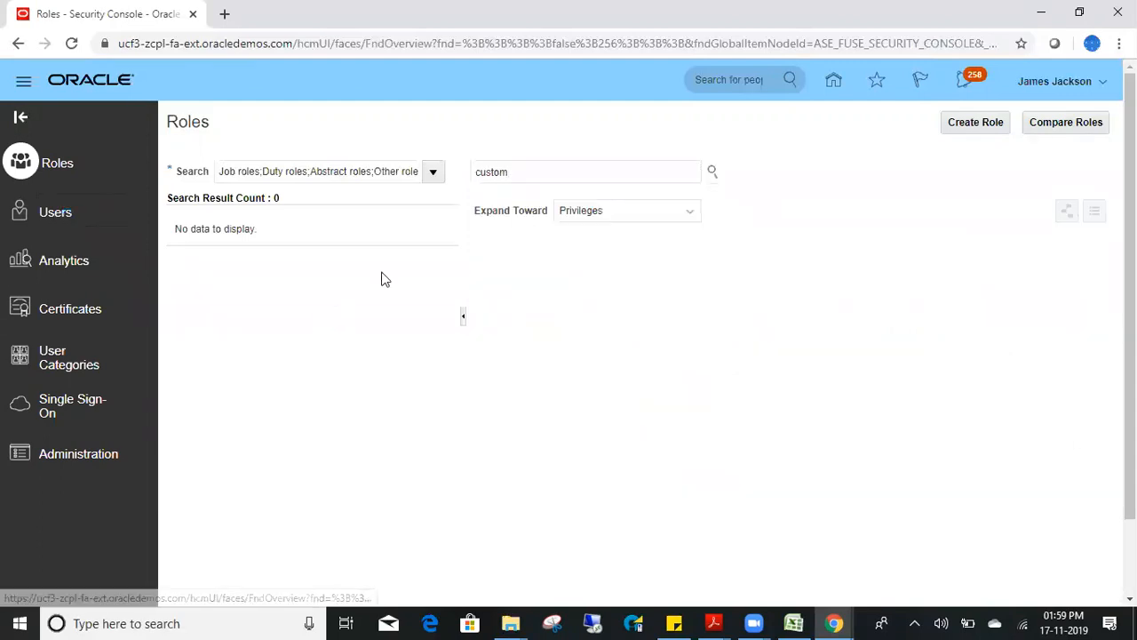
click(429, 173)
text(mahesh)
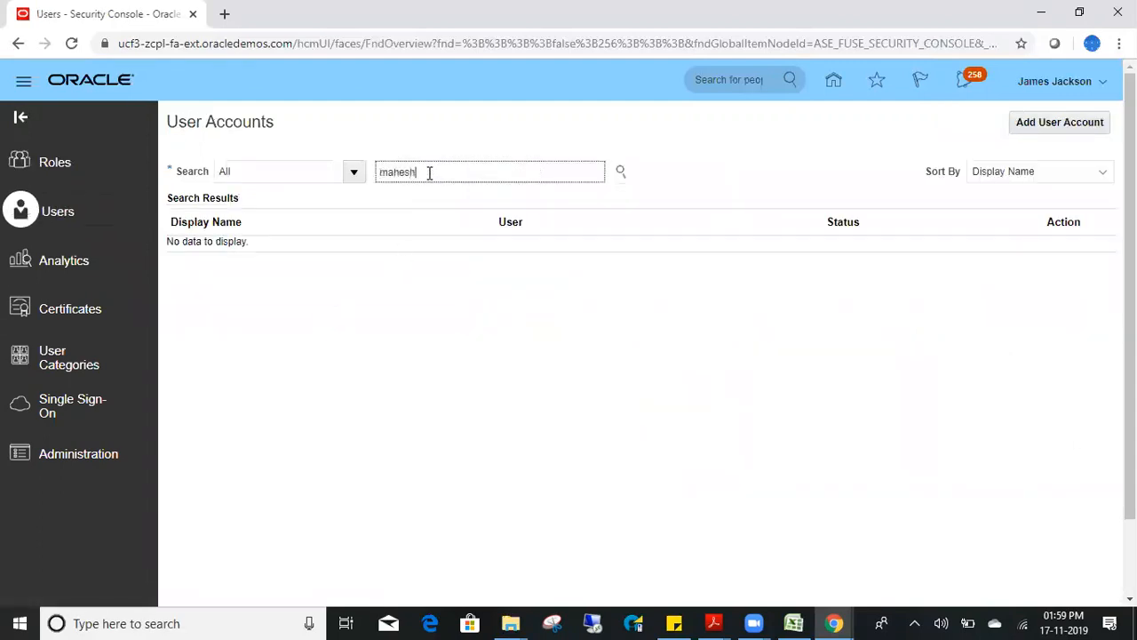
key(Return)
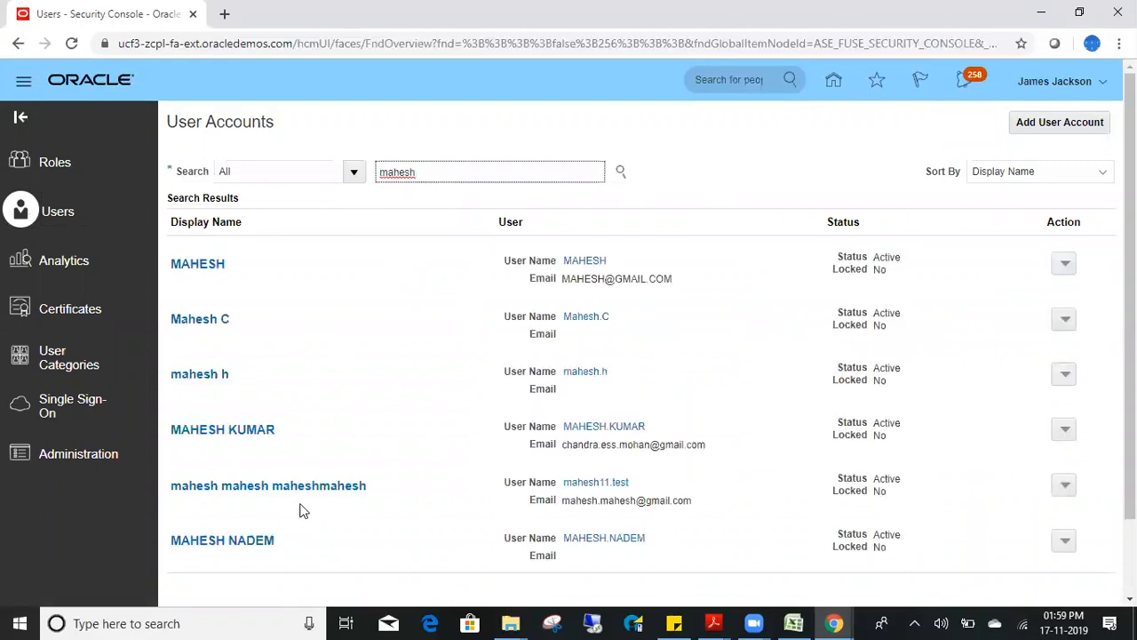
click(297, 498)
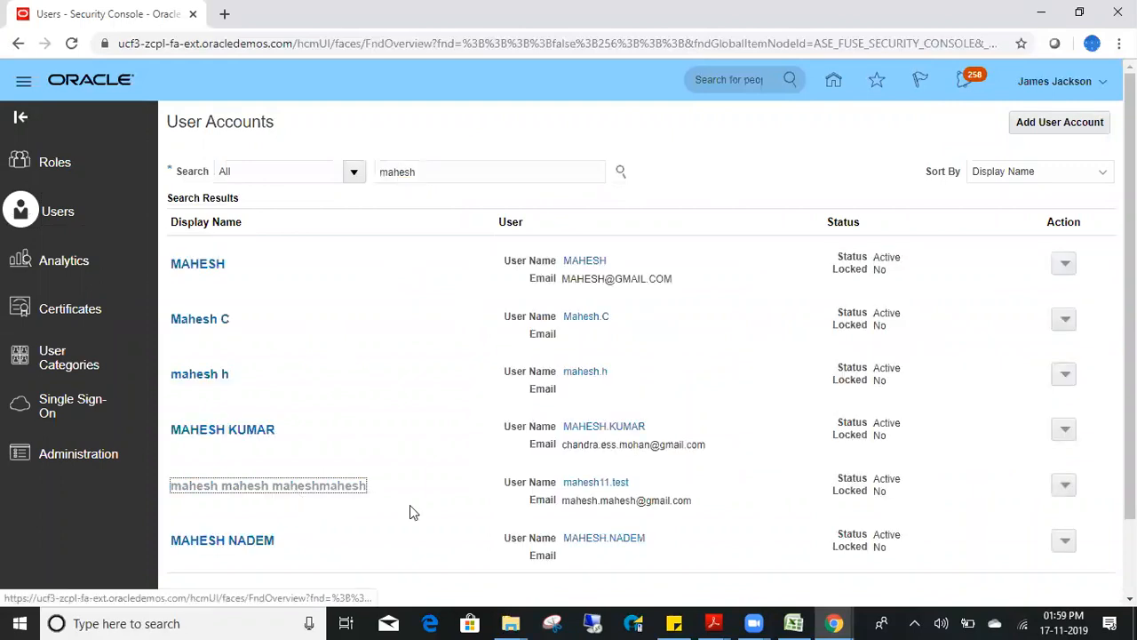
- Copy the Custom_Accounts Payable SpecialistGSE role name and paste it into the Roles search
click(366, 484)
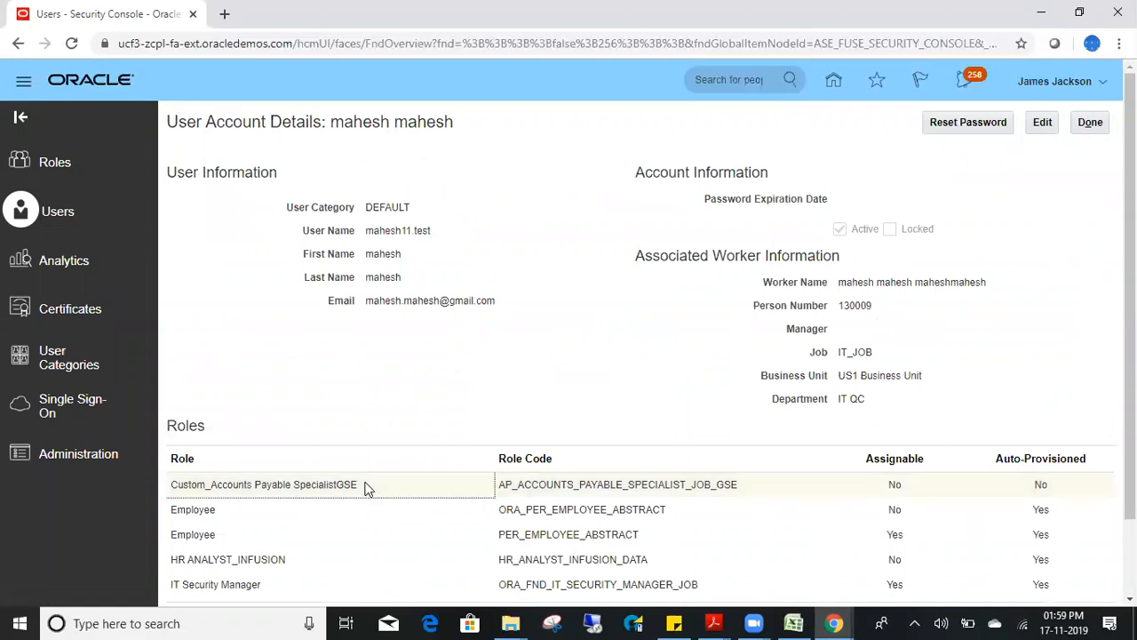
triple_click(273, 485)
key(ctrl+c)
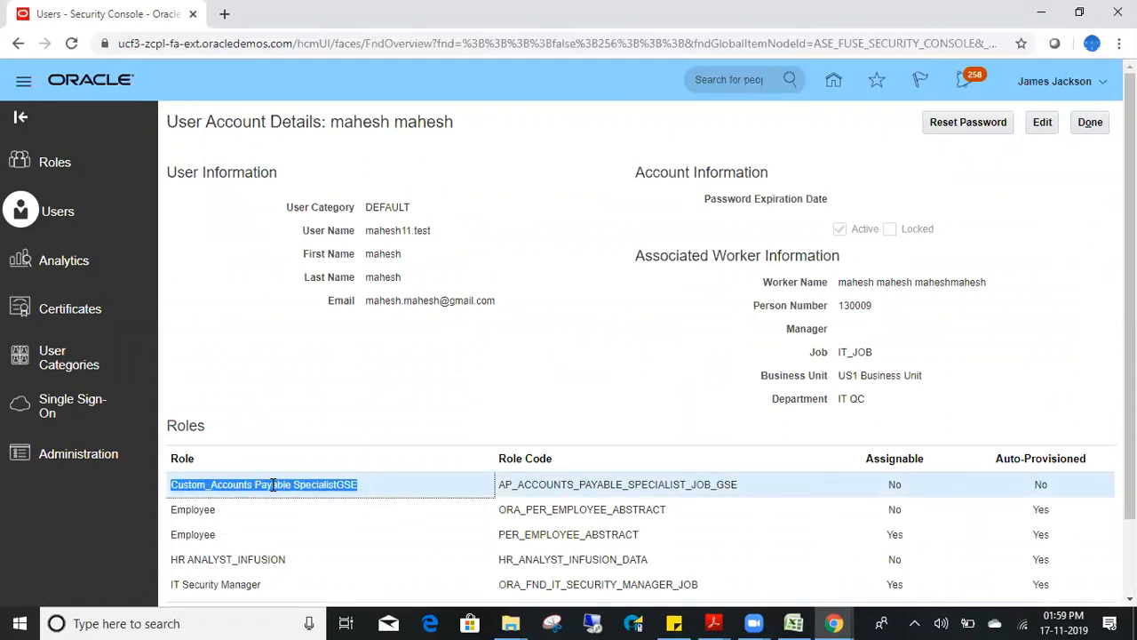
click(55, 163)
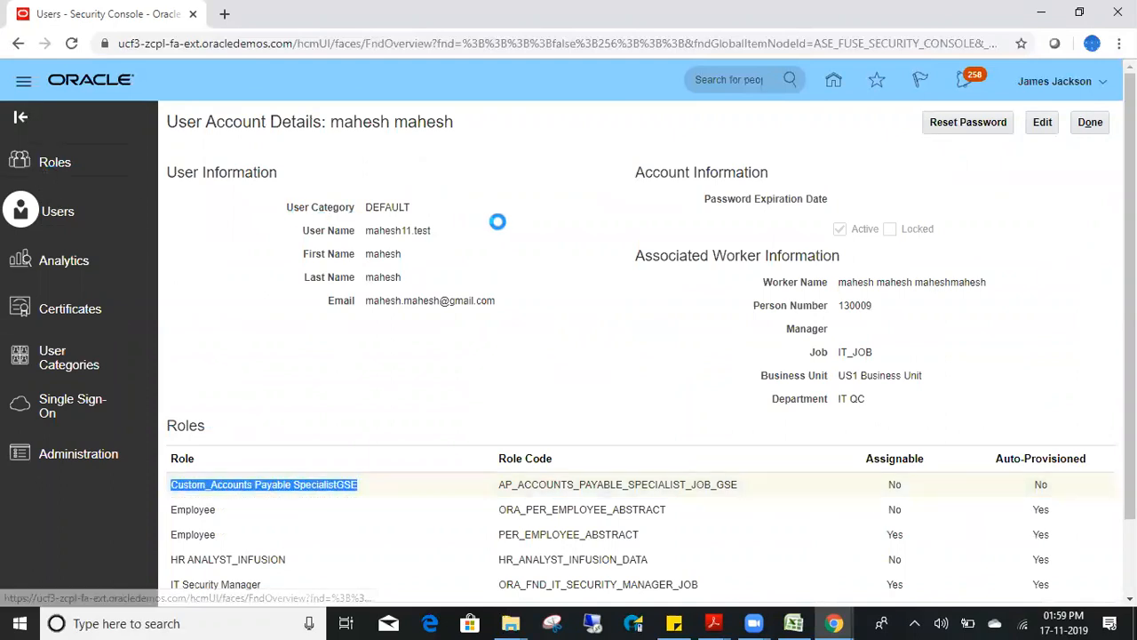
click(515, 172)
key(ctrl+v)
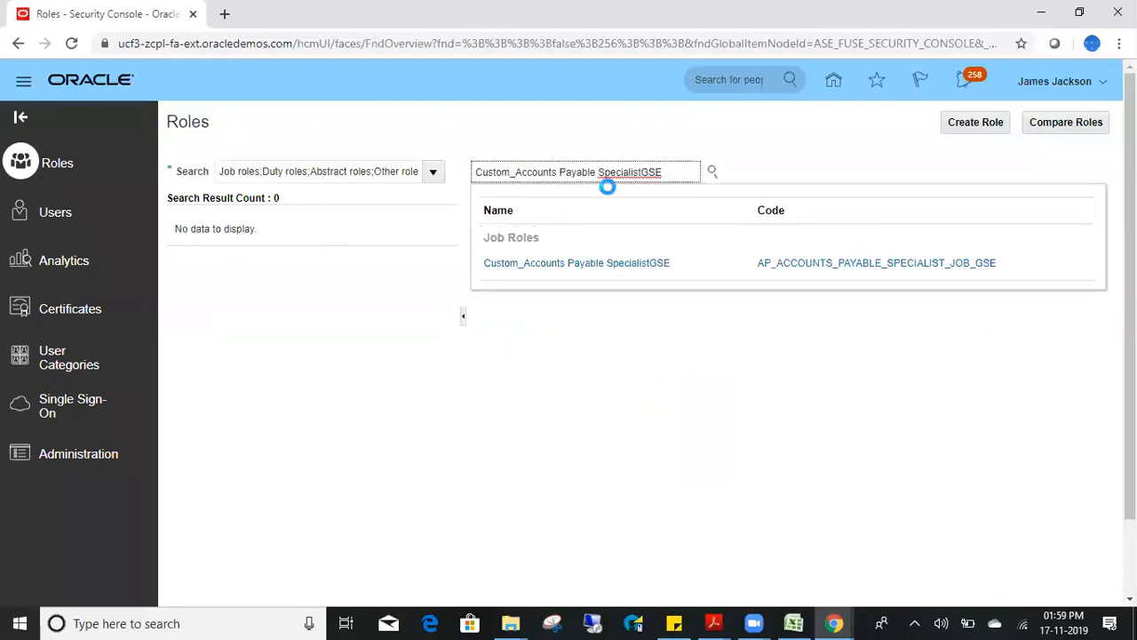
- Choose Compare Roles on the Custom_Accounts Payable SpecialistGSE result
click(592, 264)
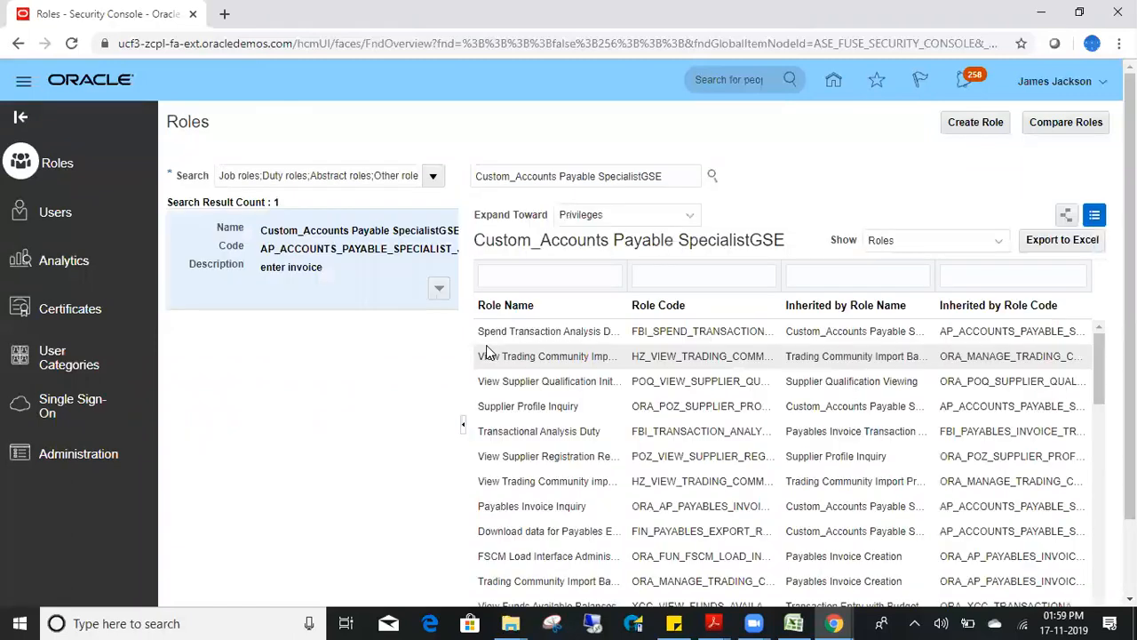
click(439, 288)
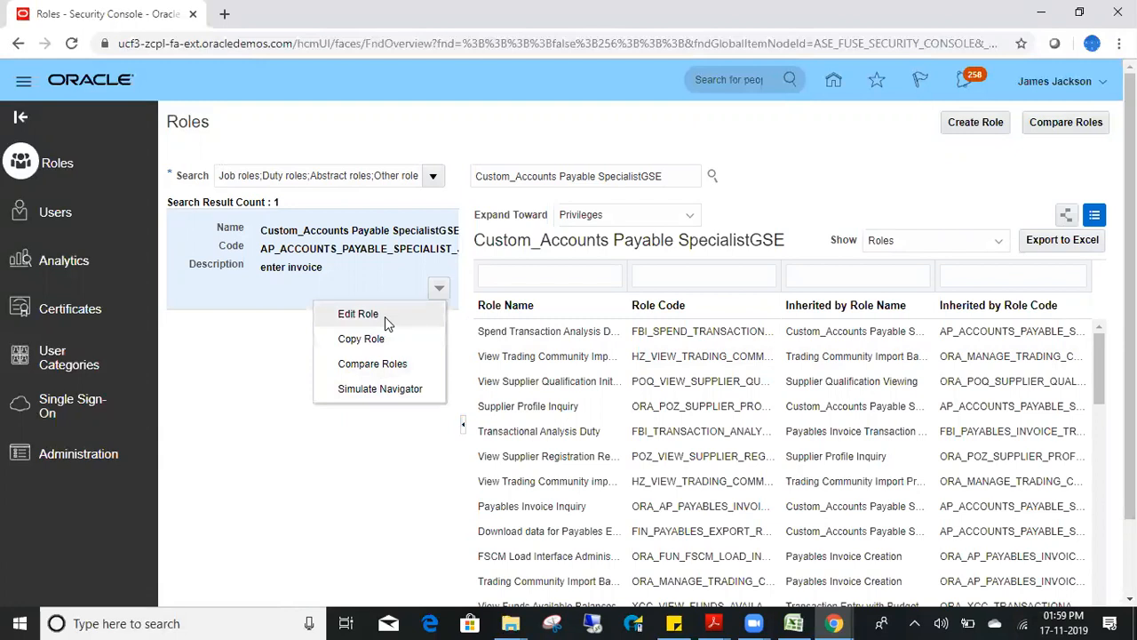
click(391, 365)
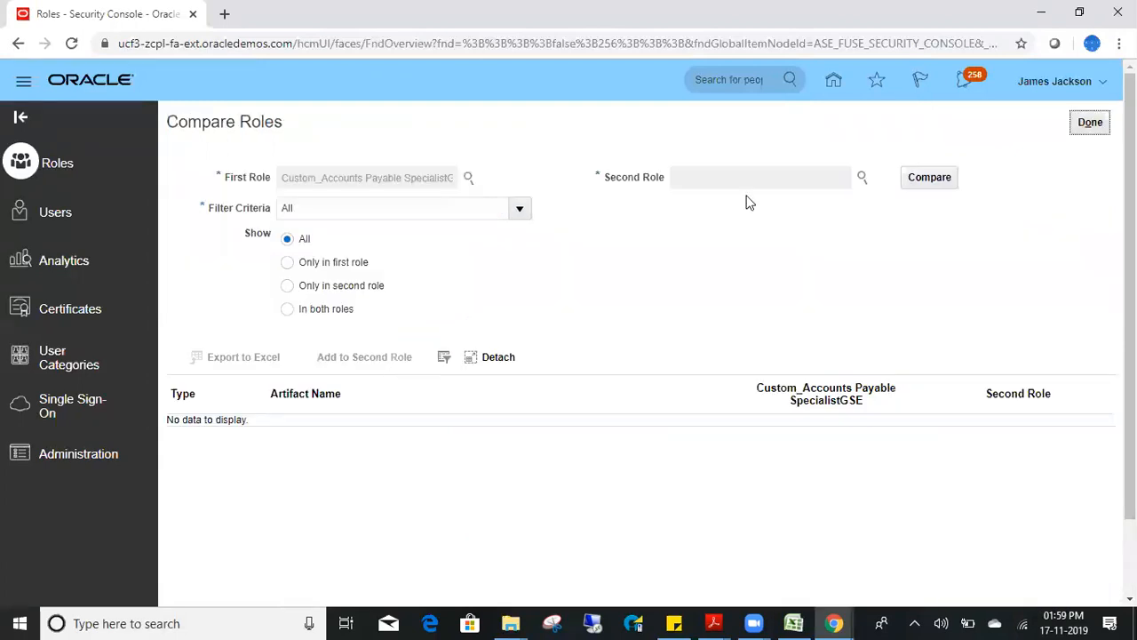
- Set Accounts Payable Manager as the second role and run the comparison
click(862, 178)
text(Account )
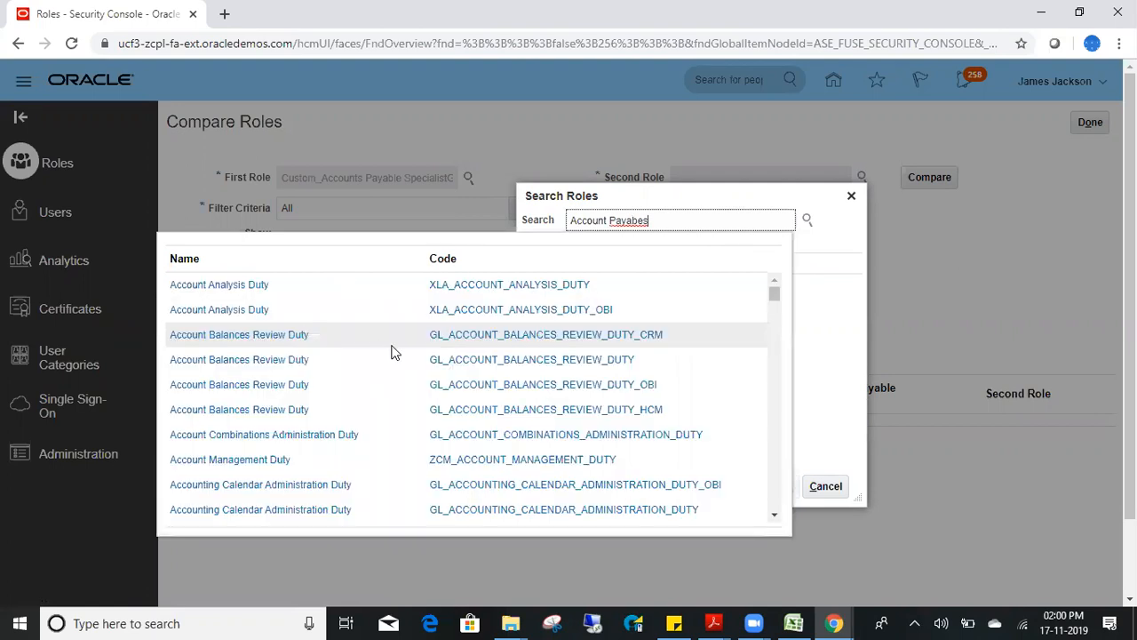
text(Payabes)
key(BackSpace)
key(BackSpace)
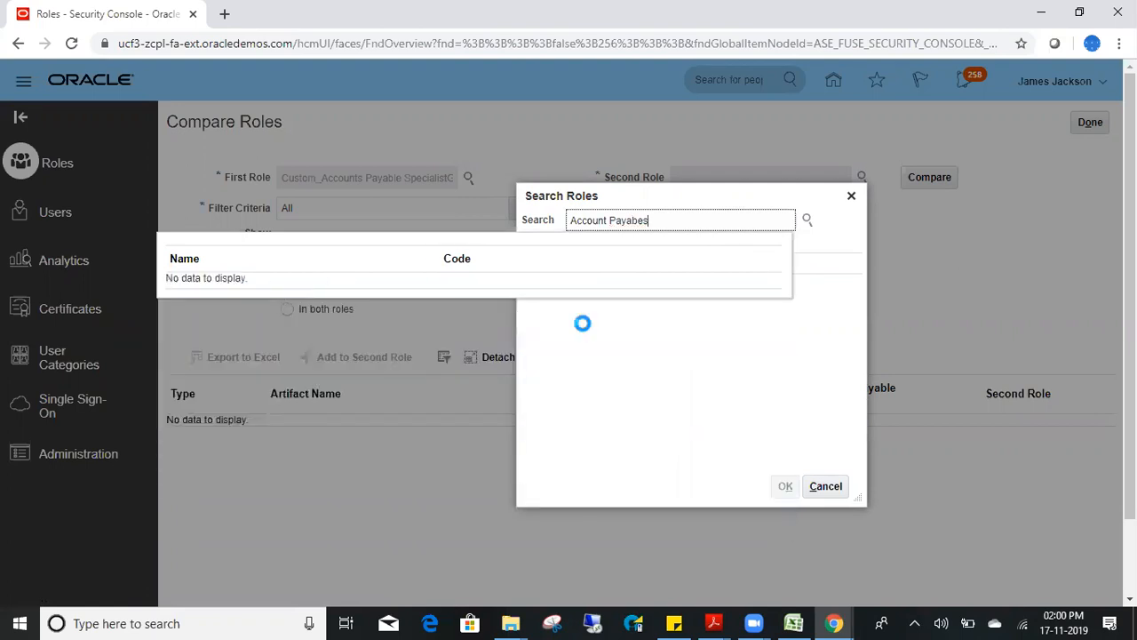
key(BackSpace)
key(BackSpace)
key(BackSpace)
key(BackSpace)
key(BackSpace)
key(BackSpace)
text(s Payab)
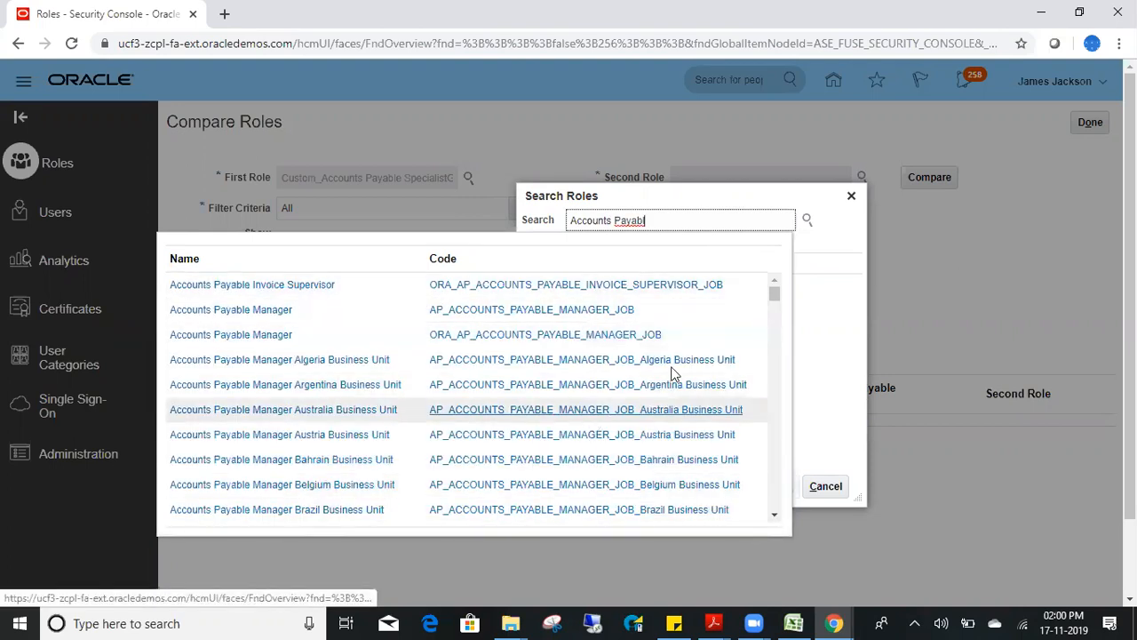
click(238, 334)
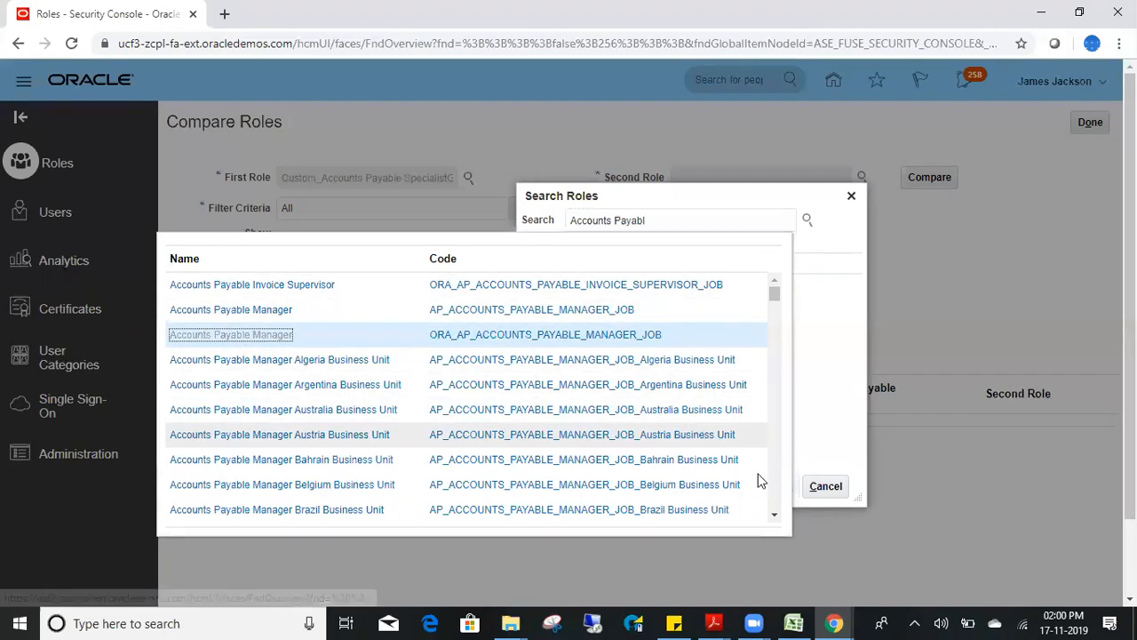
click(785, 486)
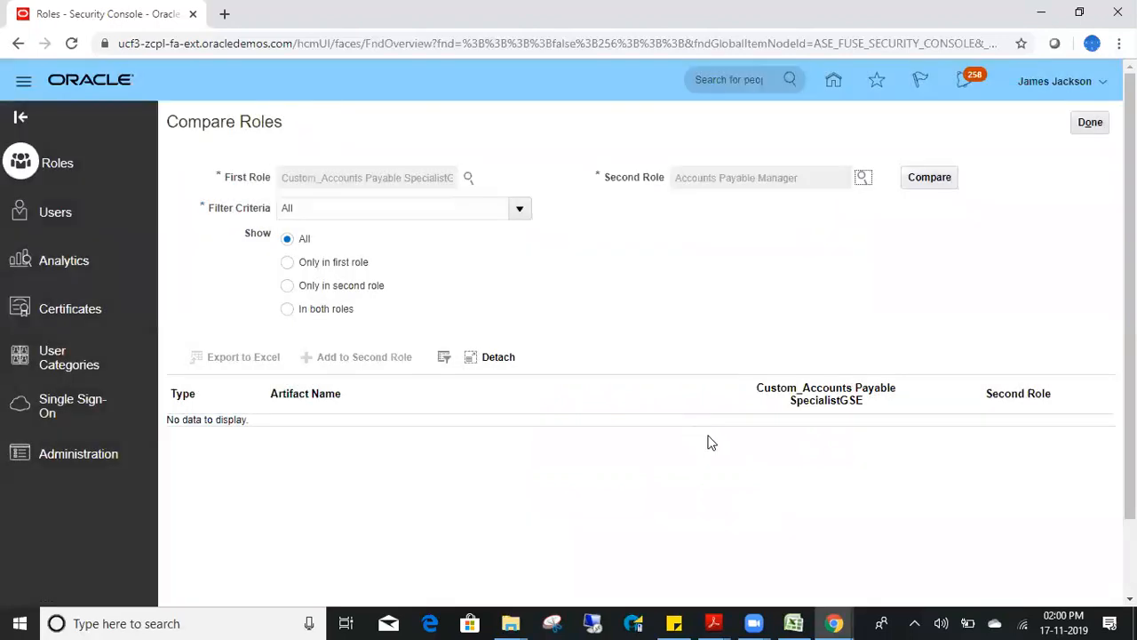
click(932, 182)
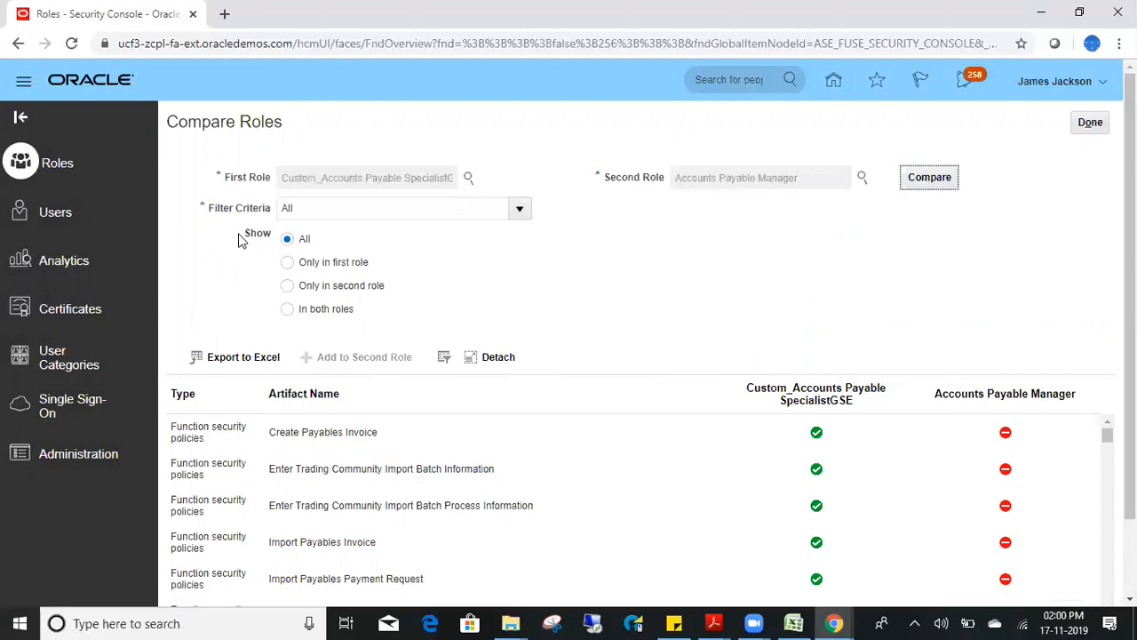
- Filter the comparison to show only artifacts unique to the custom role
scroll(471, 356, down, 1)
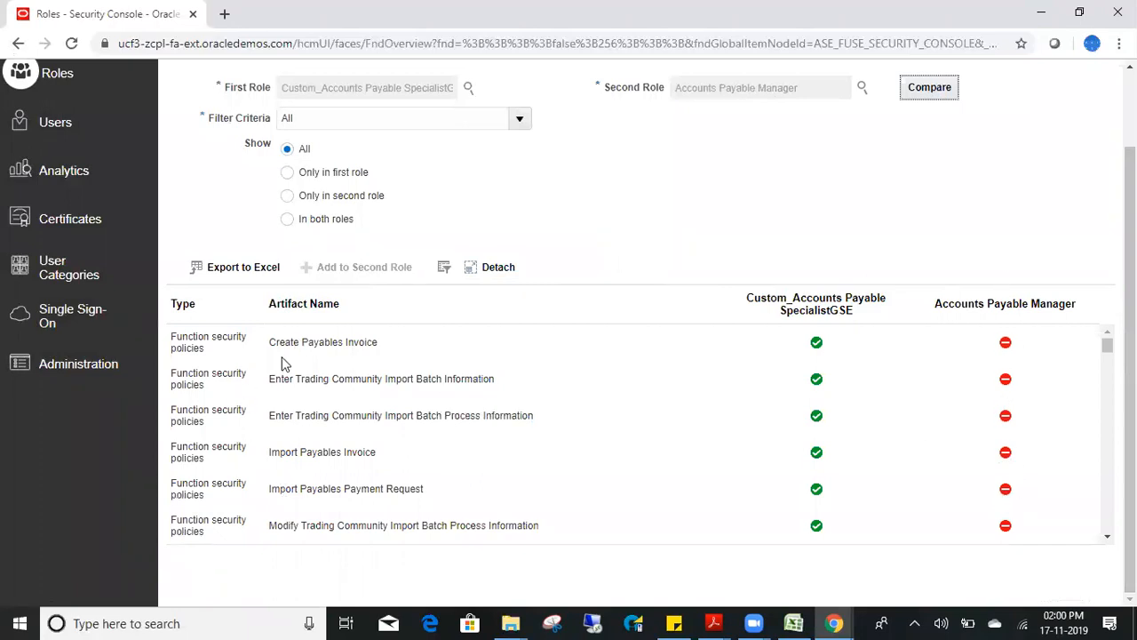
double_click(338, 340)
click(338, 339)
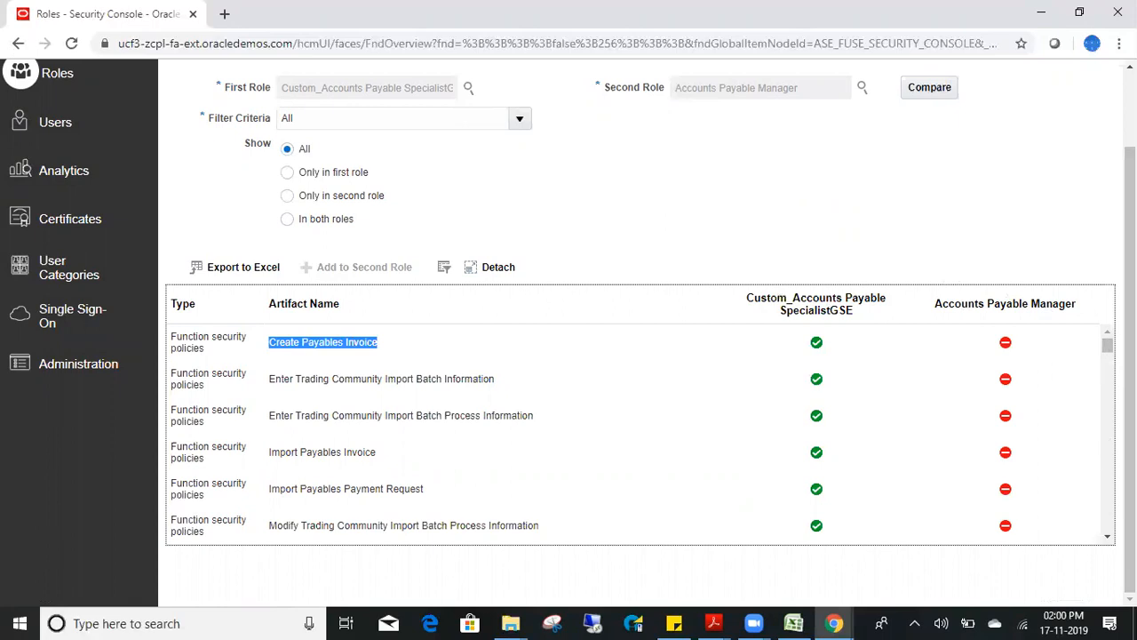
click(1105, 462)
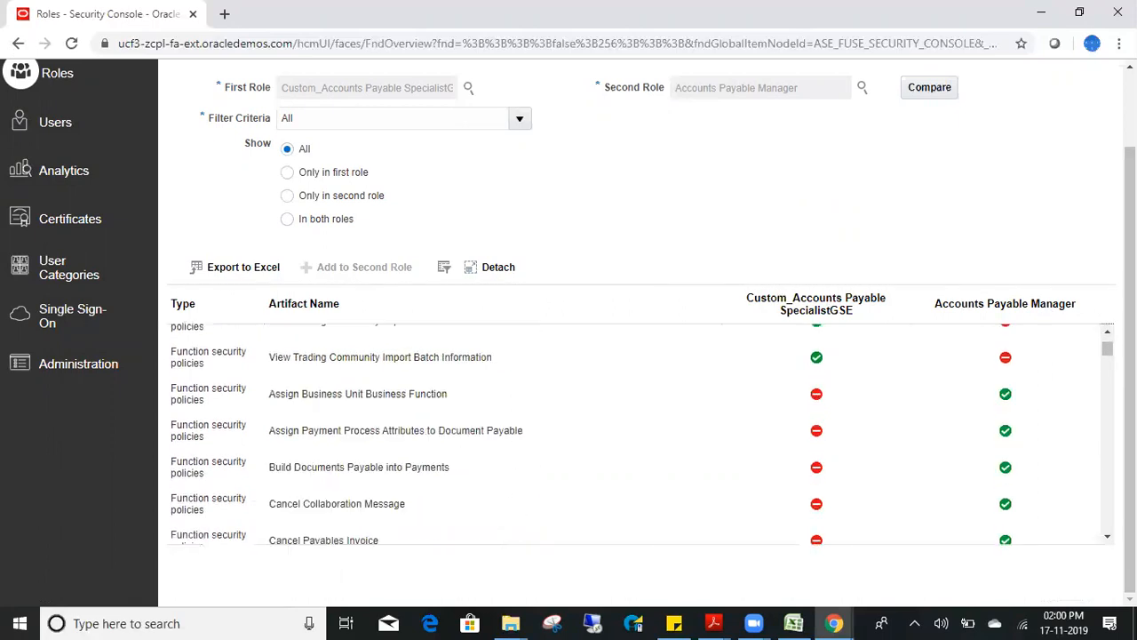
click(288, 172)
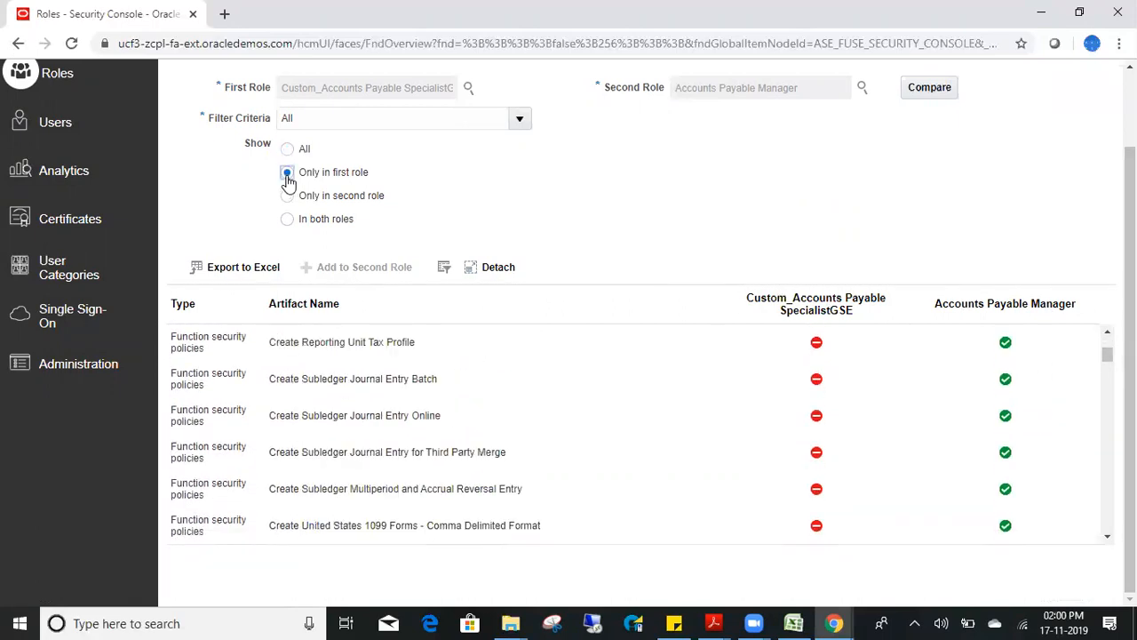
click(929, 86)
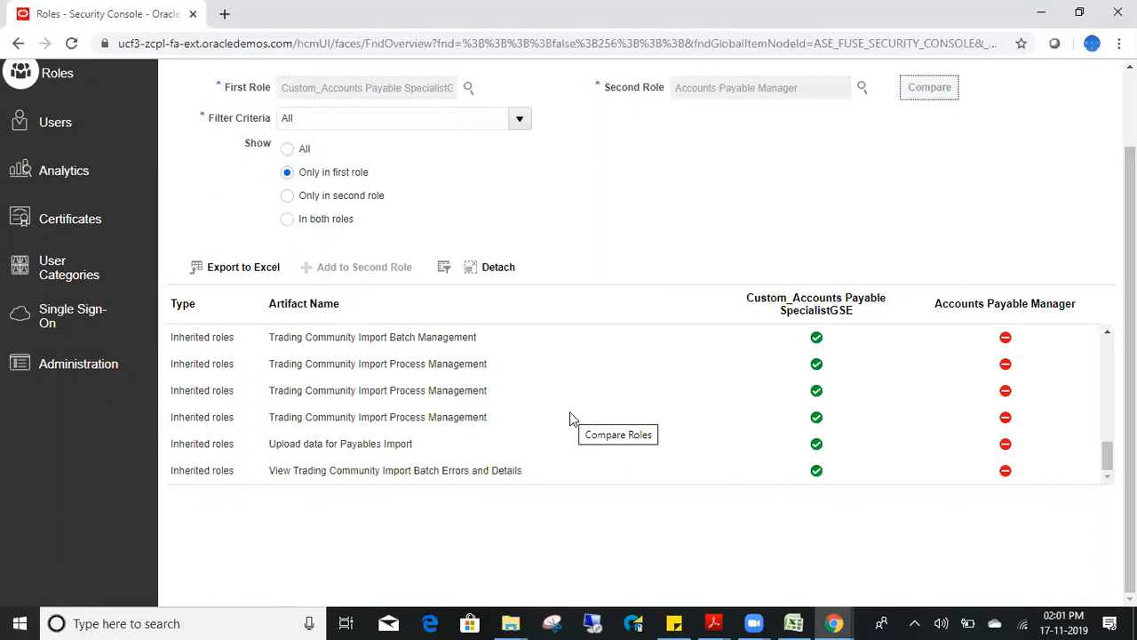
- Switch the filter to 'Only in second role', scroll the results, then back to 'All'
drag(1107, 455, 1106, 352)
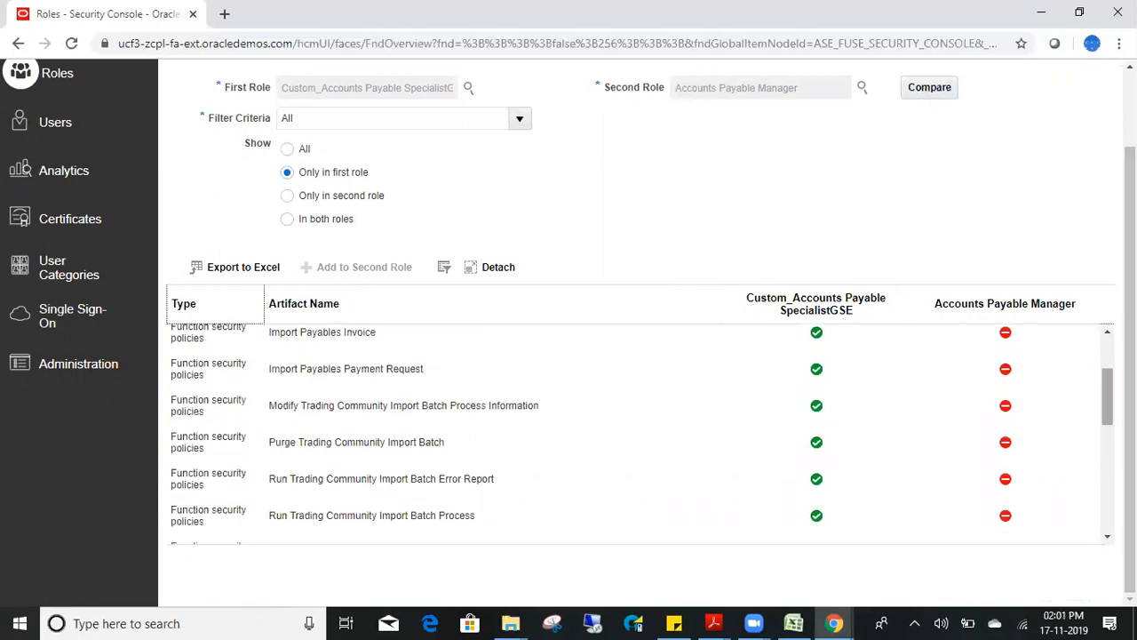
drag(1106, 395, 1102, 336)
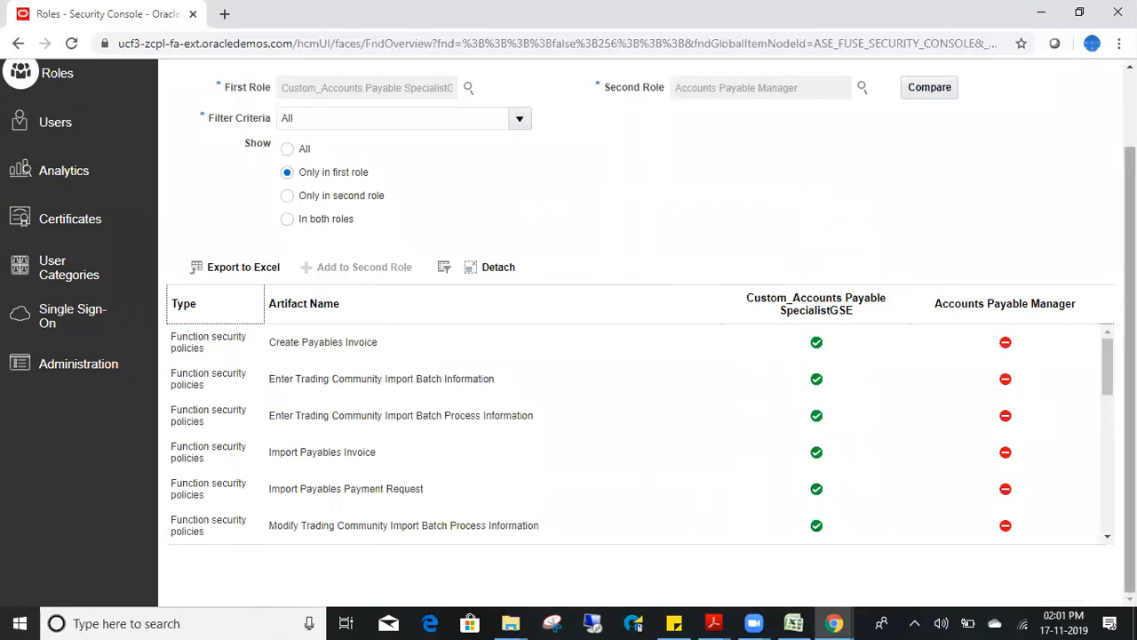
scroll(639, 427, down, 5)
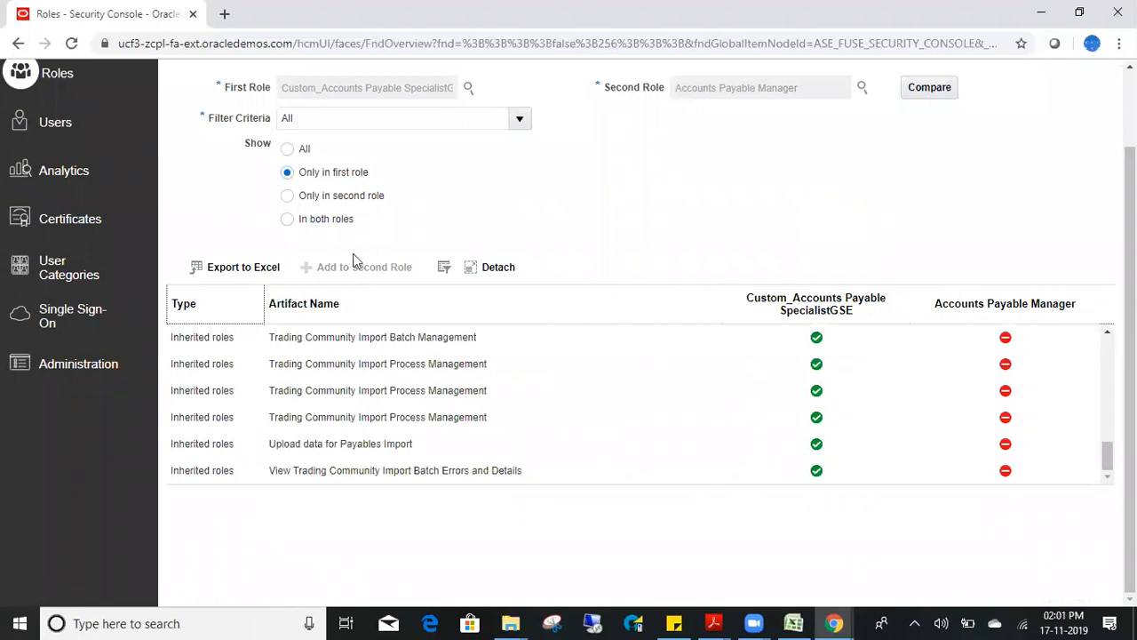
click(286, 196)
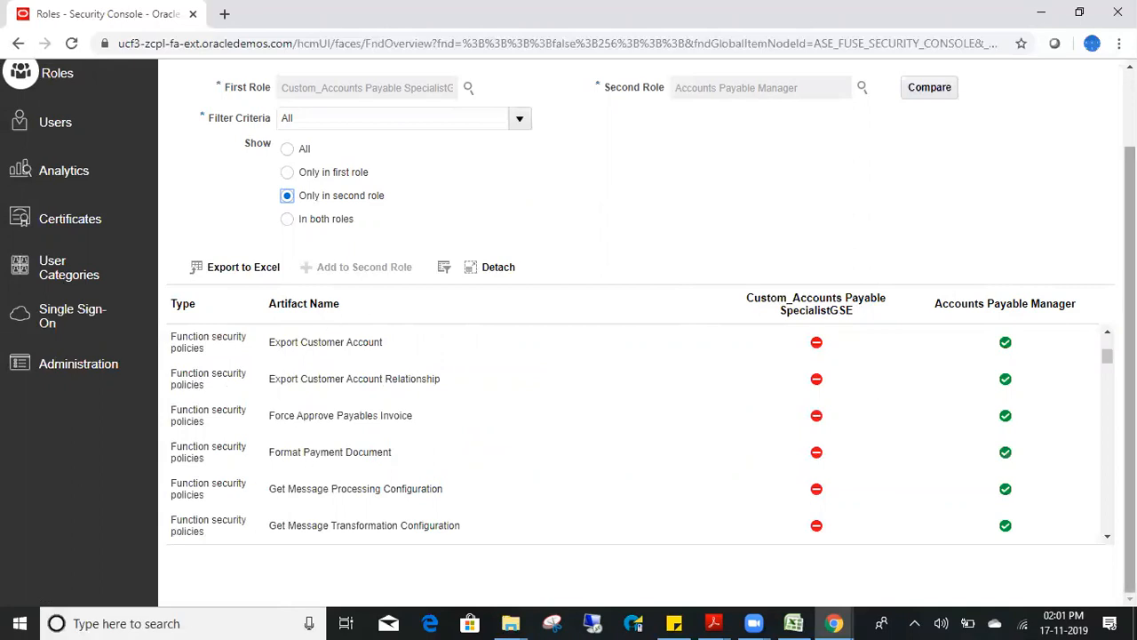
drag(1107, 355, 1107, 439)
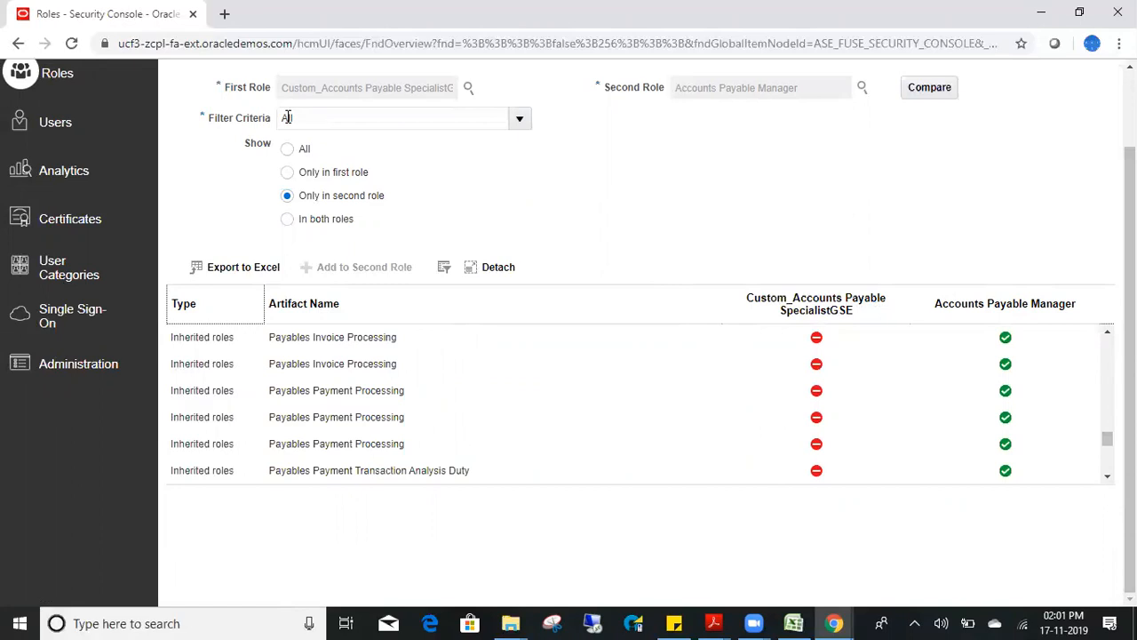
click(287, 148)
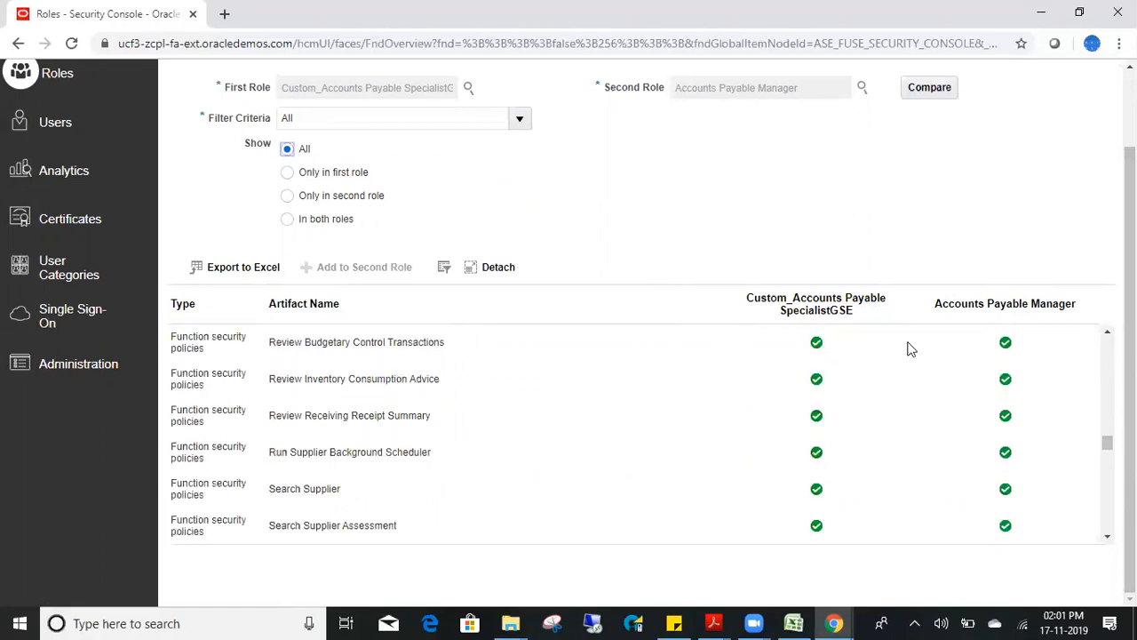
drag(1107, 382, 1104, 328)
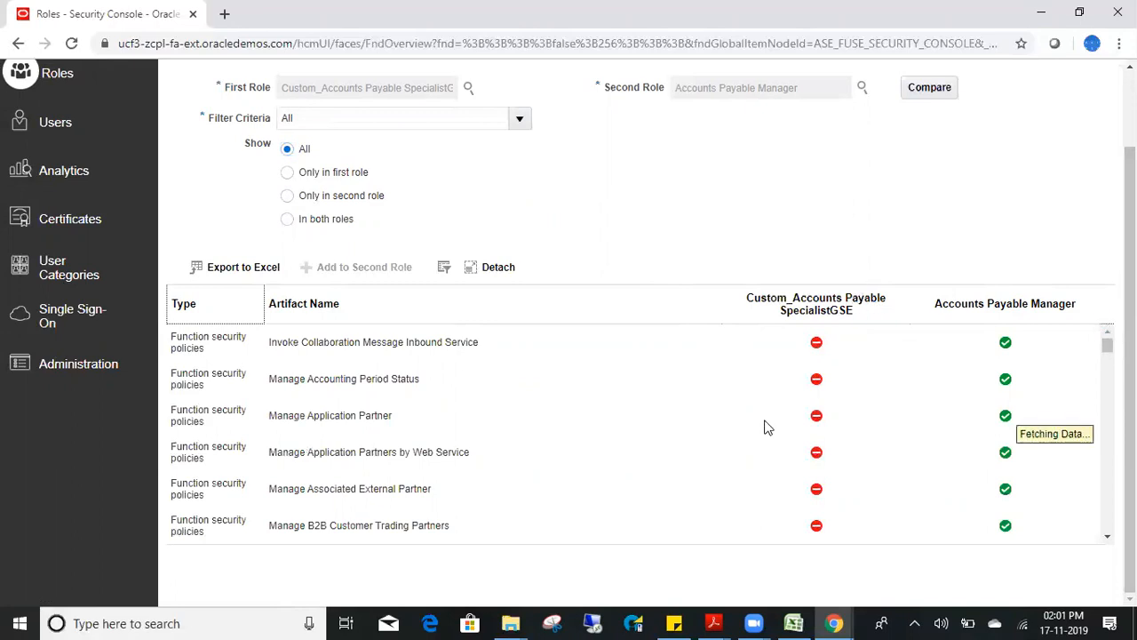
scroll(1109, 487, down, 5)
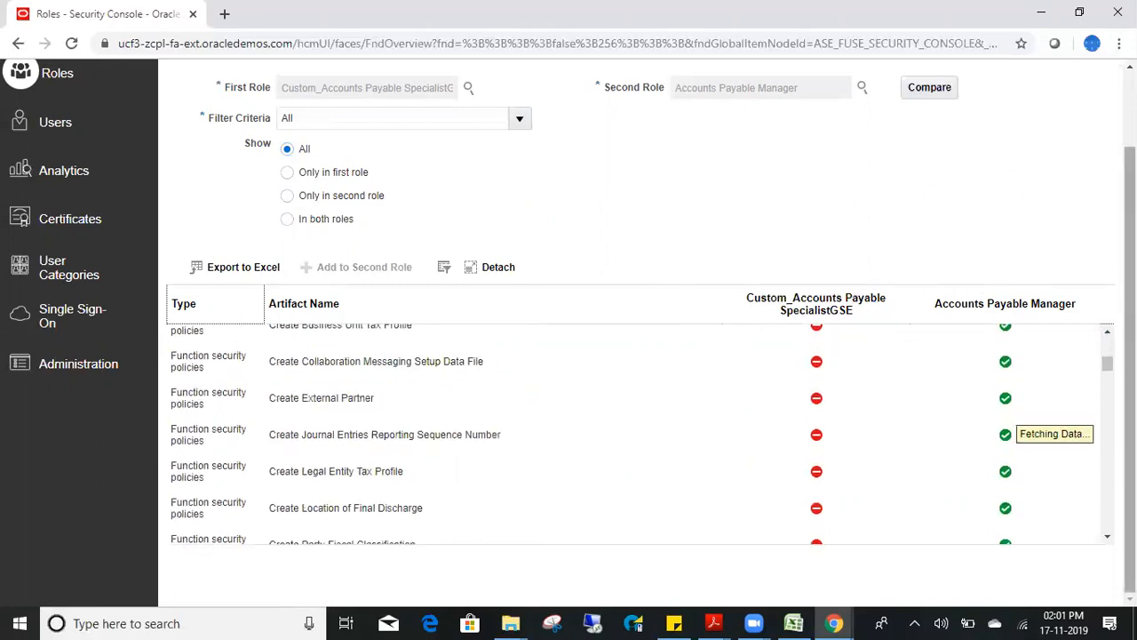
scroll(960, 183, up, 1)
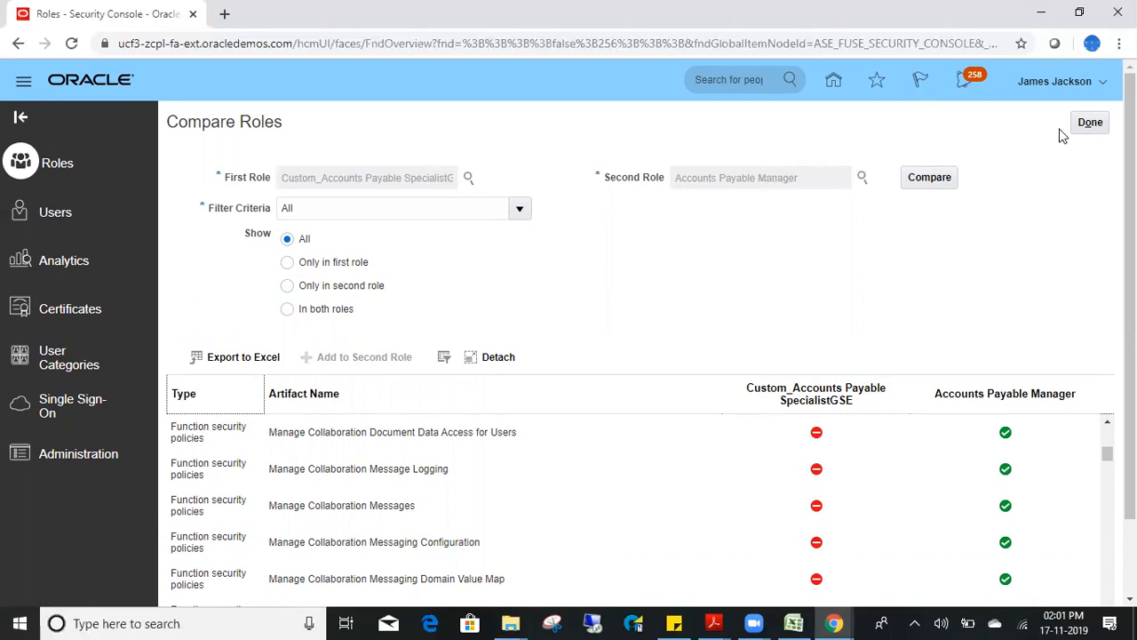
- Close the comparison, open Edit Role for Custom_Accounts Payable SpecialistGSE, then cancel
click(1090, 123)
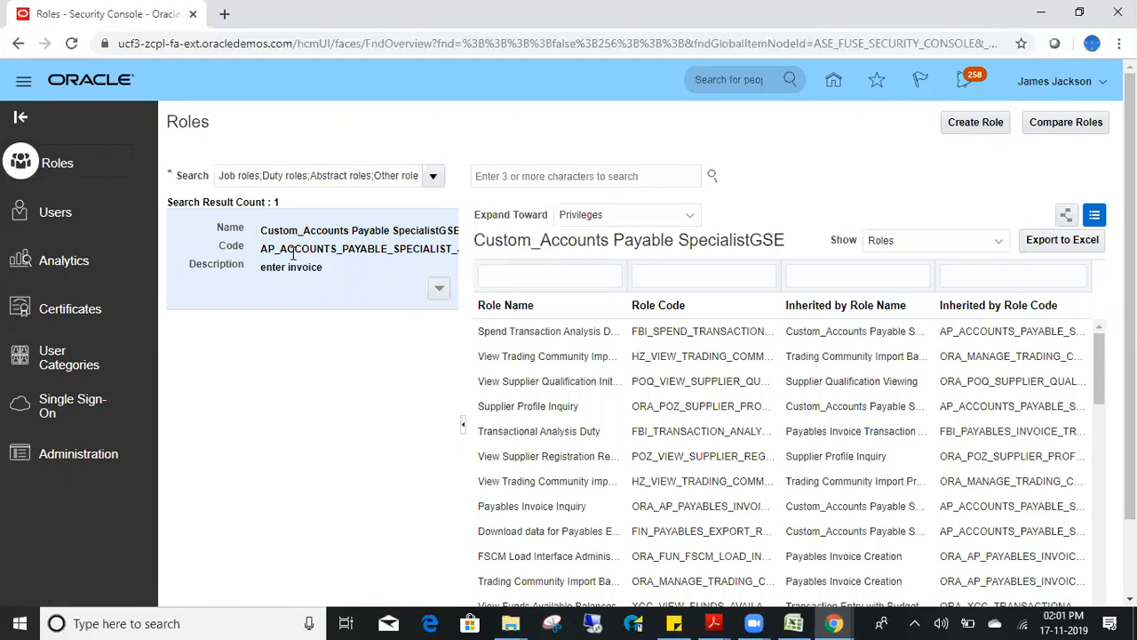
click(498, 175)
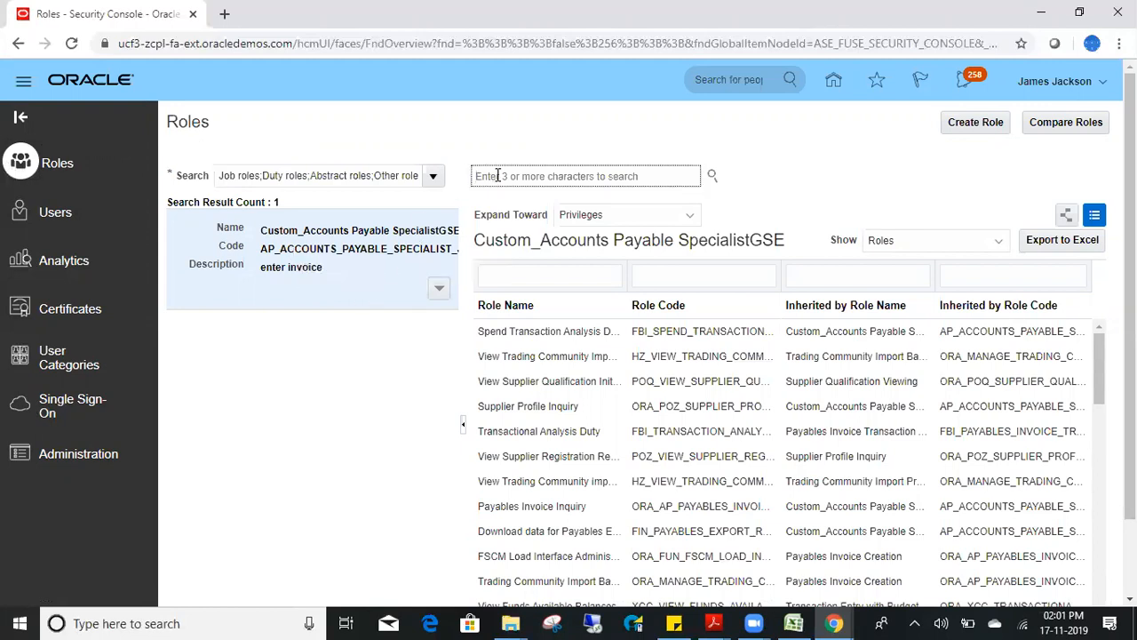
click(439, 287)
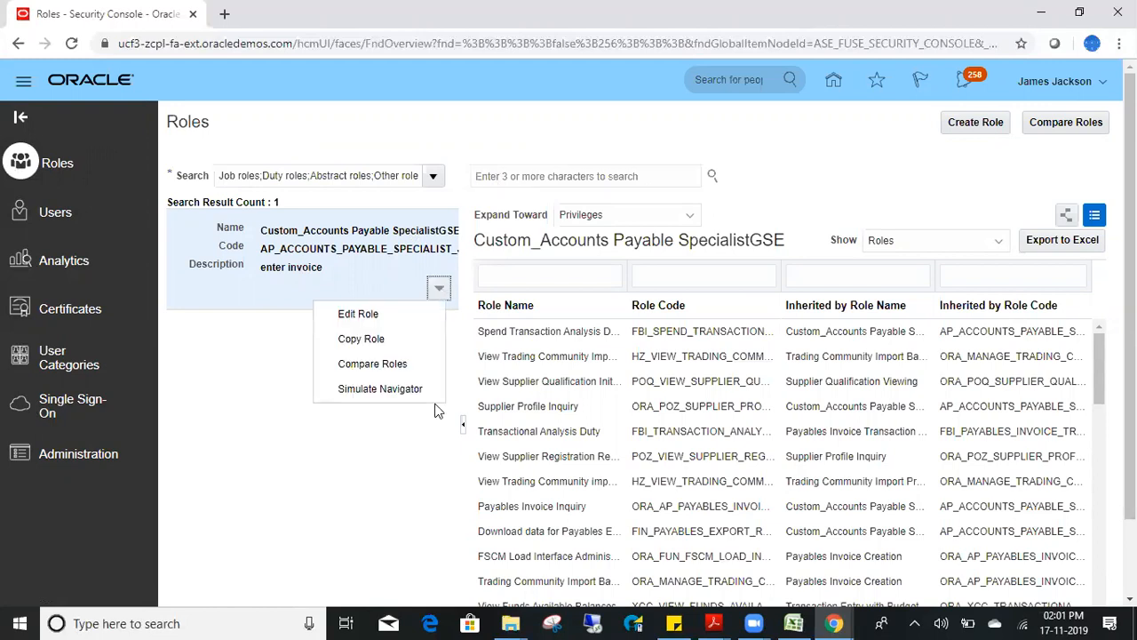
click(373, 315)
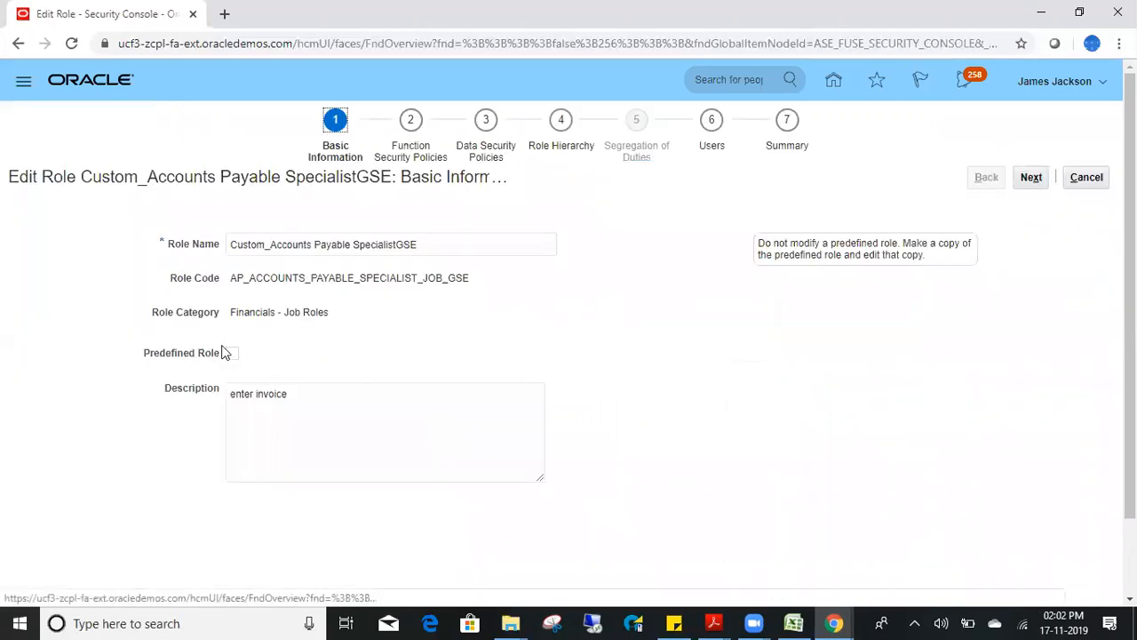
click(1093, 182)
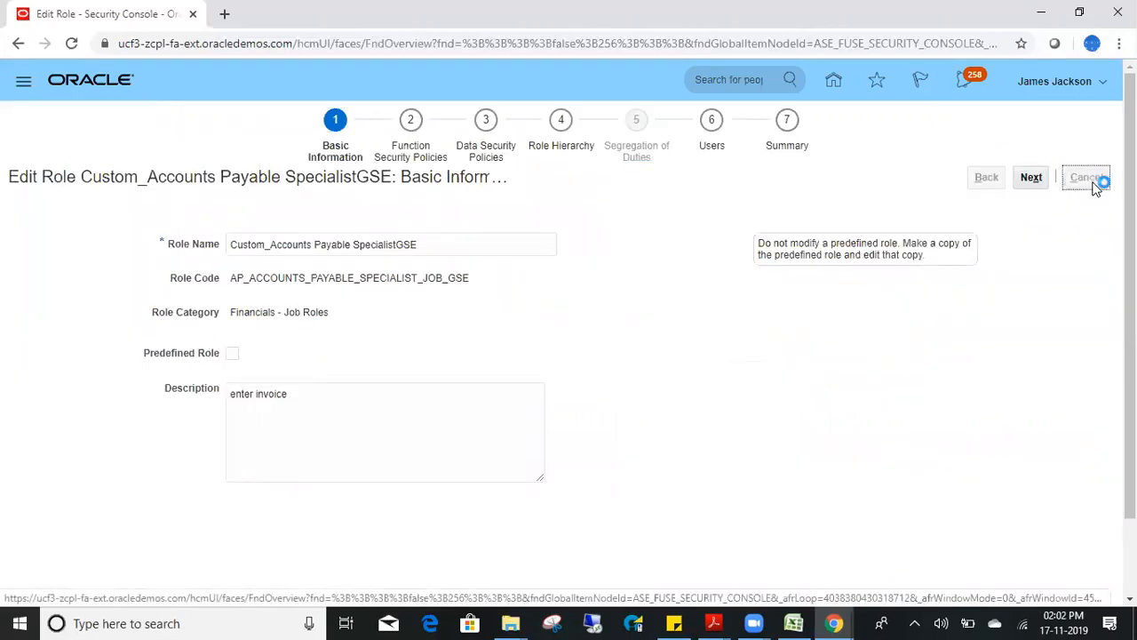
- Search 'Accounts Payab', open Accounts Payable Manager's Edit Role page, then return home
click(551, 176)
text(Accounts Payab)
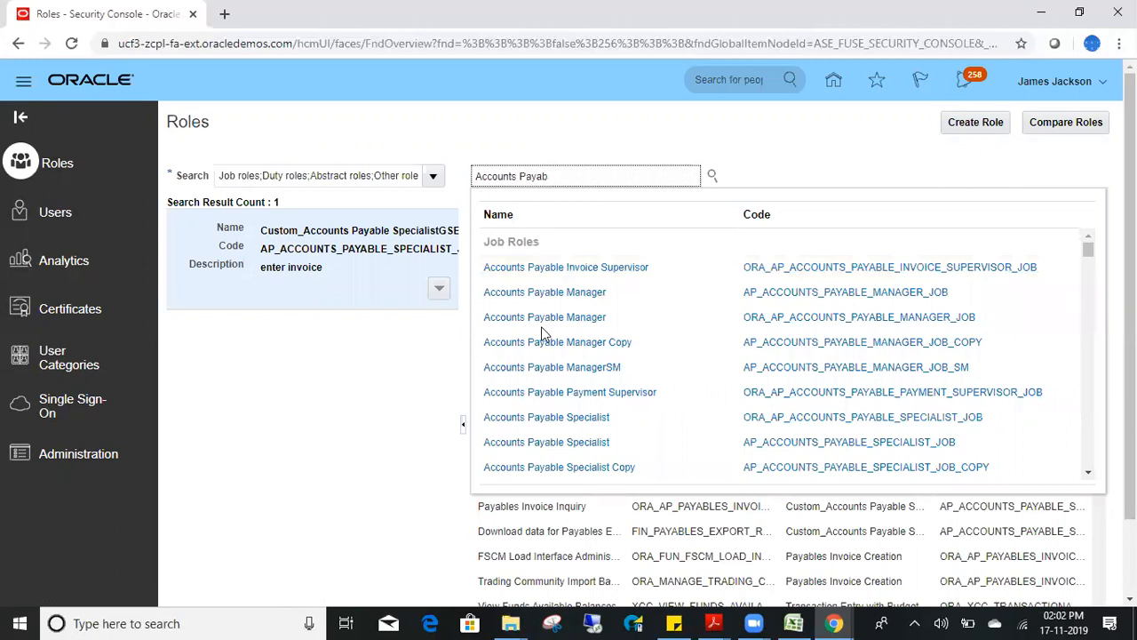
click(555, 321)
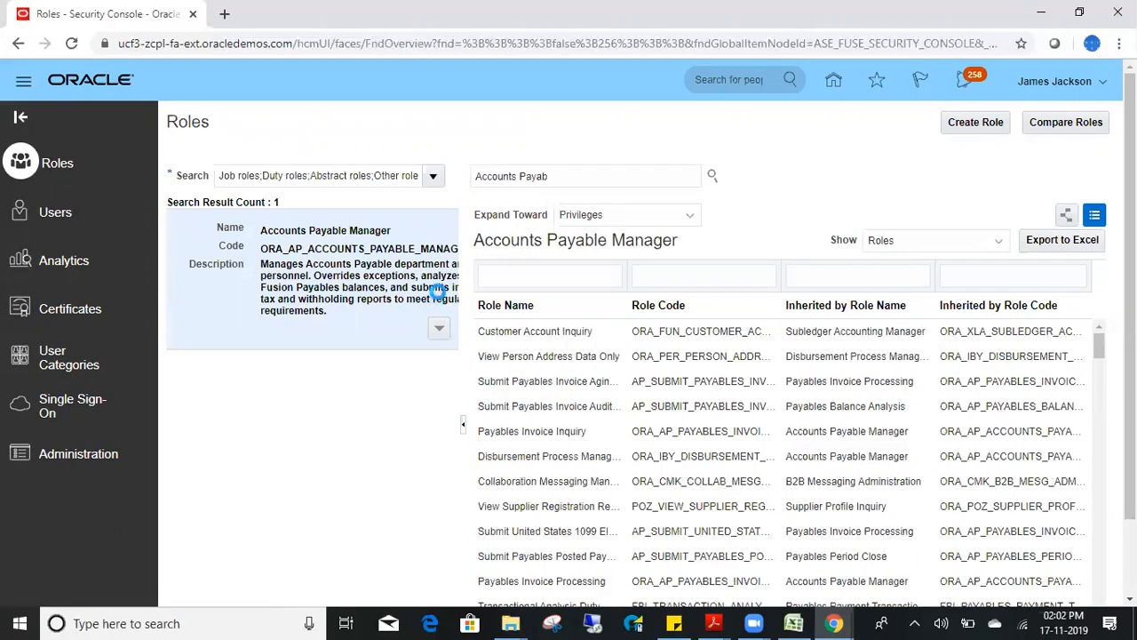
click(439, 328)
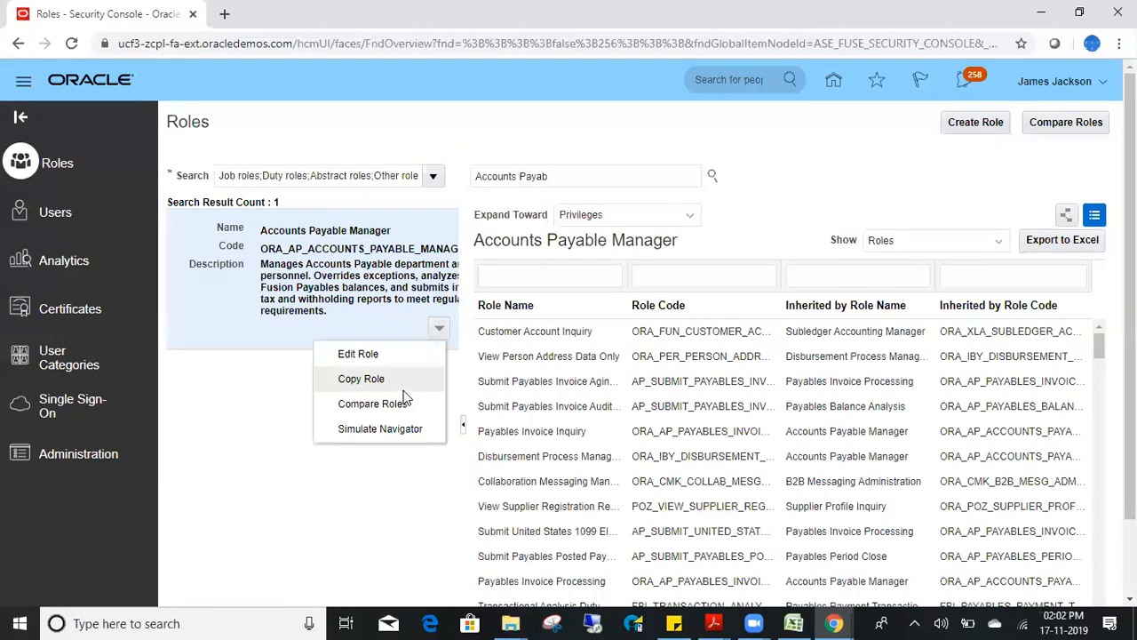
click(380, 355)
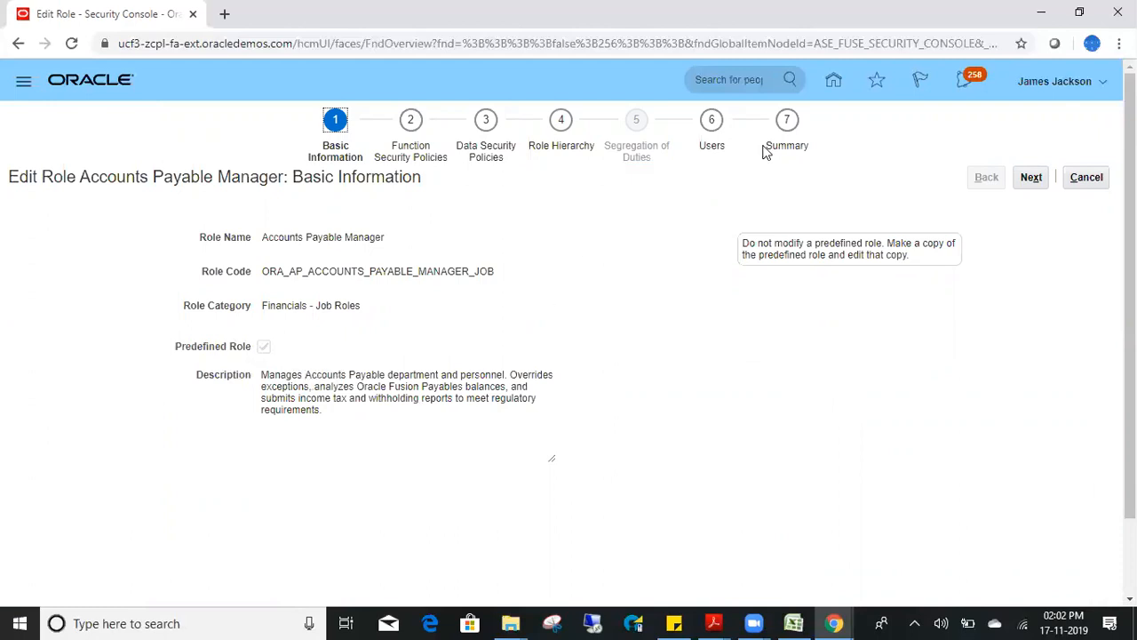
click(833, 83)
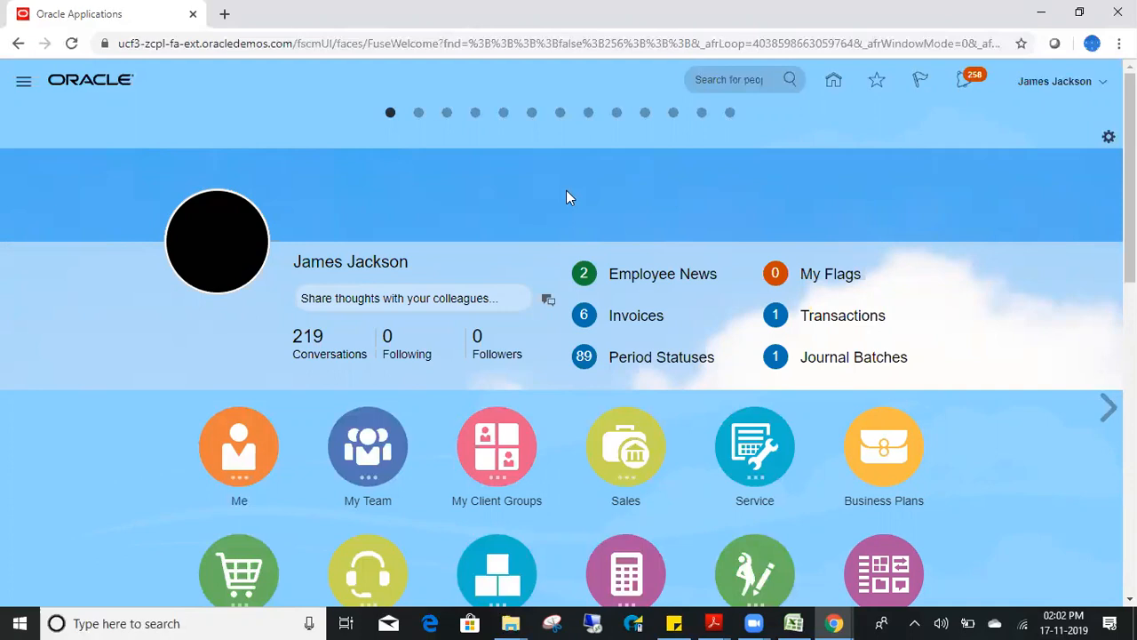
- Browse the Navigator's list of work areas, then close it
click(24, 81)
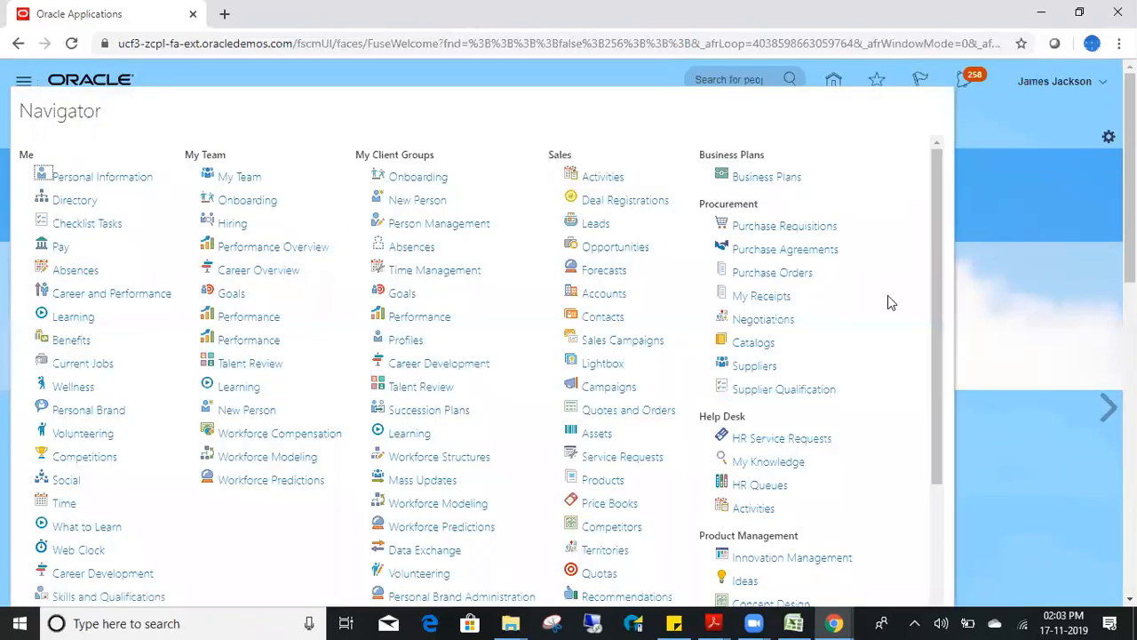
drag(939, 245, 934, 423)
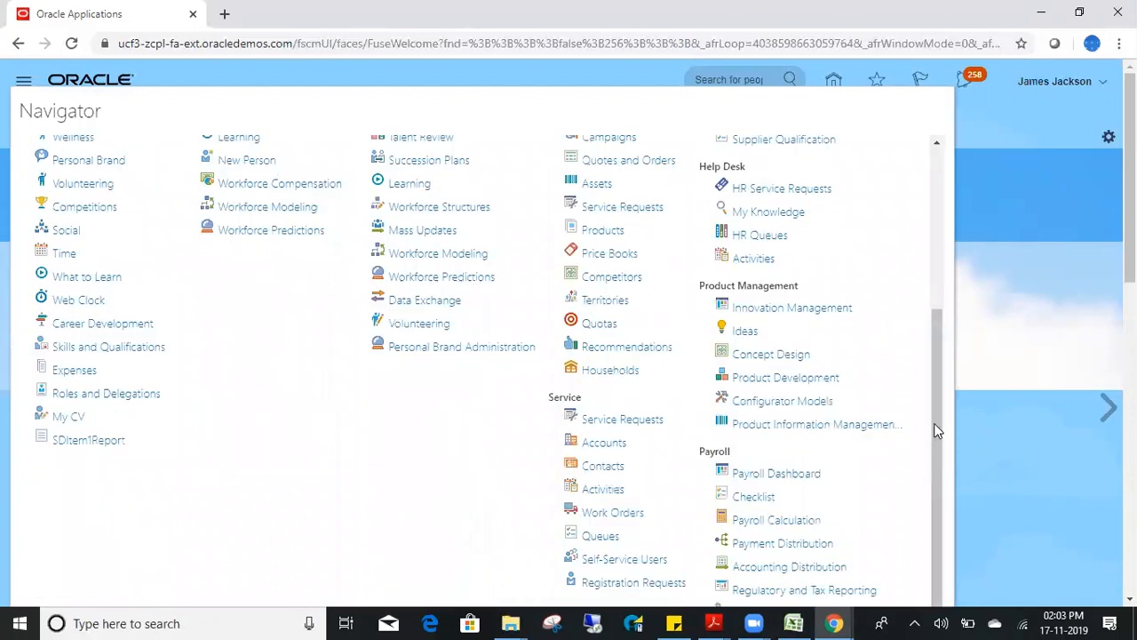
click(1045, 234)
scroll(711, 311, down, 9)
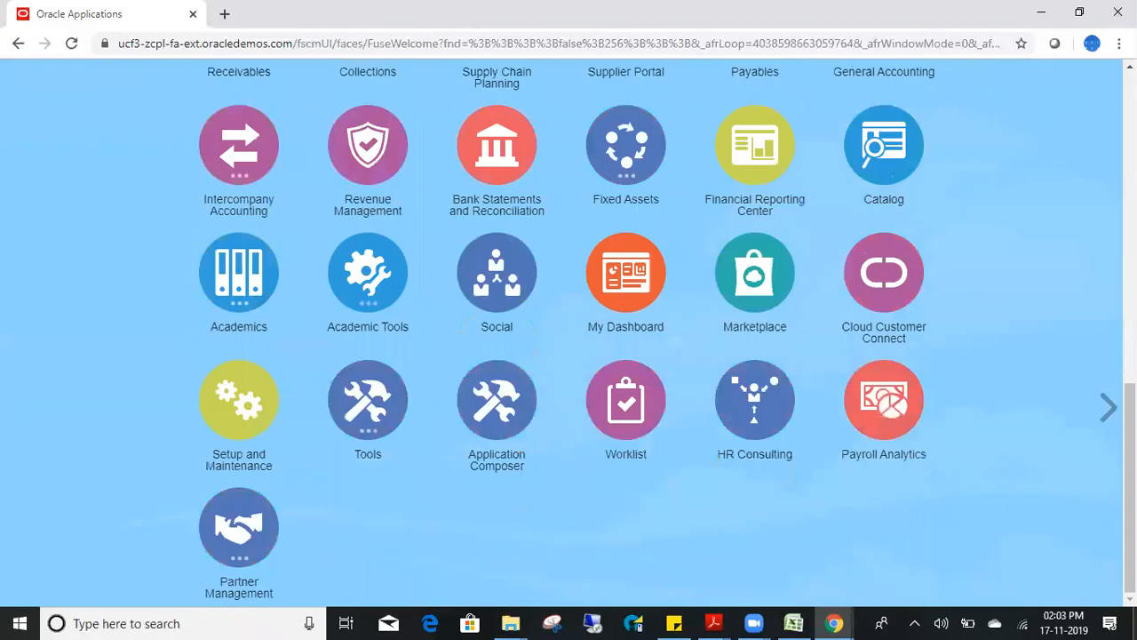
- Expand the Tools group, scroll through its items, and recheck the Navigator's work areas
click(368, 413)
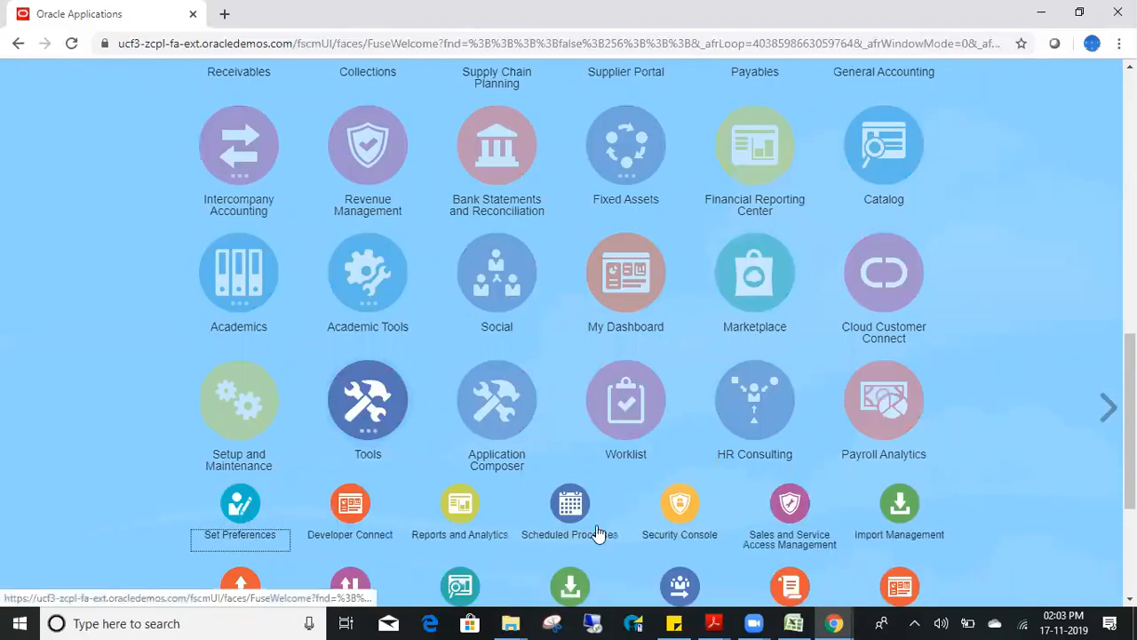
drag(1130, 382, 1130, 452)
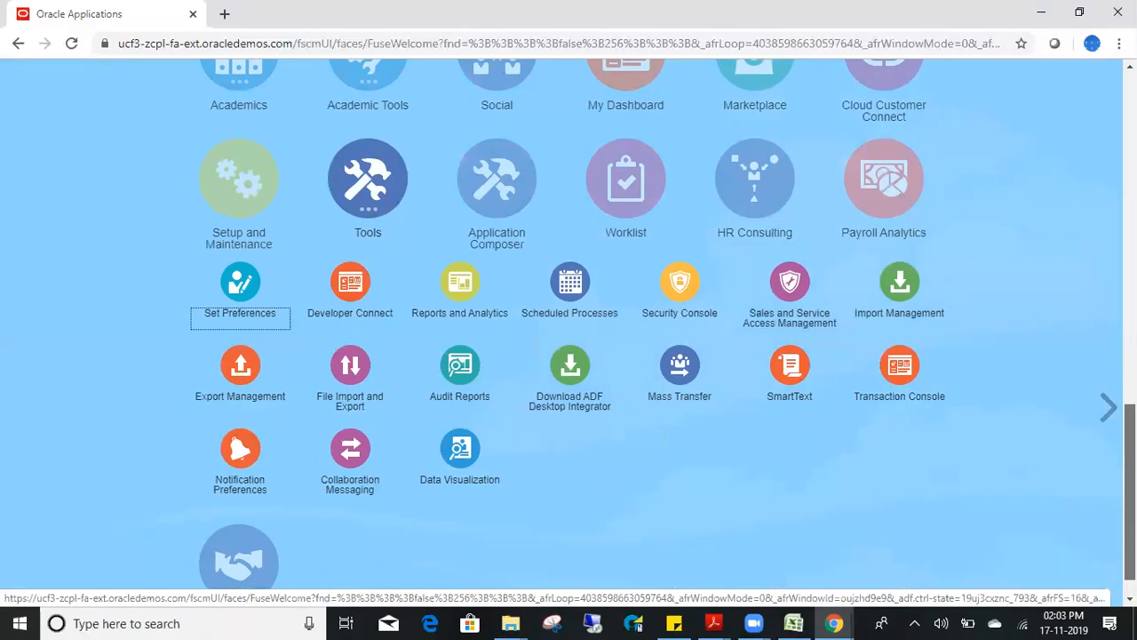
drag(1129, 452, 1130, 120)
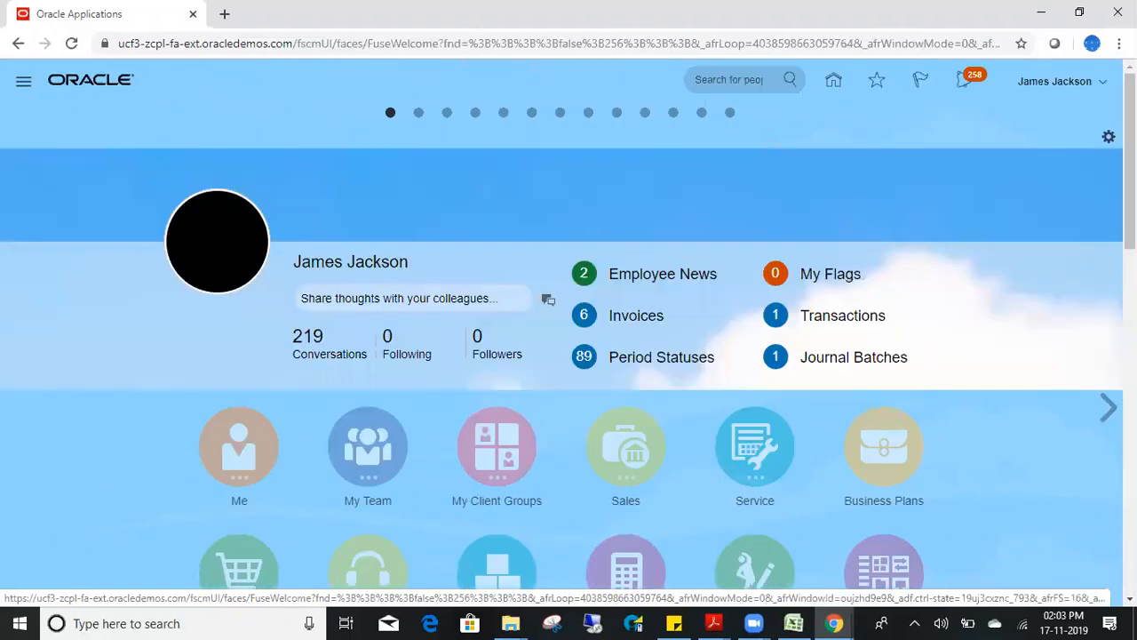
click(23, 81)
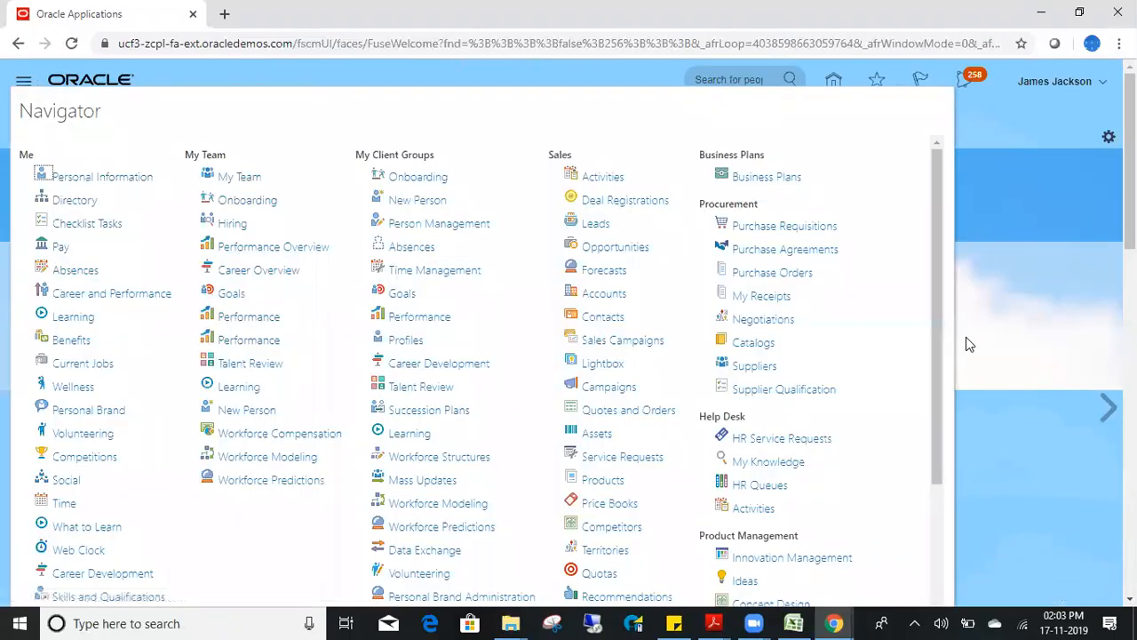
drag(943, 292, 926, 538)
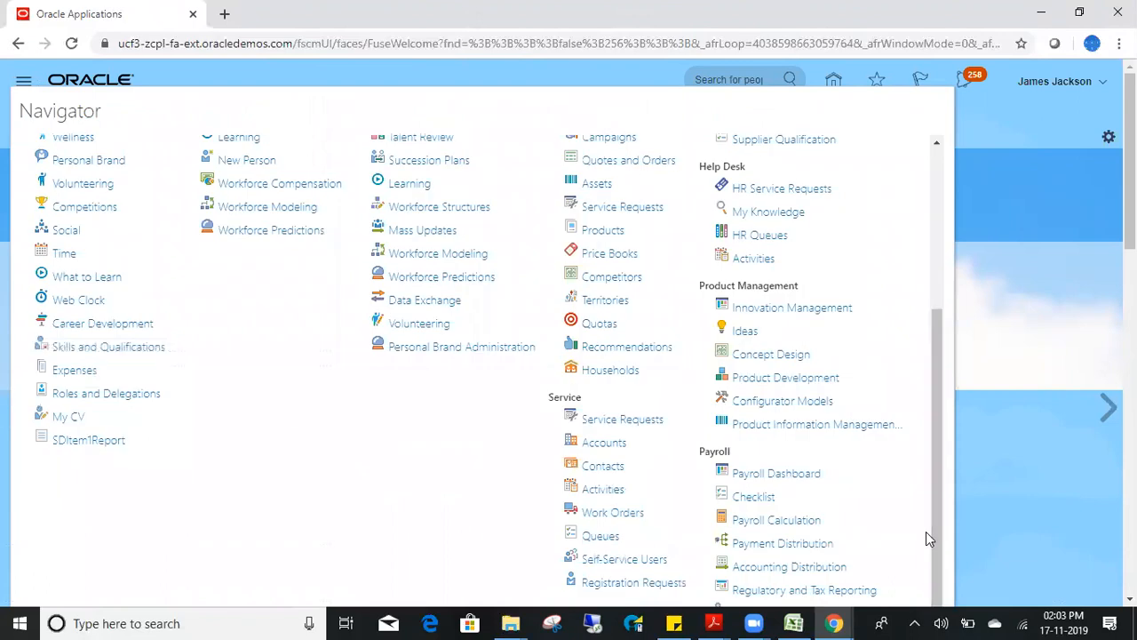
click(1094, 530)
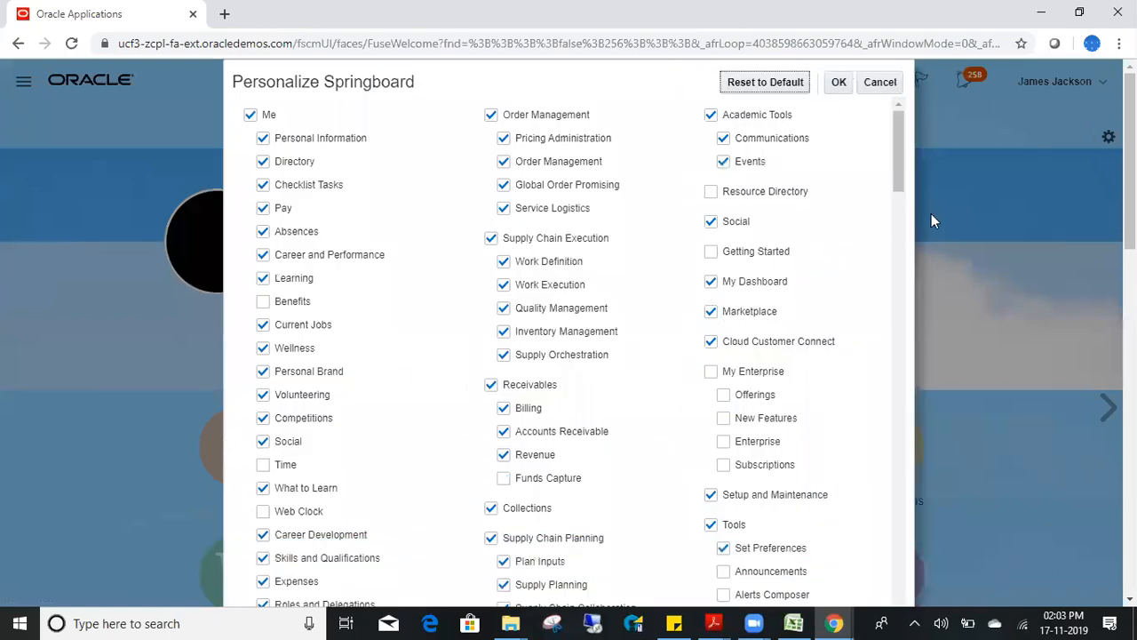
- Toggle the Benefits Administration group off and on, then cancel the springboard changes
drag(898, 143, 900, 599)
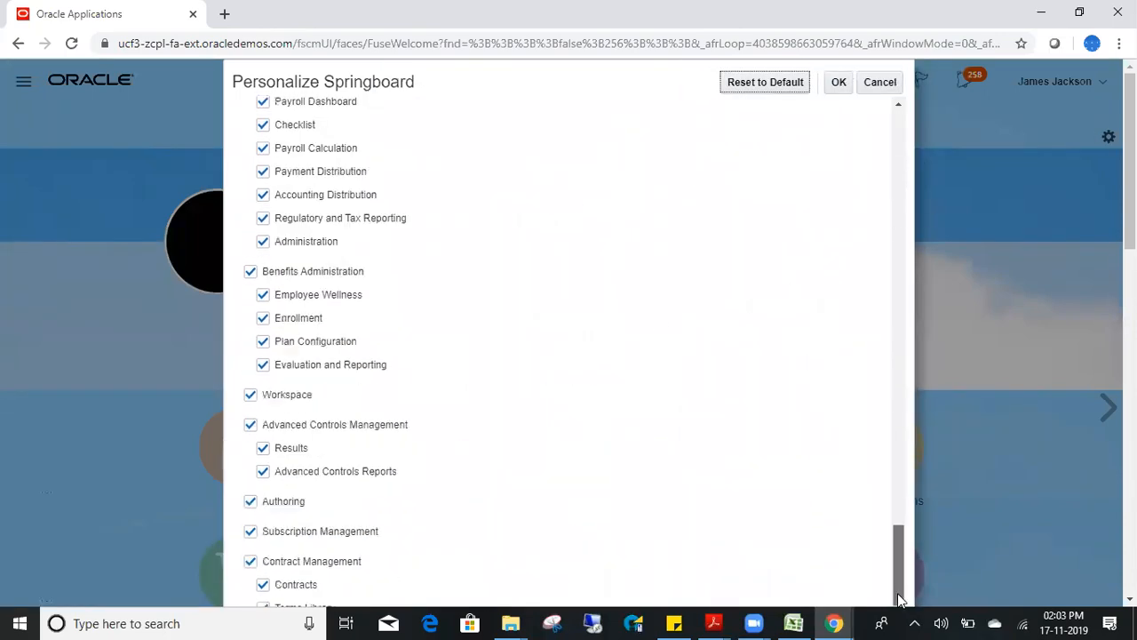
click(249, 273)
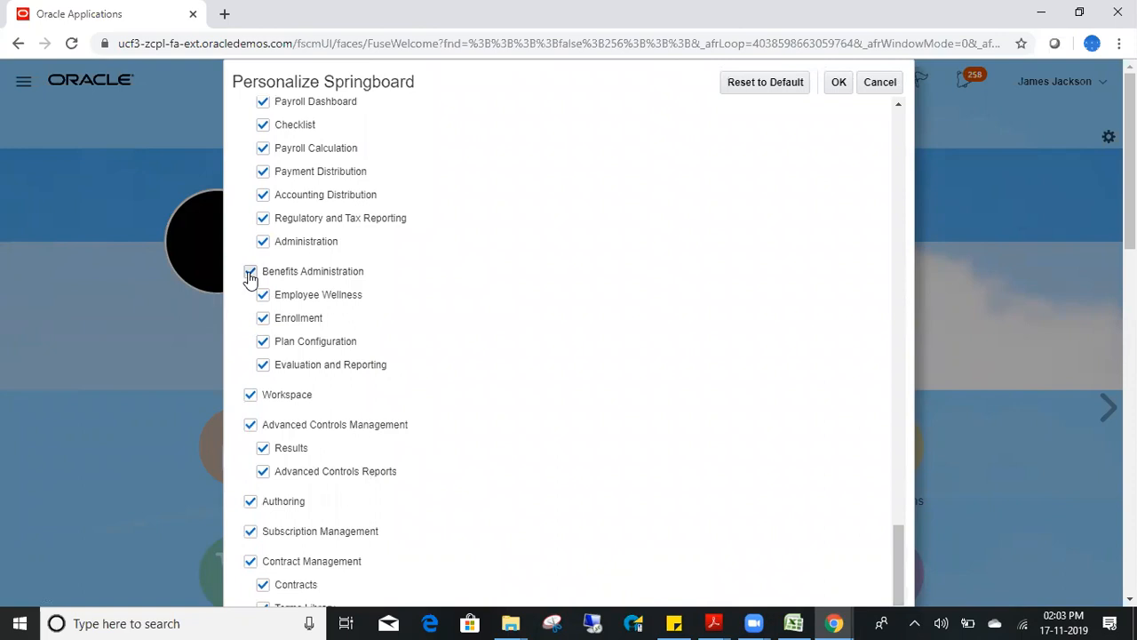
click(249, 274)
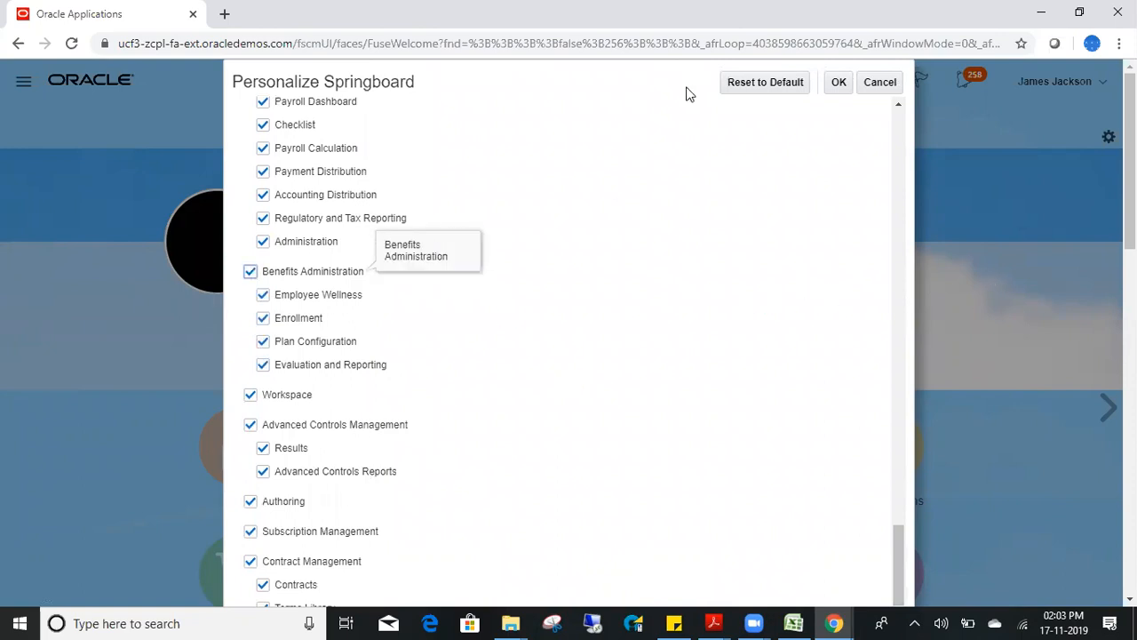
click(881, 83)
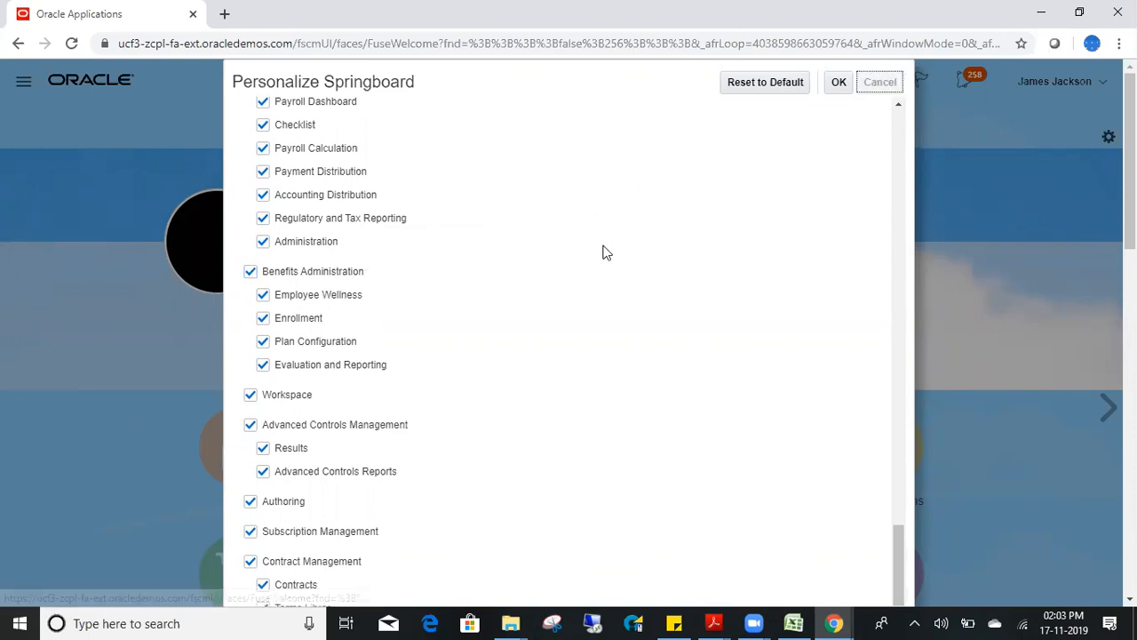
- Glance through the Navigator's work areas and scroll the home page
click(23, 81)
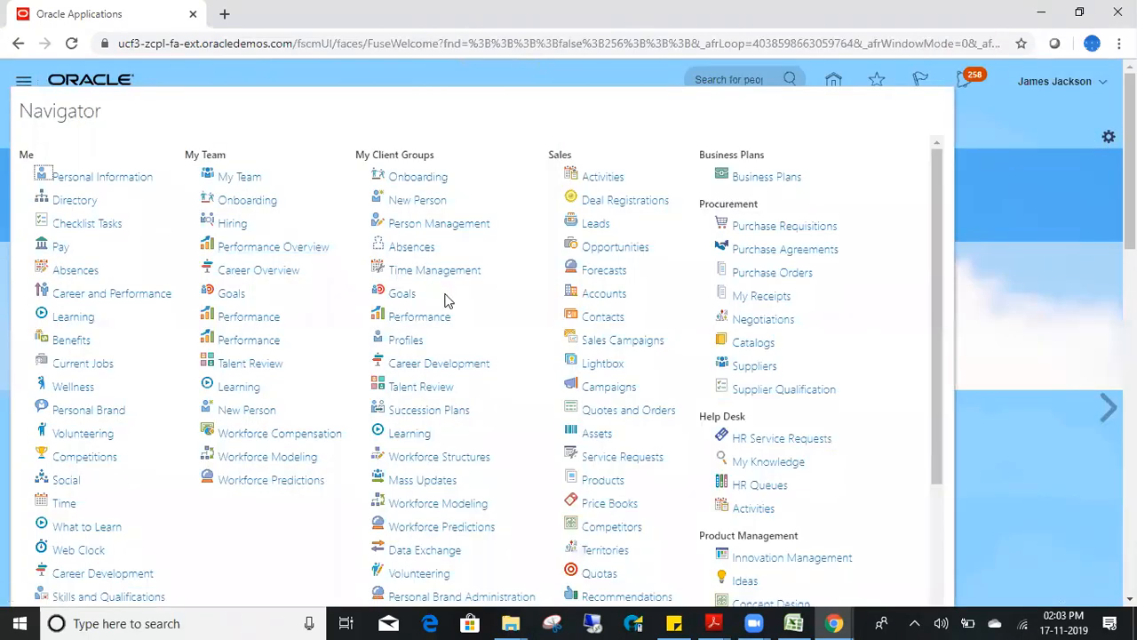
click(1070, 442)
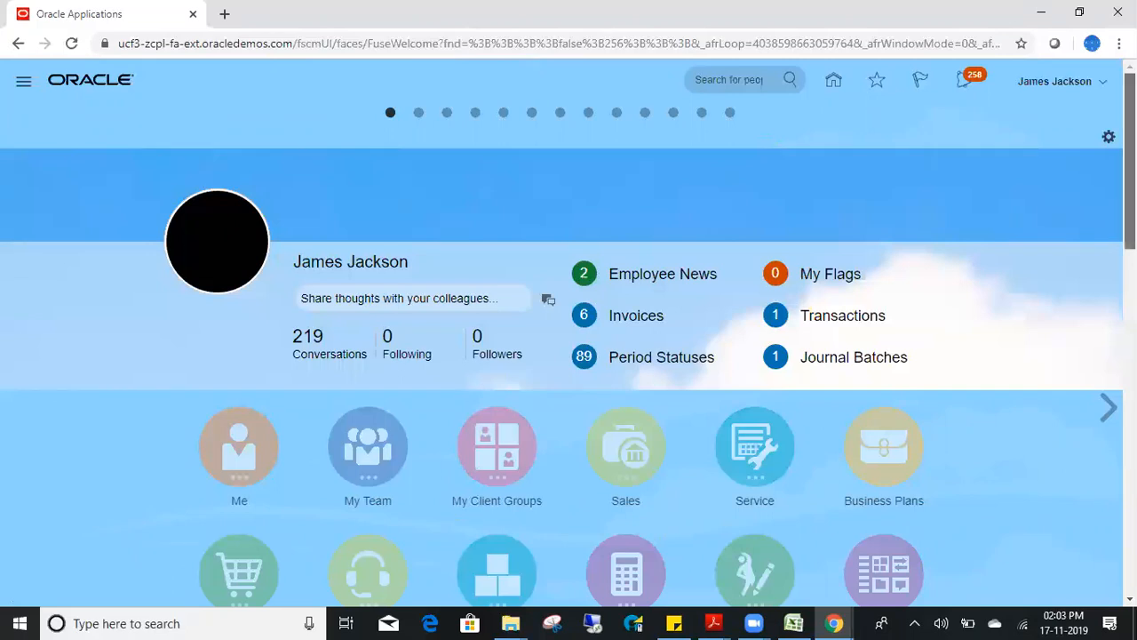
scroll(787, 460, down, 3)
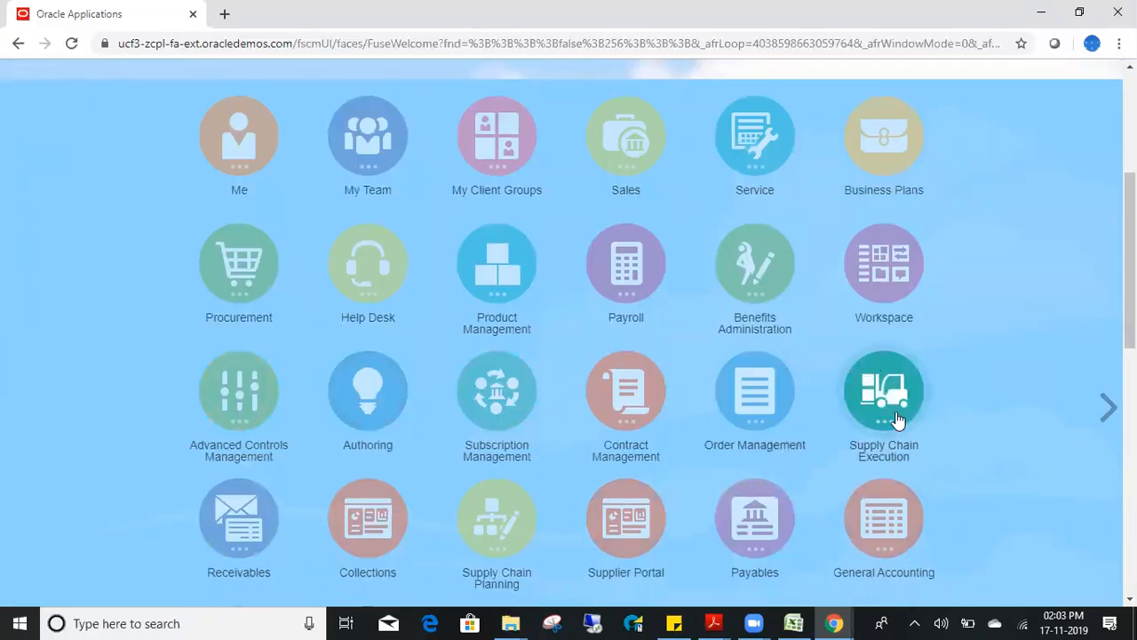
scroll(1094, 183, up, 3)
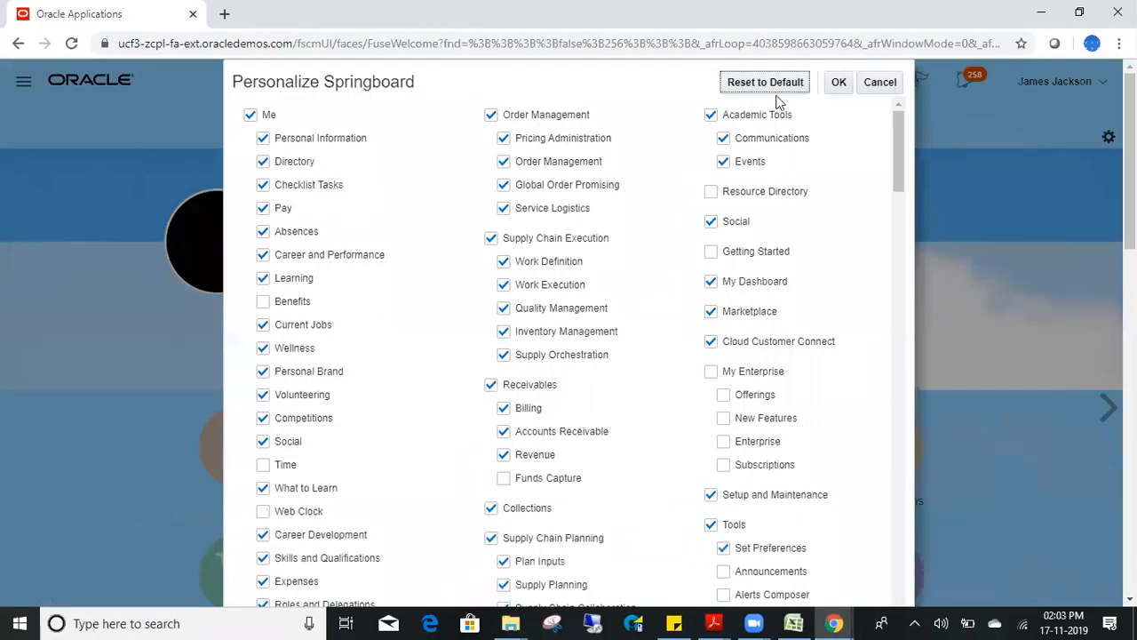
- Hide the Supply Chain Execution group and save the springboard personalization
click(493, 240)
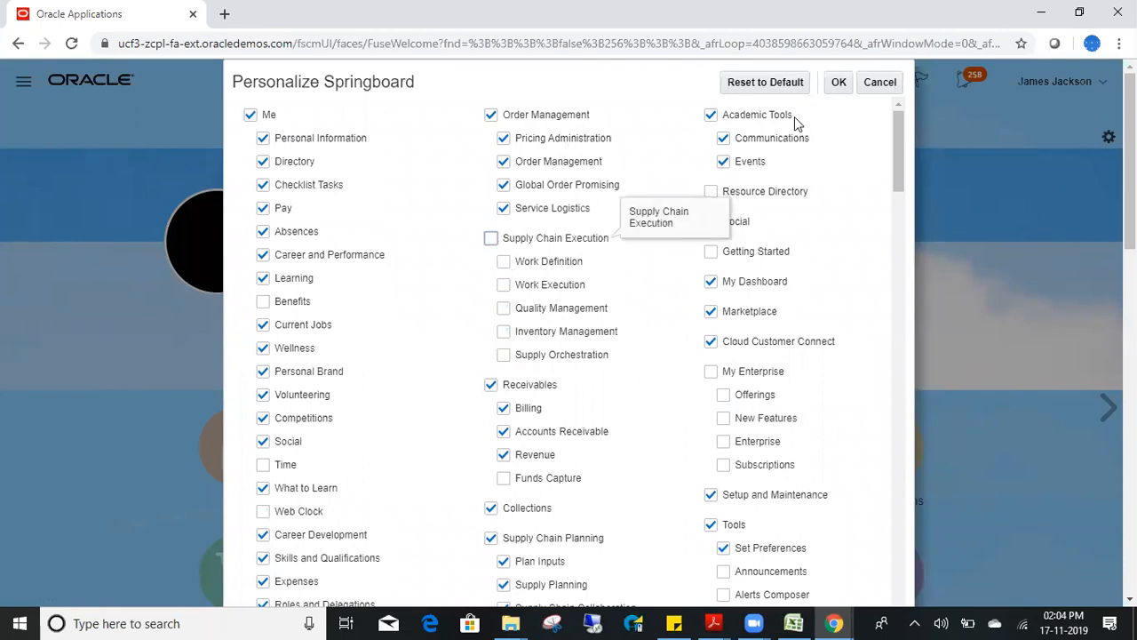
click(837, 83)
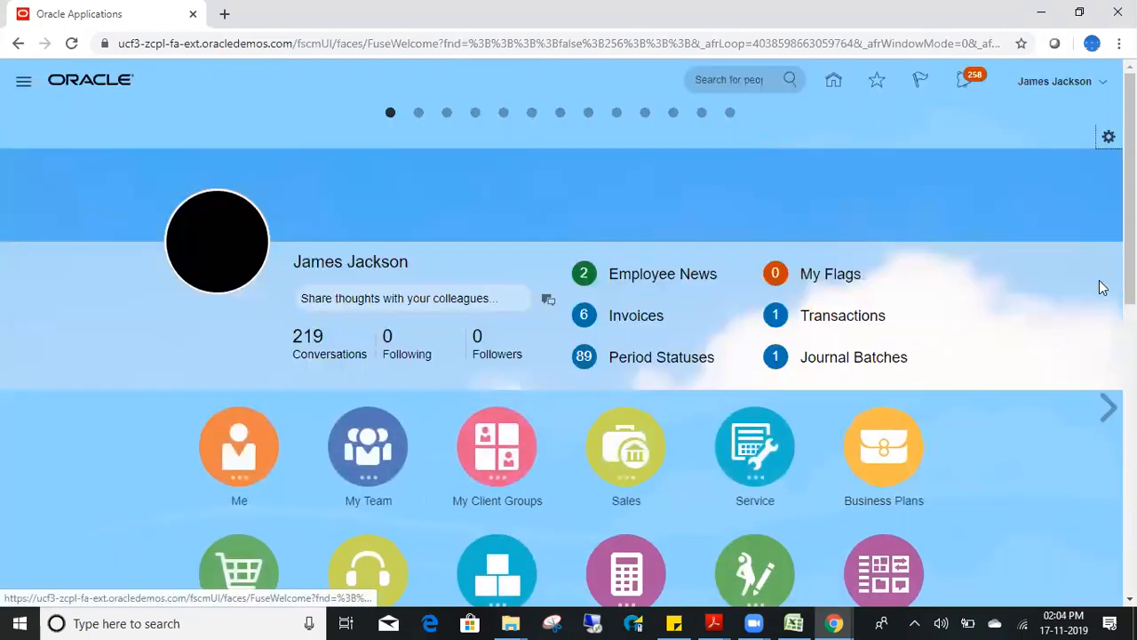
drag(1130, 279, 1130, 441)
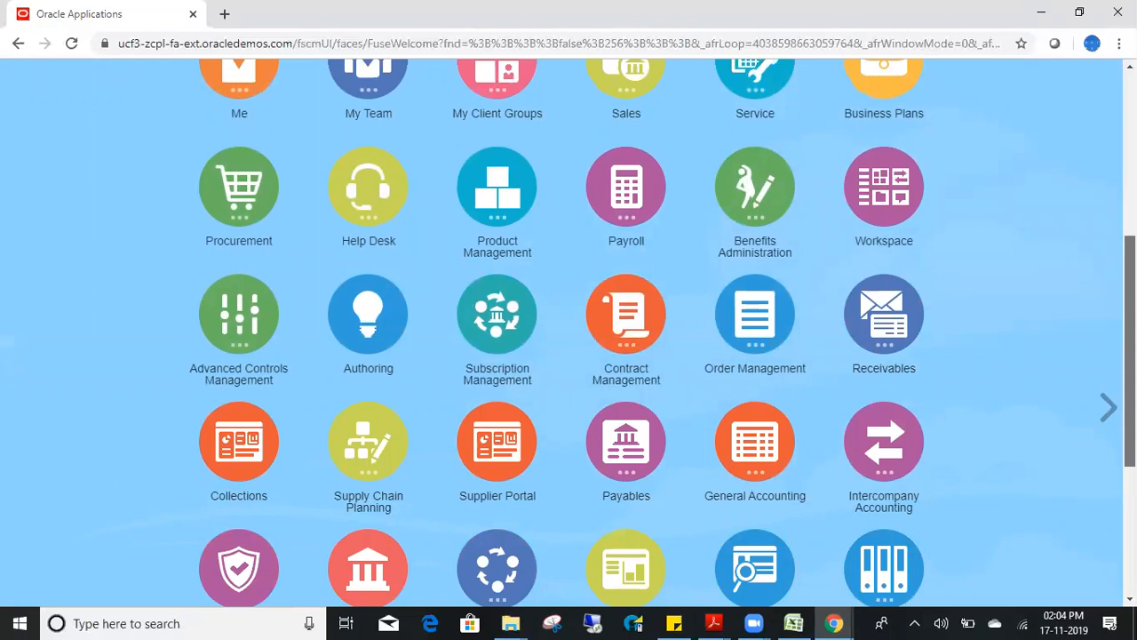
drag(1130, 442, 1130, 279)
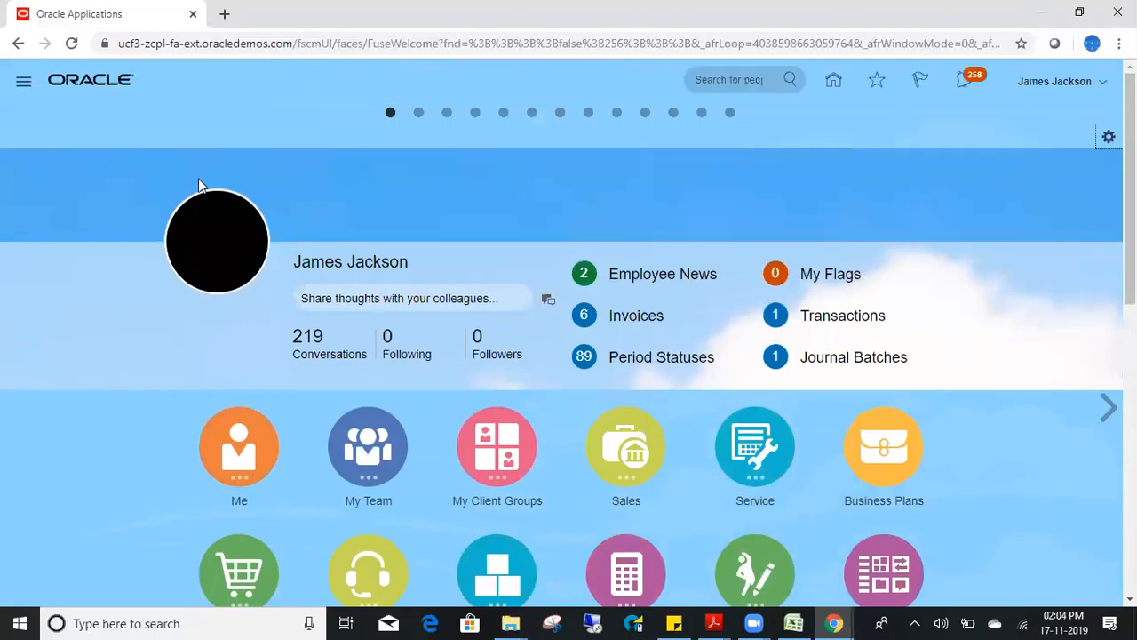
- Open the Navigator and scroll through its work areas
click(24, 81)
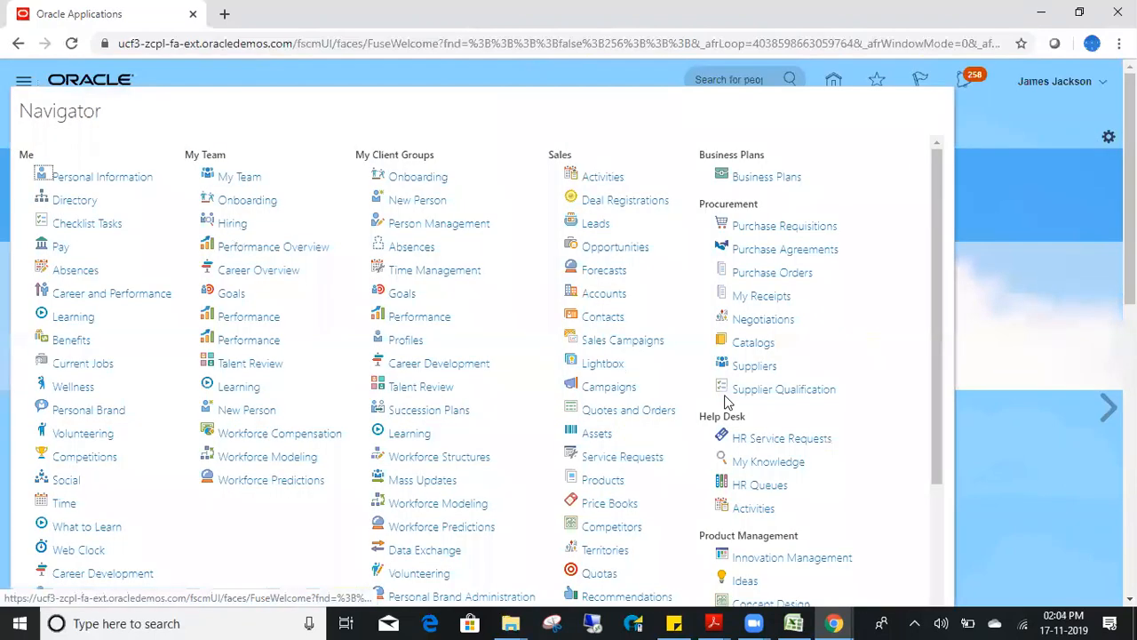
drag(936, 317, 938, 518)
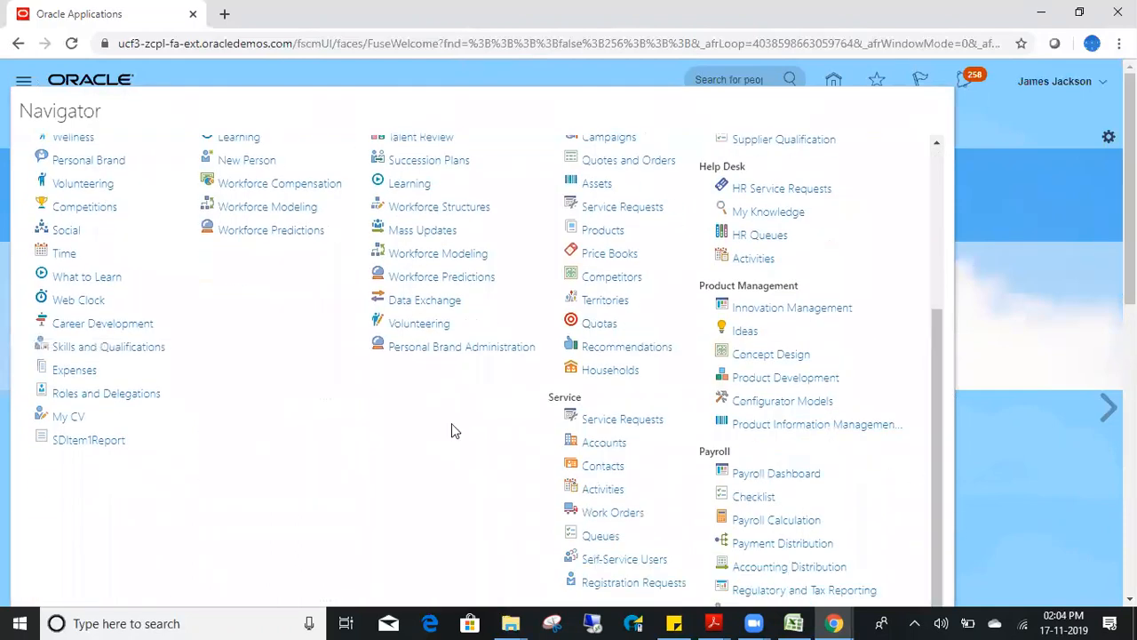
scroll(791, 371, down, 2)
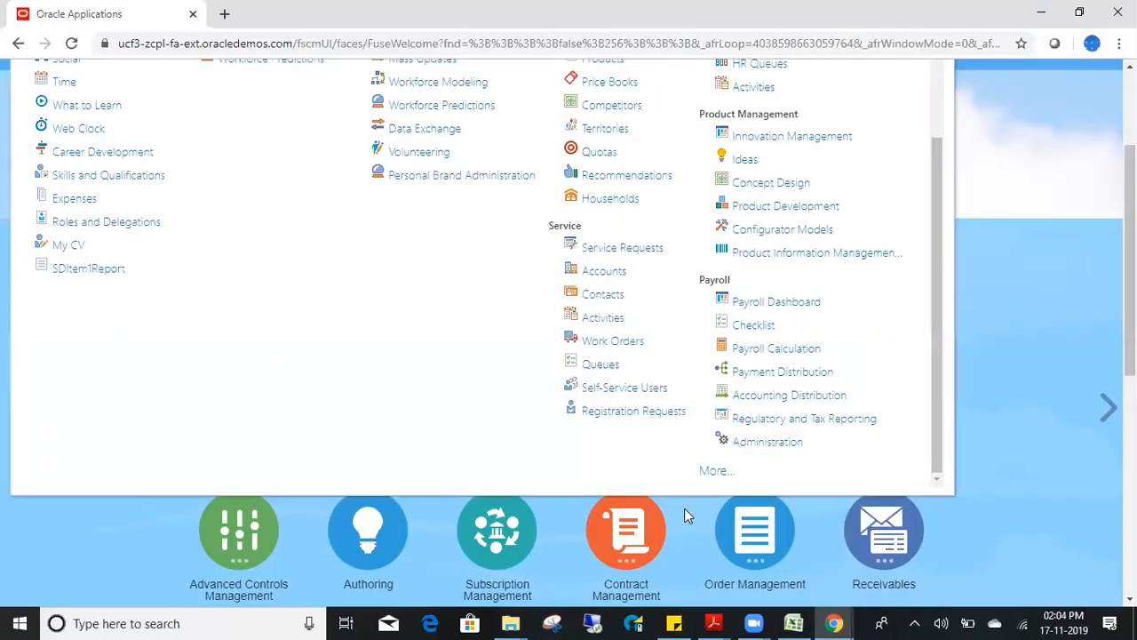
- Show all Navigator links with More and open Appearance under Configuration
click(712, 472)
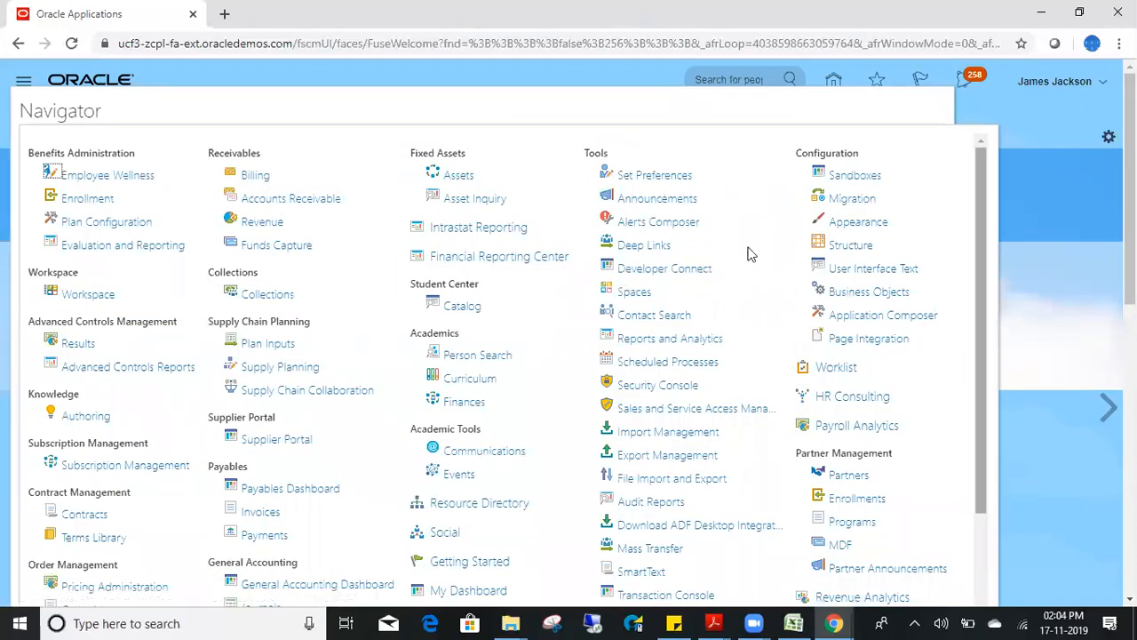
click(869, 224)
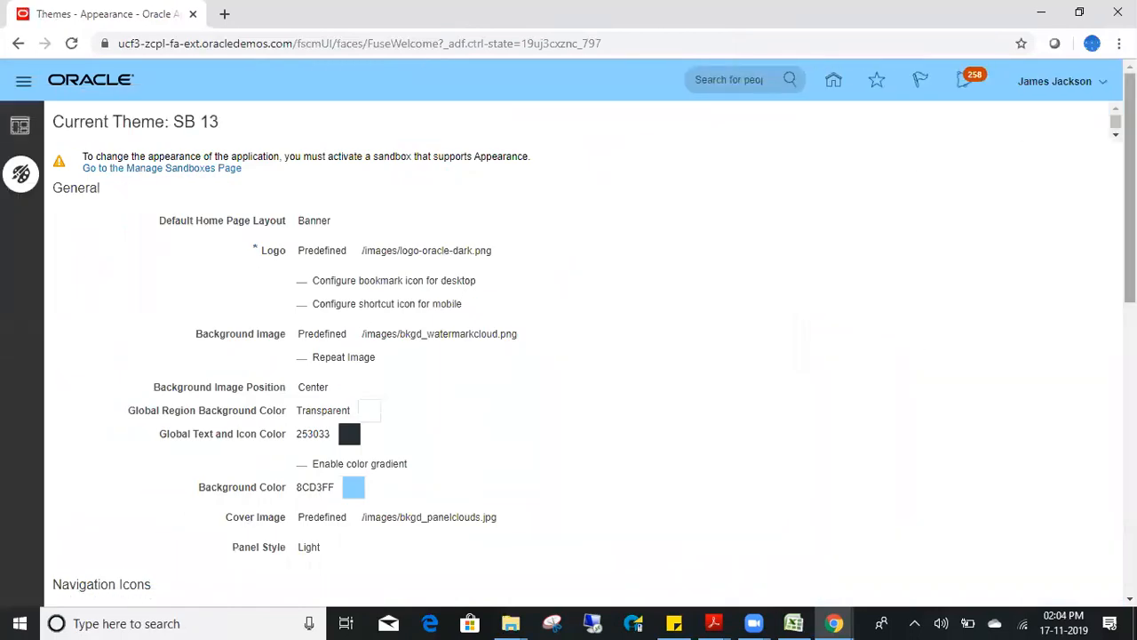
- Scroll the SB 13 Themes page and check the Home Page Display social panel photo setting
scroll(347, 365, down, 5)
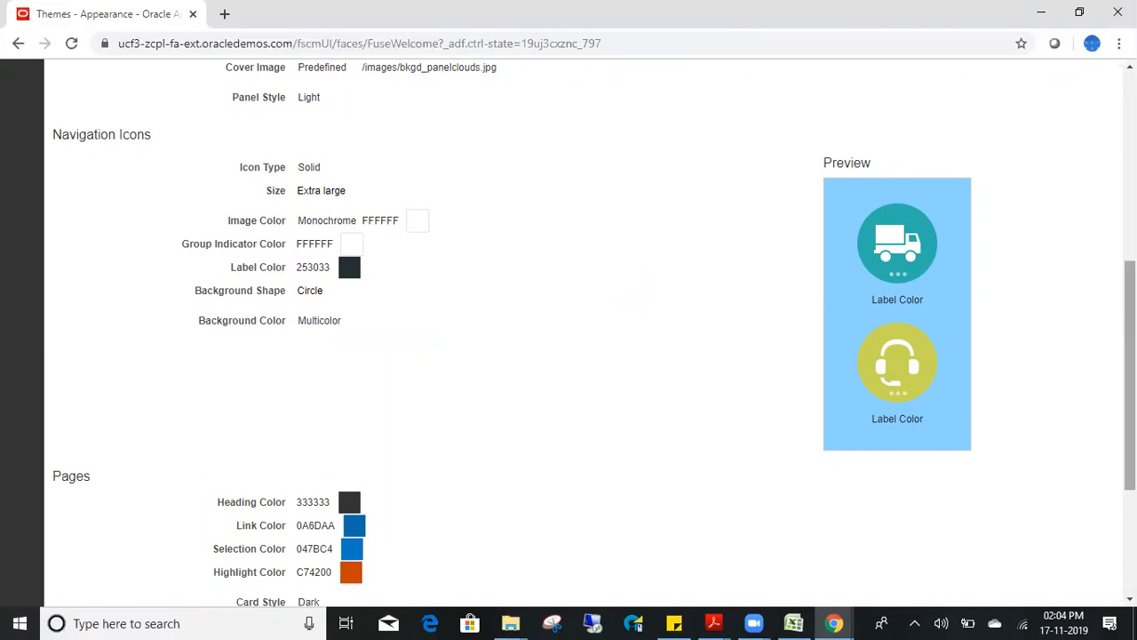
scroll(1106, 111, up, 5)
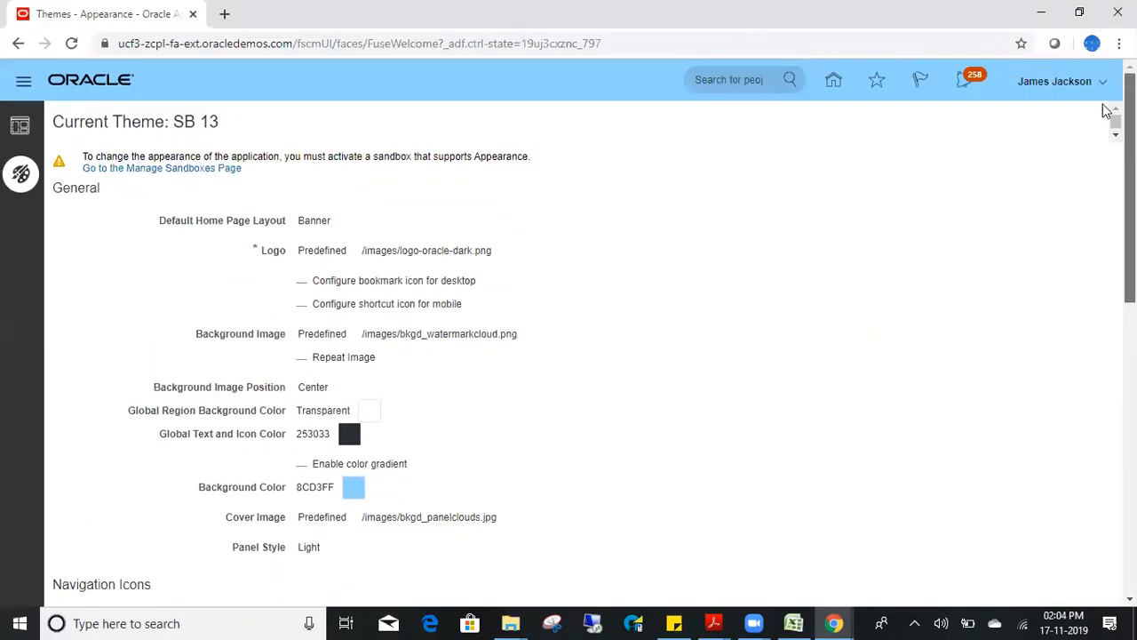
click(19, 125)
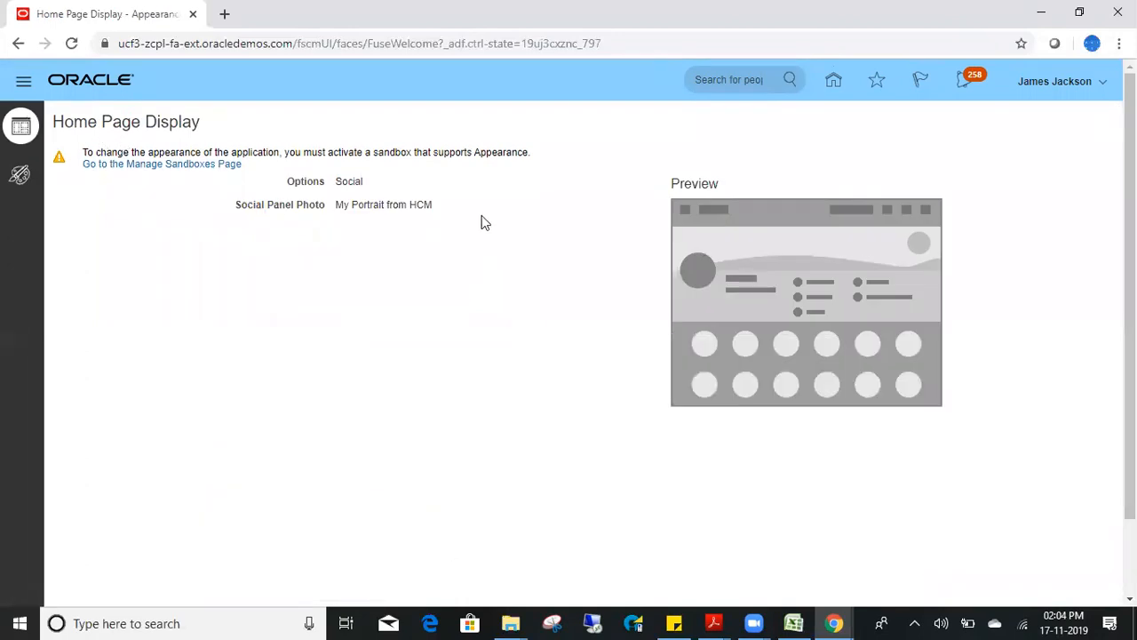
double_click(362, 210)
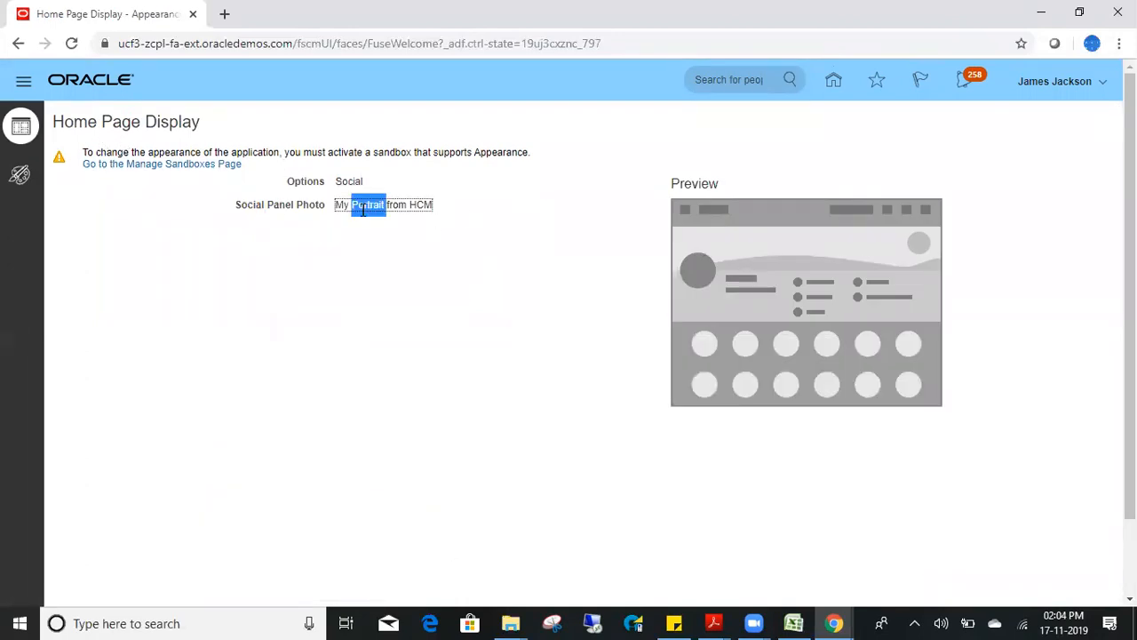
click(362, 210)
click(22, 175)
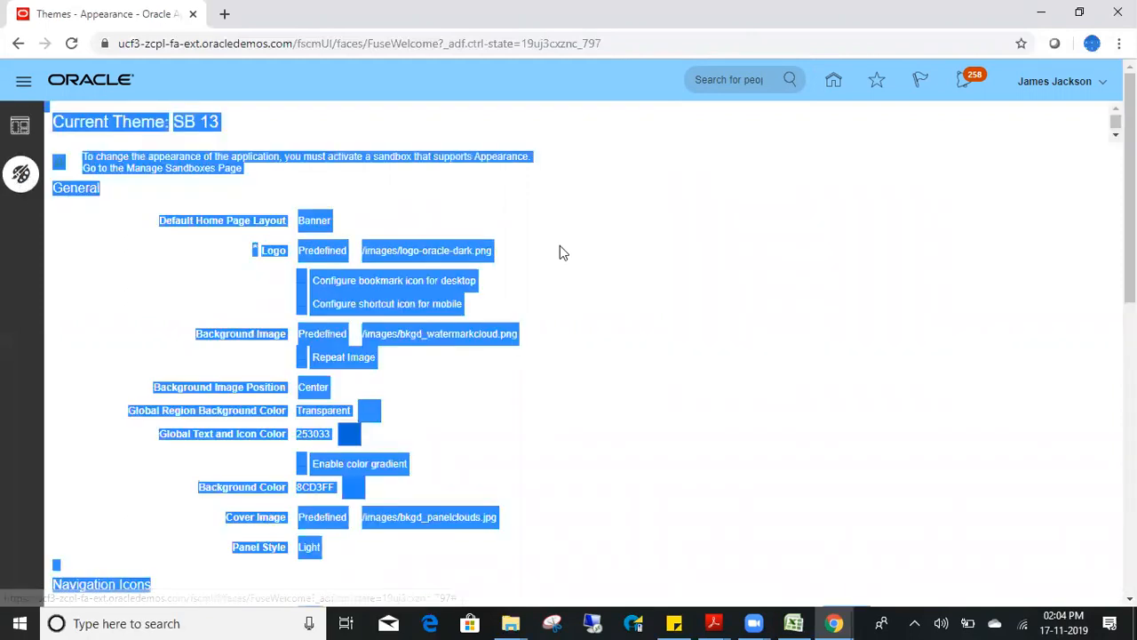
- Highlight the Banner default home page layout and the sandbox requirement warning
click(560, 245)
double_click(309, 223)
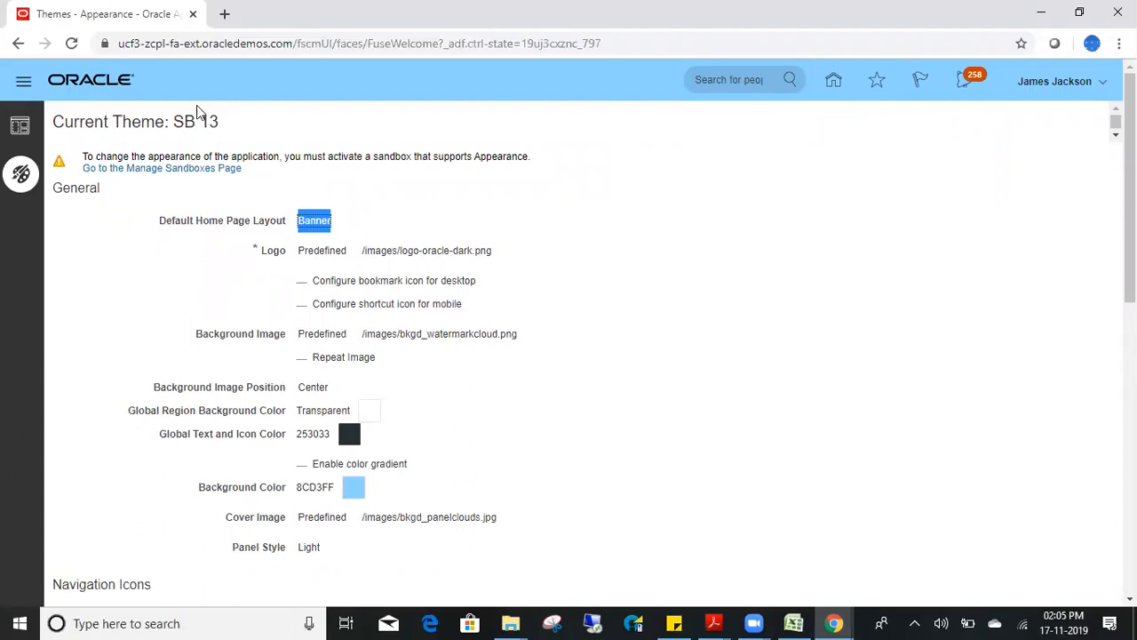
triple_click(356, 156)
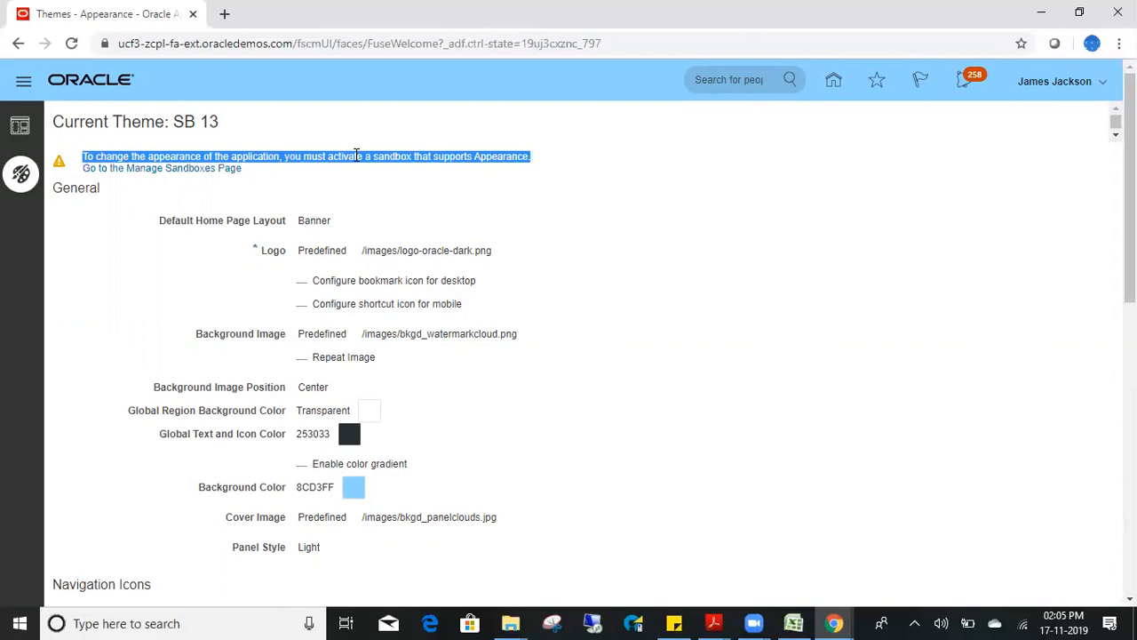
- Go to Manage Sandboxes, close the Settings and Actions panel, and start a new sandbox
click(169, 169)
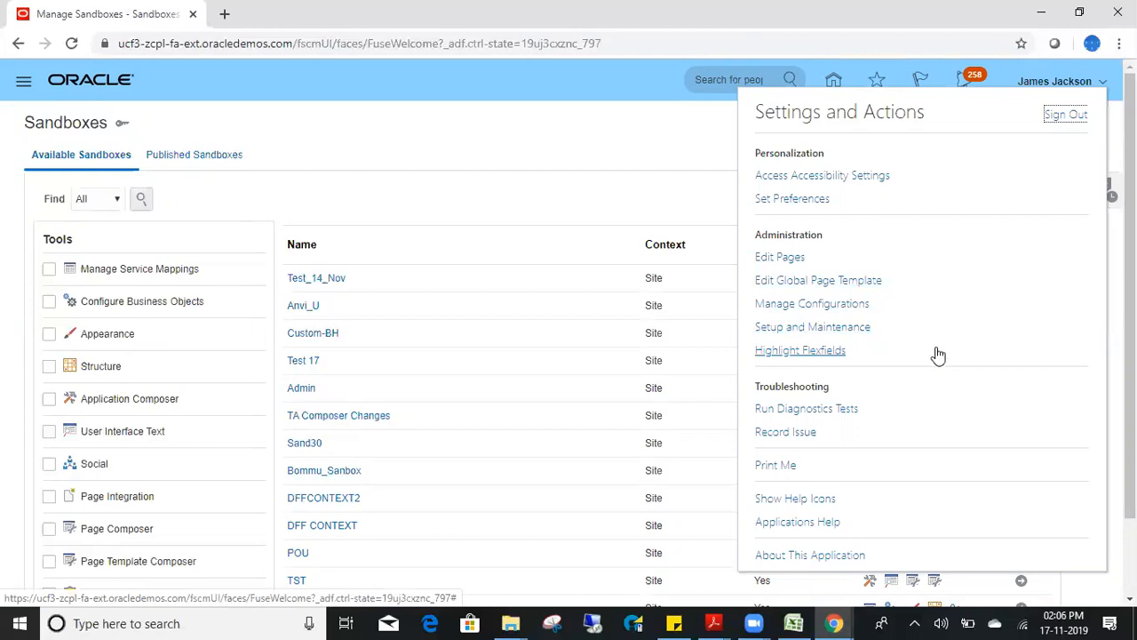
click(657, 204)
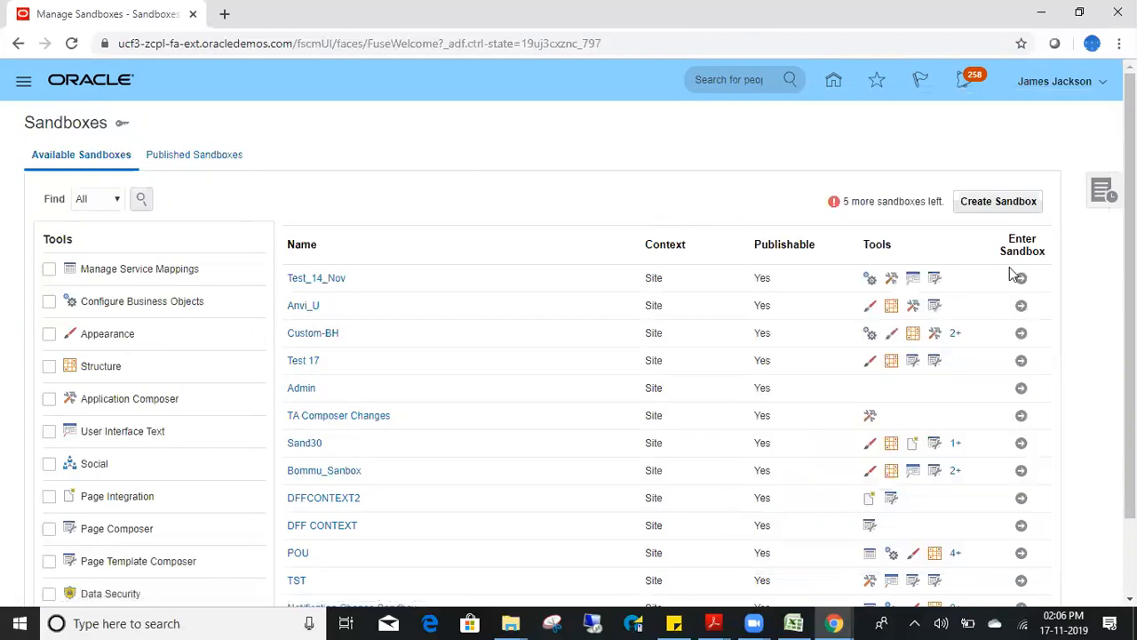
click(982, 202)
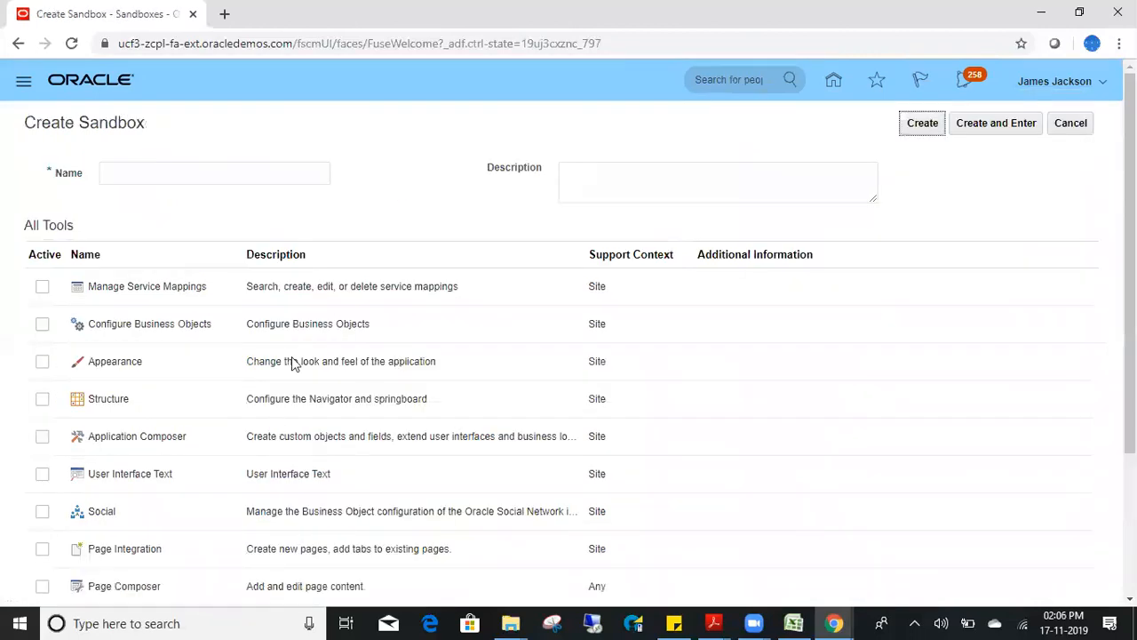
- Name the new sandbox 'Abifinance' and create it with no tools activated
click(155, 172)
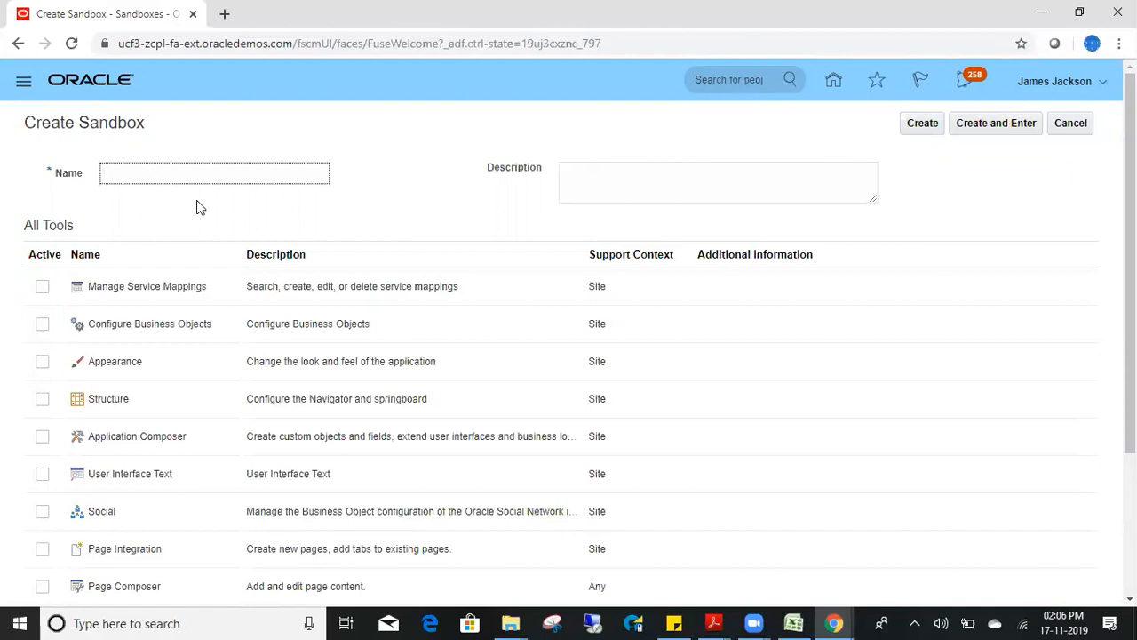
text(Abifinance)
click(924, 124)
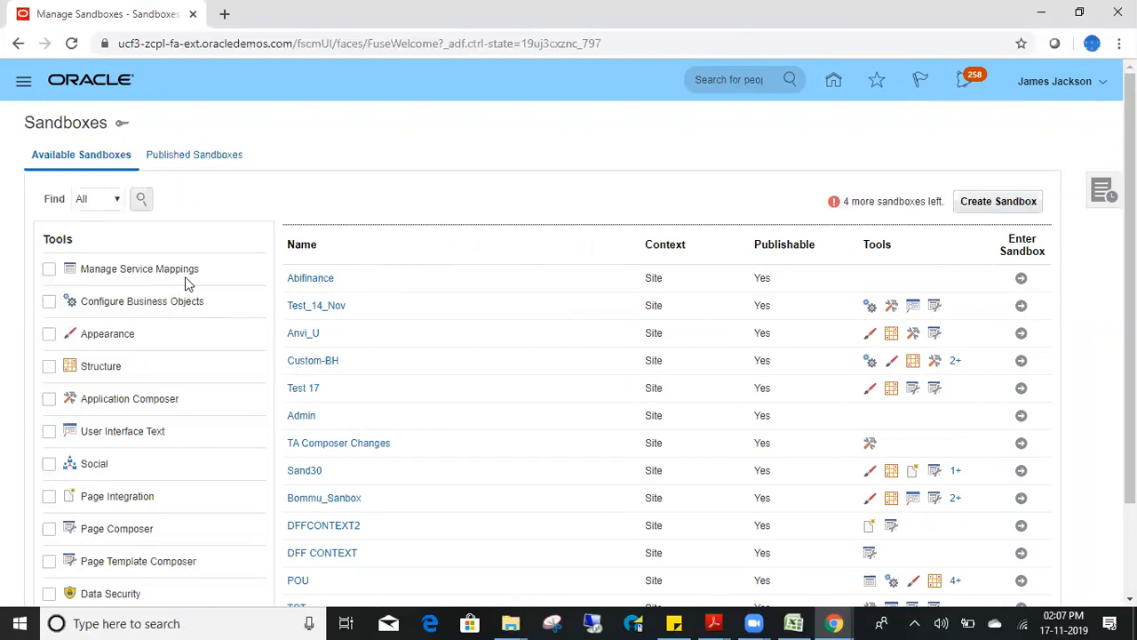
- Enter the Abifinance sandbox, view the Published Sandboxes tab, and return home
click(1020, 278)
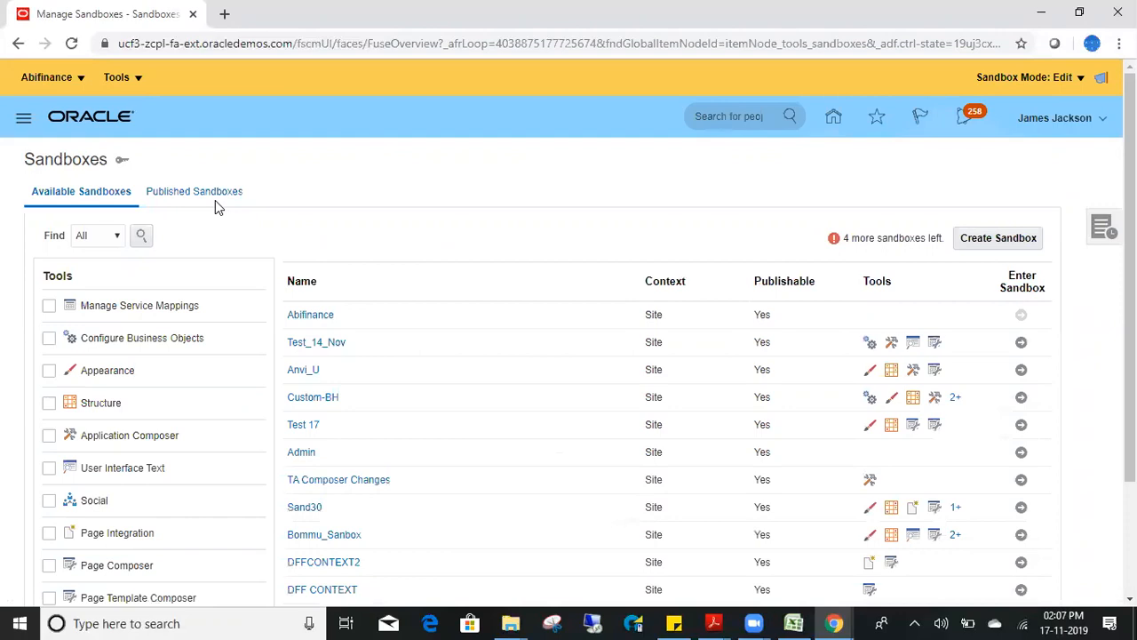
click(193, 192)
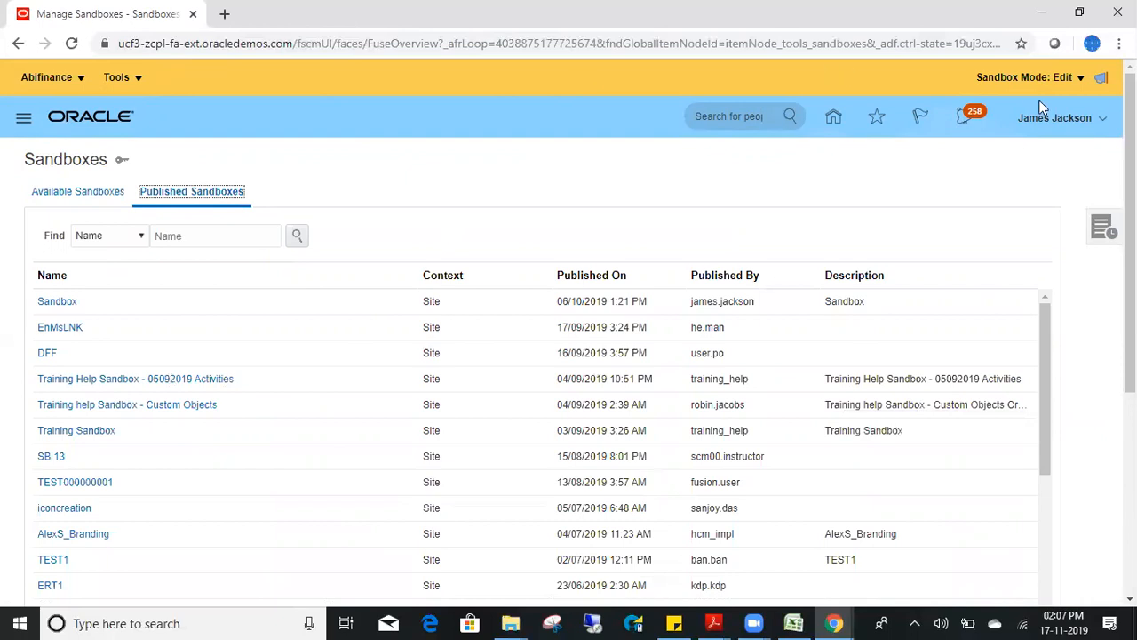
click(826, 121)
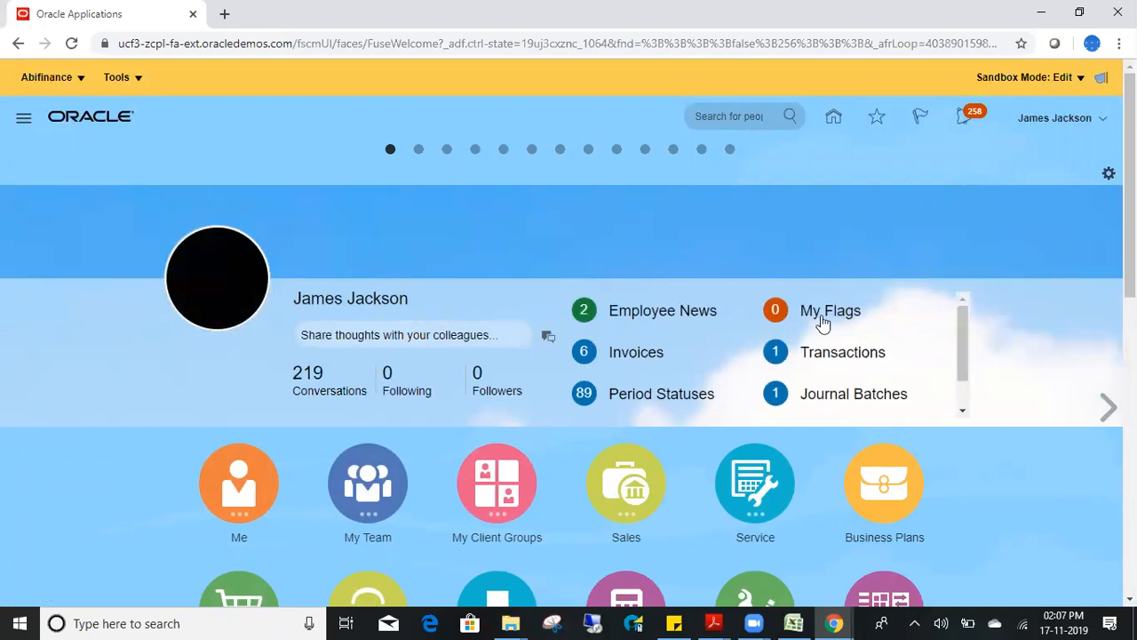
- Switch to the other user's Incognito window and reload their home page
click(834, 623)
click(924, 555)
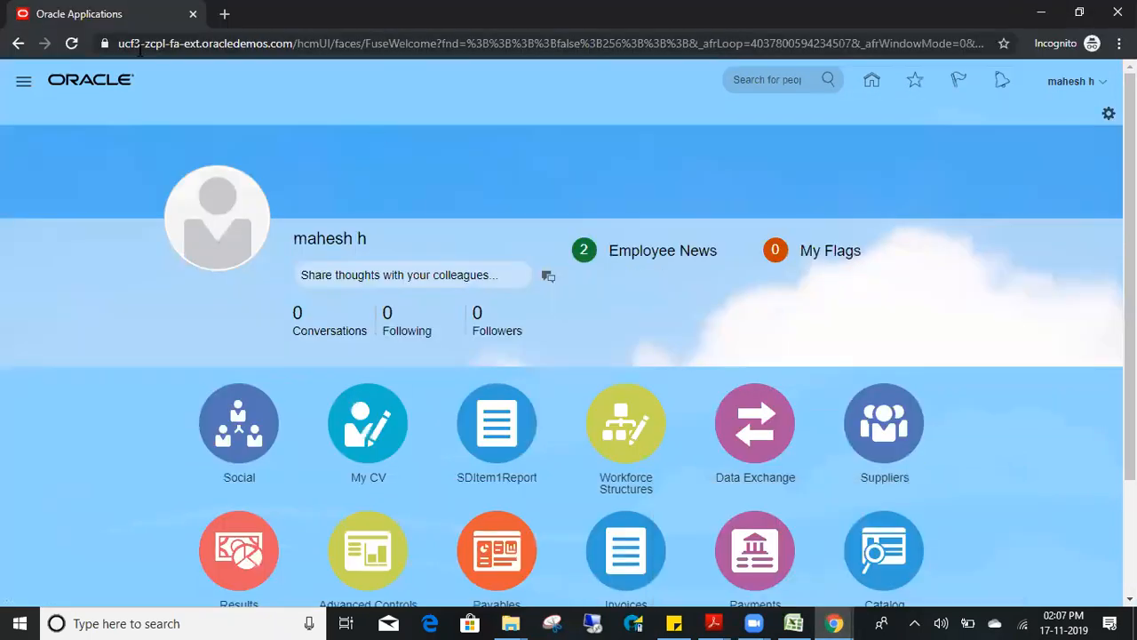
click(871, 80)
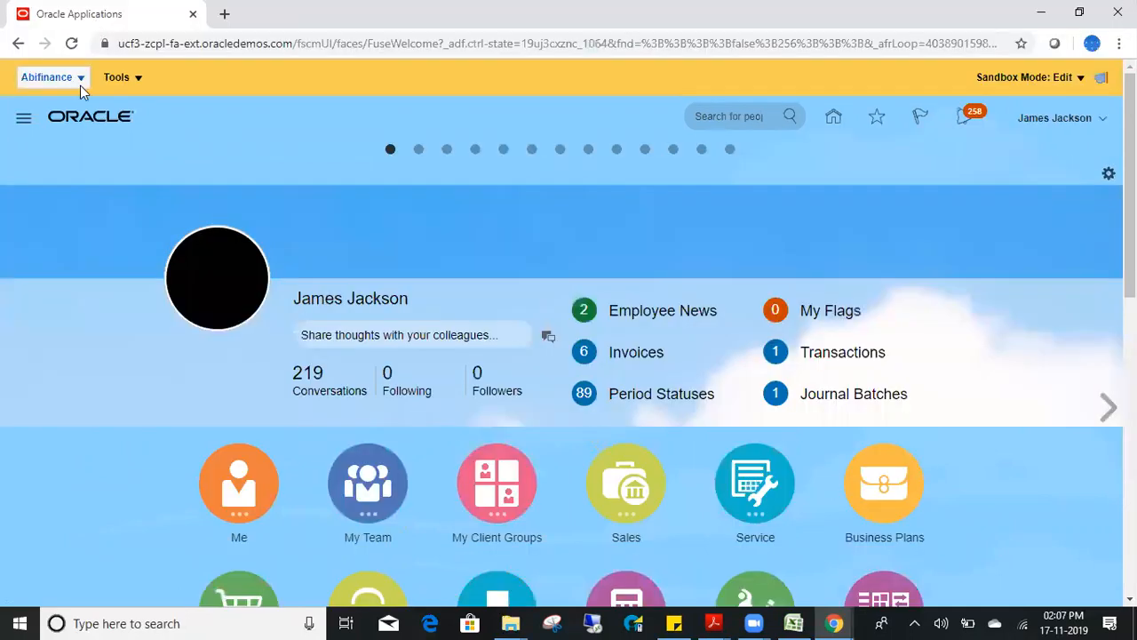
- Check the Abifinance sandbox and Tools menus, then open the Navigator
click(80, 86)
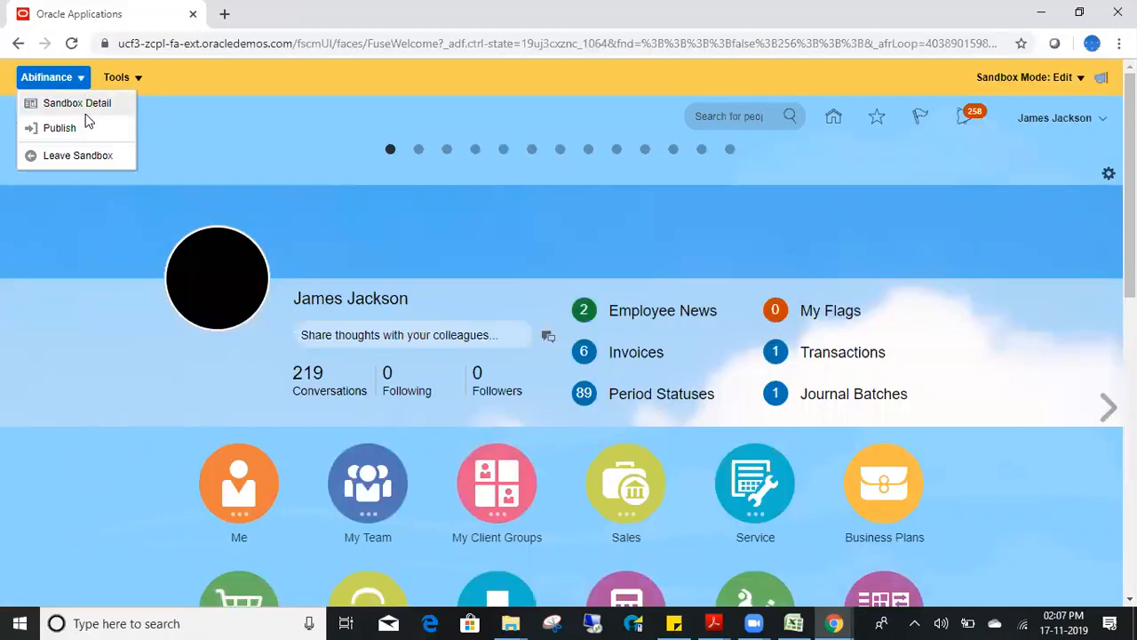
click(135, 77)
click(154, 169)
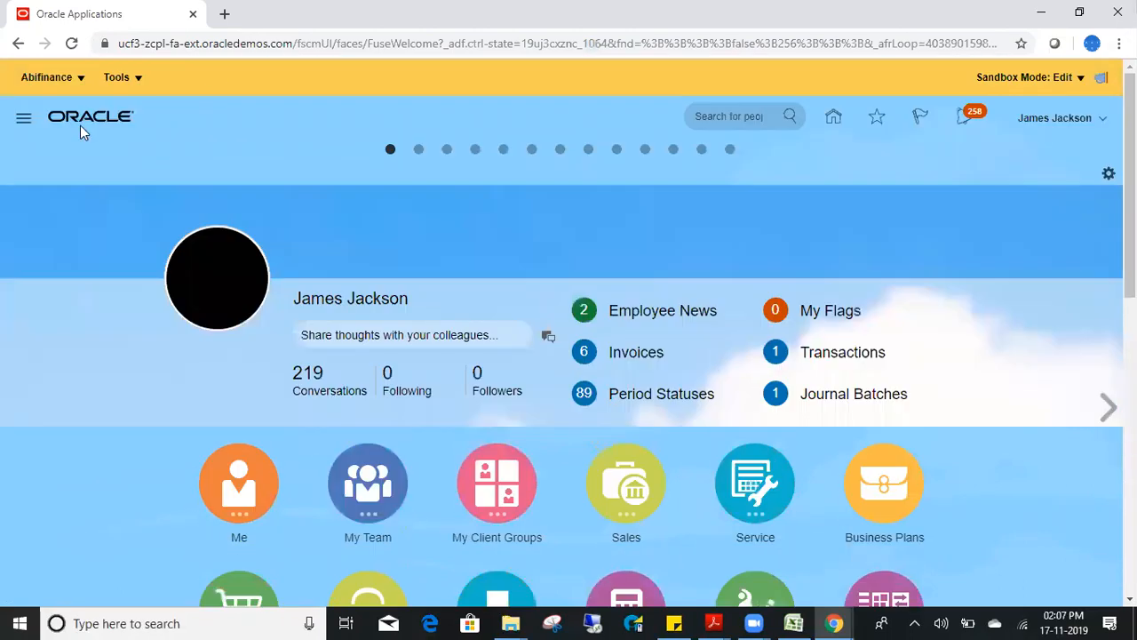
click(29, 123)
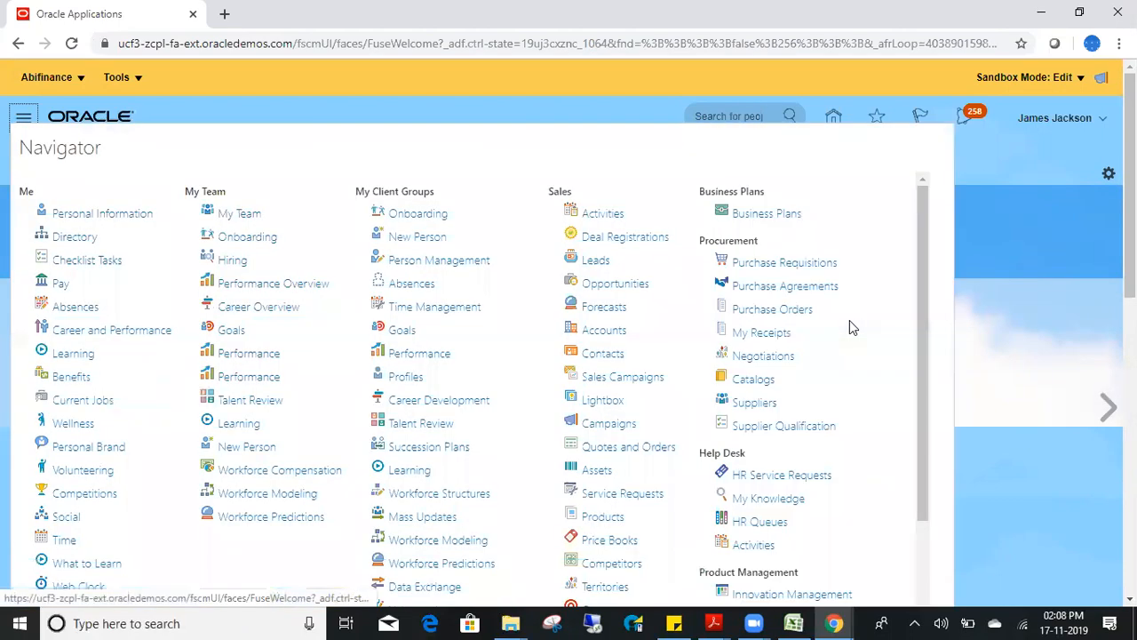
- Expand the Navigator to all links and open the Appearance themes settings
scroll(942, 446, down, 3)
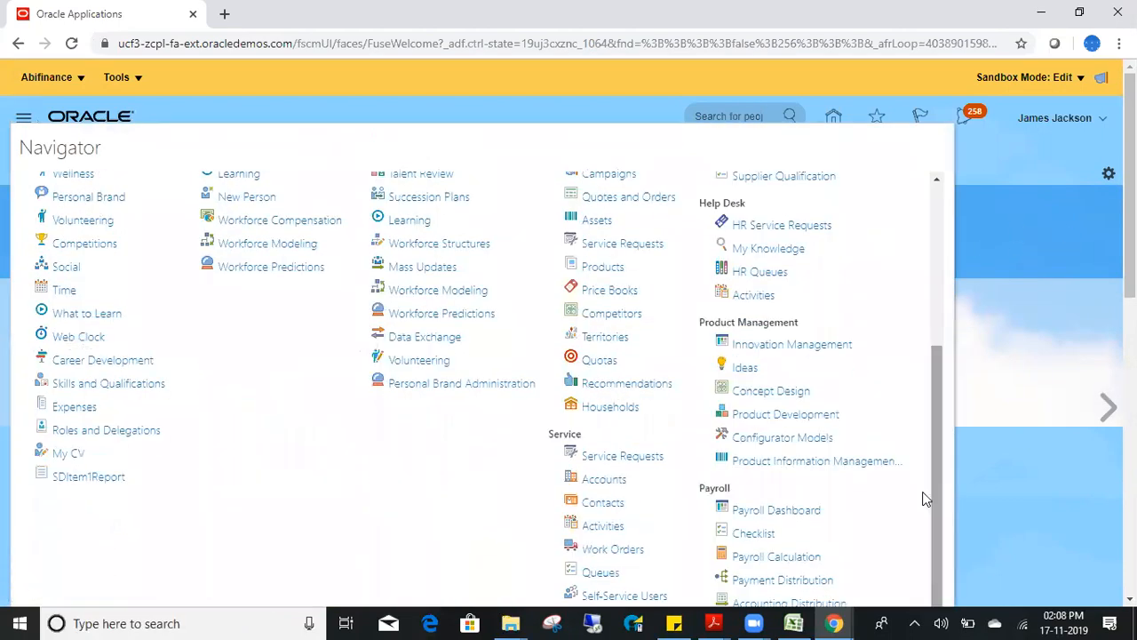
scroll(717, 266, down, 6)
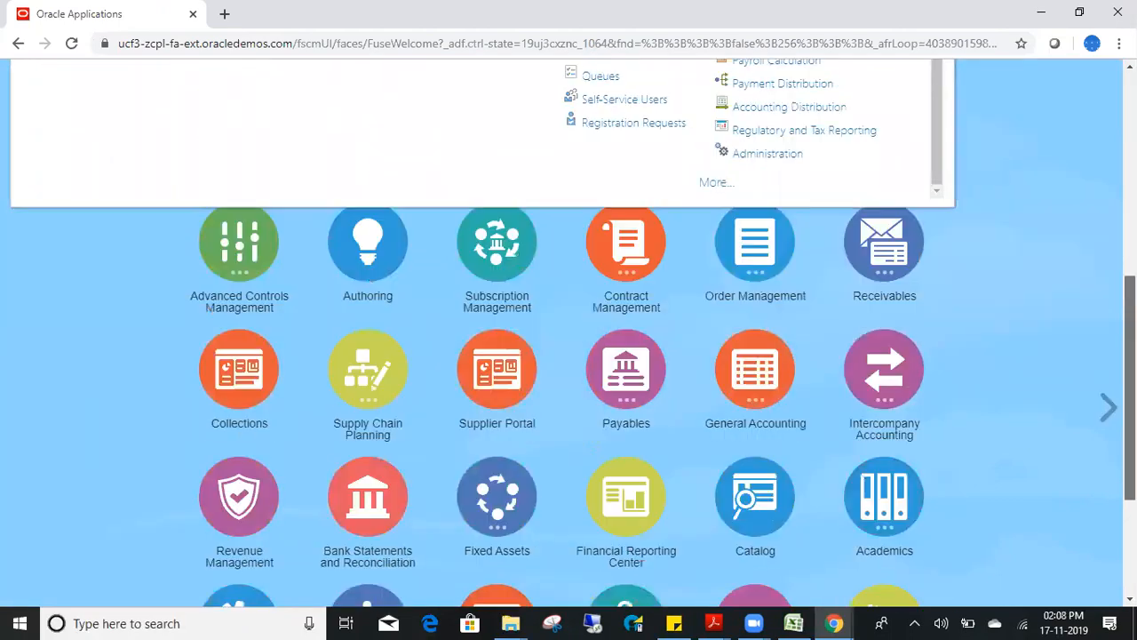
click(717, 183)
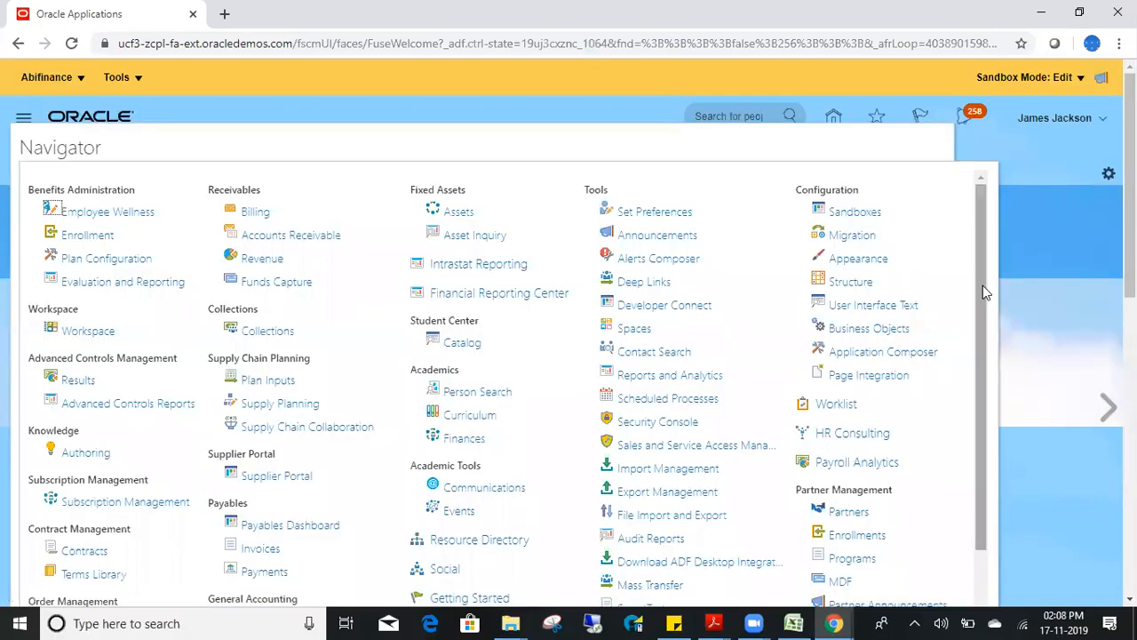
click(867, 264)
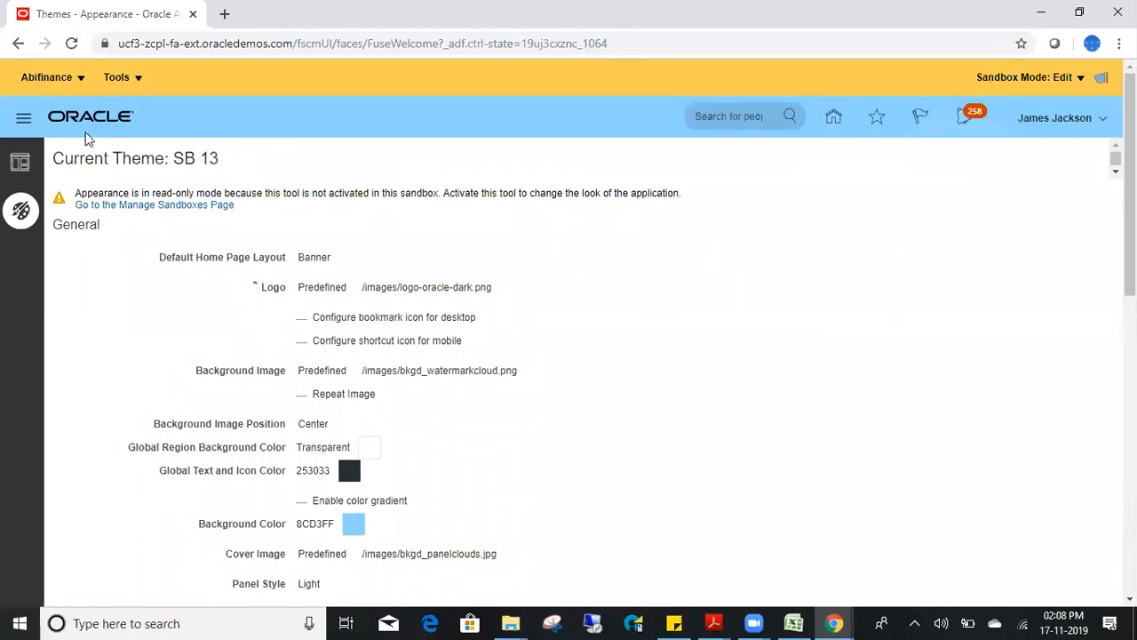
- Point out the read-only warning and go to the Manage Sandboxes page
triple_click(247, 205)
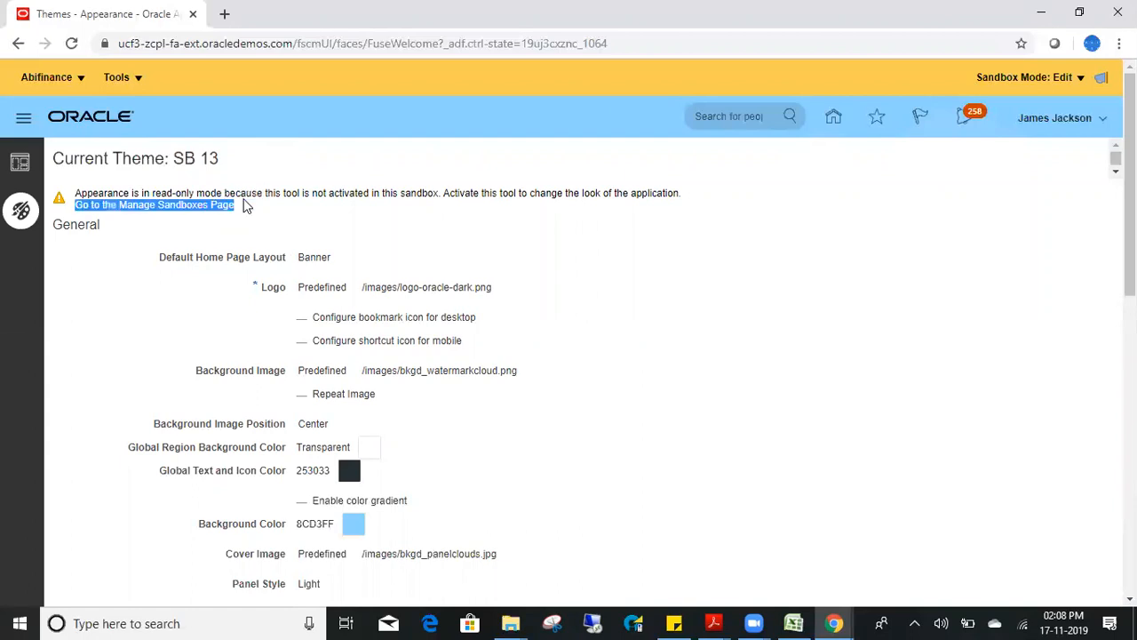
triple_click(271, 193)
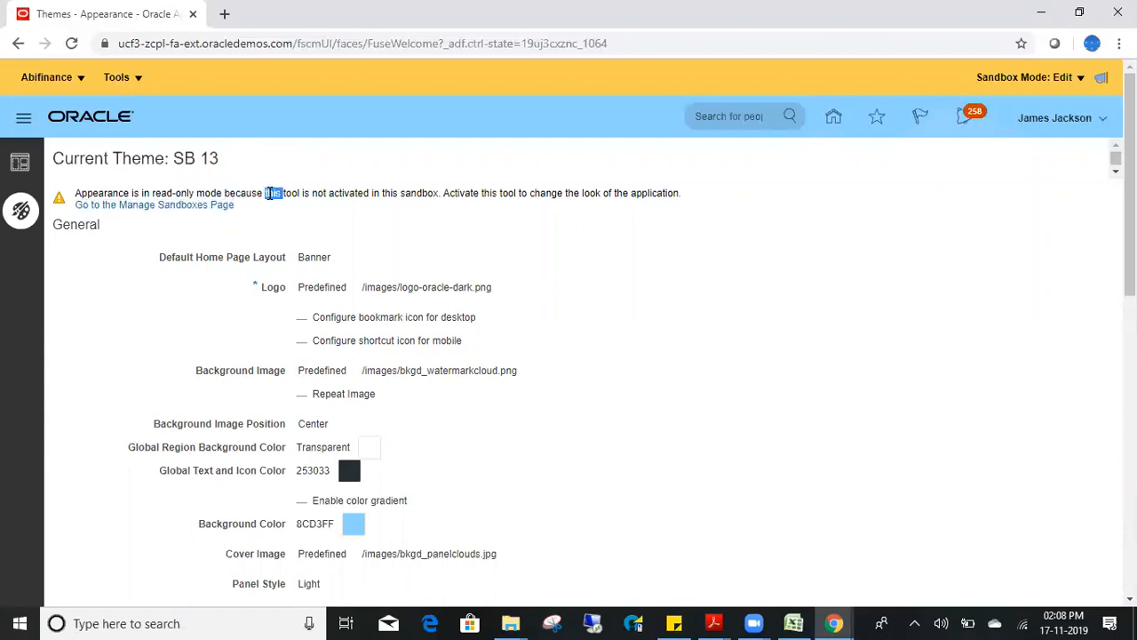
click(160, 208)
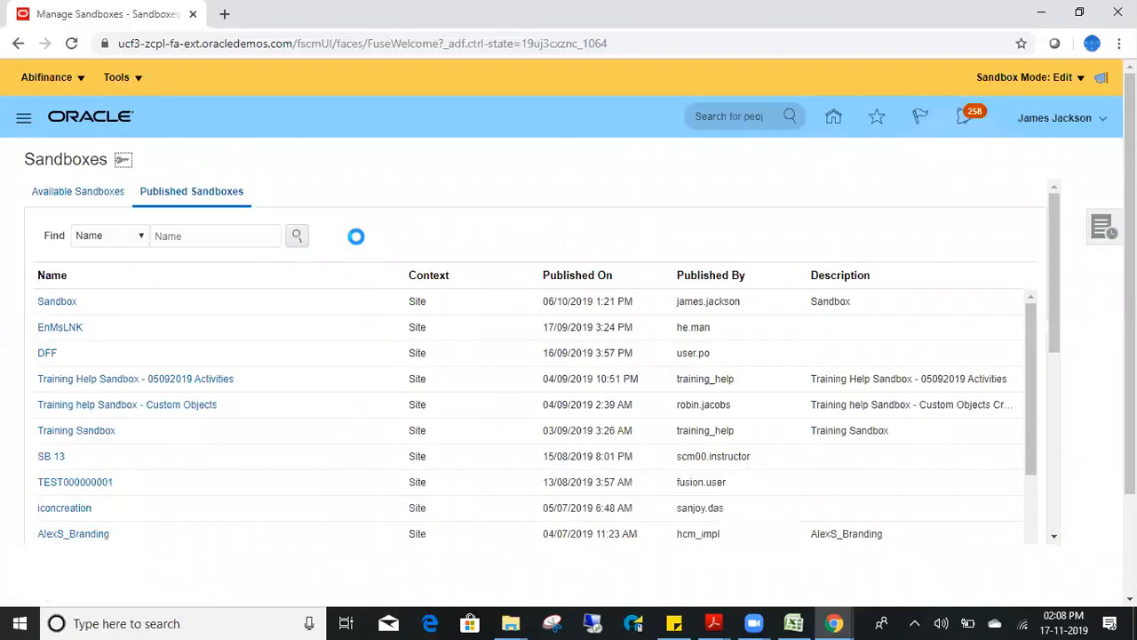
- Open the Abifinance sandbox details from Available Sandboxes, then return to the list
click(89, 200)
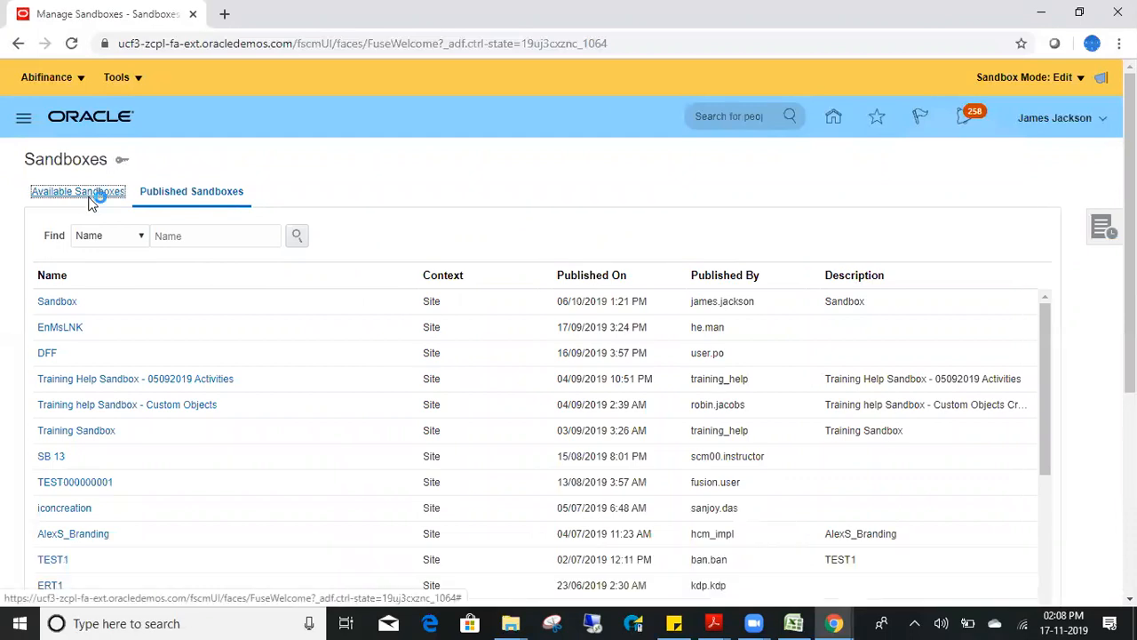
click(89, 200)
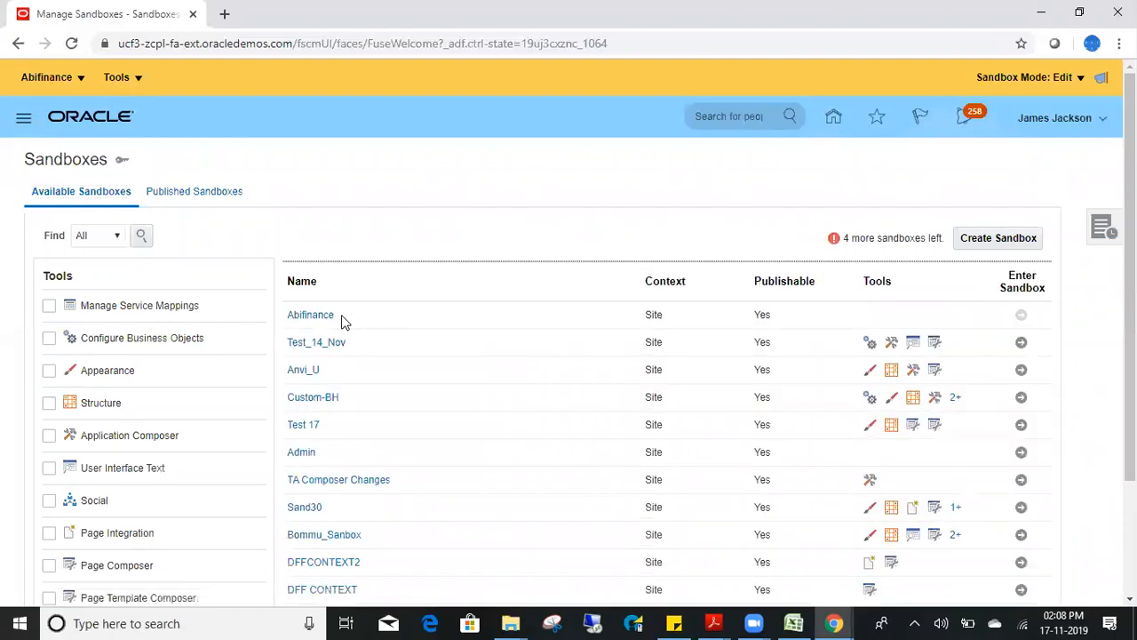
click(310, 322)
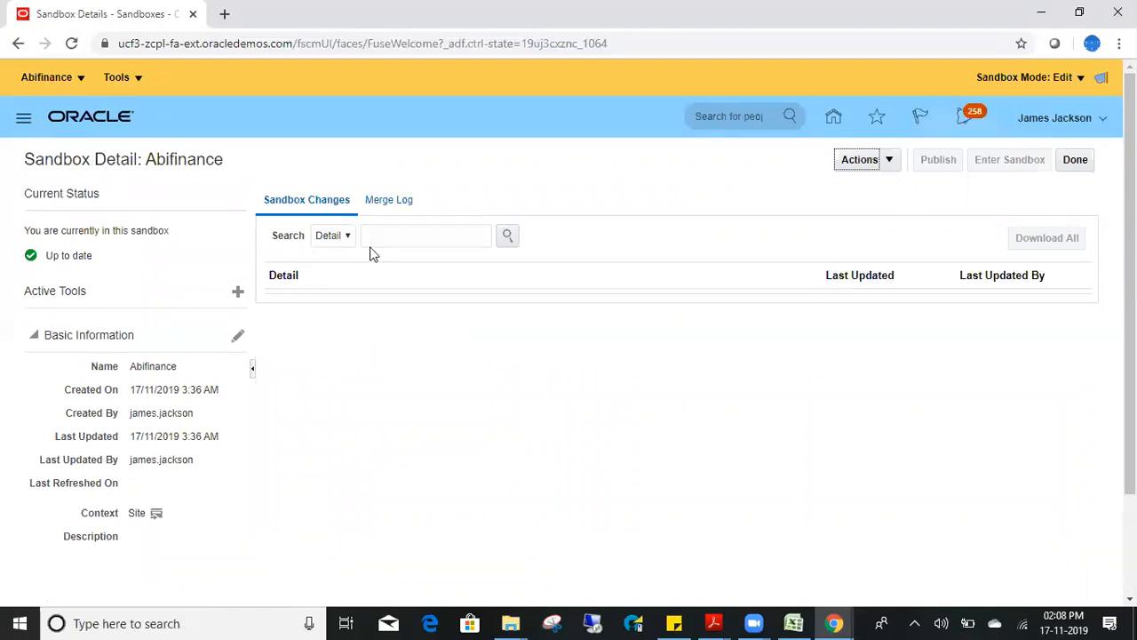
scroll(578, 327, down, 3)
scroll(578, 327, up, 3)
click(889, 159)
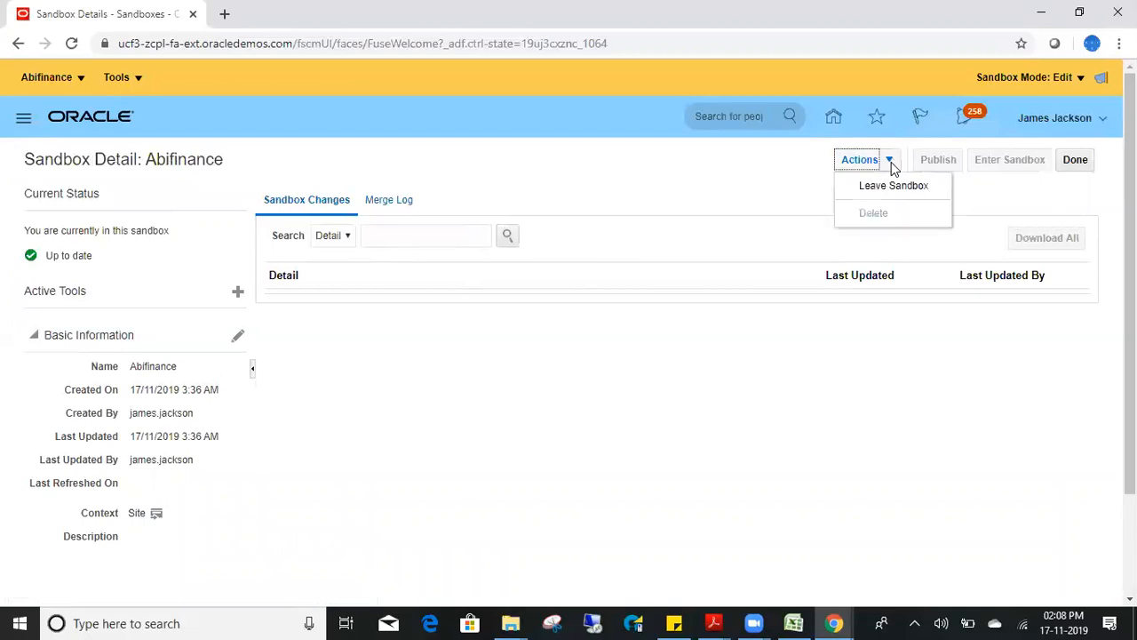
click(683, 172)
click(1079, 161)
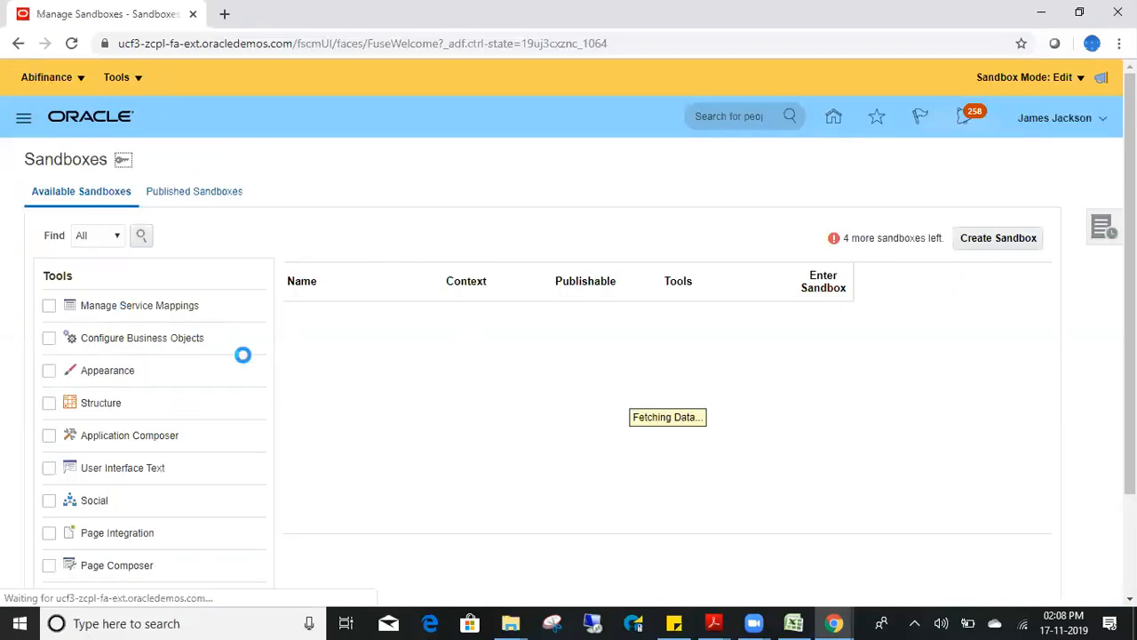
- Filter by Appearance, Structure, Configure Business Objects and Manage Service Mappings, then clear every filter
click(49, 371)
click(50, 406)
click(49, 338)
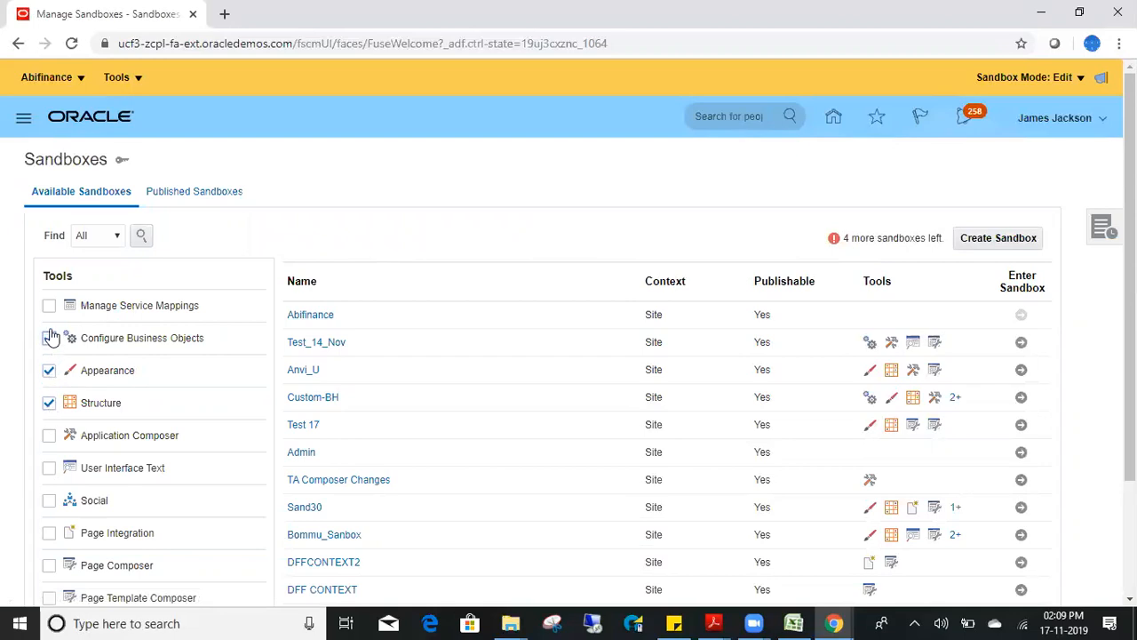
click(49, 306)
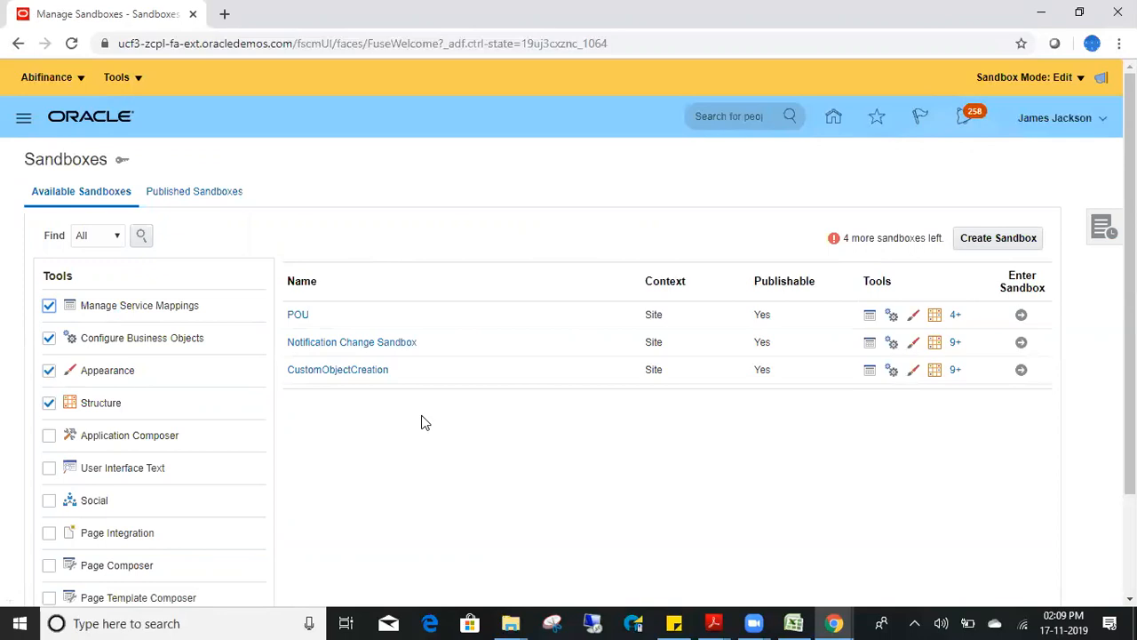
click(50, 307)
click(49, 340)
click(48, 372)
click(49, 405)
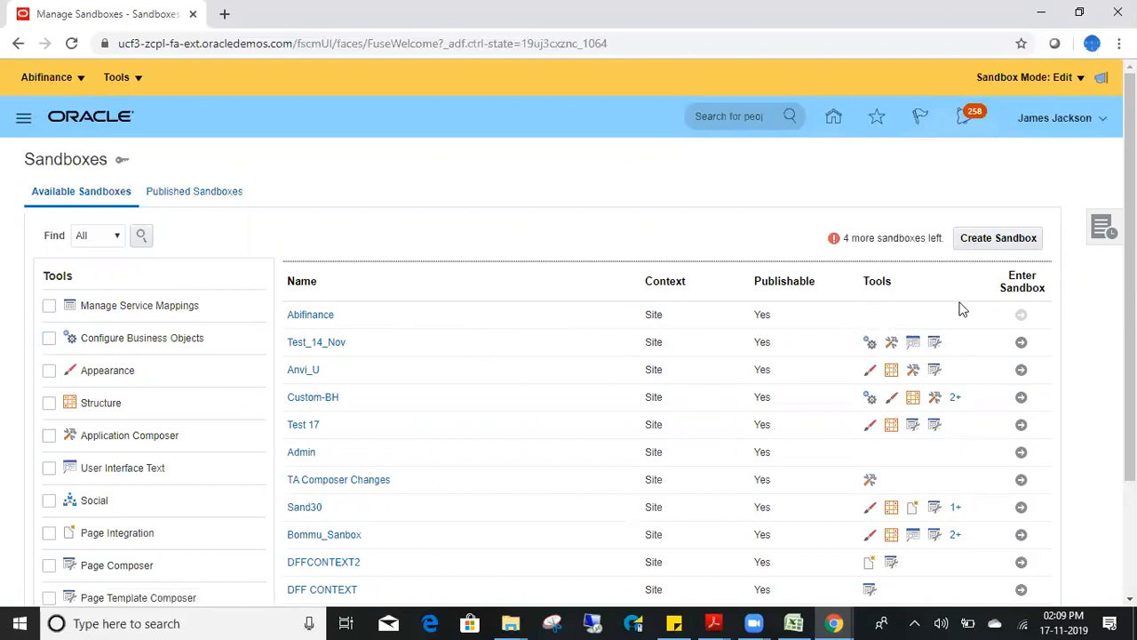
- Add Manage Service Mappings, Appearance, Configure Business Objects, Application Composer and Structure to Abifinance's active tools
click(315, 317)
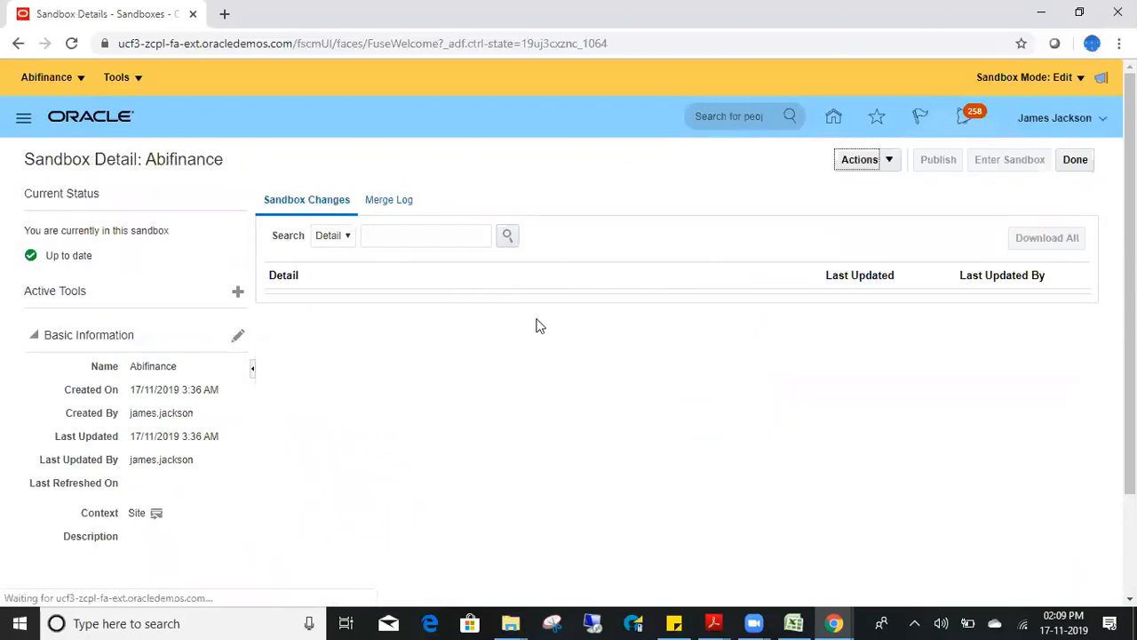
click(238, 295)
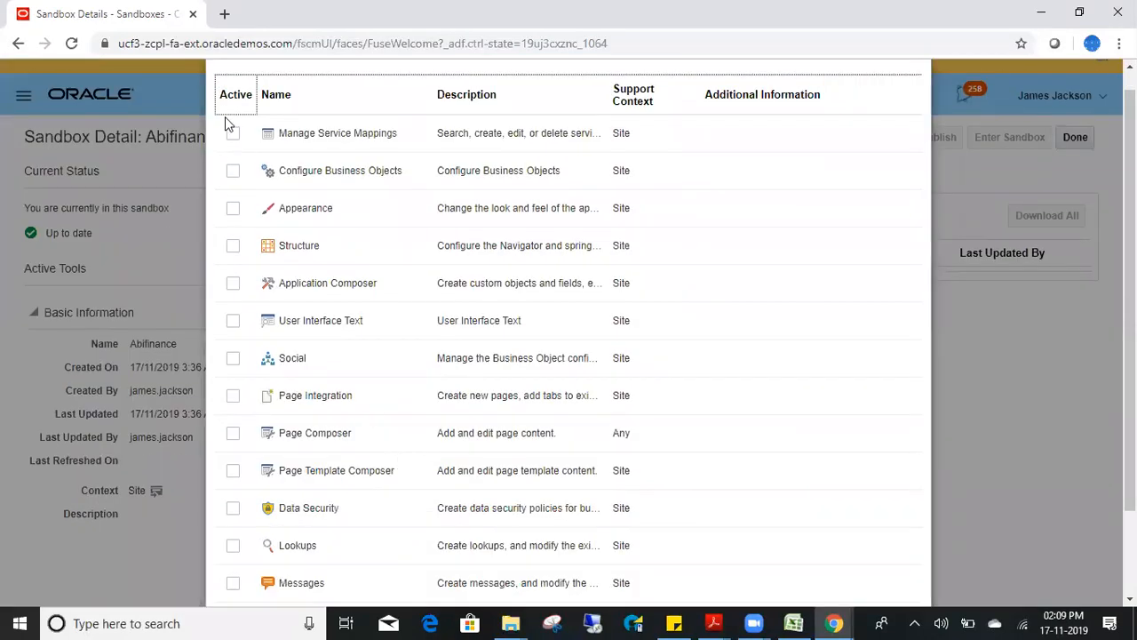
click(233, 134)
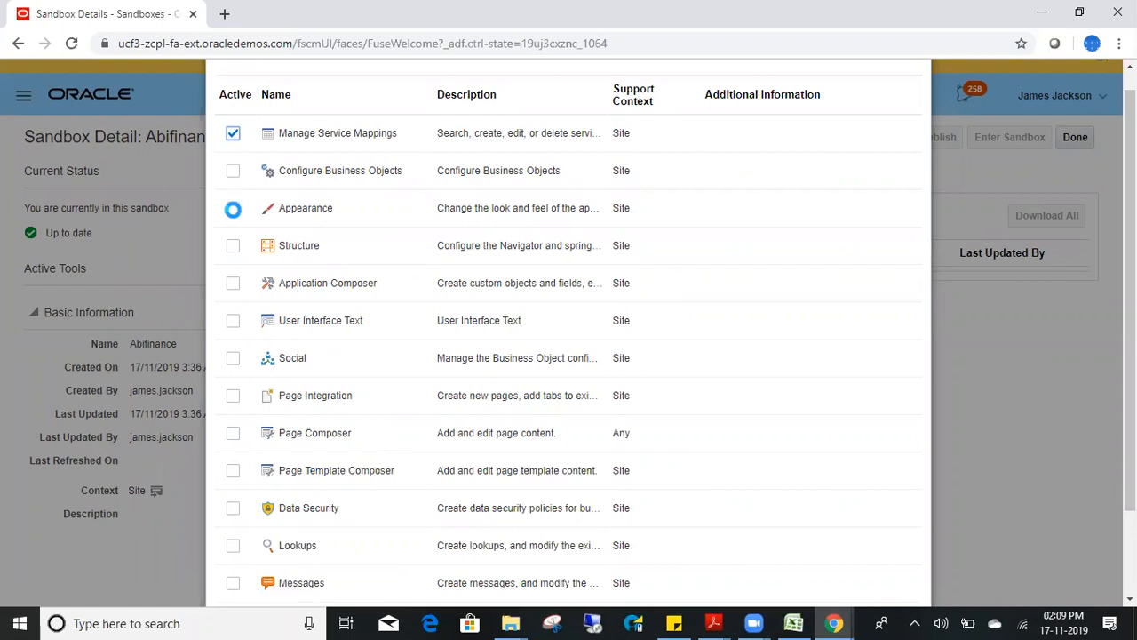
click(233, 210)
click(233, 174)
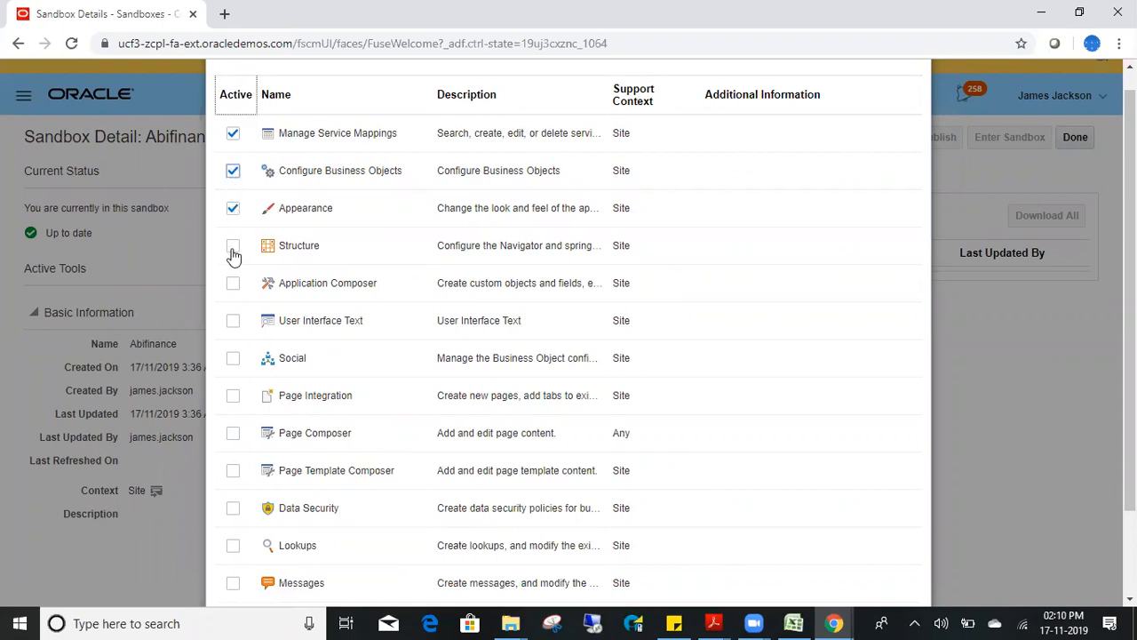
click(233, 288)
click(232, 247)
scroll(1091, 181, down, 2)
click(858, 553)
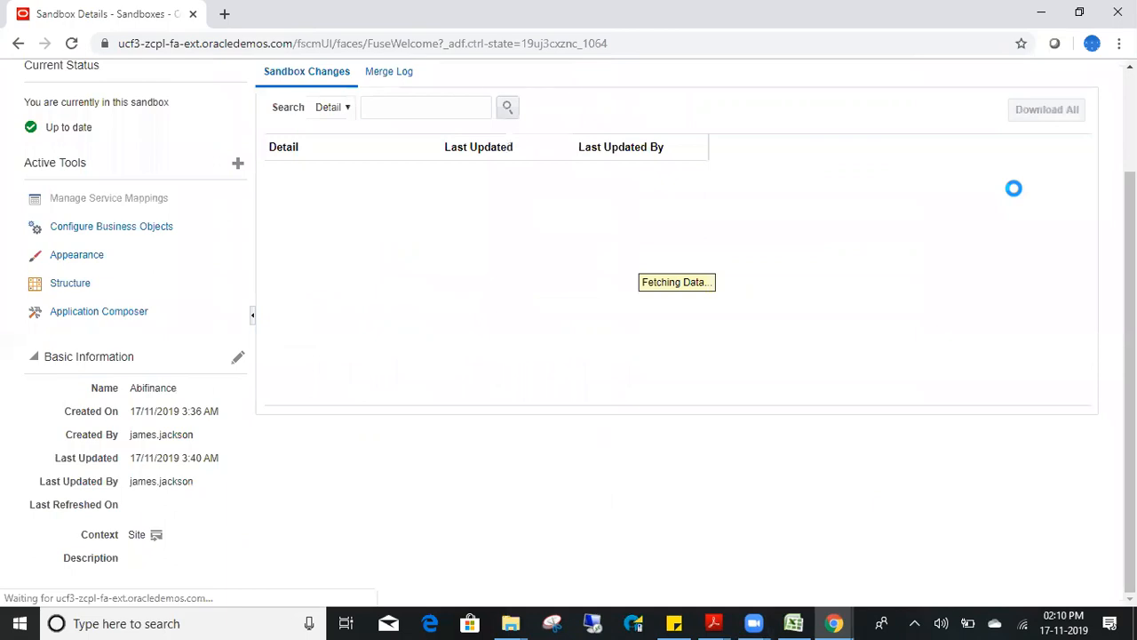
- Finish with the Abifinance sandbox details and return to the home page
drag(1130, 271, 1129, 169)
click(1073, 161)
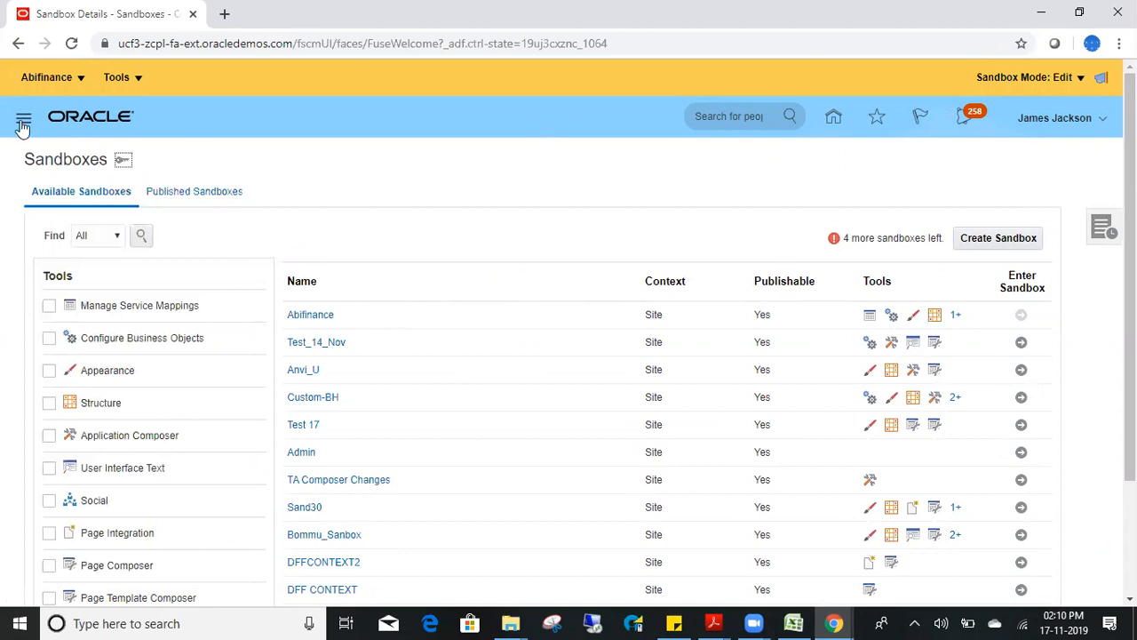
click(832, 117)
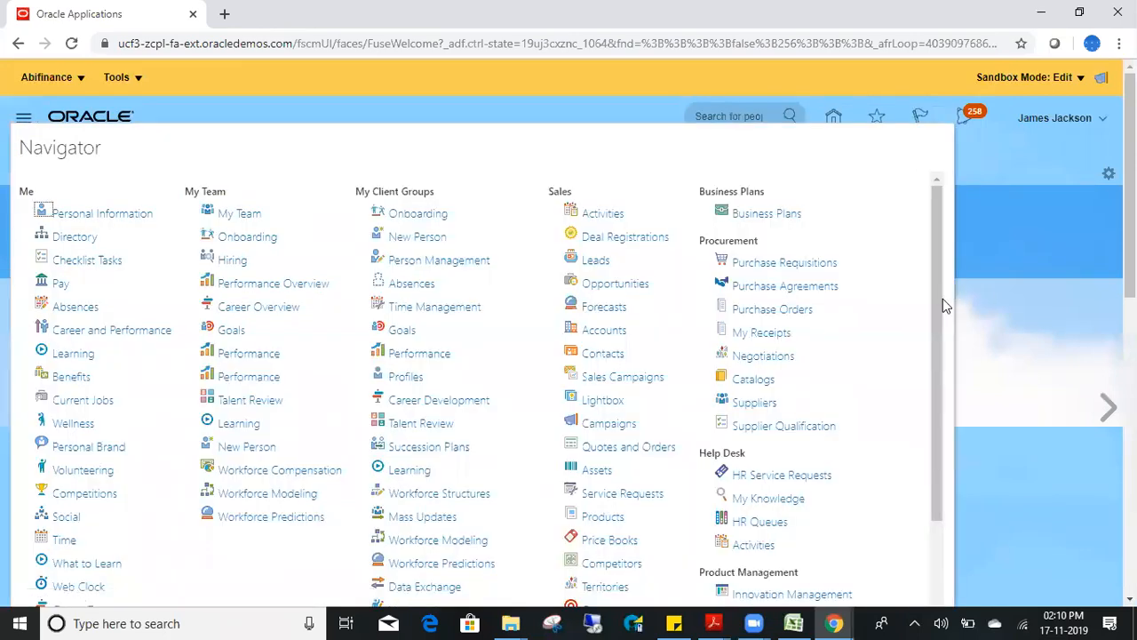
- Go to Configuration > Appearance in the Navigator to reach the editable SB 13 Themes page
drag(935, 396, 938, 558)
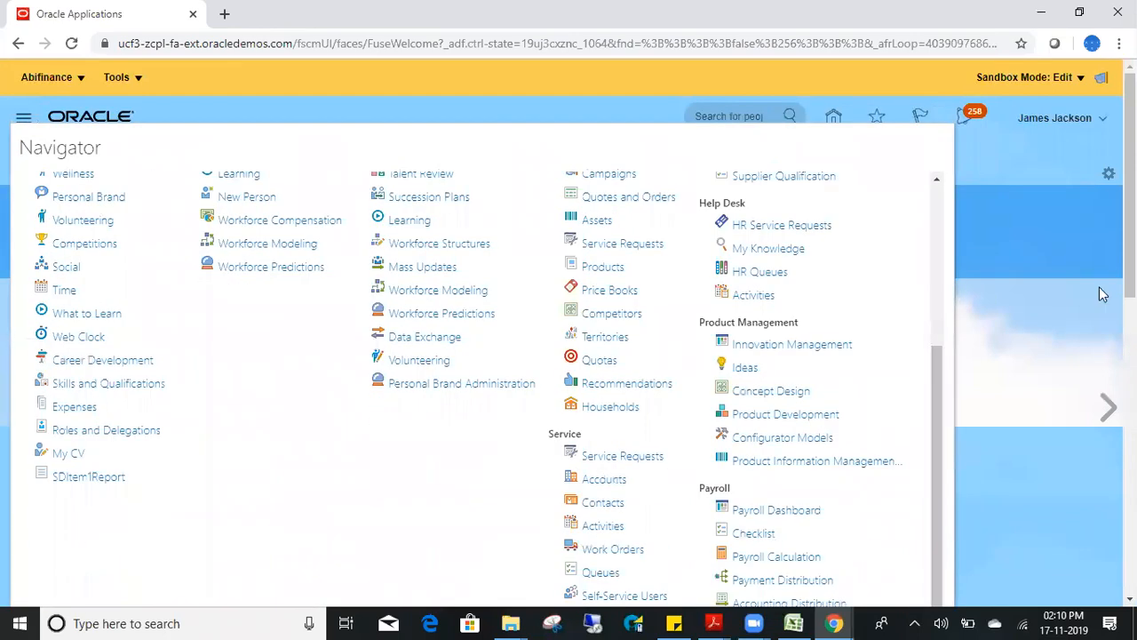
scroll(1101, 294, down, 8)
scroll(680, 259, up, 3)
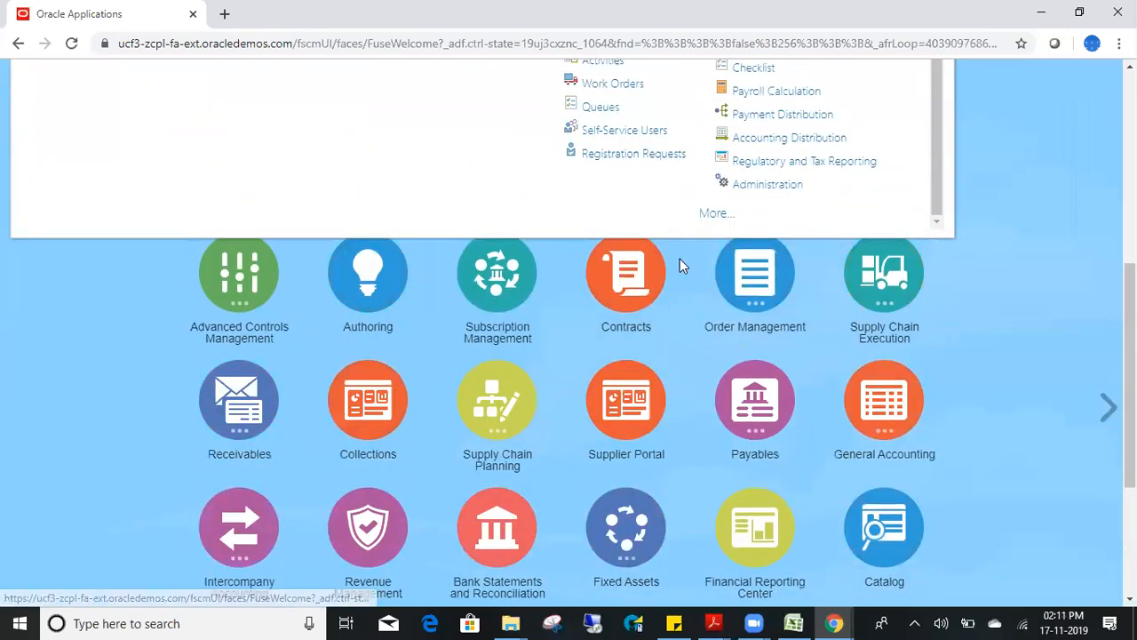
click(709, 218)
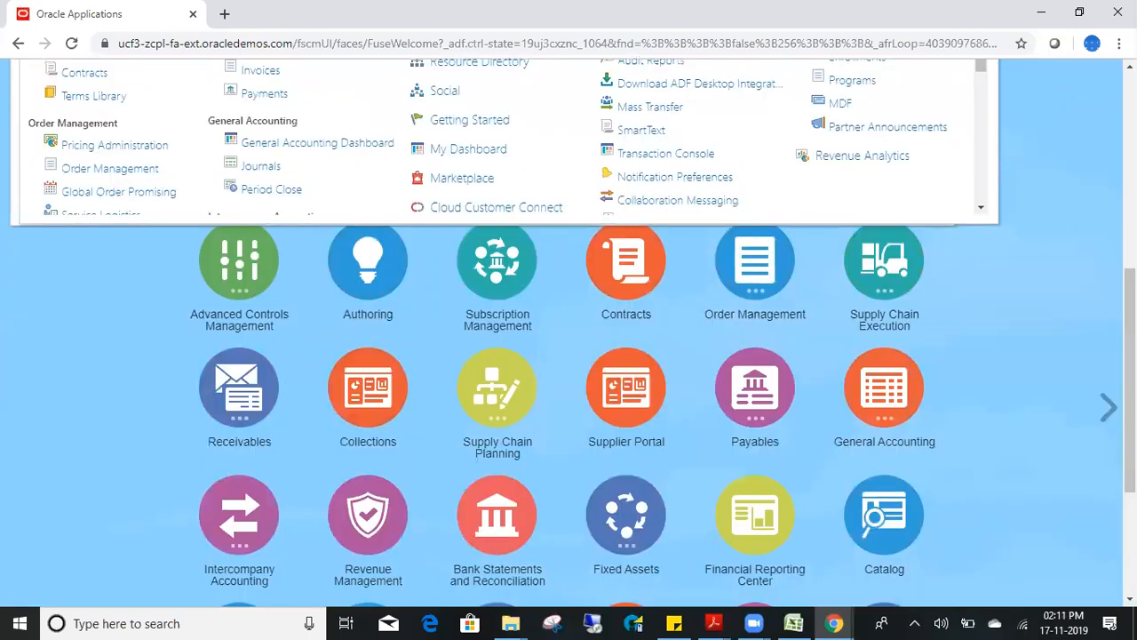
drag(1129, 373, 1130, 210)
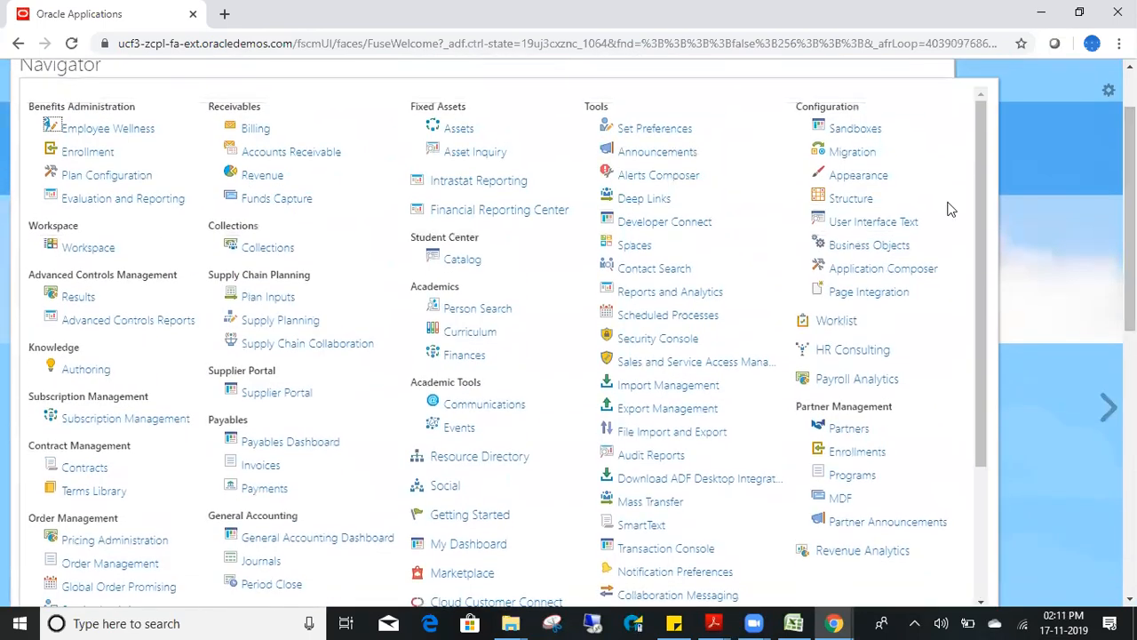
click(856, 178)
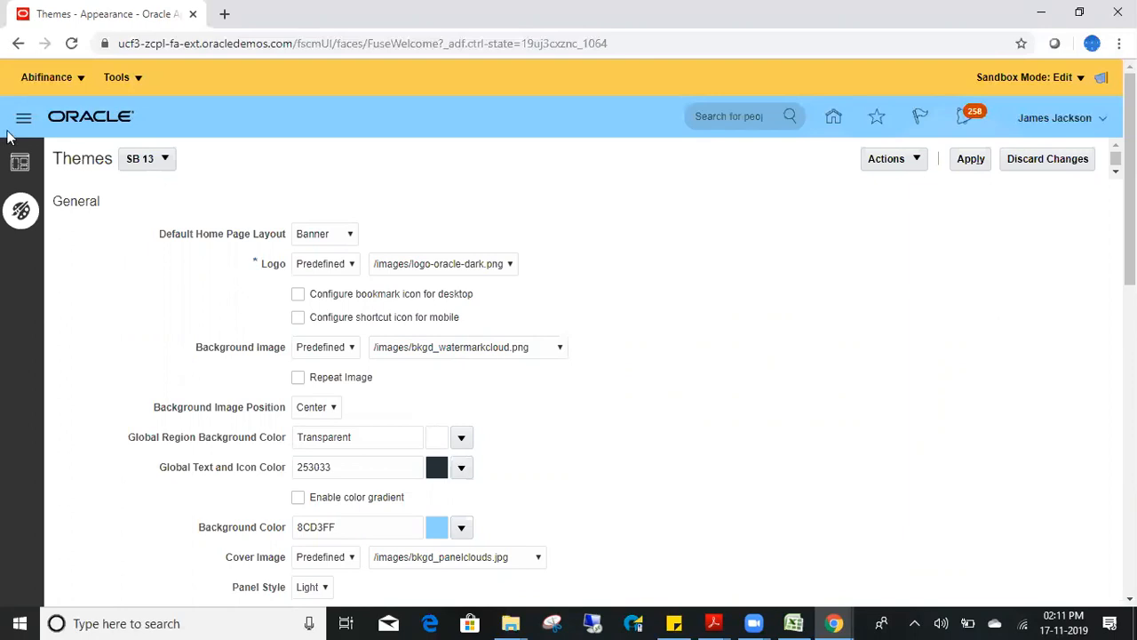
- Try Panel, then News feed, as the default home page layout
click(349, 234)
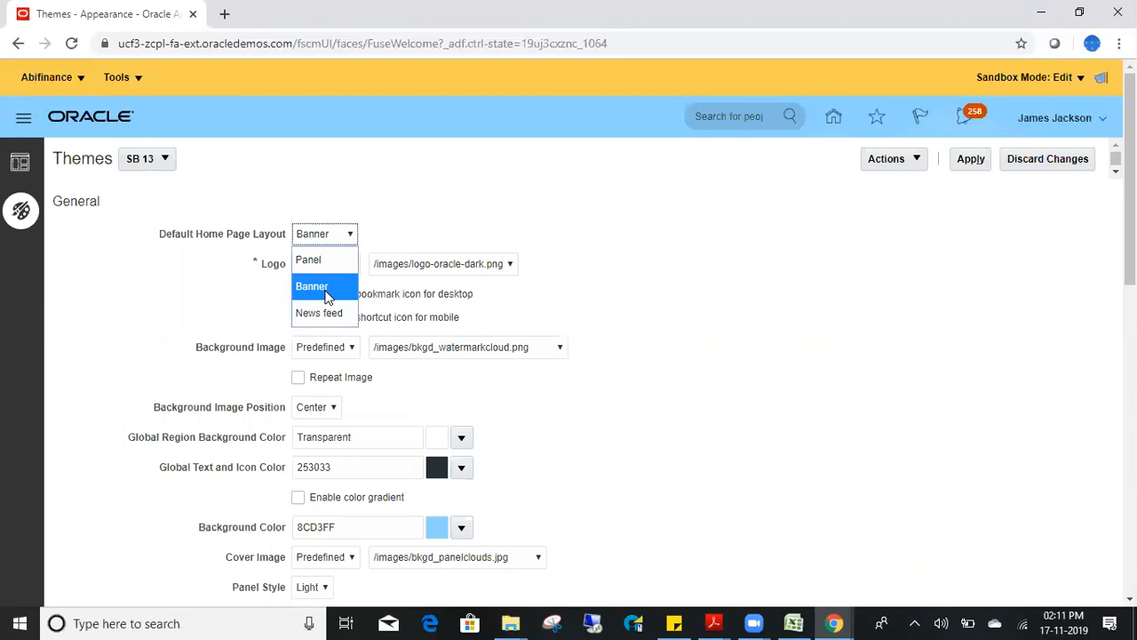
click(335, 259)
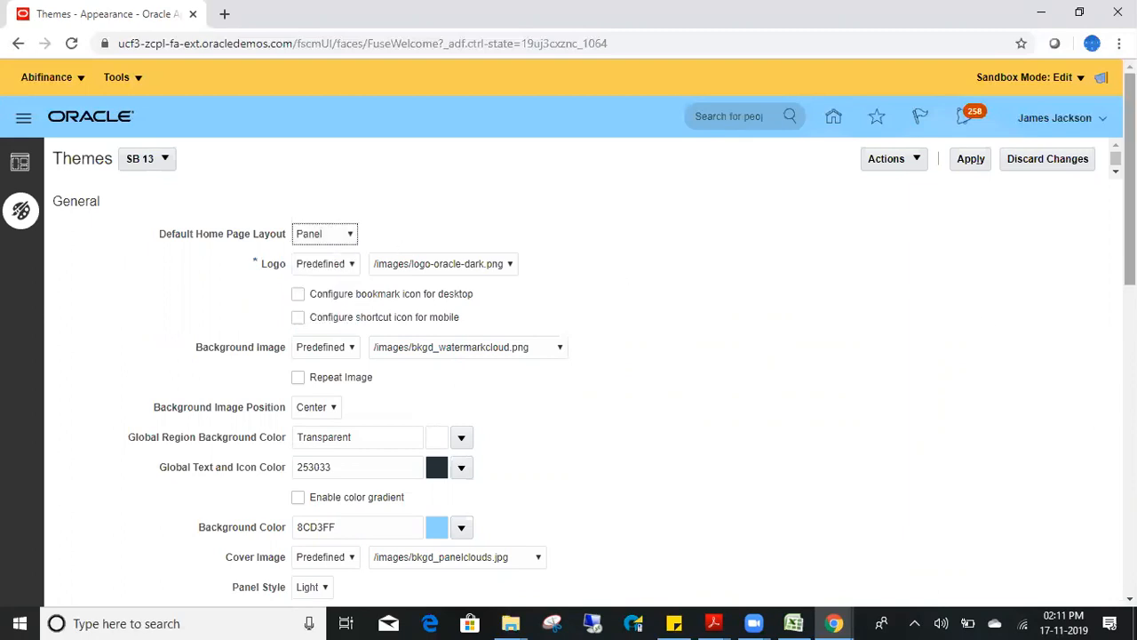
scroll(981, 258, down, 5)
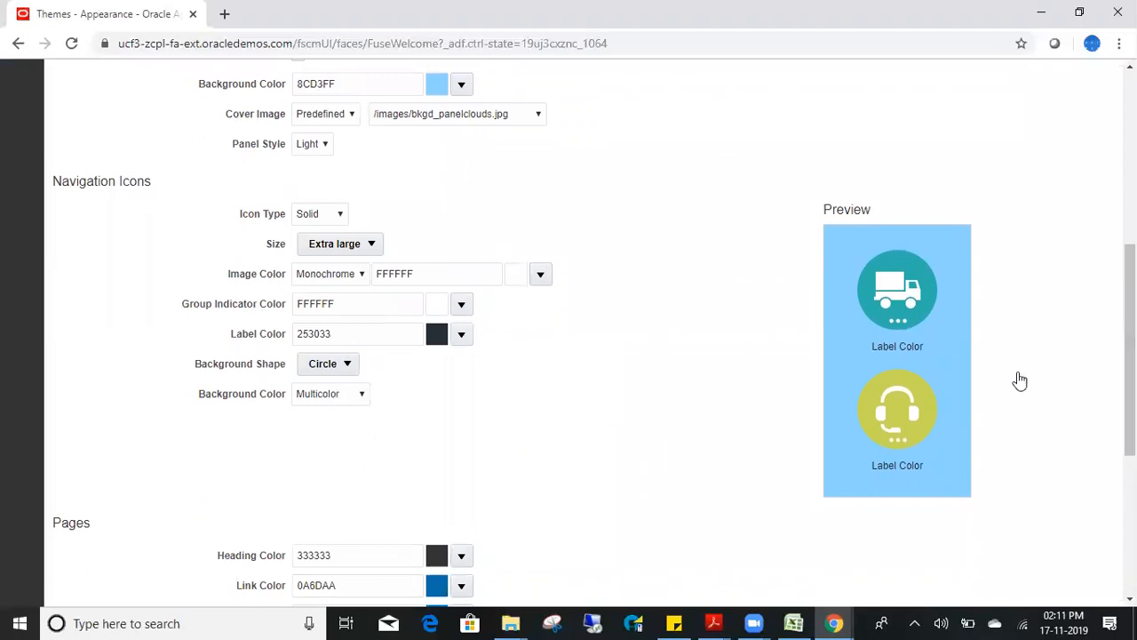
scroll(1077, 347, up, 5)
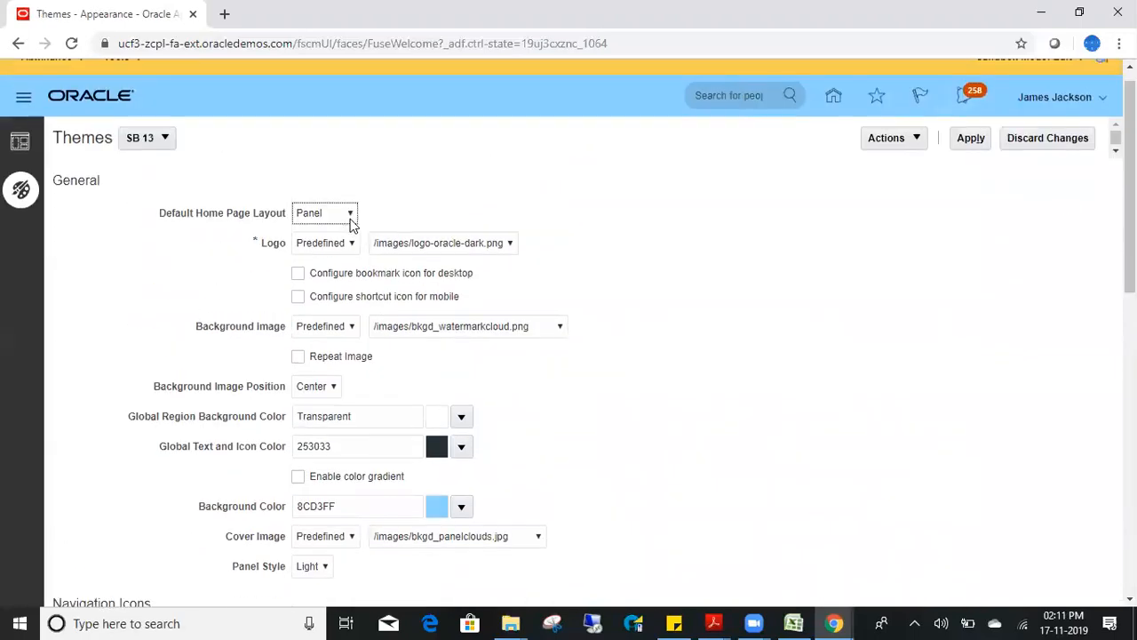
click(349, 215)
click(327, 293)
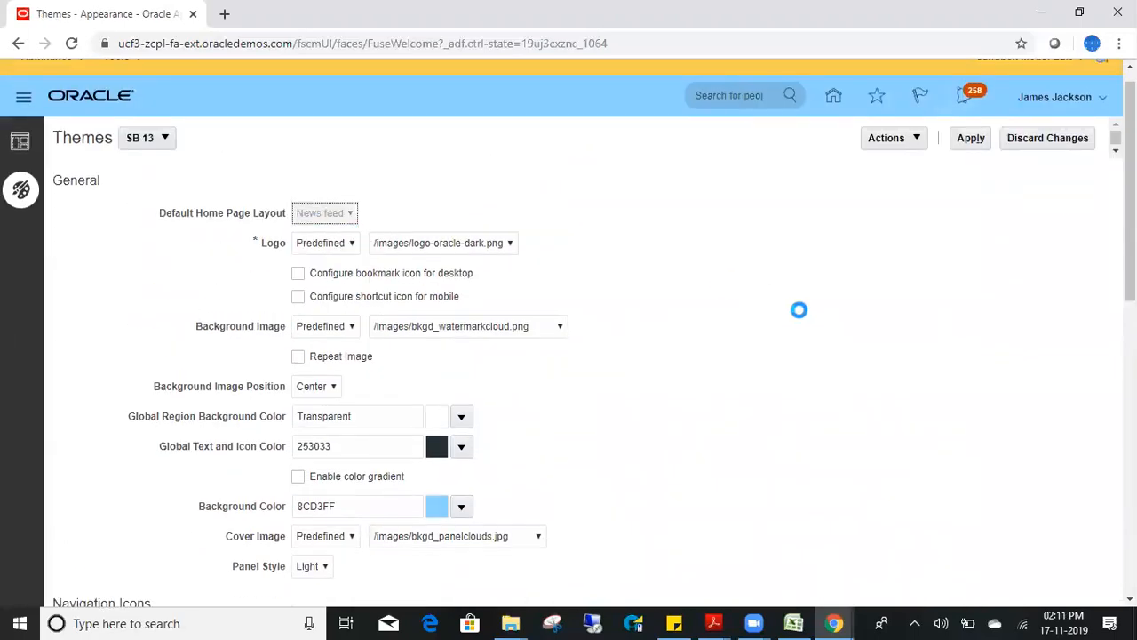
- Review the layout choices again and set the default home page layout back to Panel
scroll(797, 308, down, 4)
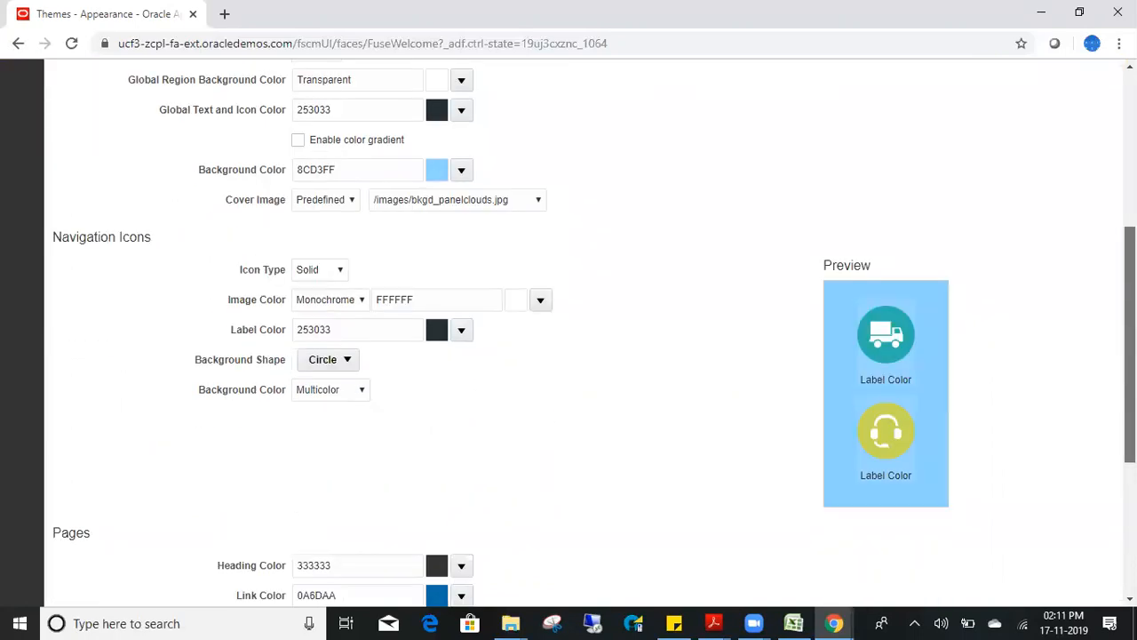
scroll(586, 333, down, 3)
scroll(1101, 231, up, 10)
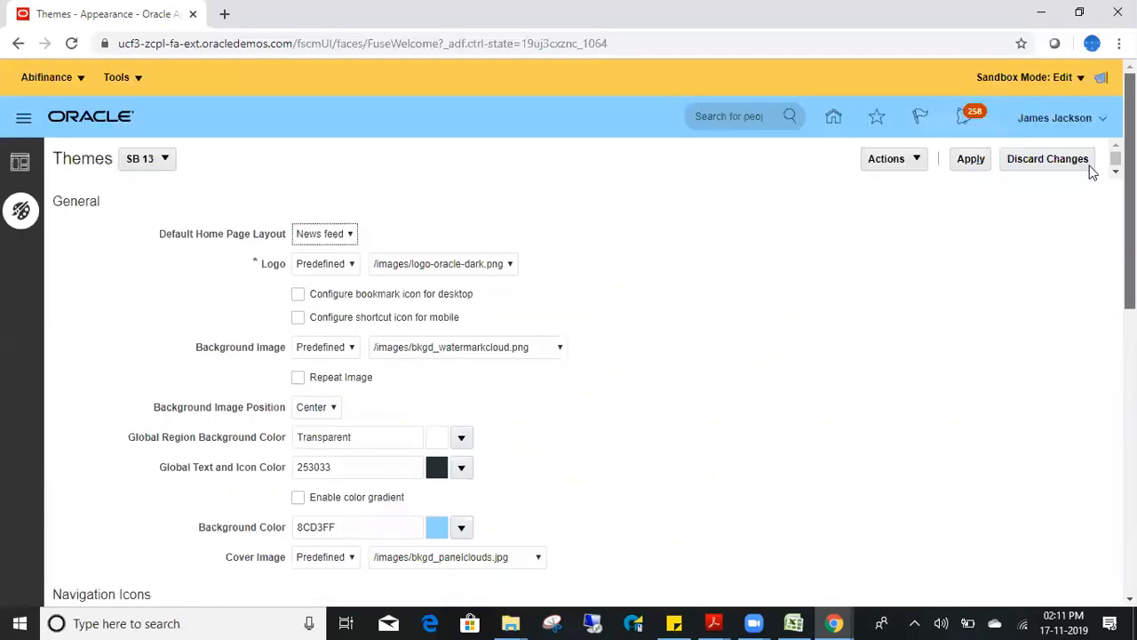
click(336, 202)
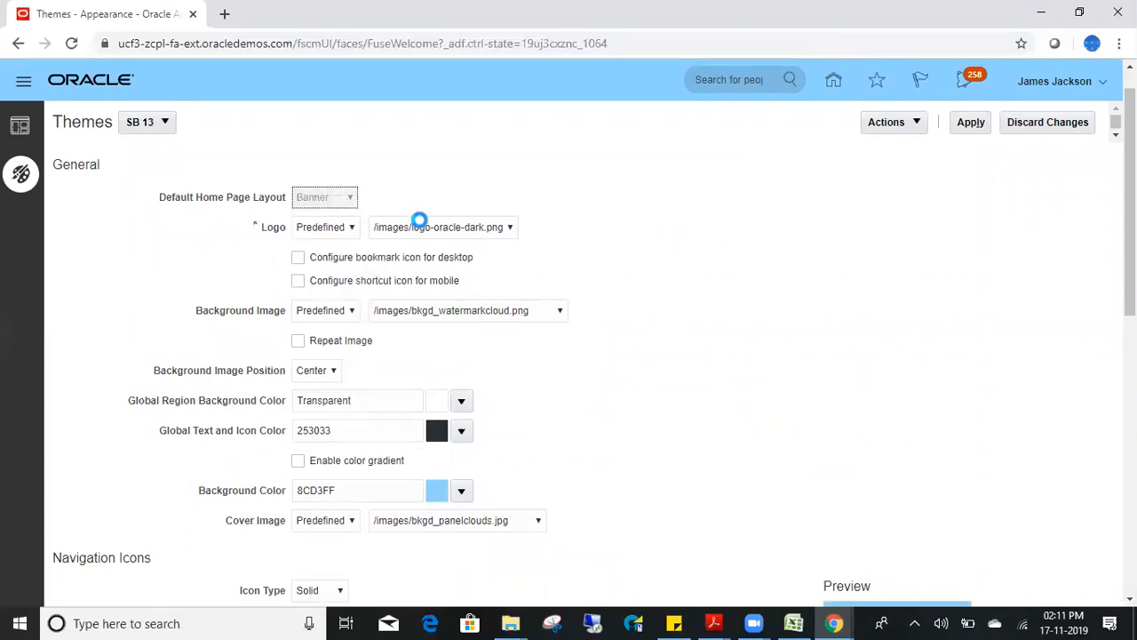
click(342, 197)
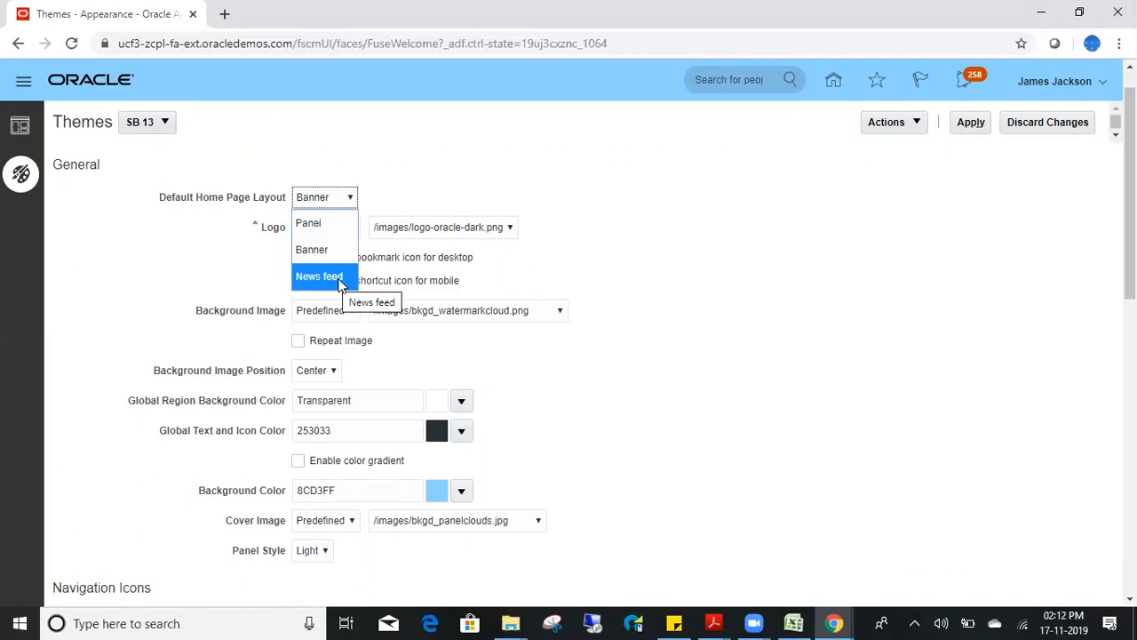
click(697, 320)
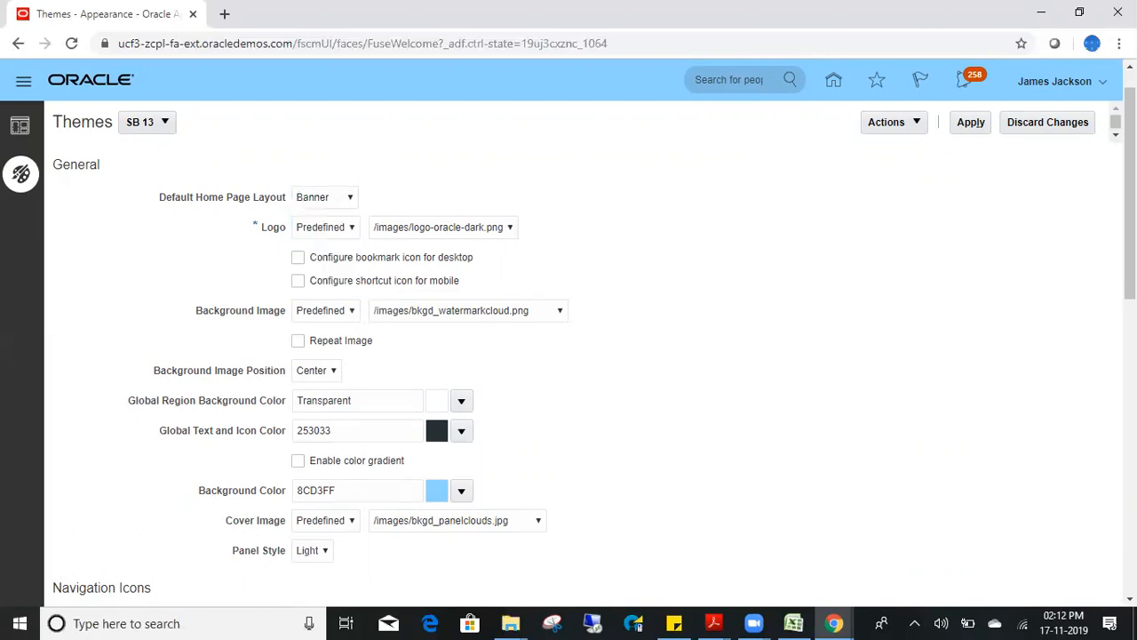
drag(1130, 196, 1130, 98)
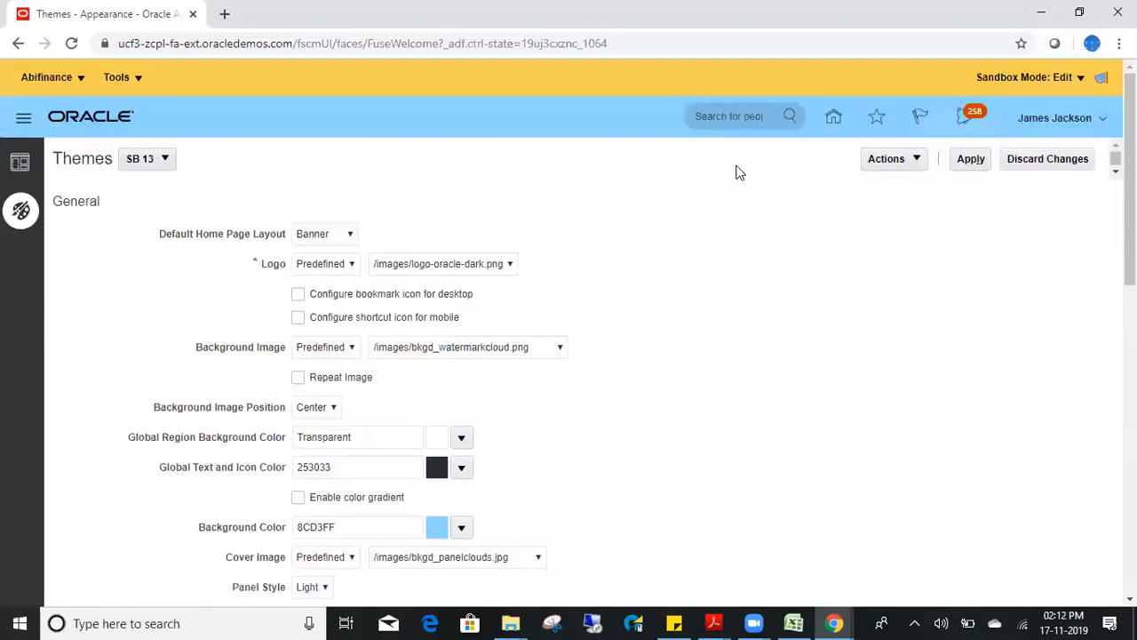
click(346, 233)
click(311, 259)
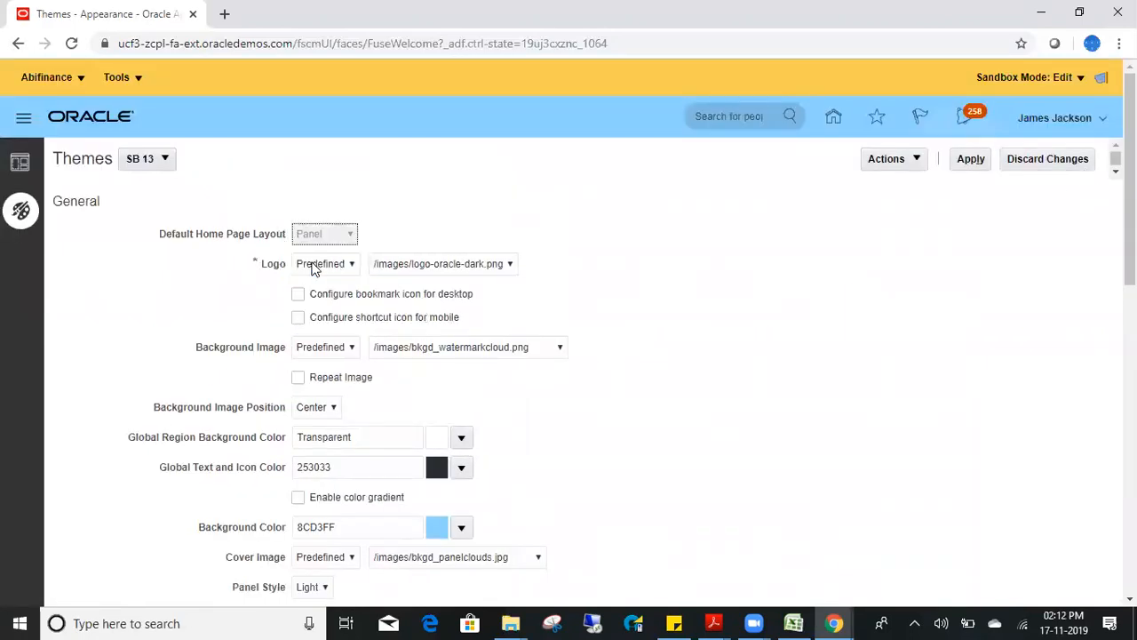
- Search Google for 'panel and news feed in oracle fusion' and open Oracle's Getting Started docs
click(224, 15)
text(p)
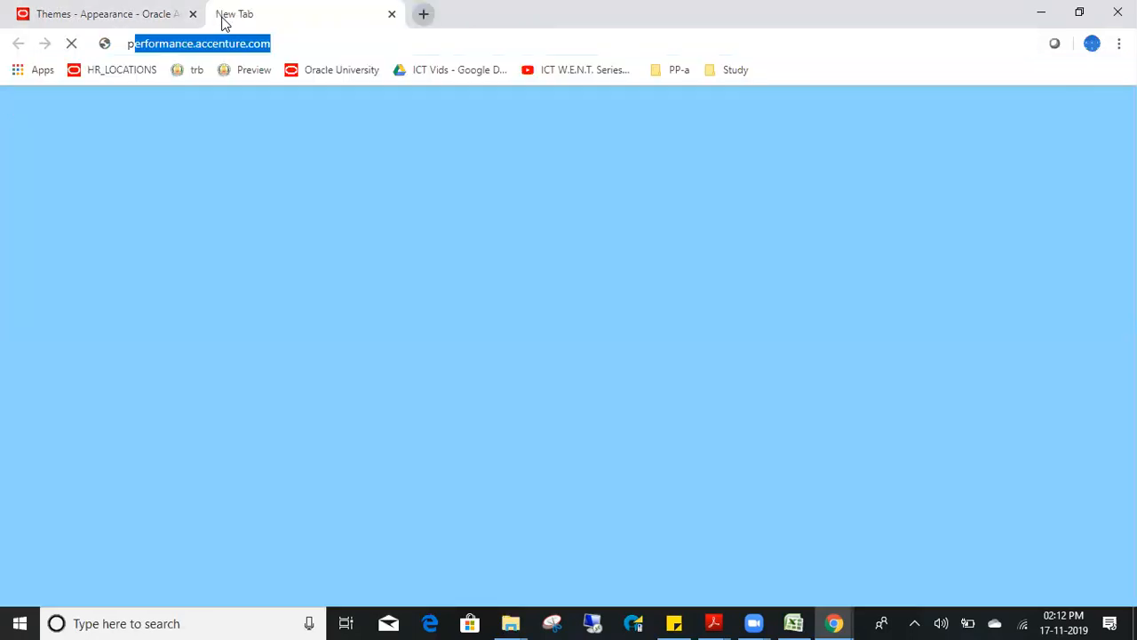
text(annel and news)
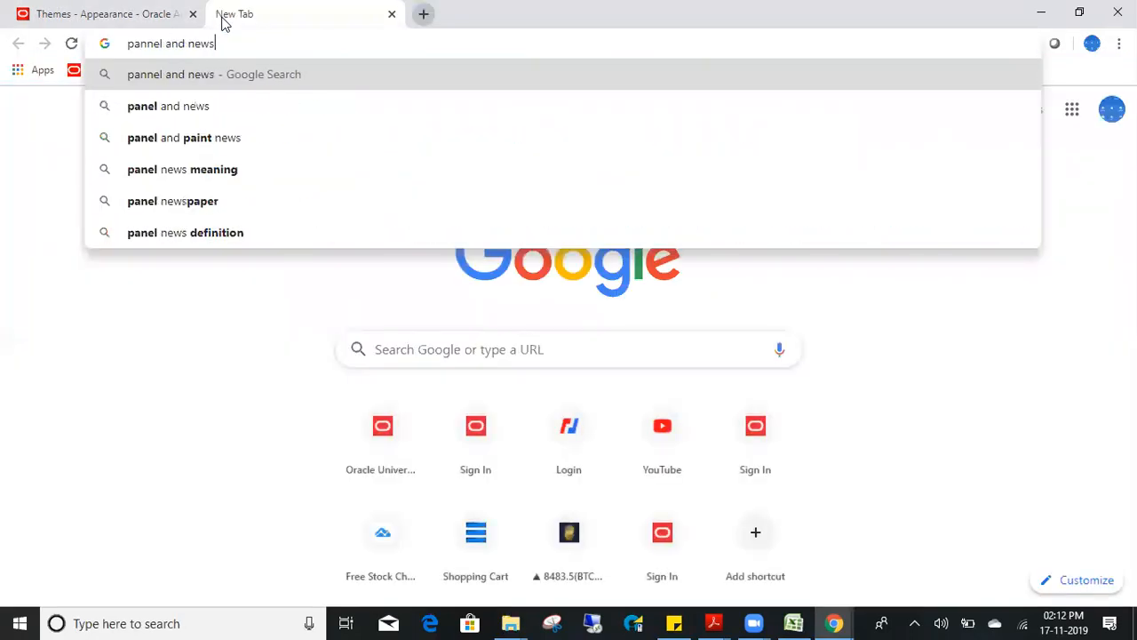
text( feed in oracle fusion)
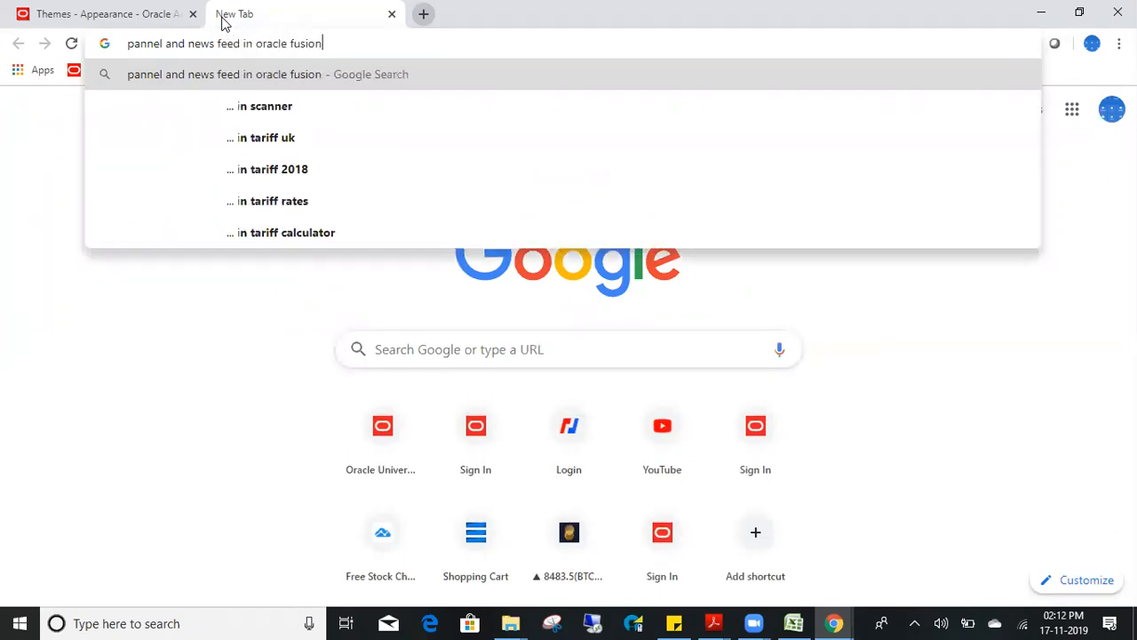
key(Return)
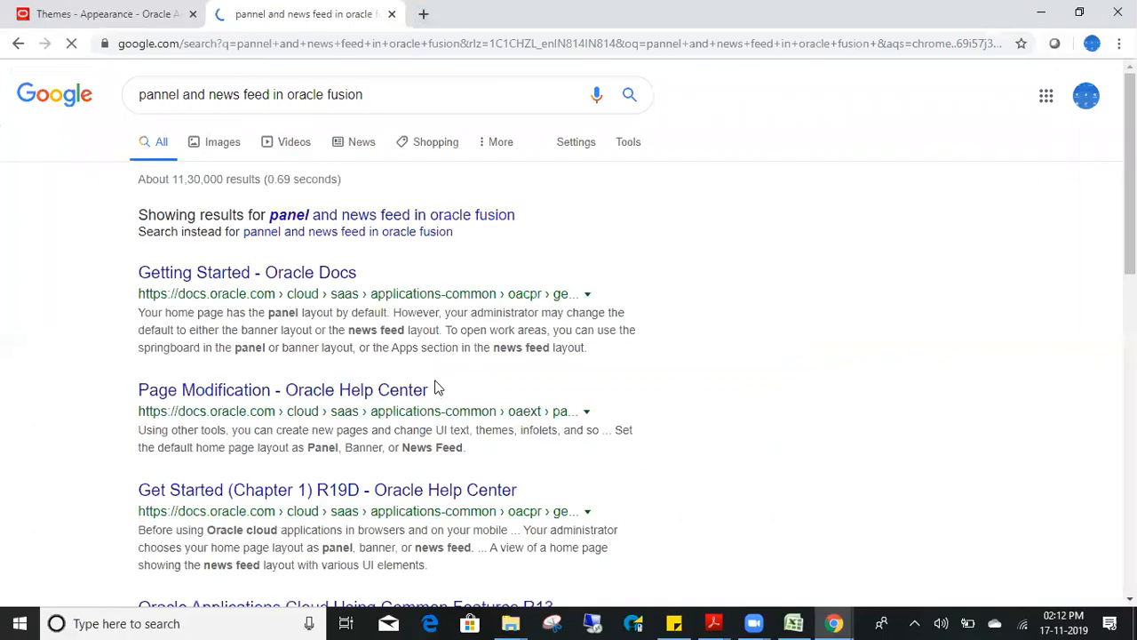
click(360, 214)
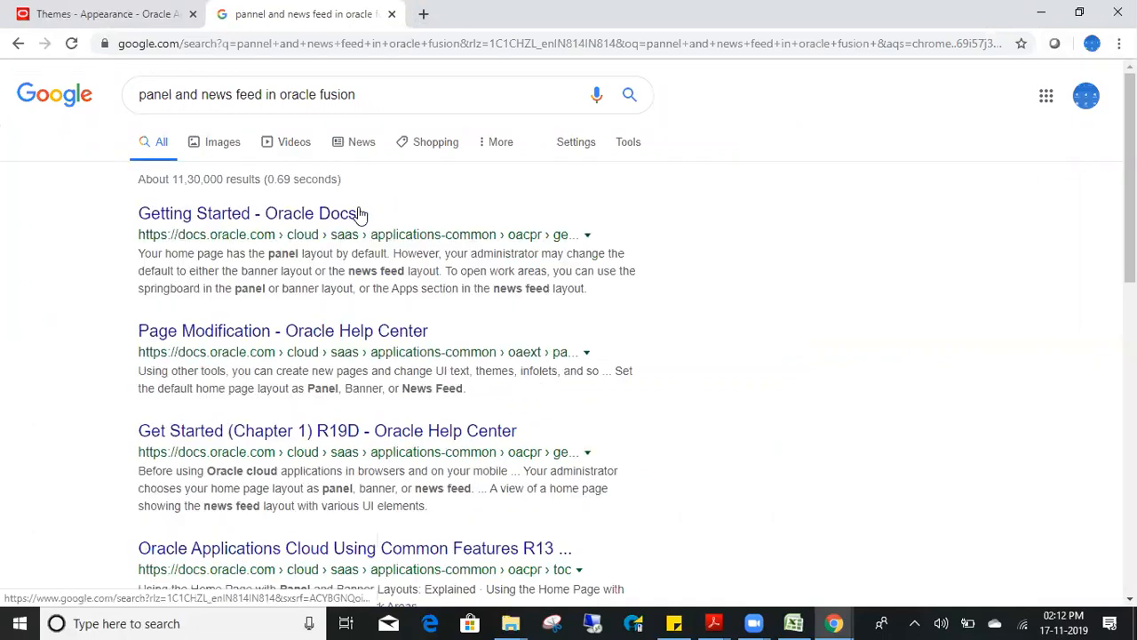
click(239, 220)
click(111, 14)
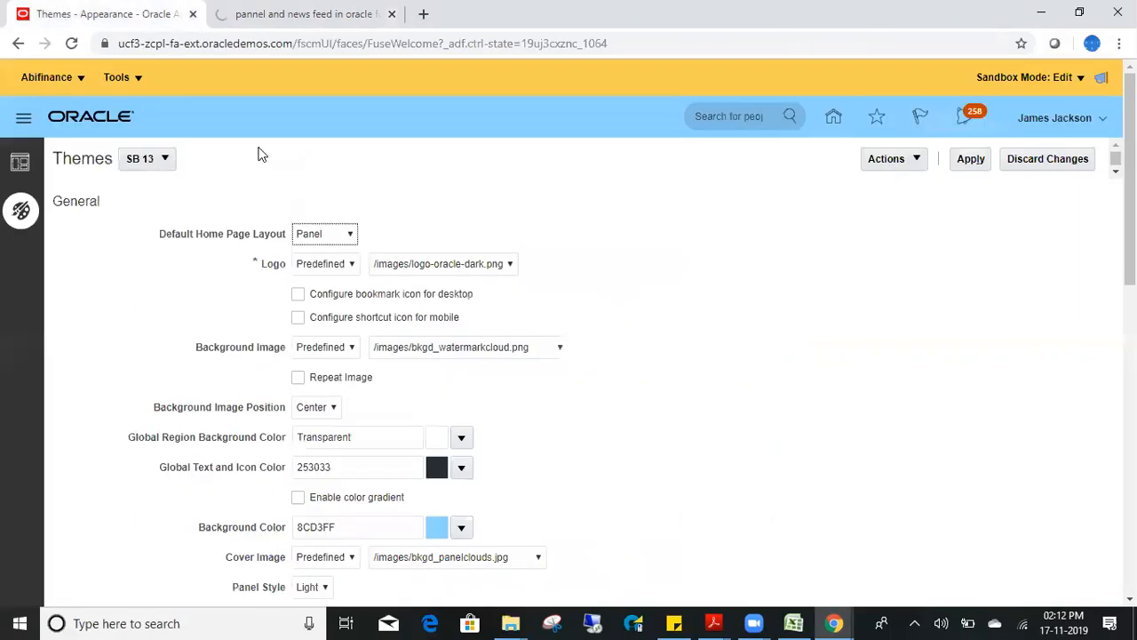
- Set the SB 13 default home page layout to News feed, apply it, and view the home page
click(323, 248)
click(332, 311)
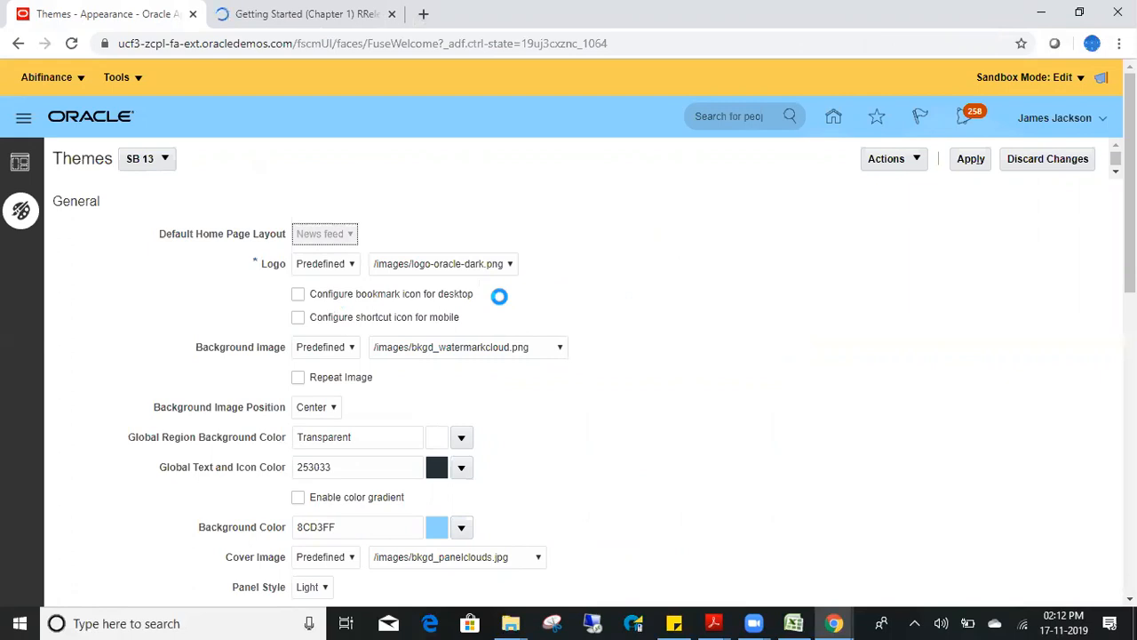
click(973, 161)
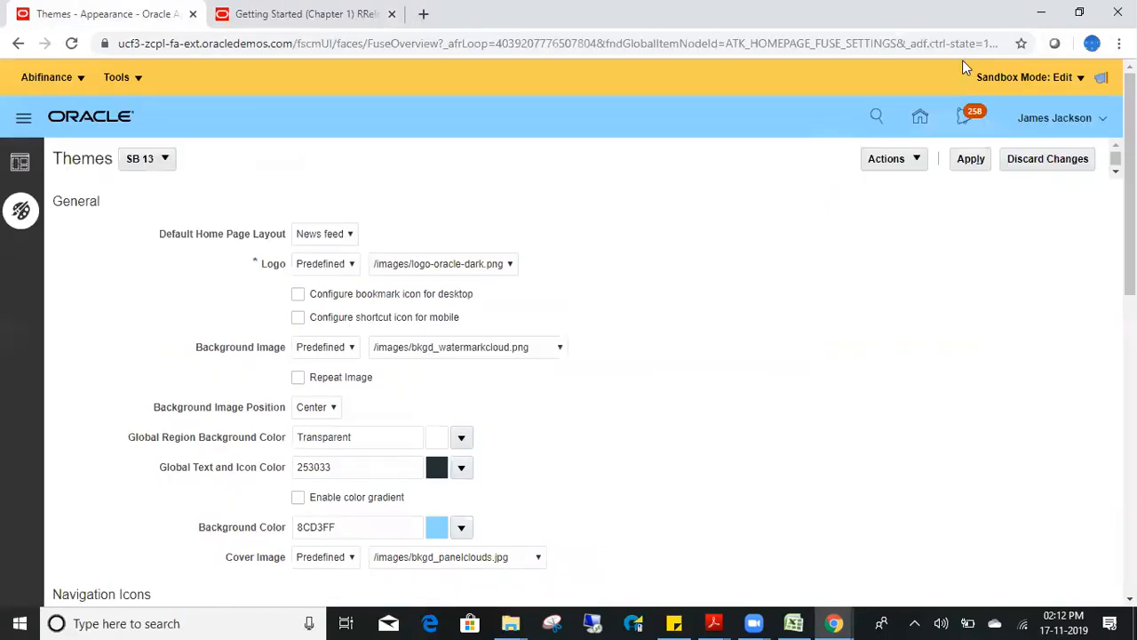
click(922, 124)
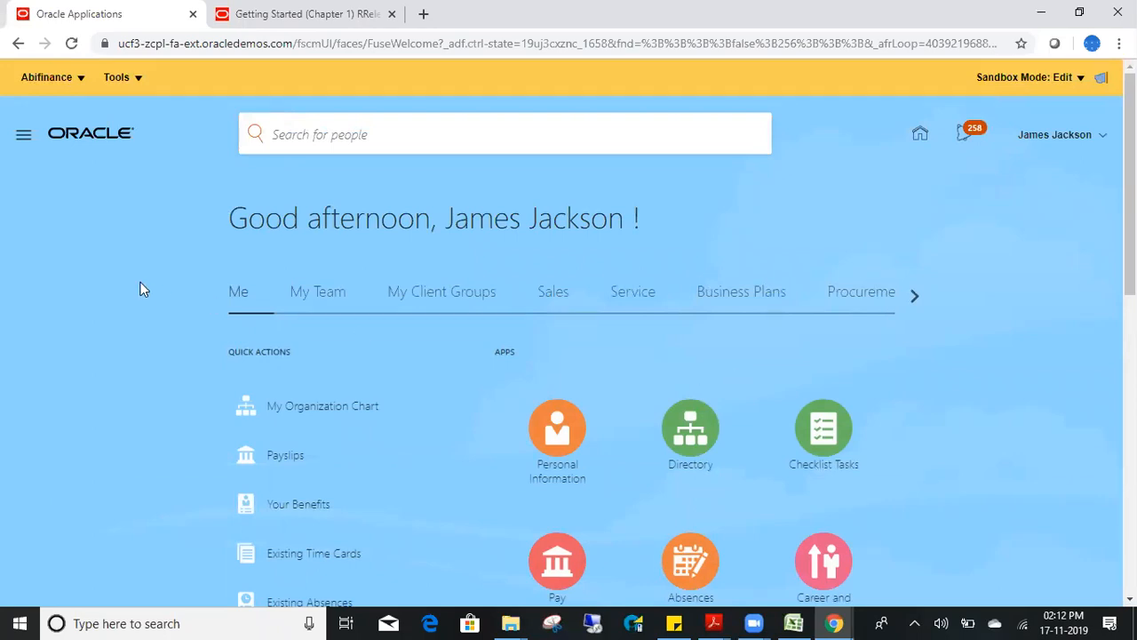
- Browse the home page's Sales app group, then move on to the Payroll apps
click(554, 298)
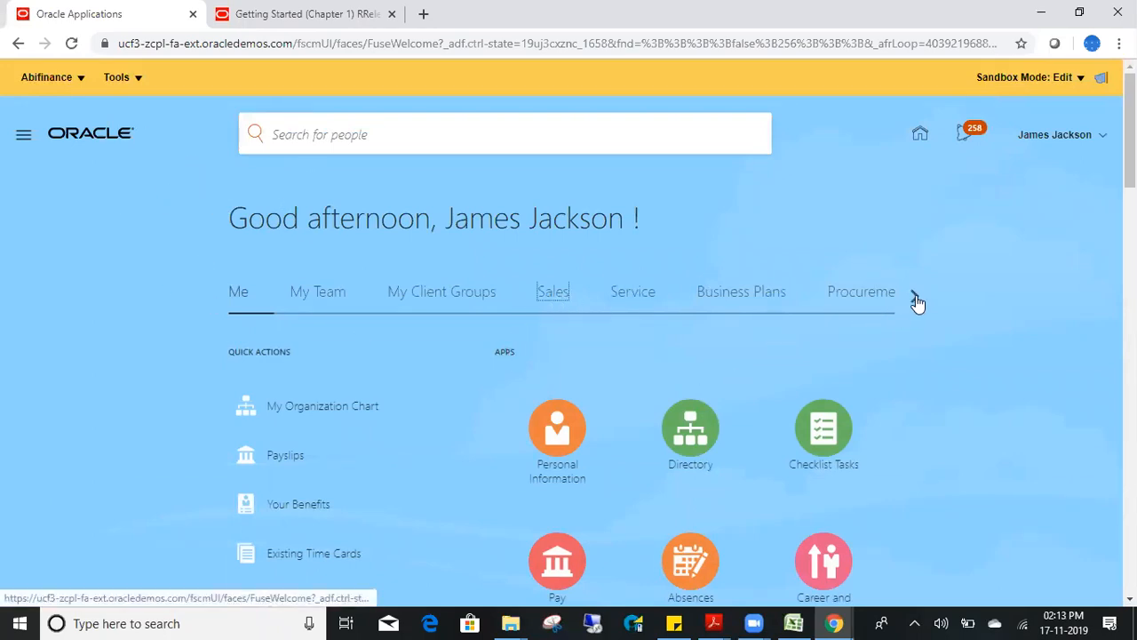
click(916, 298)
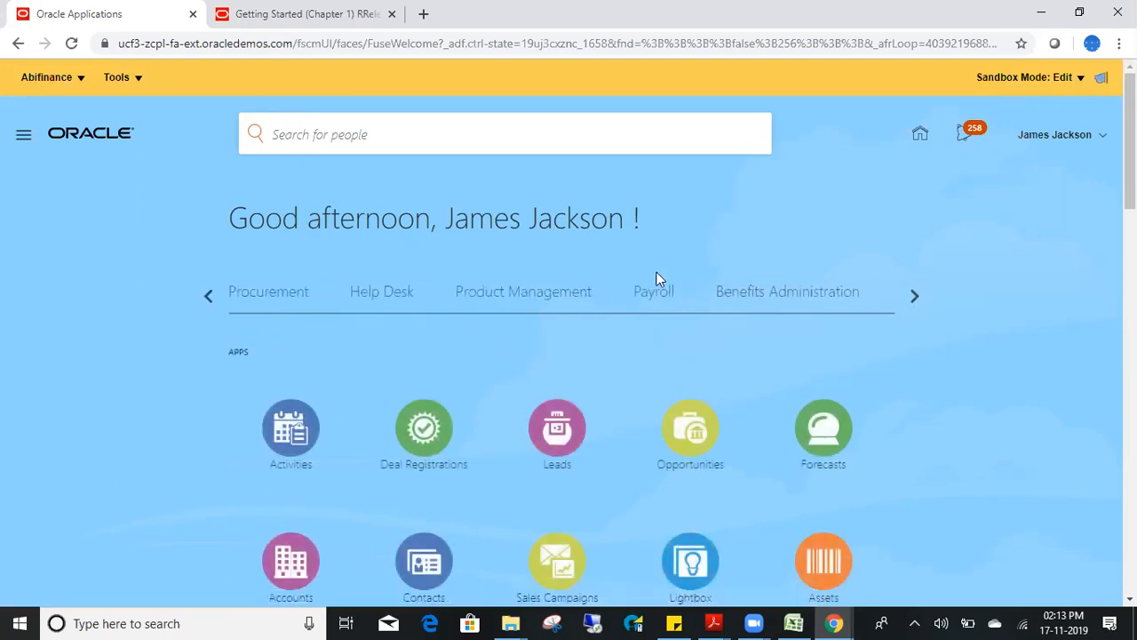
click(653, 299)
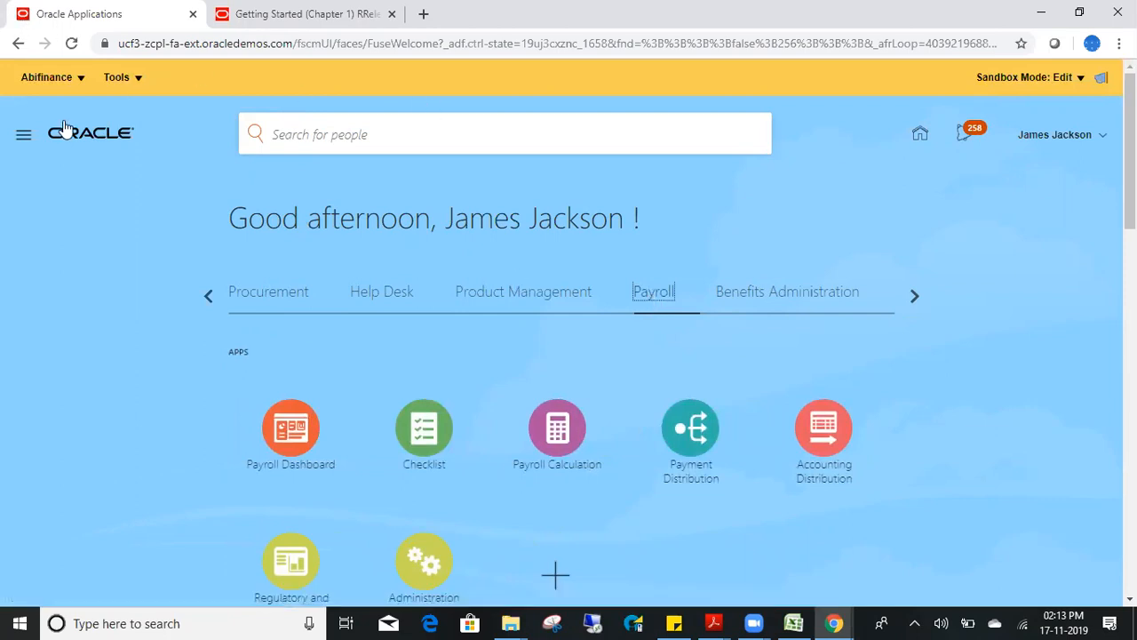
- Reload the other user's incognito home page, then open the Abifinance sandbox options
click(80, 79)
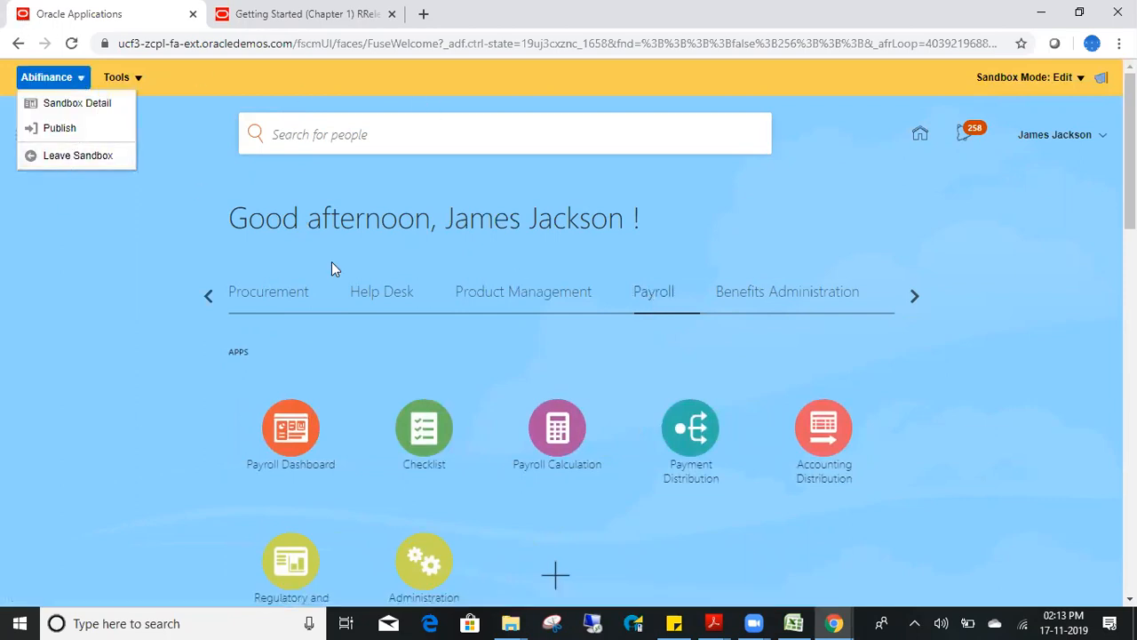
click(735, 249)
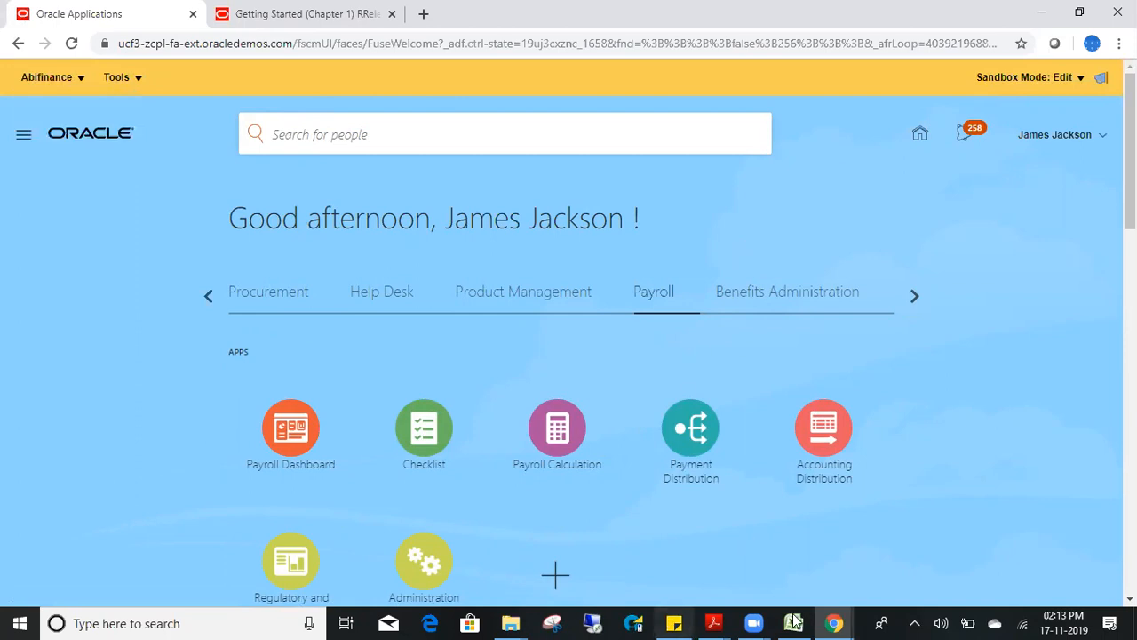
mouse_move(833, 622)
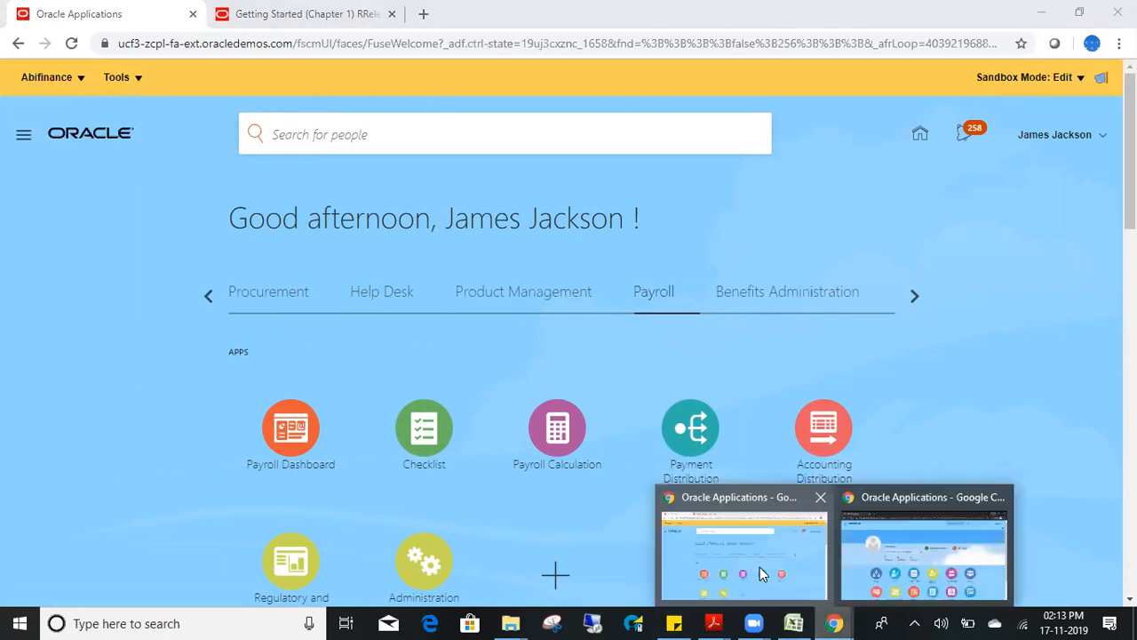
click(888, 527)
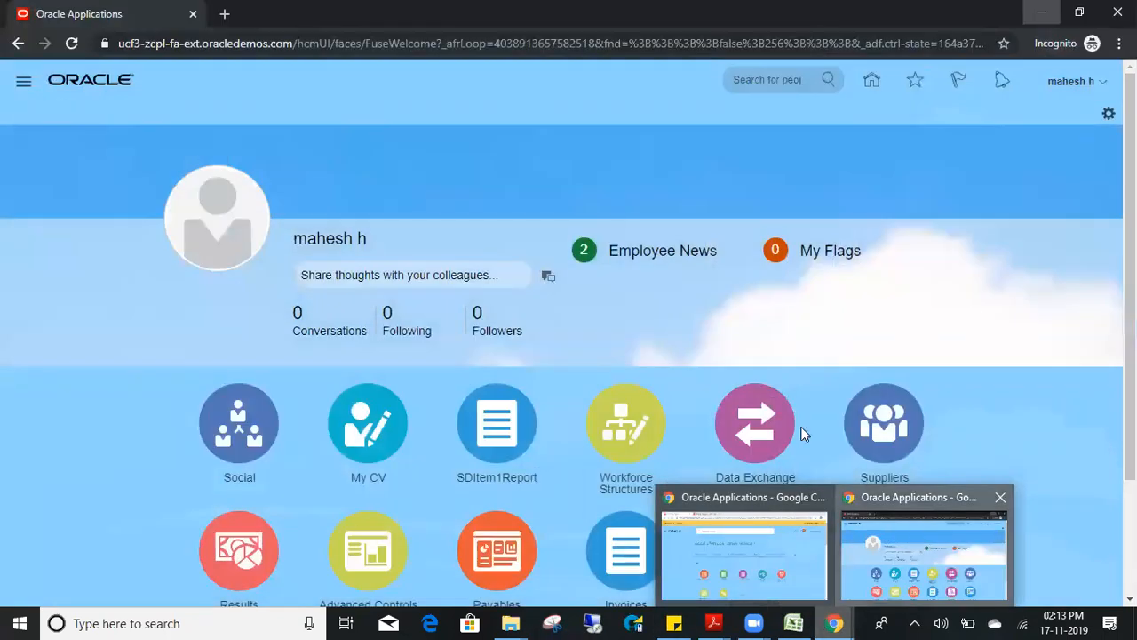
click(657, 41)
key(Return)
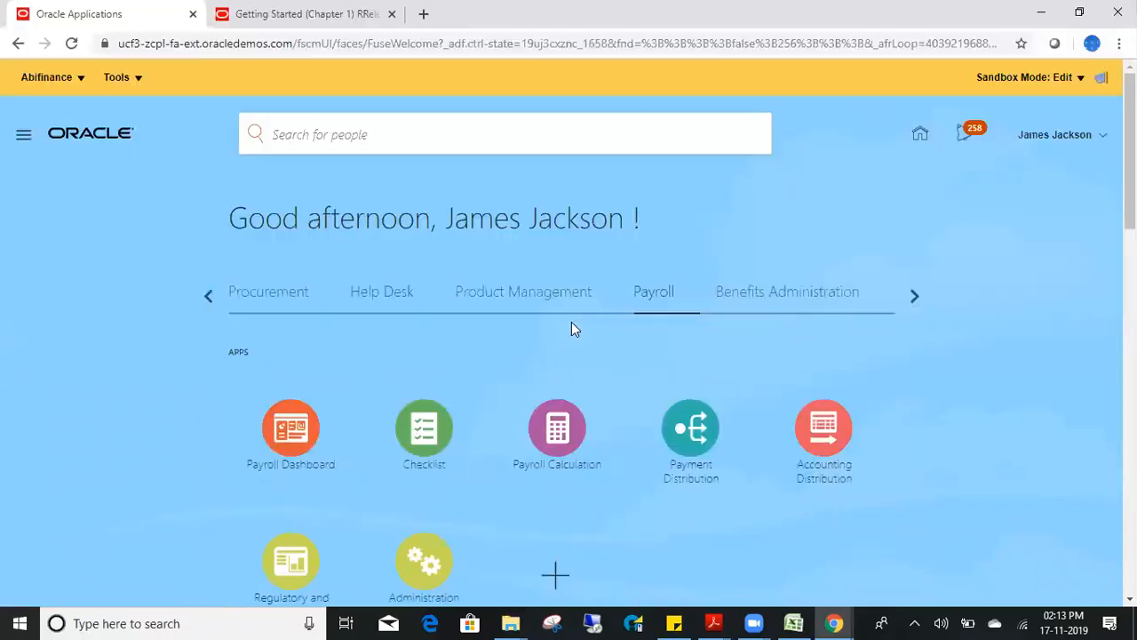
click(55, 77)
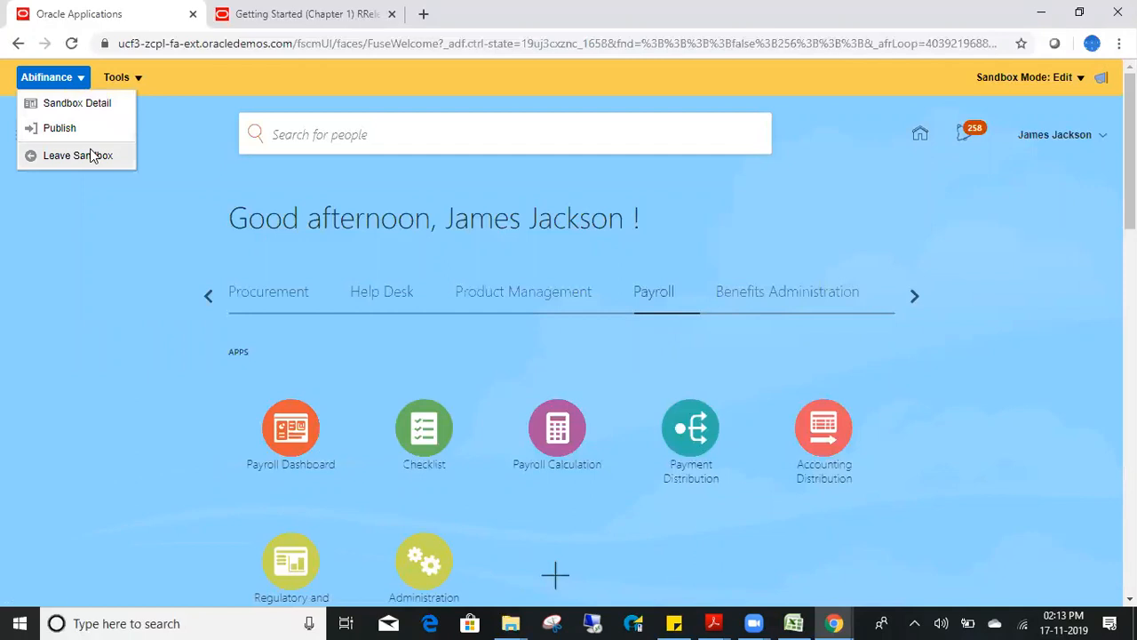
- Choose Leave Sandbox for Abifinance and accept the page reload
click(89, 157)
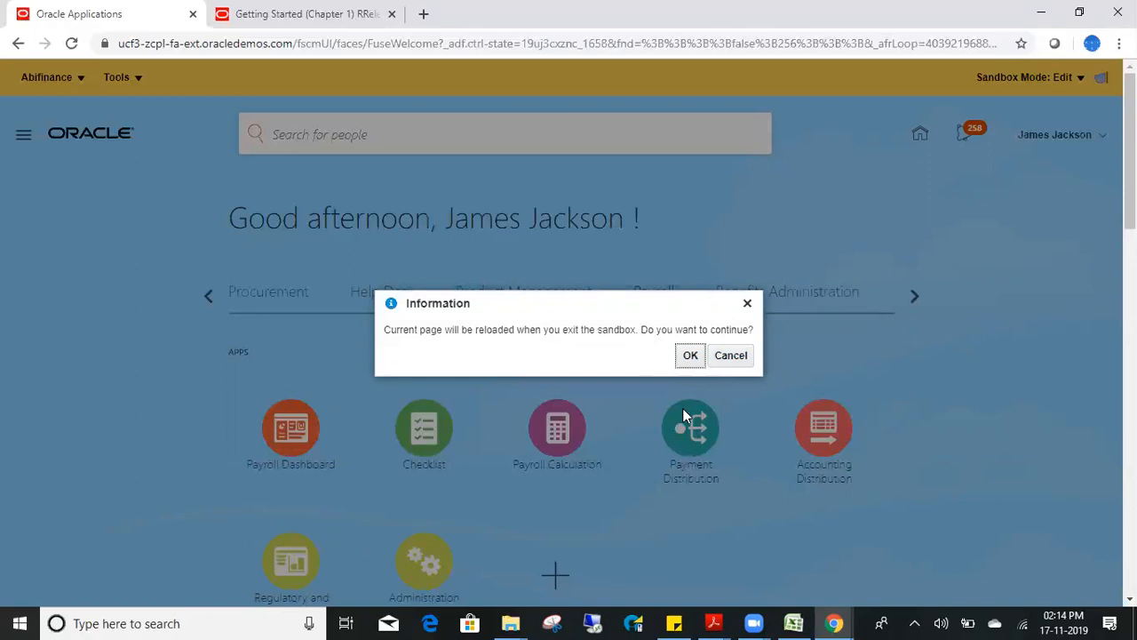
click(691, 354)
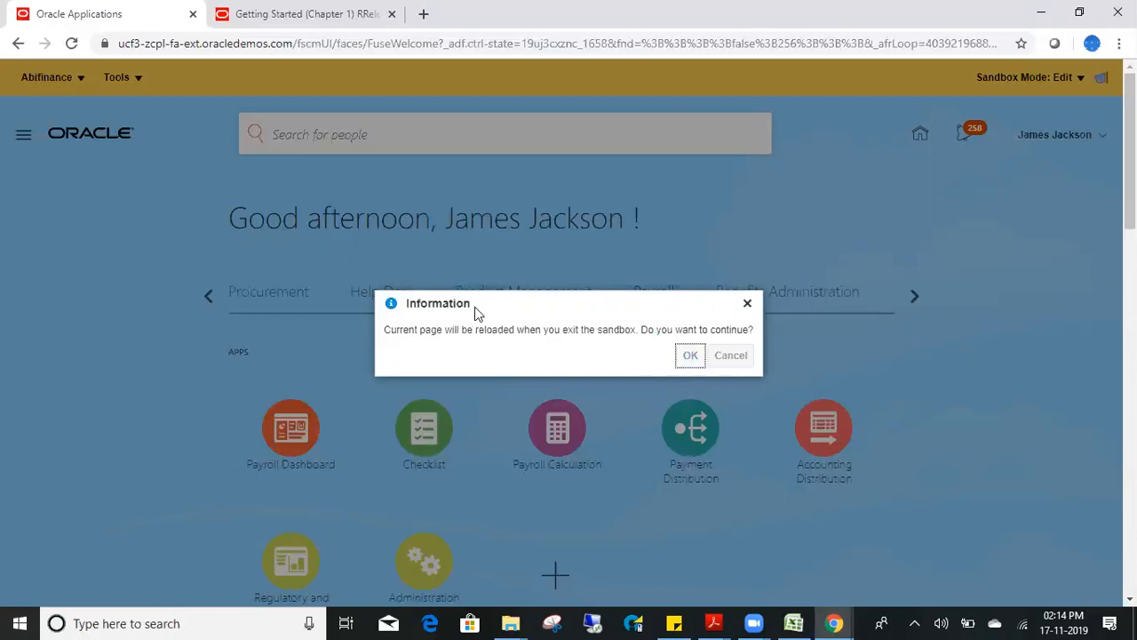